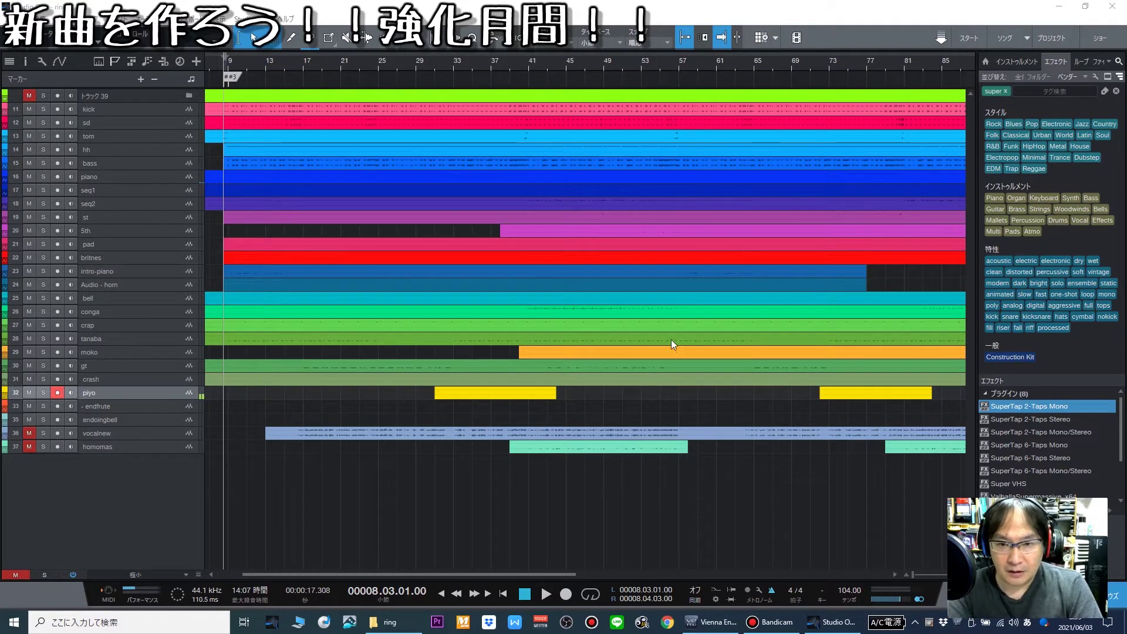
left_click(648, 397)
key("w")
key("e")
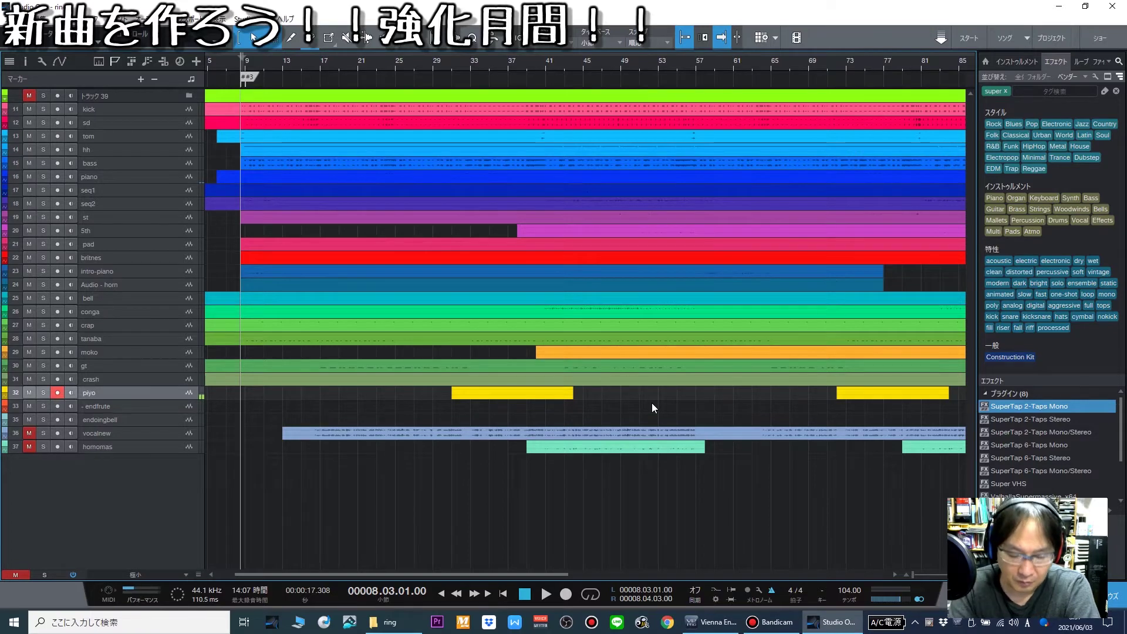
key("w")
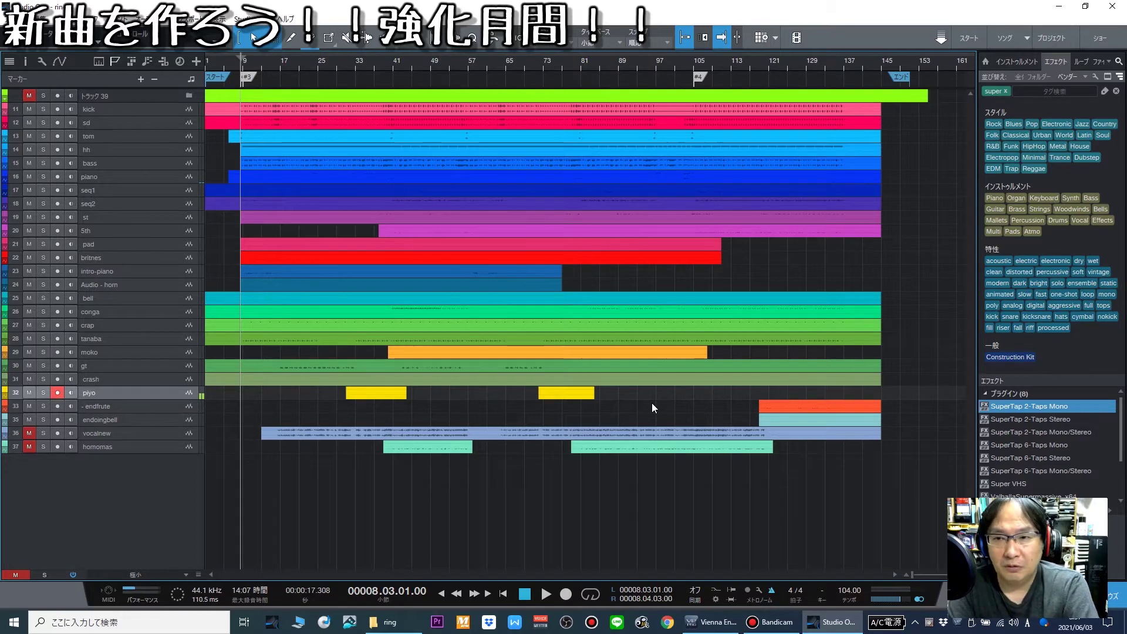
key("e")
key("w")
left_click(737, 279)
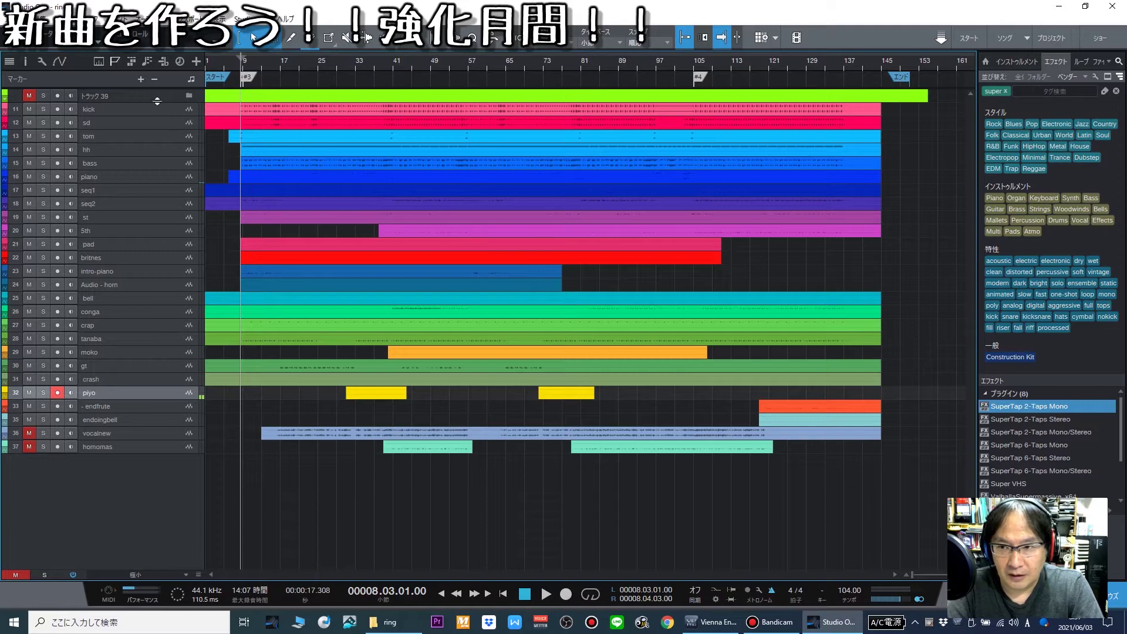
Expand the トラック39 folder track to inspect its instrument tracks, and collapse it again.
left_click(5, 99)
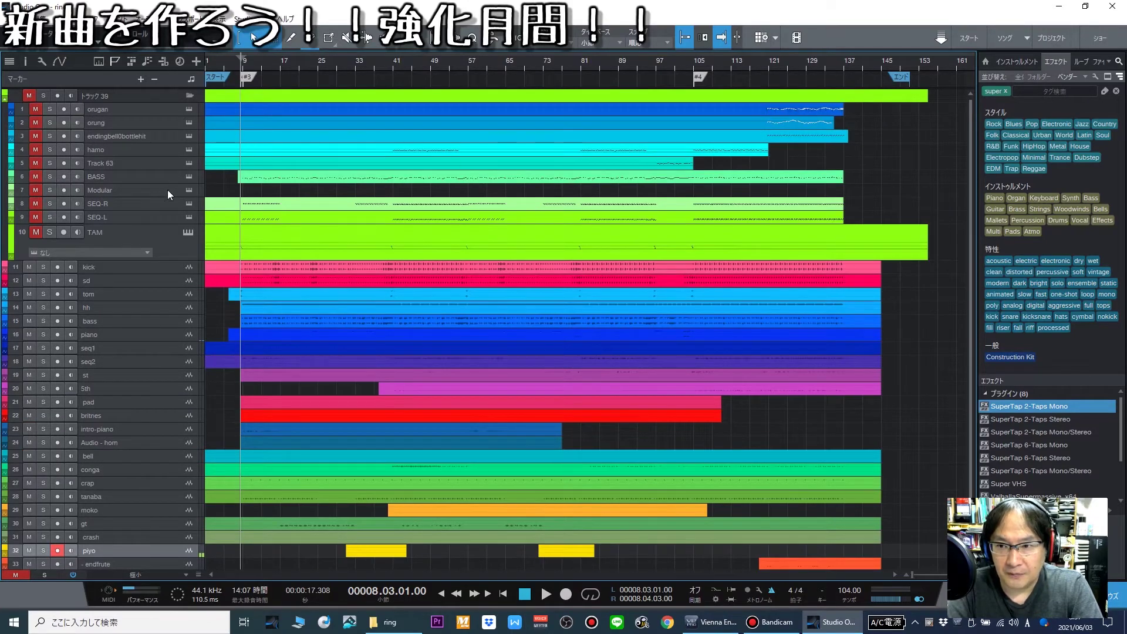
left_click(126, 109)
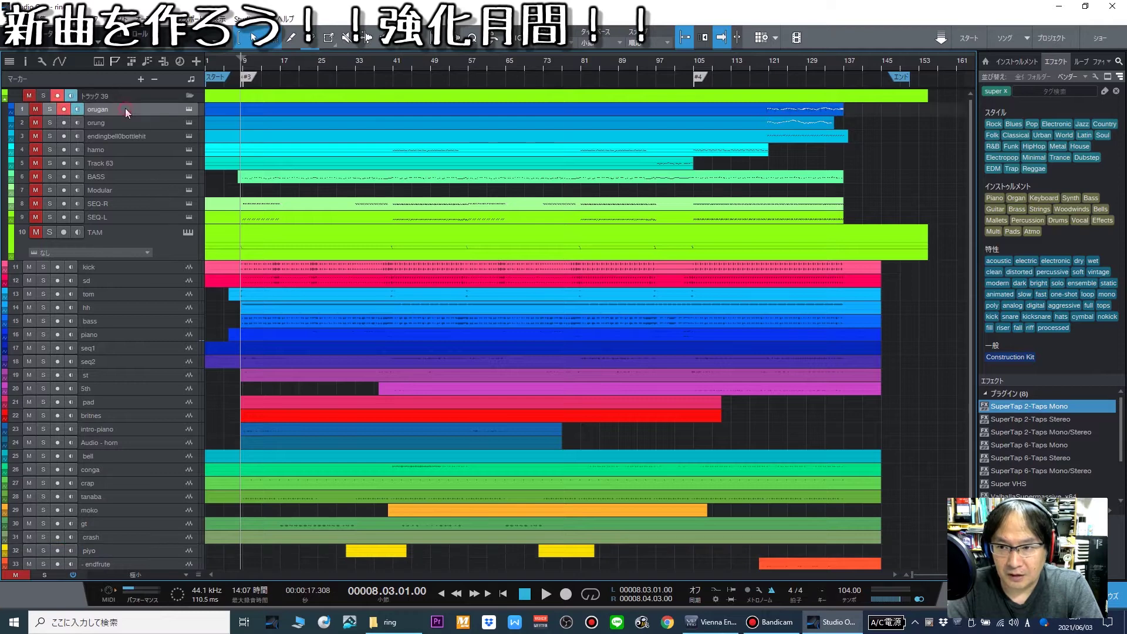
left_click(123, 234)
left_click(4, 99)
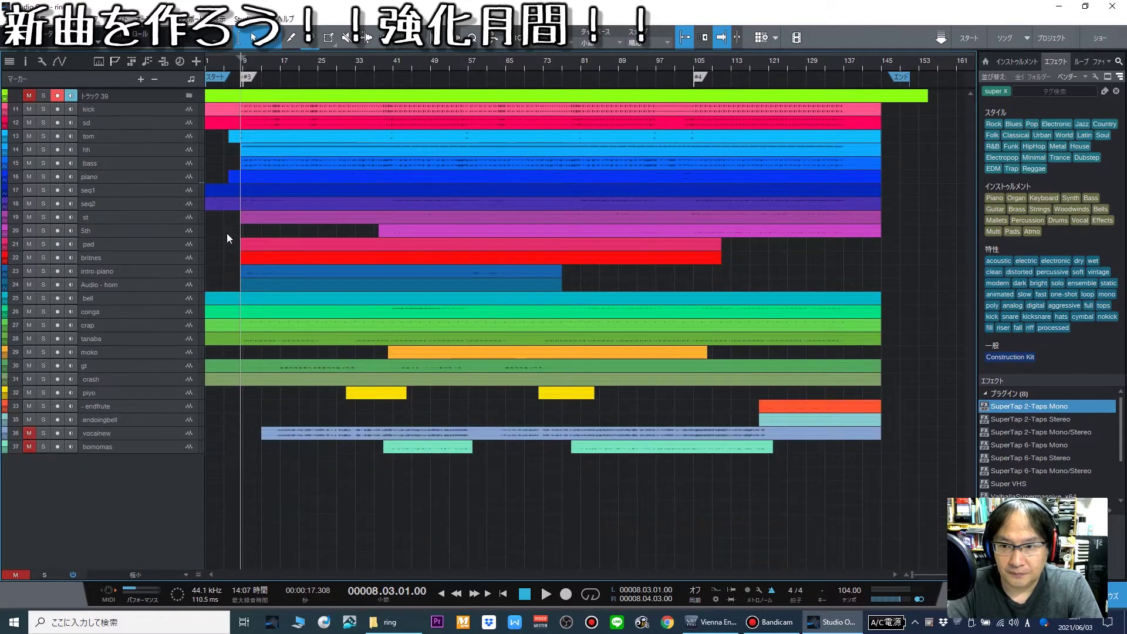
Show the mixer from its first channels and start playback of the song.
key("e")
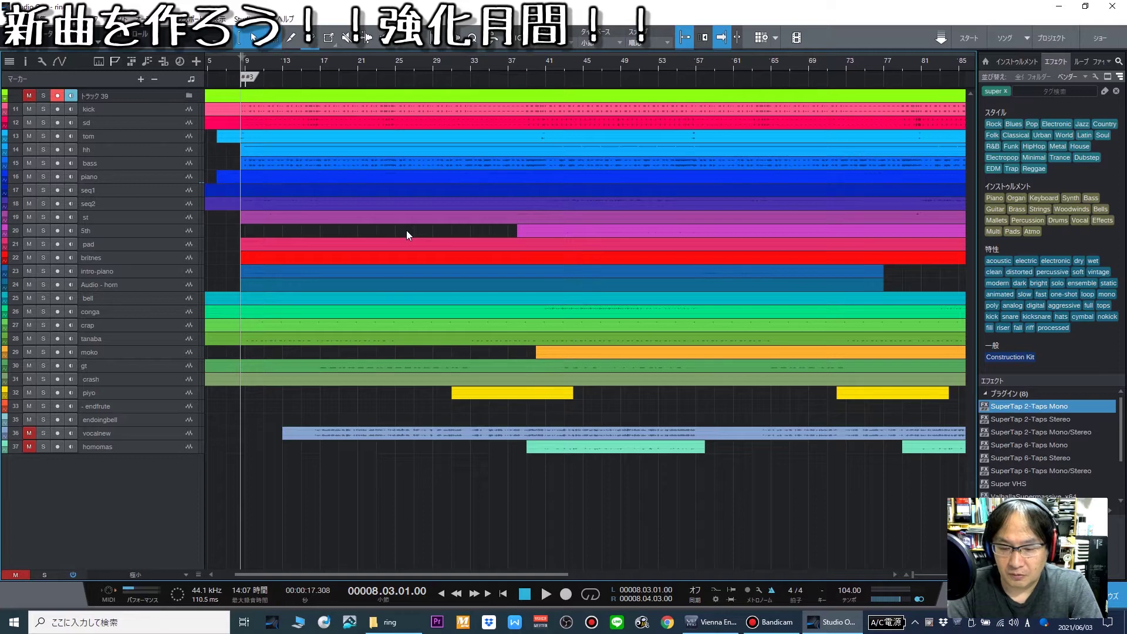
key("F3")
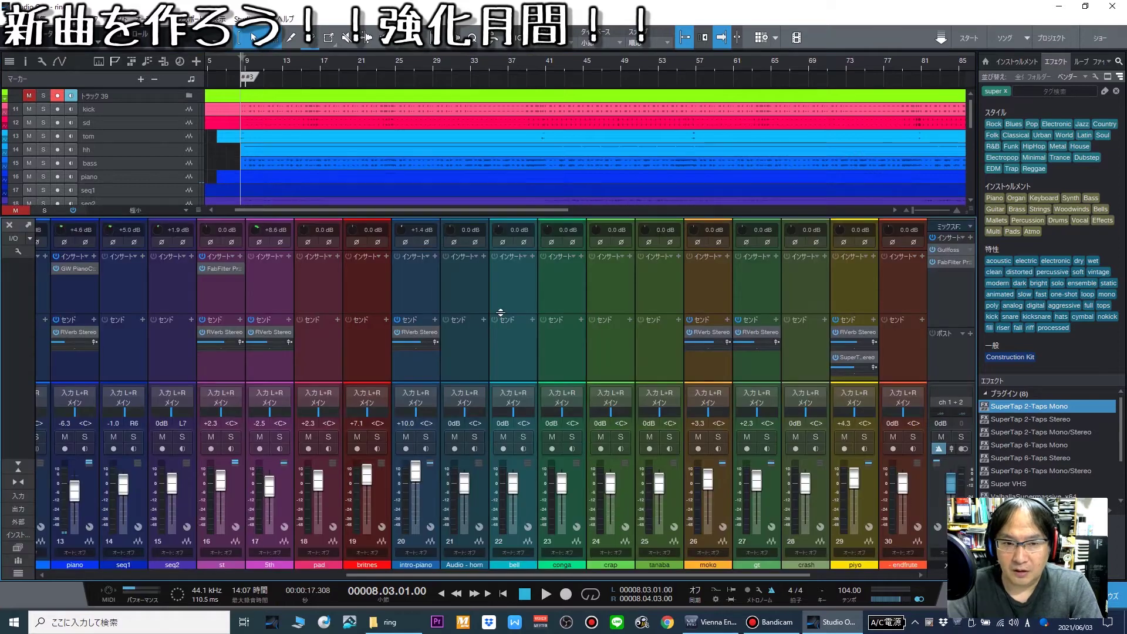
left_click(945, 299)
left_click(78, 294)
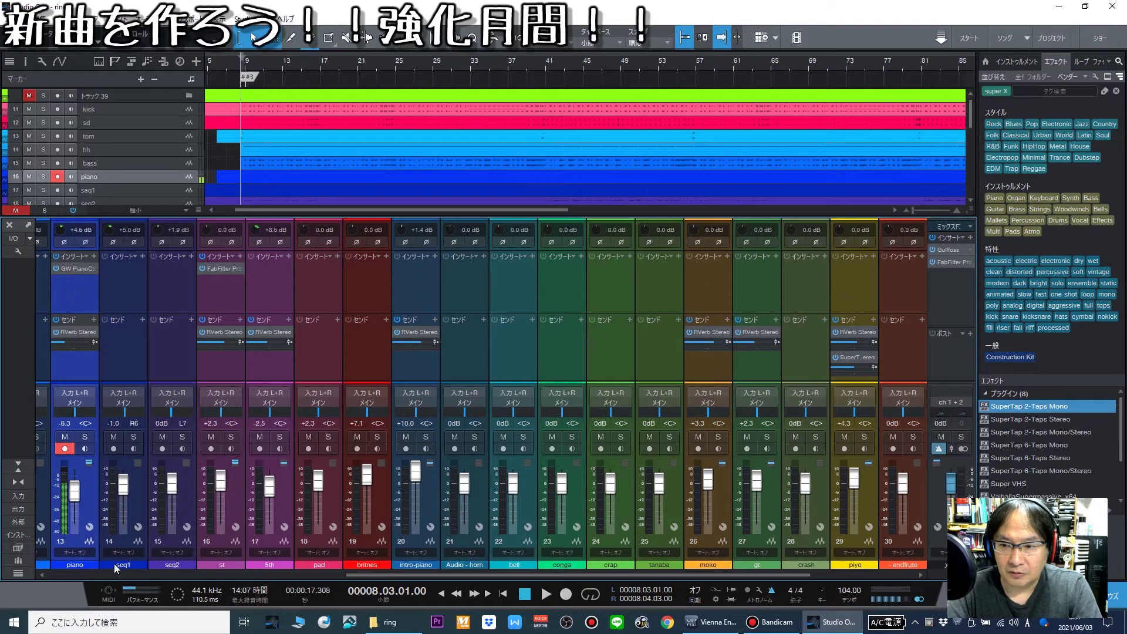
left_click(93, 572)
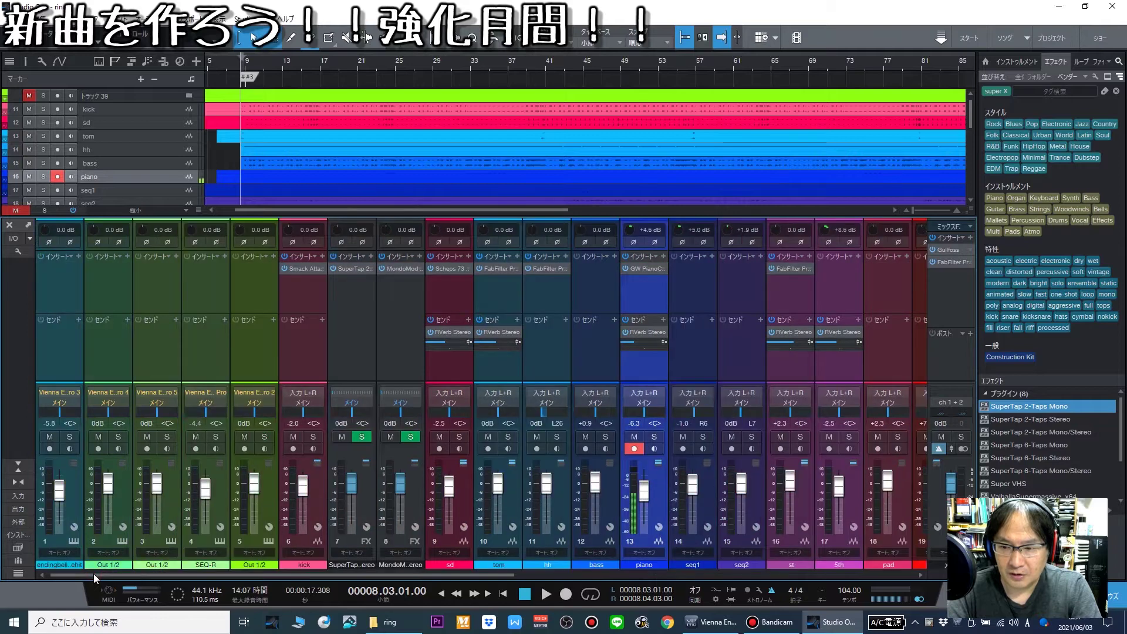
left_click(114, 572)
key("space")
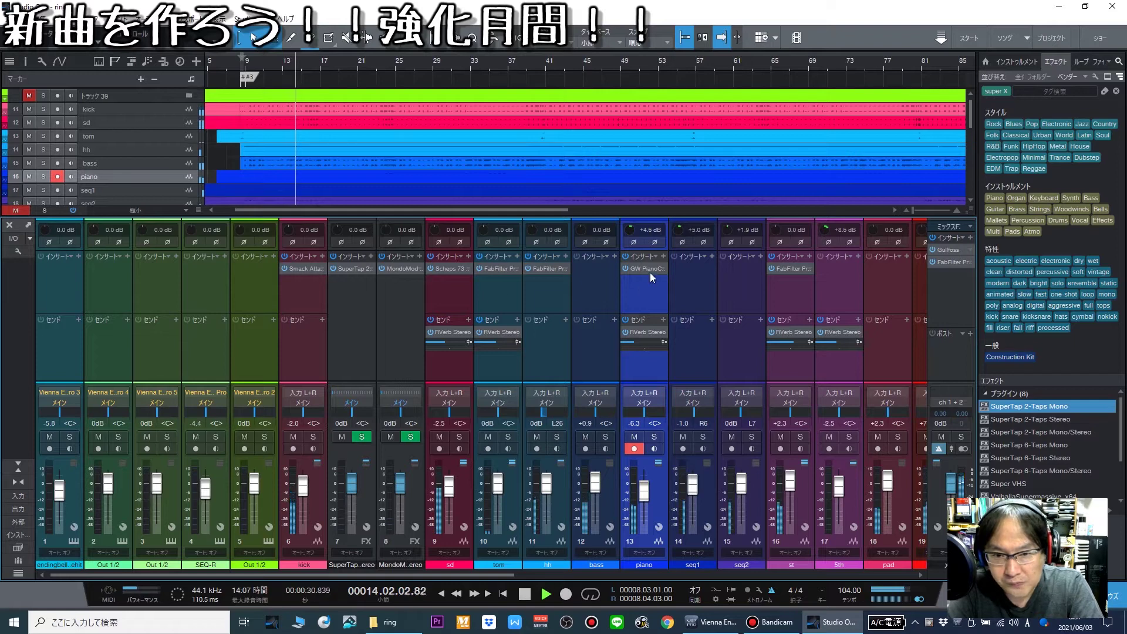
Insert CLA Bass Stereo on the bass channel and load its Clean factory preset.
left_click(612, 256)
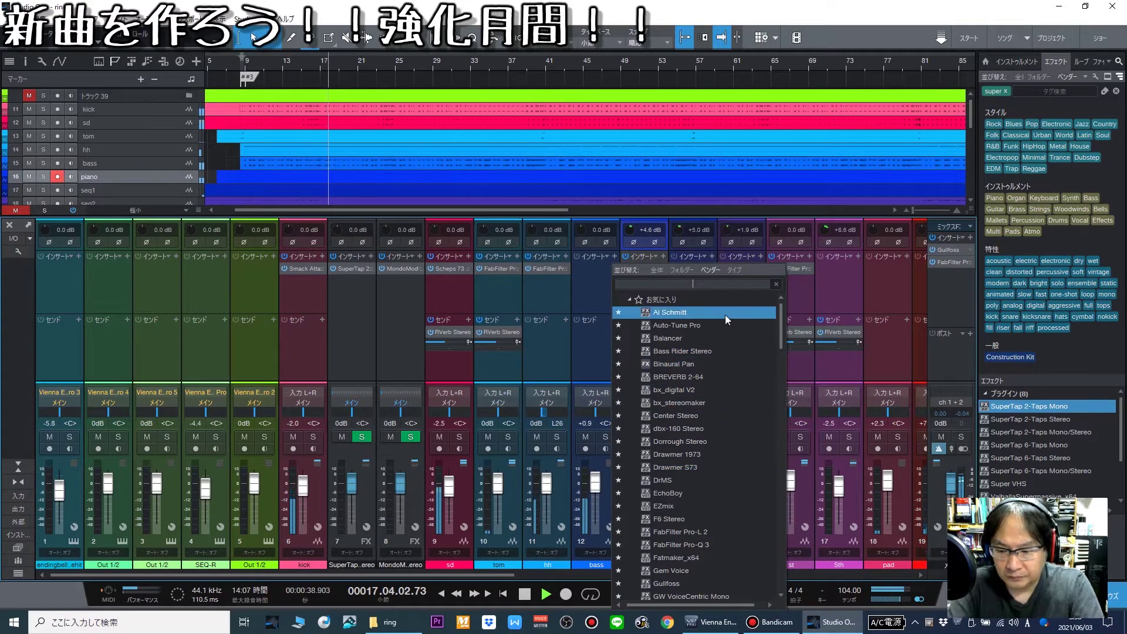
type("bas")
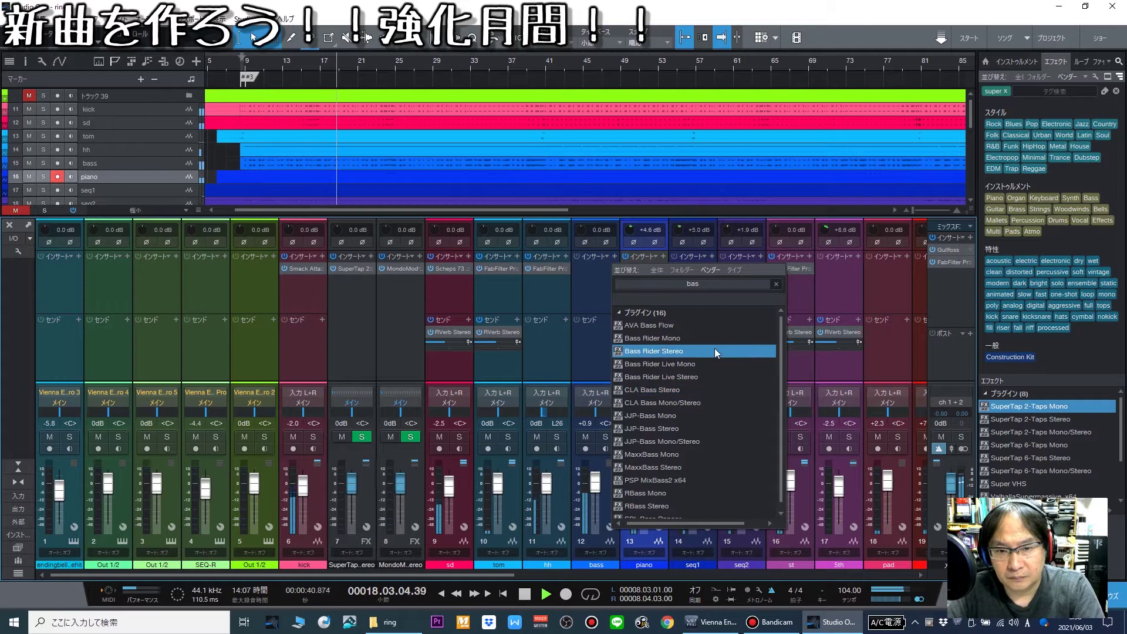
left_click(708, 390)
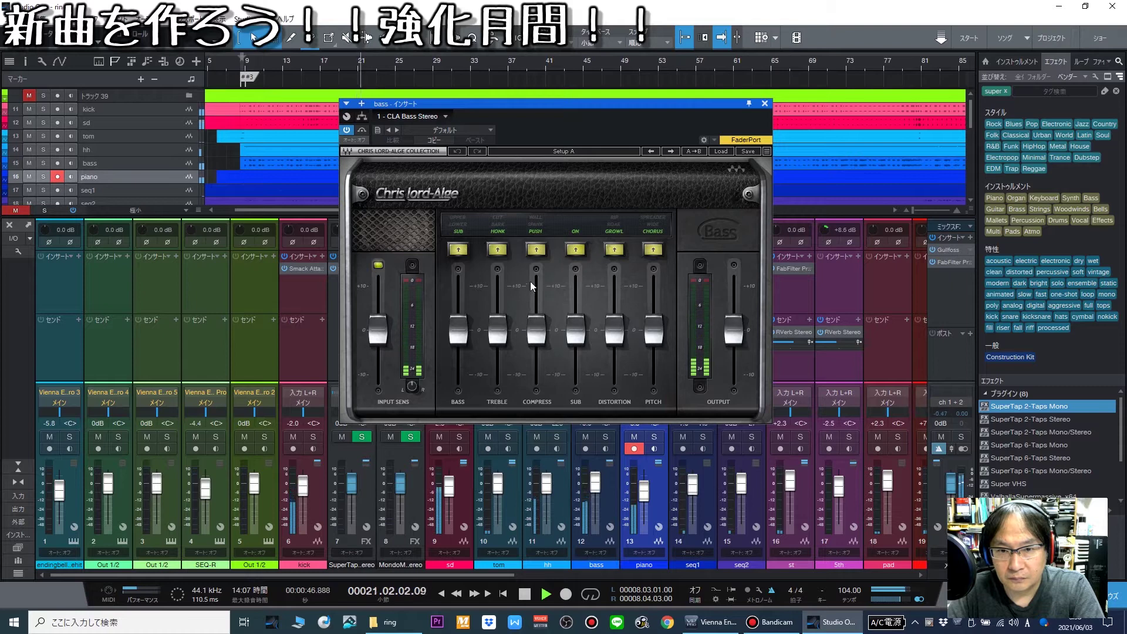
left_click(726, 151)
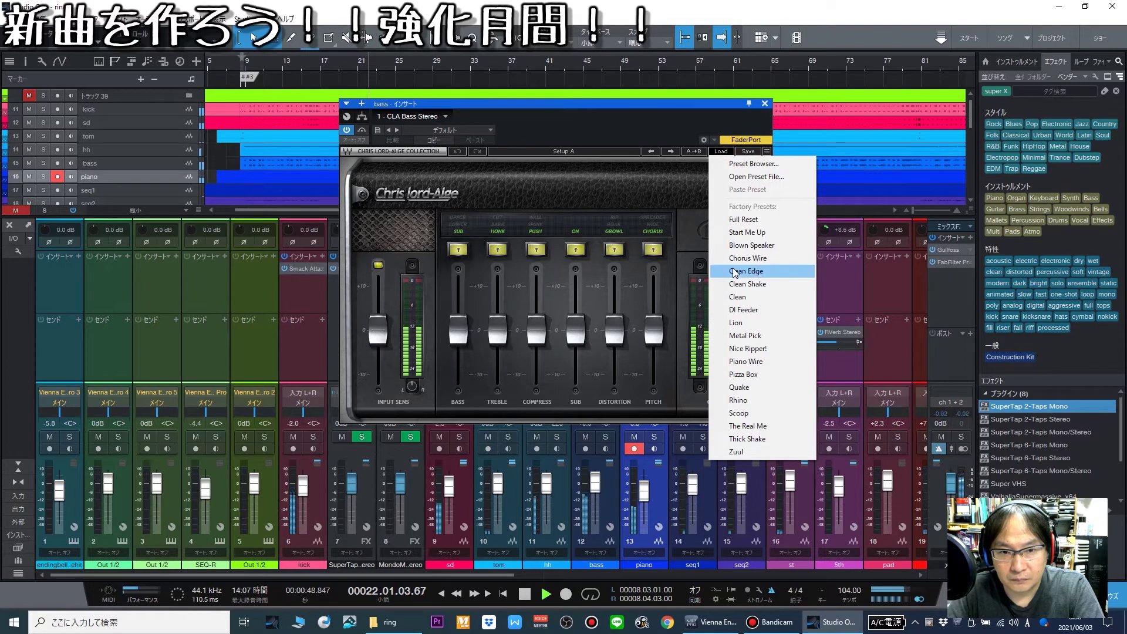
left_click(786, 299)
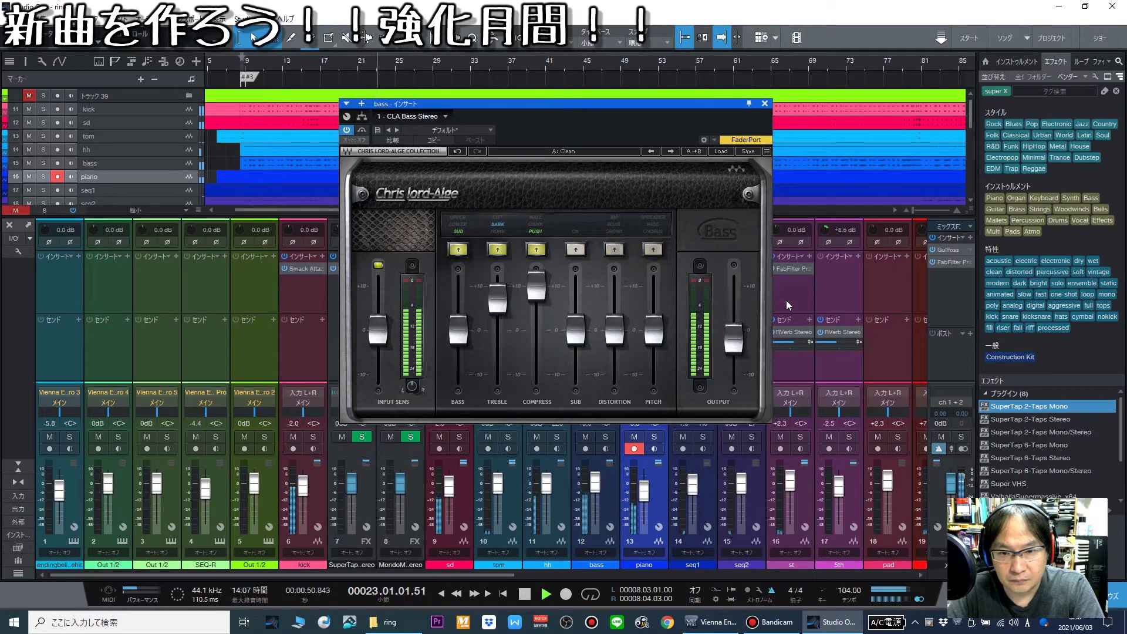
In CLA Bass, lower the compression slightly and raise the output level slightly, and close the plug-in.
left_click_drag(536, 285, 535, 291)
left_click_drag(733, 334, 733, 330)
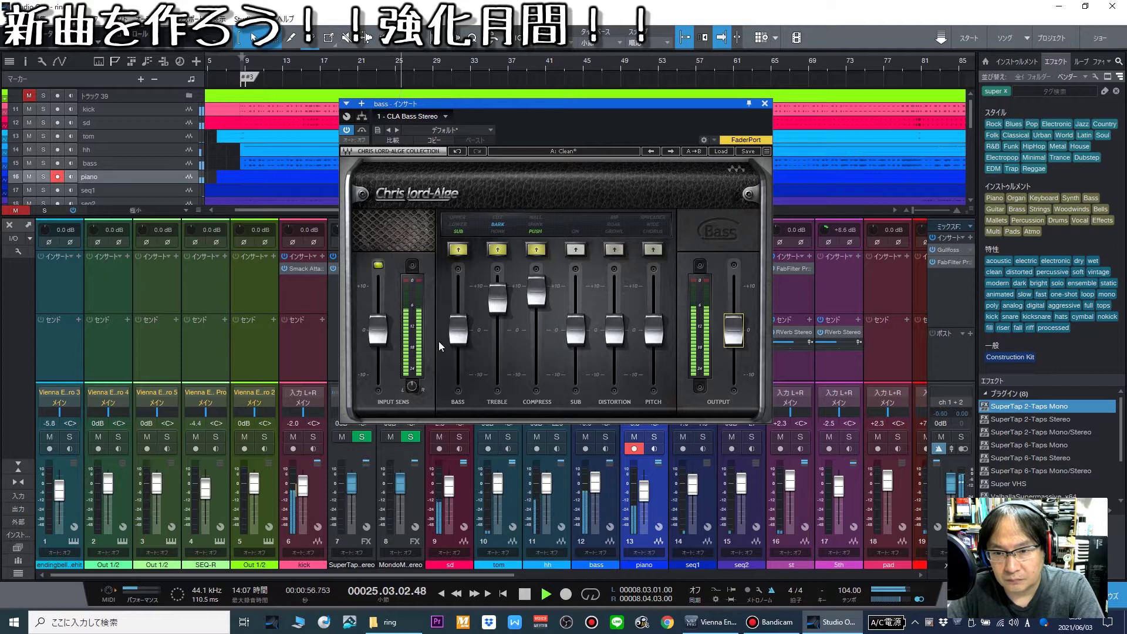
left_click(378, 330)
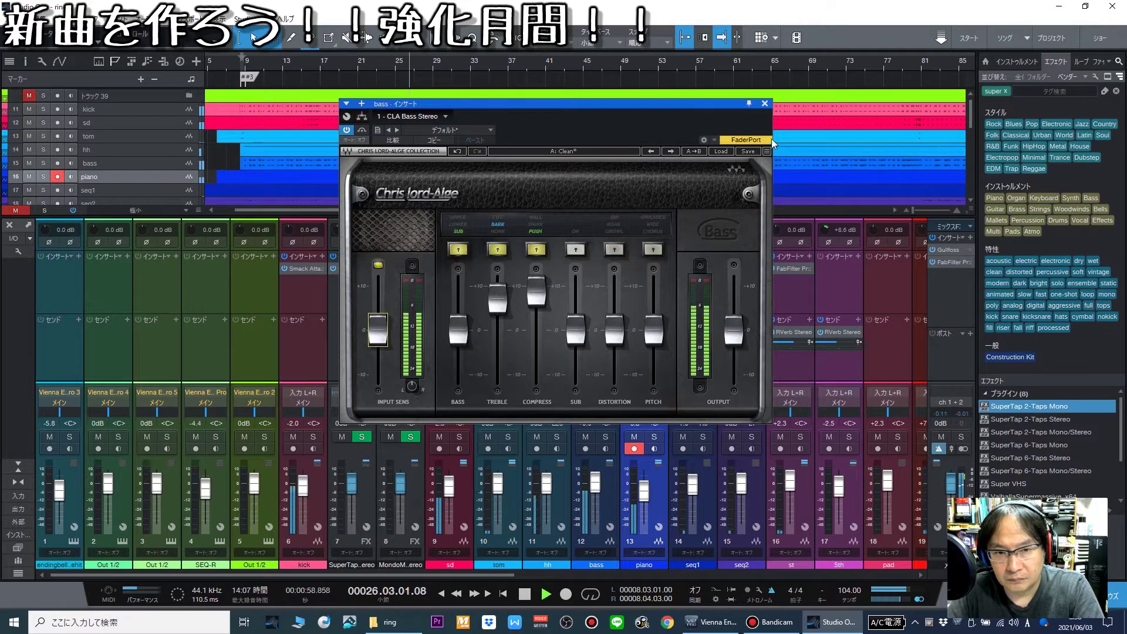
left_click(764, 103)
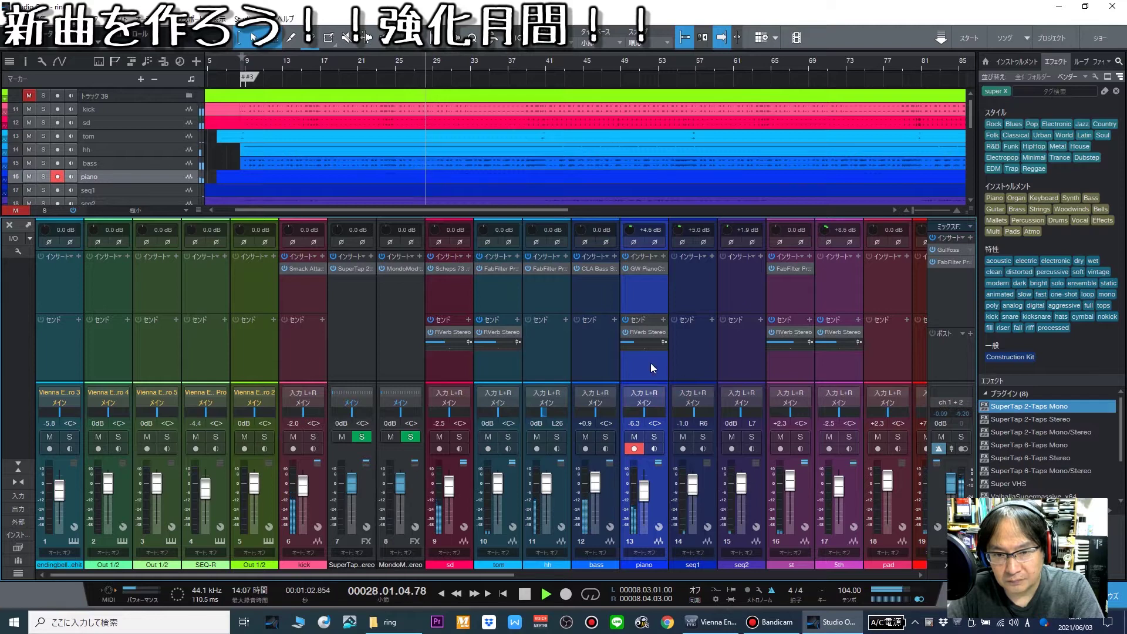
Raise the output slightly in the piano channel's GW PianoCentric plug-in, and close it.
left_click(676, 283)
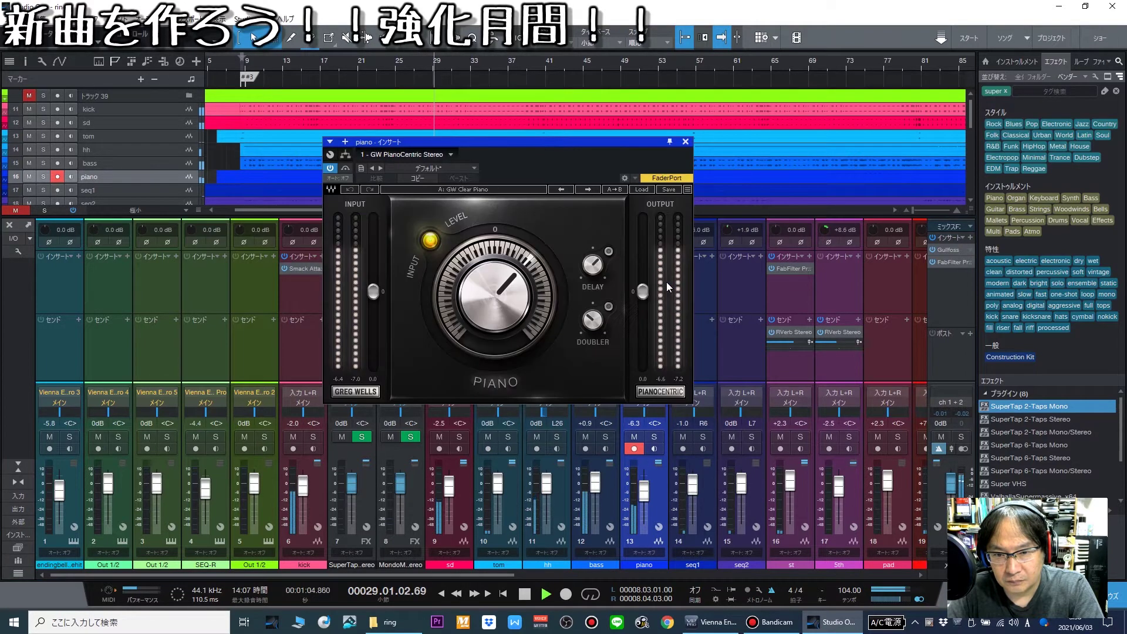
mouse_move(643, 291)
left_mouse_down()
mouse_move(643, 276)
mouse_move(643, 286)
left_mouse_up()
left_click(685, 142)
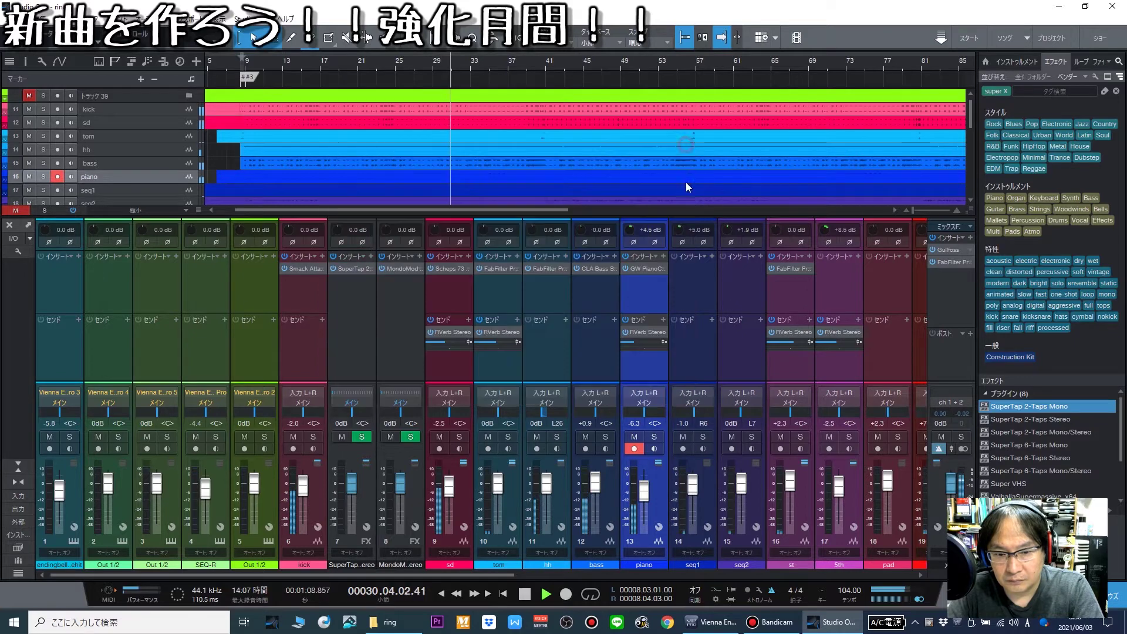
Set the channel faders to +0.9 dB for sd, -1.5 dB for kick and +4.7 dB for piyo.
left_click_drag(448, 492, 448, 487)
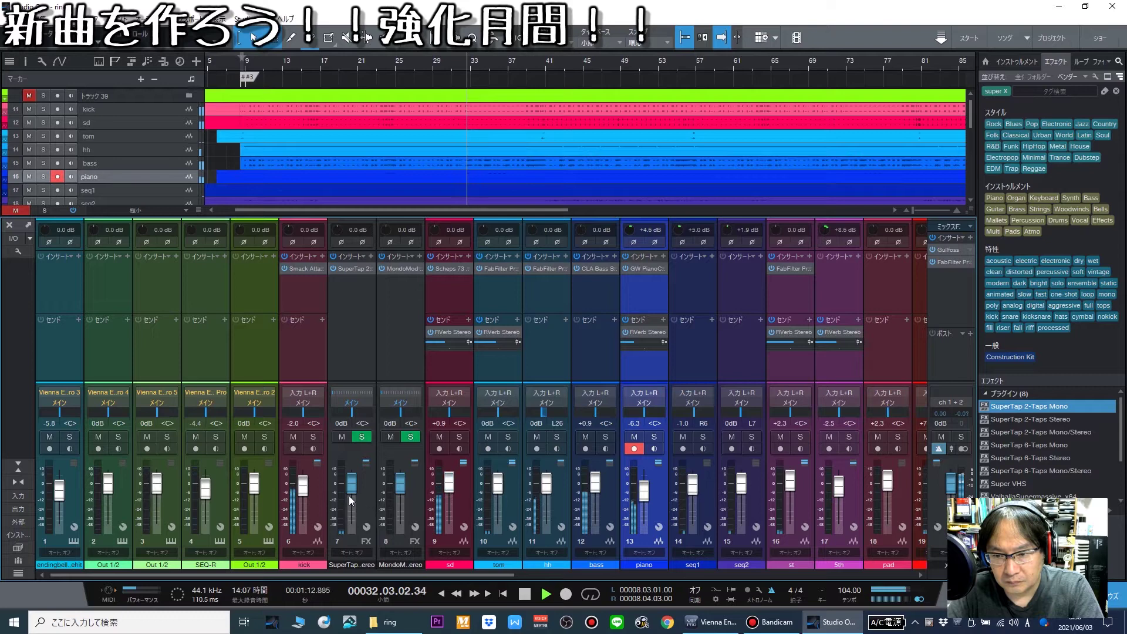
left_click_drag(302, 489, 302, 489)
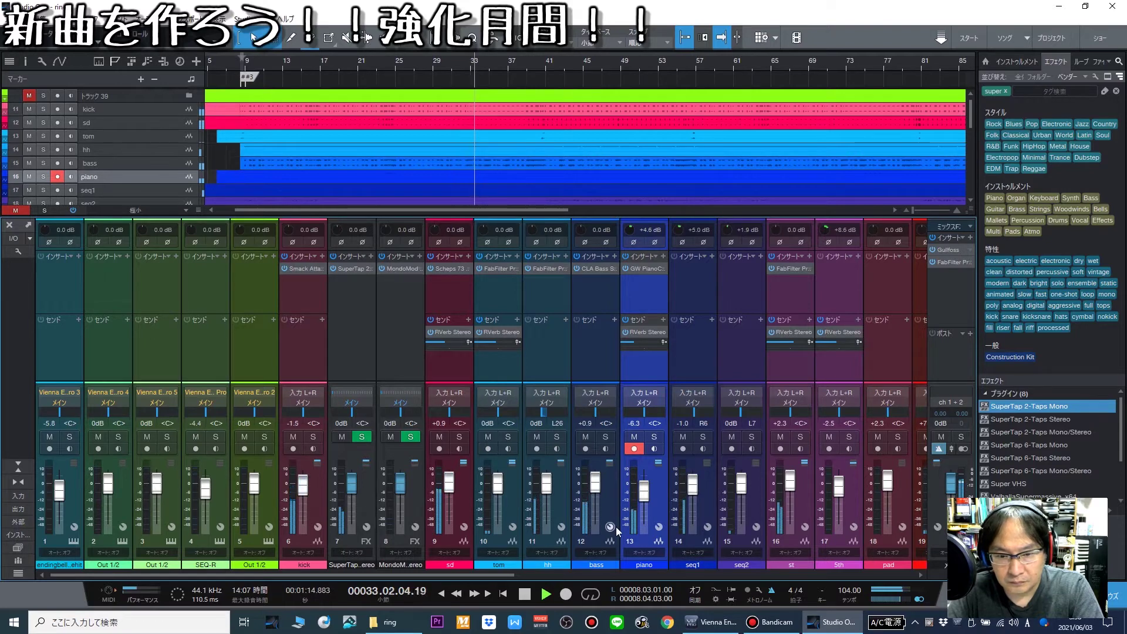
left_click(617, 573)
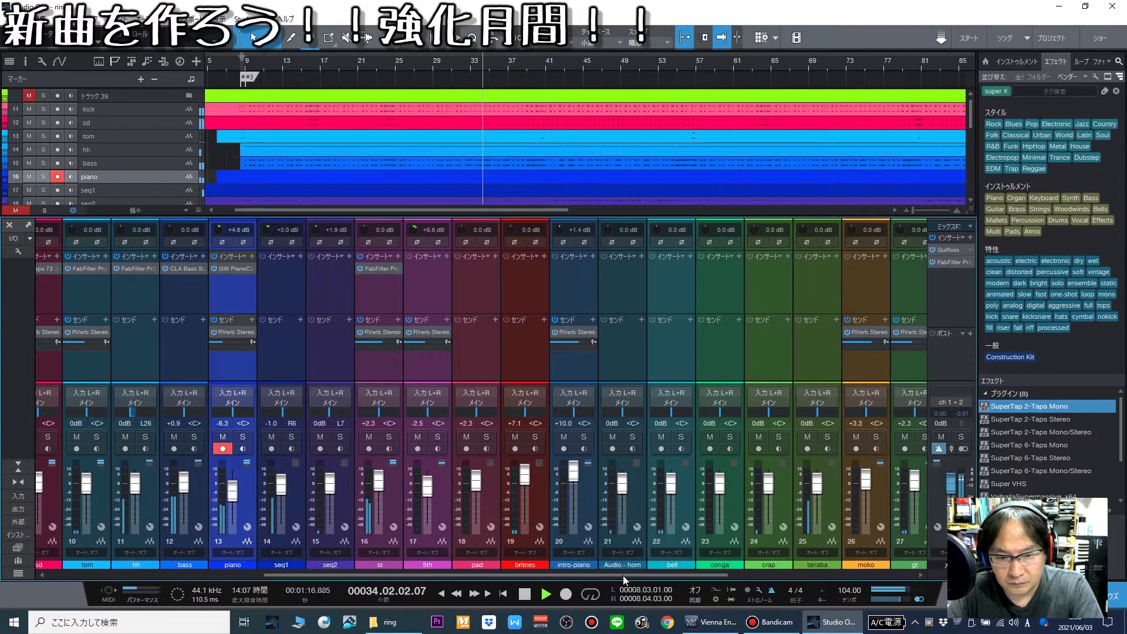
left_click(741, 575)
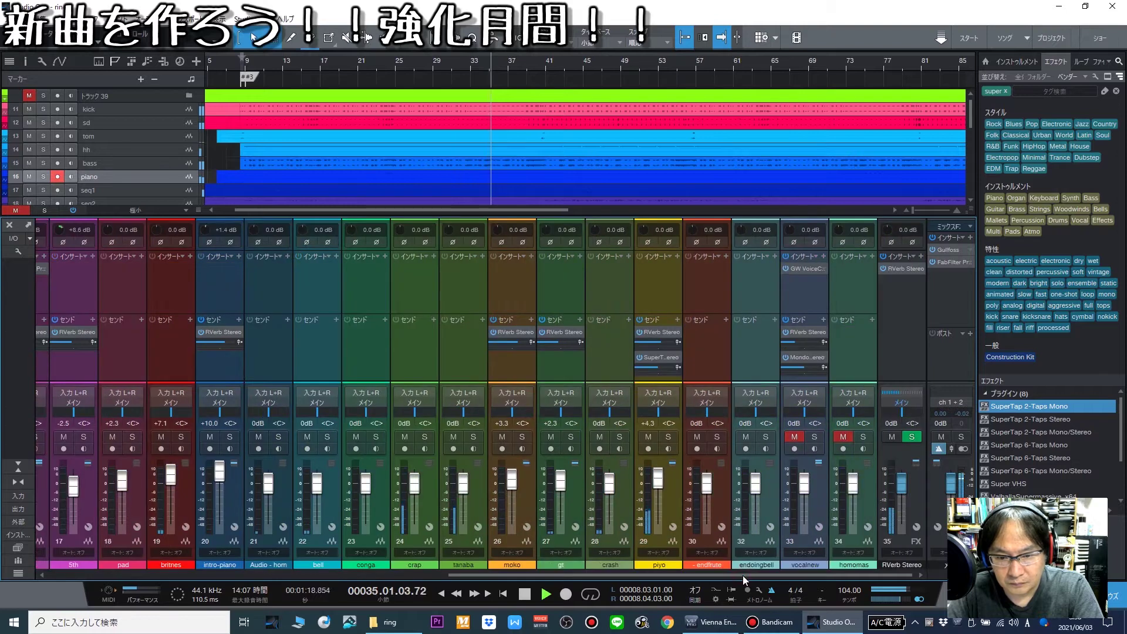
left_click_drag(656, 493, 655, 491)
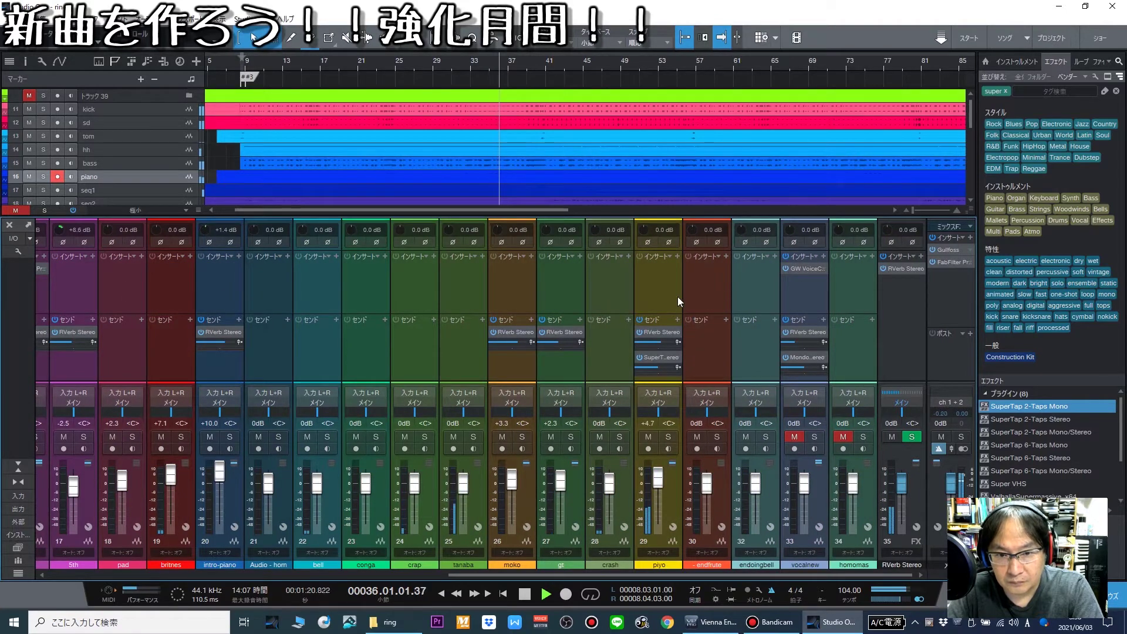
Insert S1 Imager Stereo on the piyo channel, widen its stereo image and lower its gain slightly.
left_click(676, 256)
type("s1")
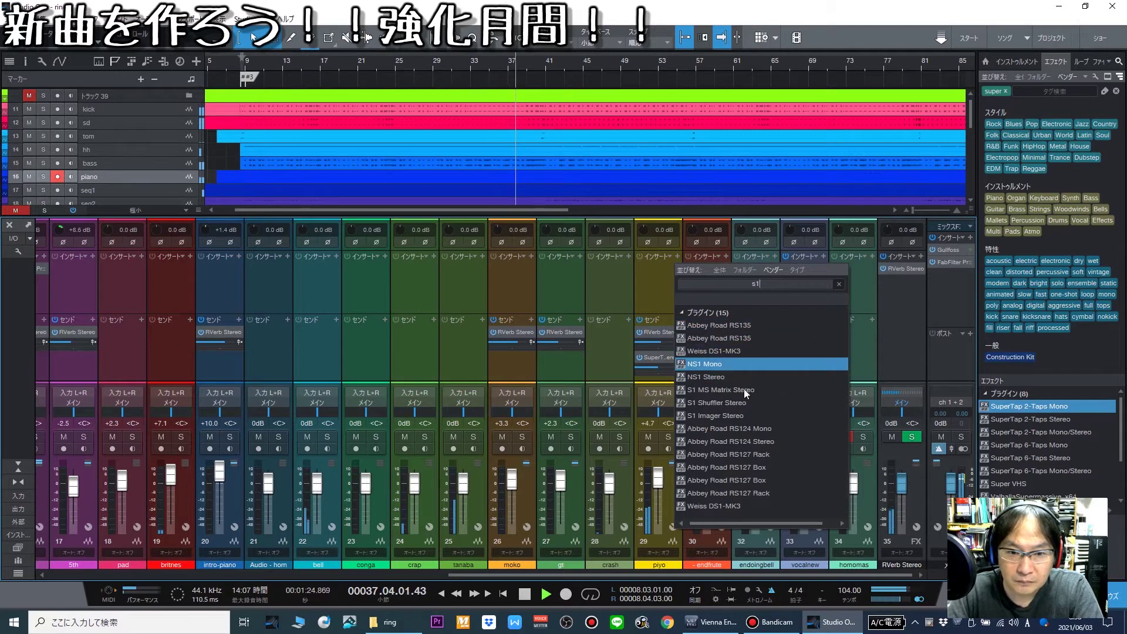
left_click(751, 417)
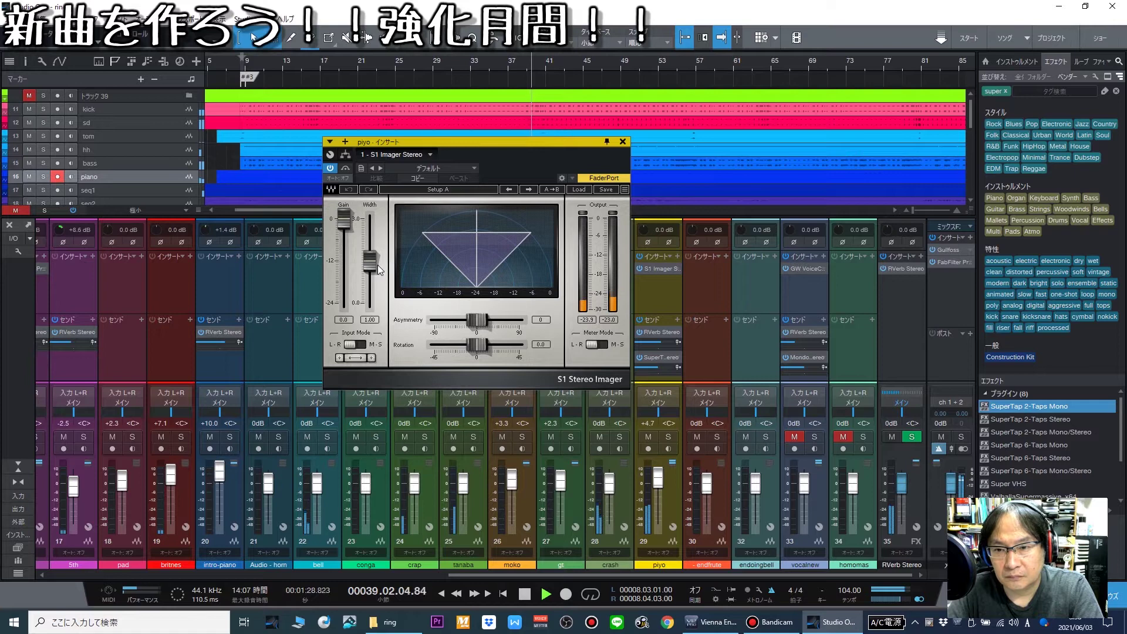
left_click_drag(369, 260, 343, 223)
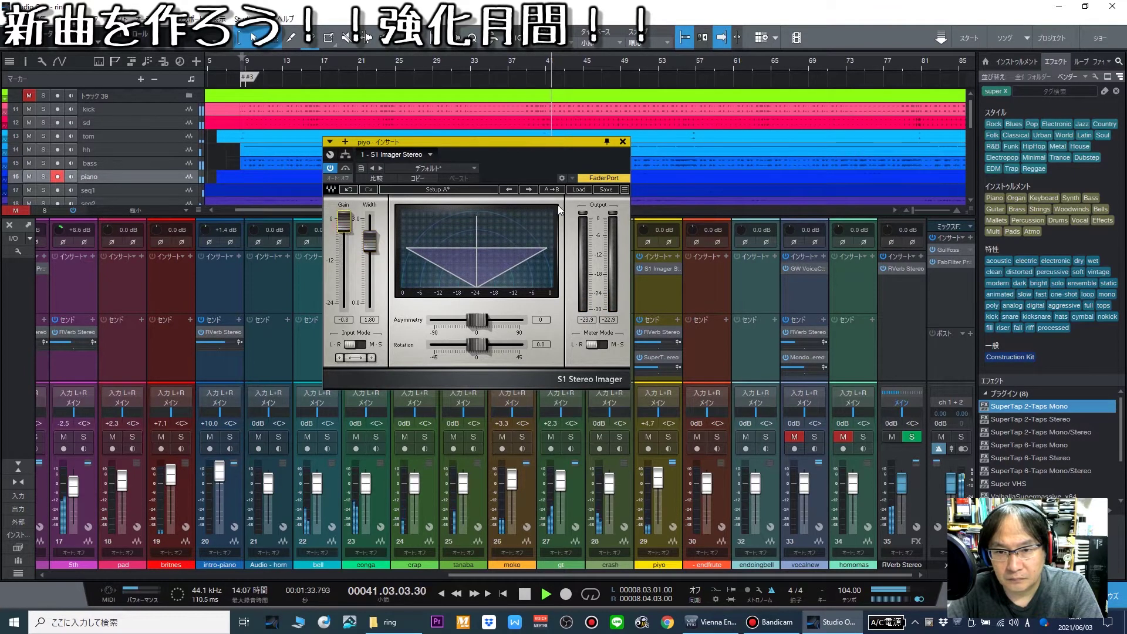
left_click(623, 141)
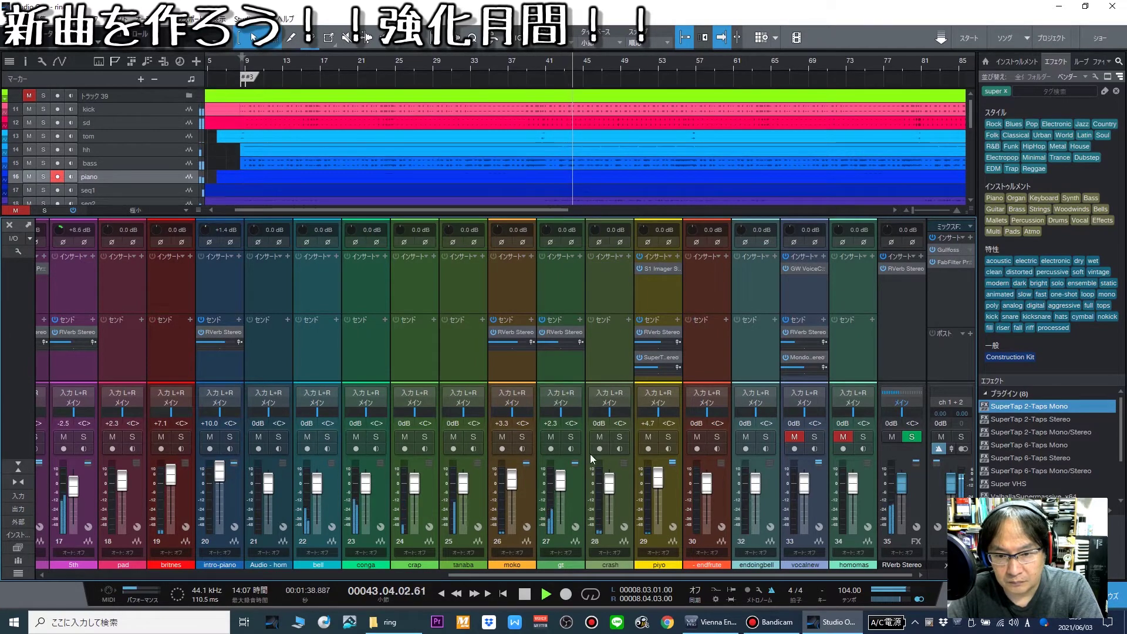
Solo the gt channel, raise its input gain to +3.8 dB, and release the solo.
left_click(570, 436)
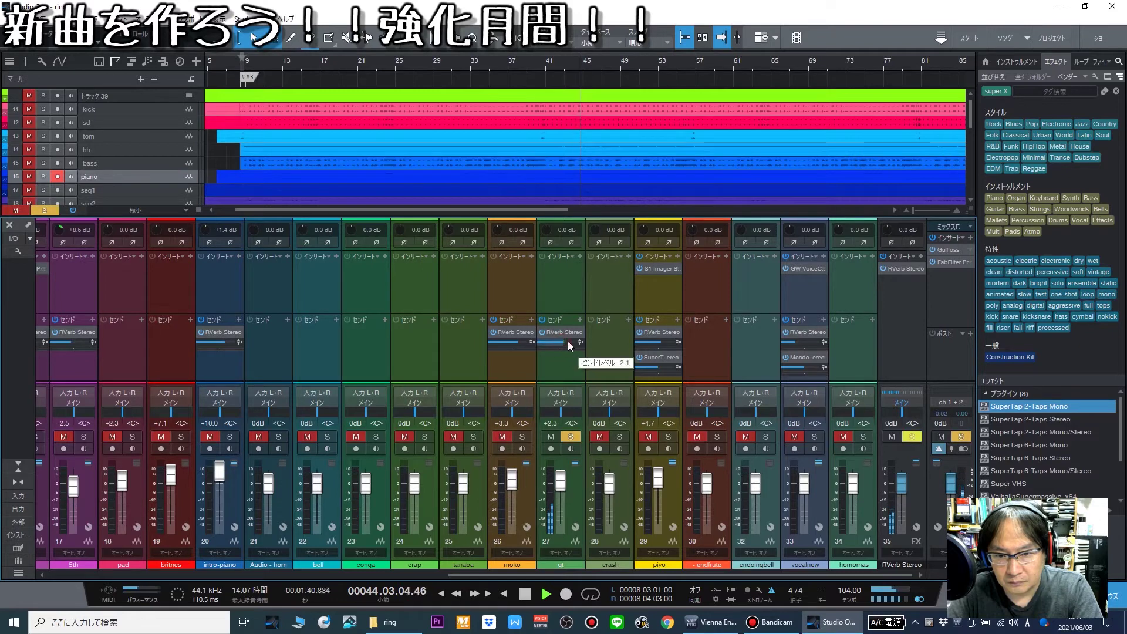
left_click_drag(551, 228, 551, 211)
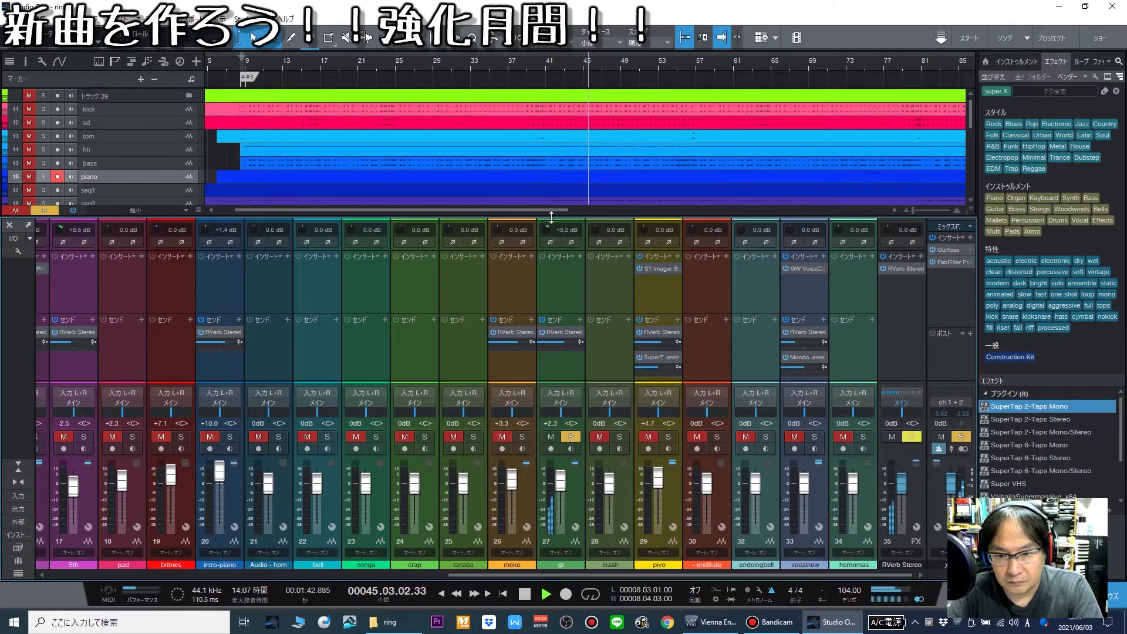
left_click(570, 437)
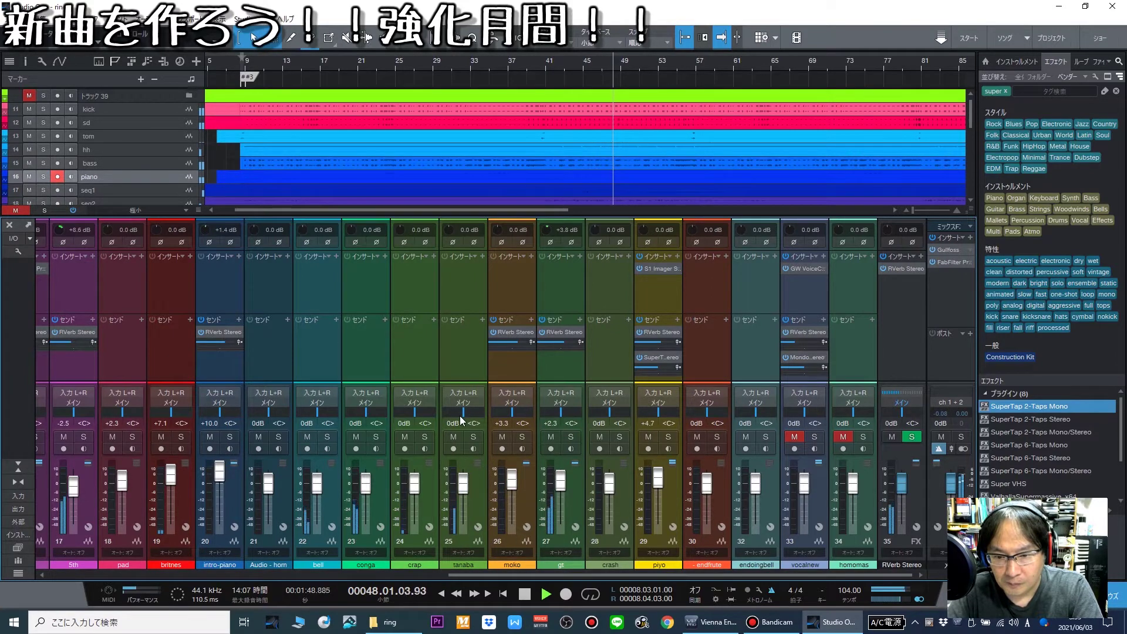
Pan the tanaba channel to L71 and raise the crap channel's fader to +4.7 dB.
left_click_drag(453, 411, 450, 413)
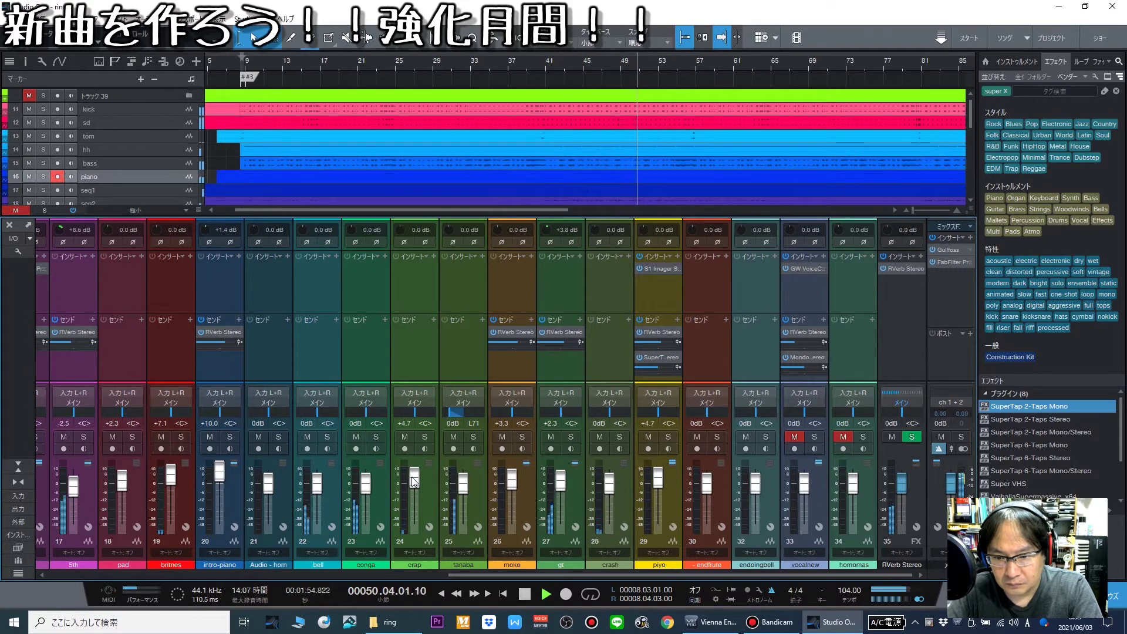
Add an RVerb Stereo send to the crap channel, raise its input gain to +6.5 dB and set its fader to +3.3 dB.
left_click(433, 319)
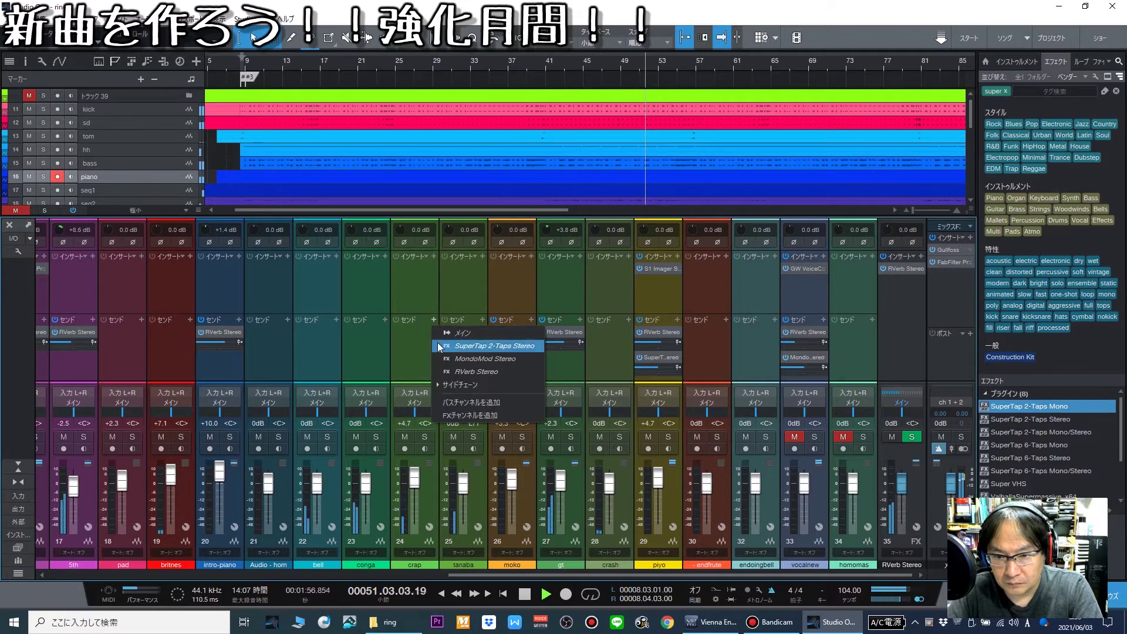
left_click(430, 358)
left_click_drag(418, 342, 422, 342)
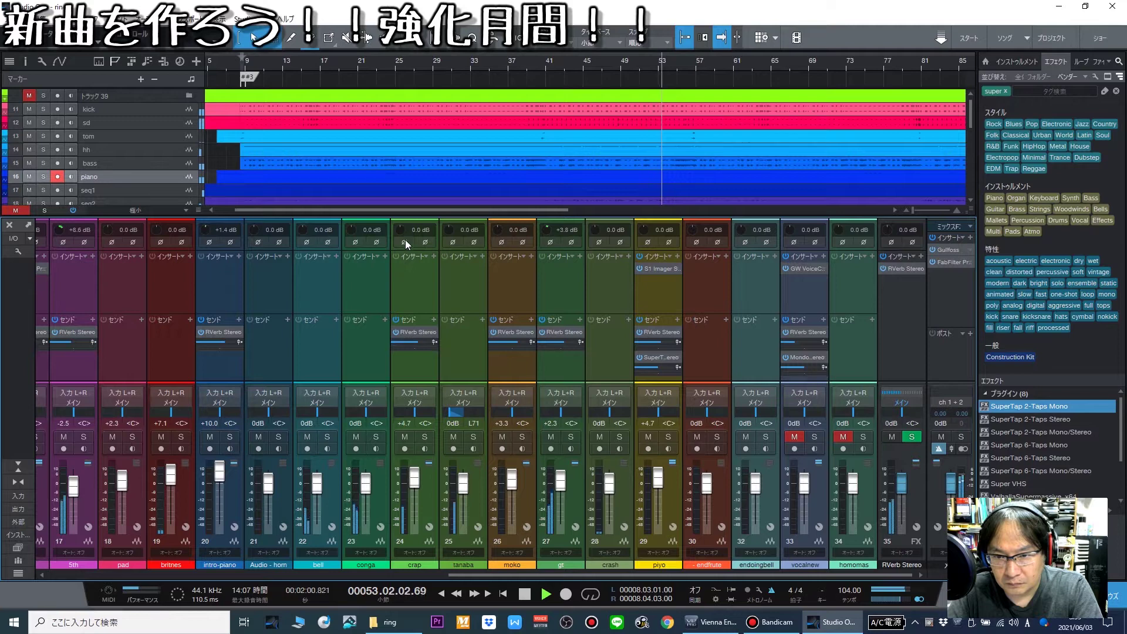
left_click_drag(405, 217, 405, 219)
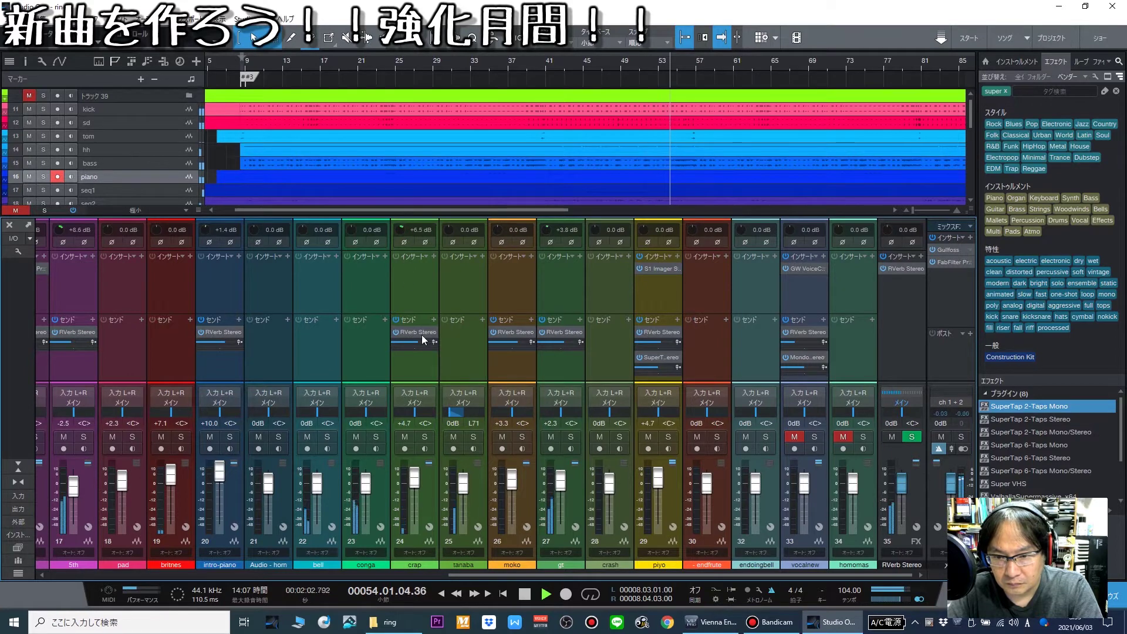
left_click_drag(417, 484, 418, 487)
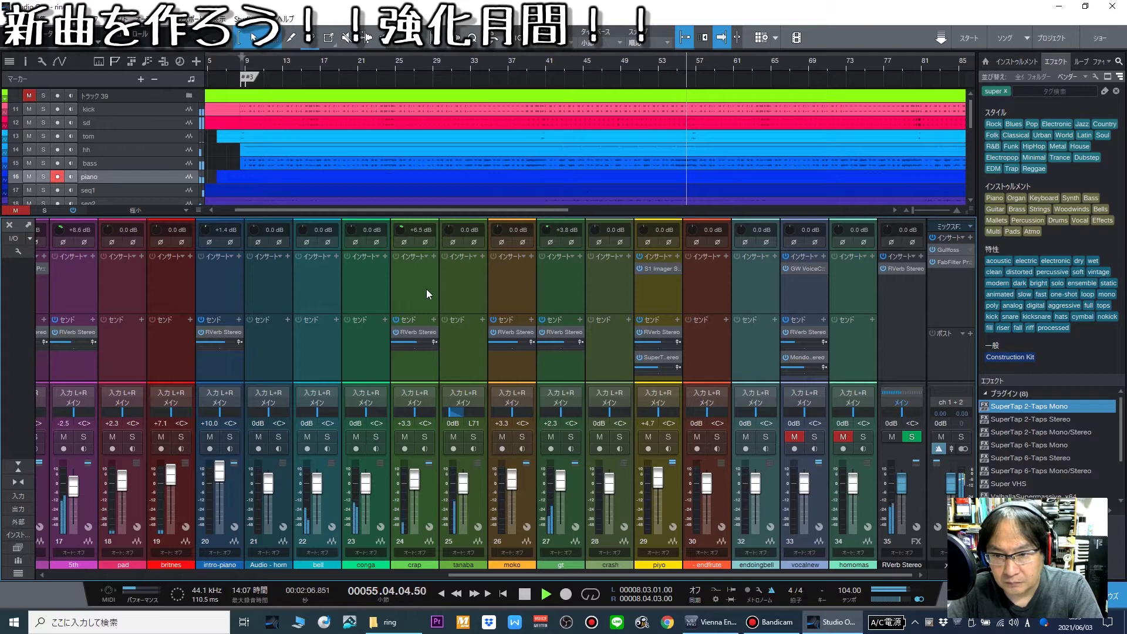
Search the plug-ins for "rcom" and insert RCompressor Stereo on the crap channel.
left_click(433, 256)
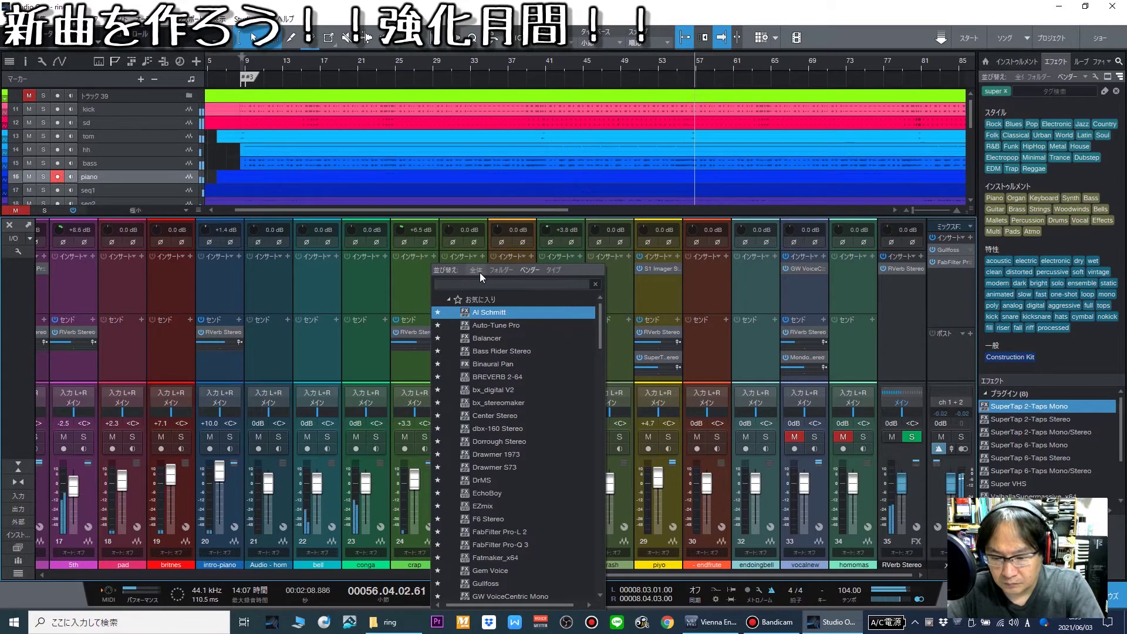
type("r")
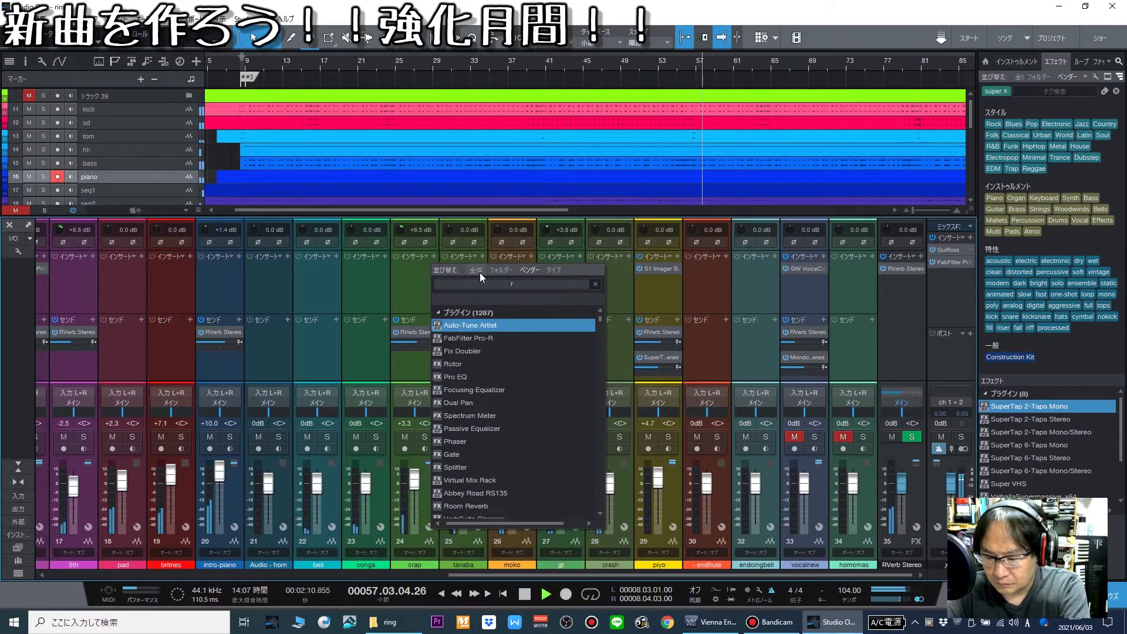
type("com")
left_click(478, 352)
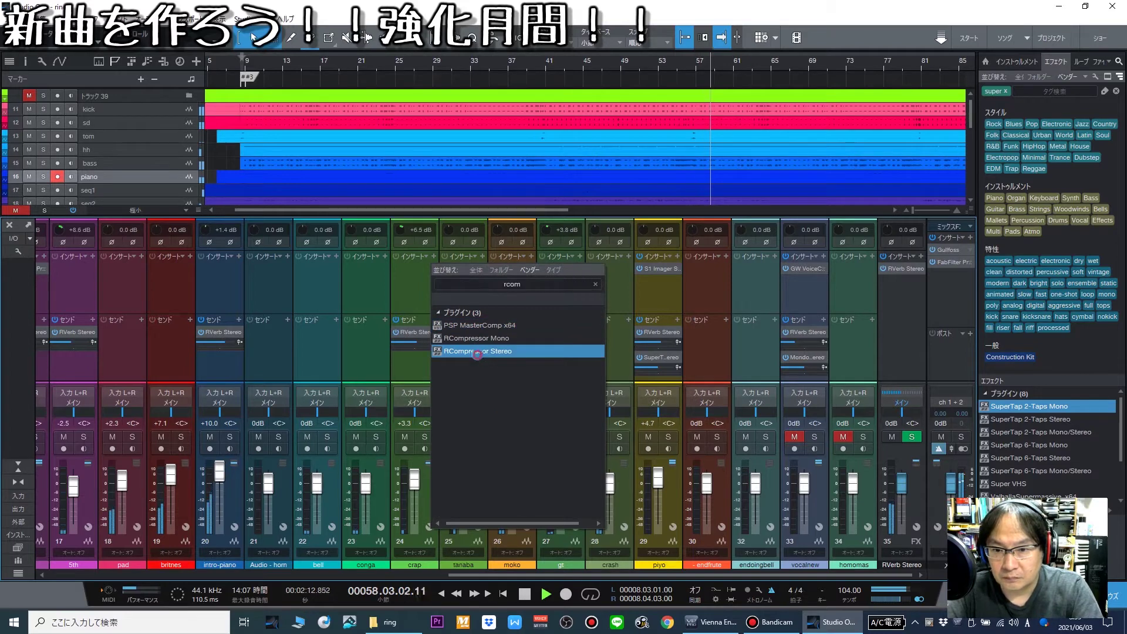
left_click(478, 351)
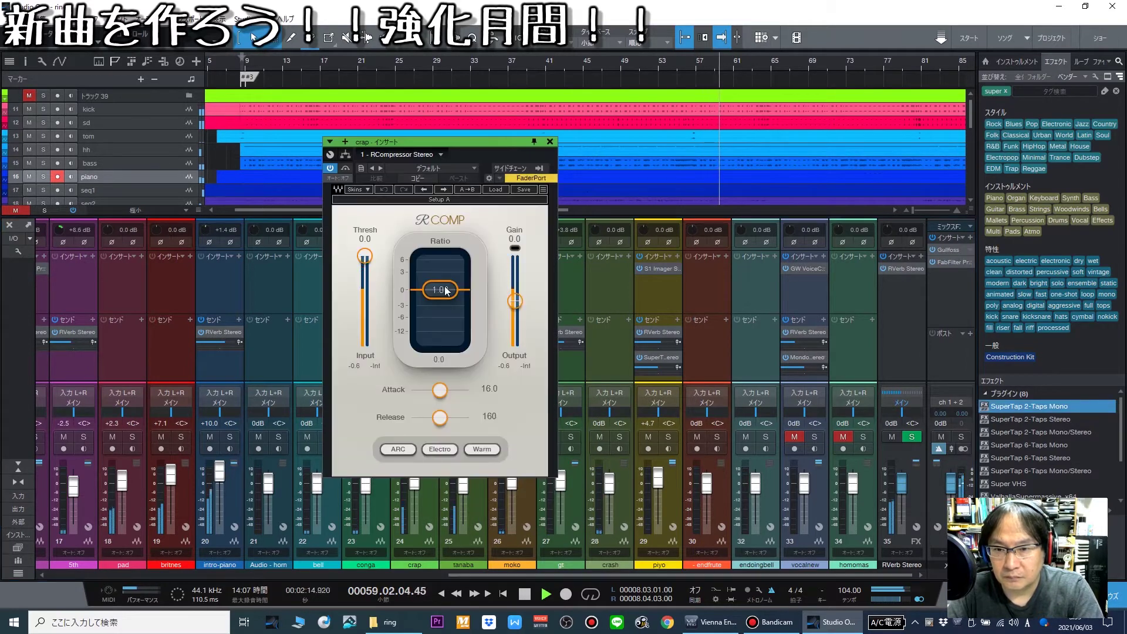
Set the crap channel's RCompressor to threshold -11.2, ratio 2.31 and gain 5.5, and close the plug-in window.
left_click_drag(364, 257, 365, 262)
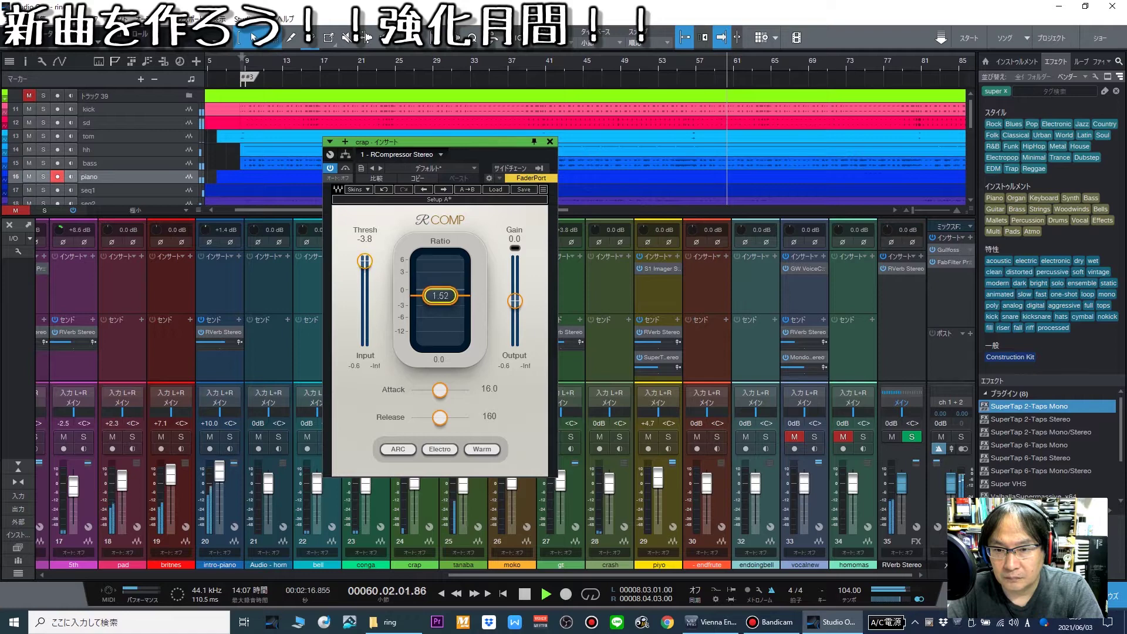
left_click_drag(516, 300, 514, 290)
left_click_drag(365, 262, 365, 267)
left_click_drag(443, 299, 442, 301)
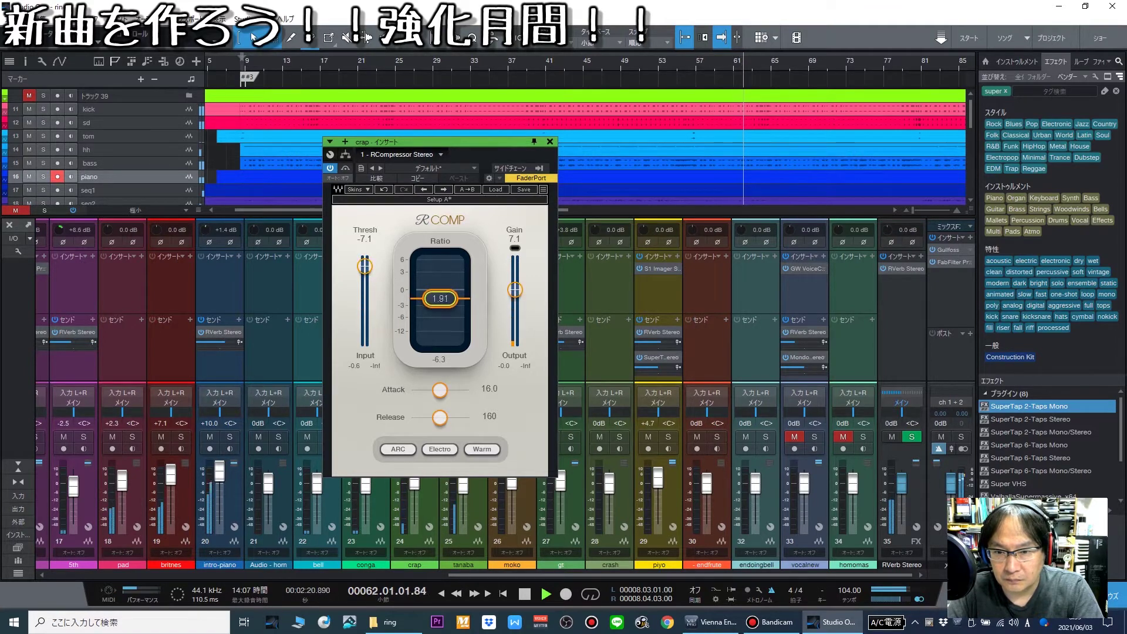
left_click_drag(514, 292, 514, 290)
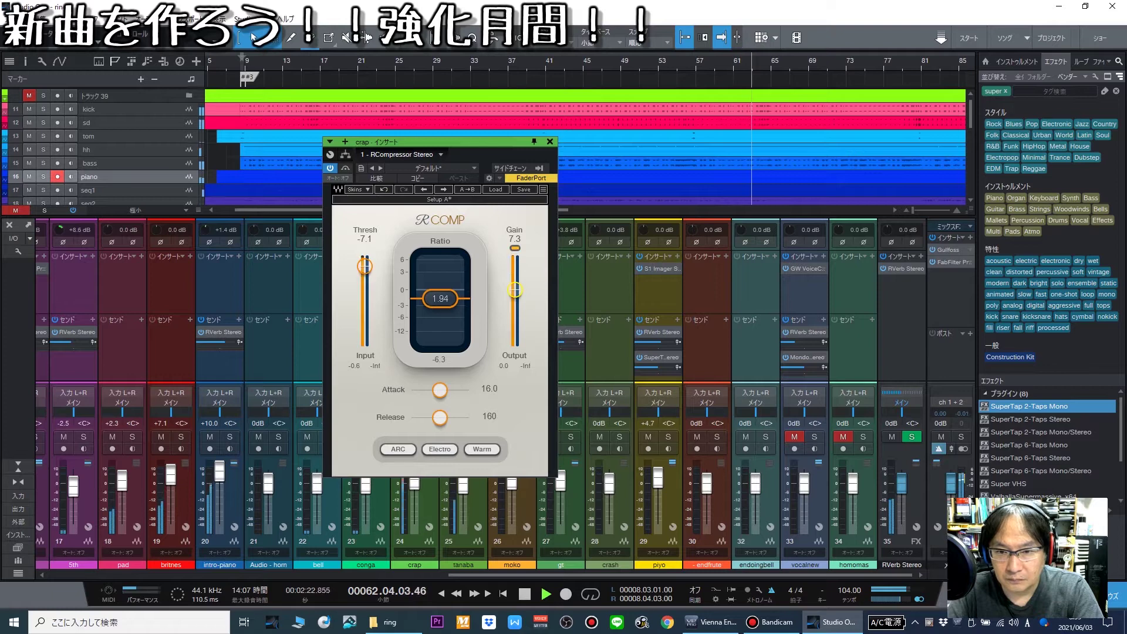
left_click_drag(365, 266, 365, 271)
left_click_drag(441, 299, 441, 301)
left_click_drag(518, 295, 520, 298)
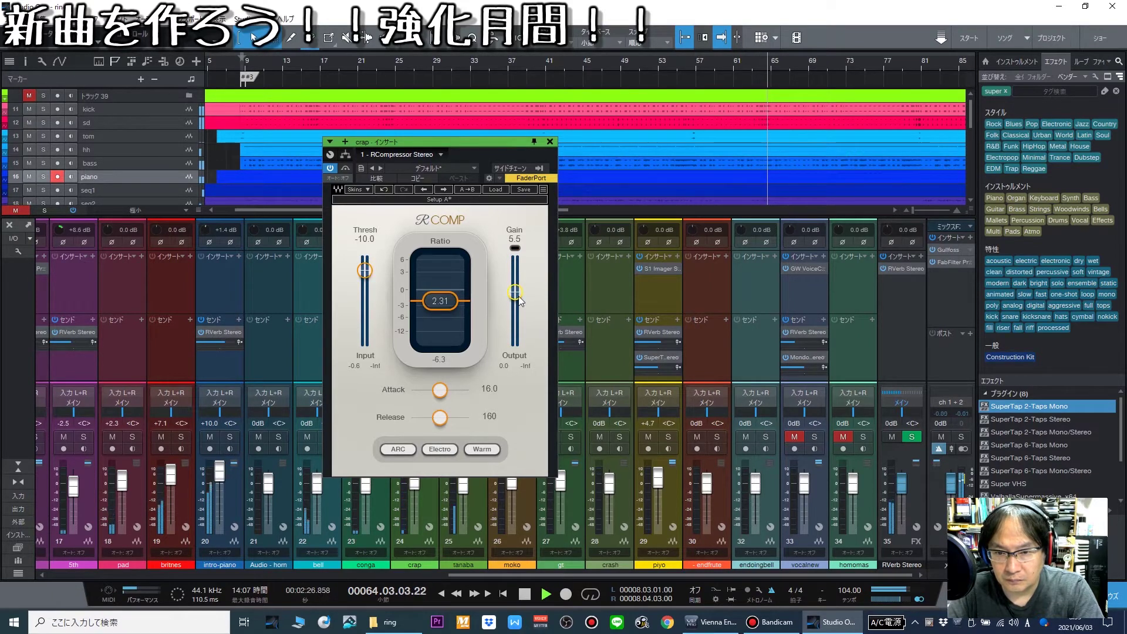
left_click_drag(365, 270, 365, 272)
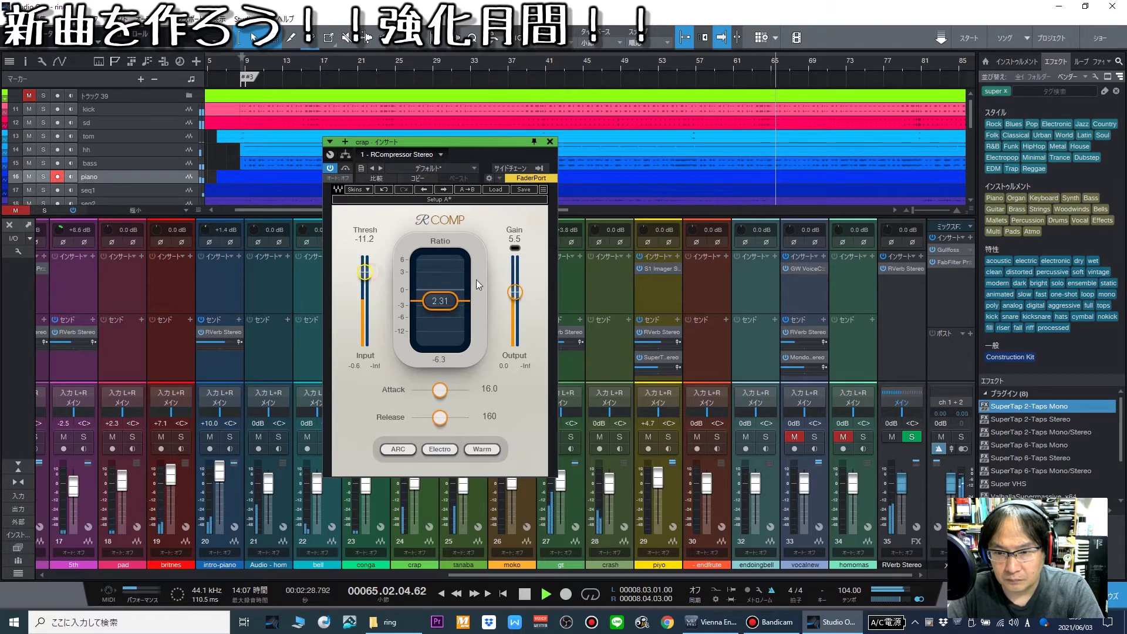
left_click(552, 143)
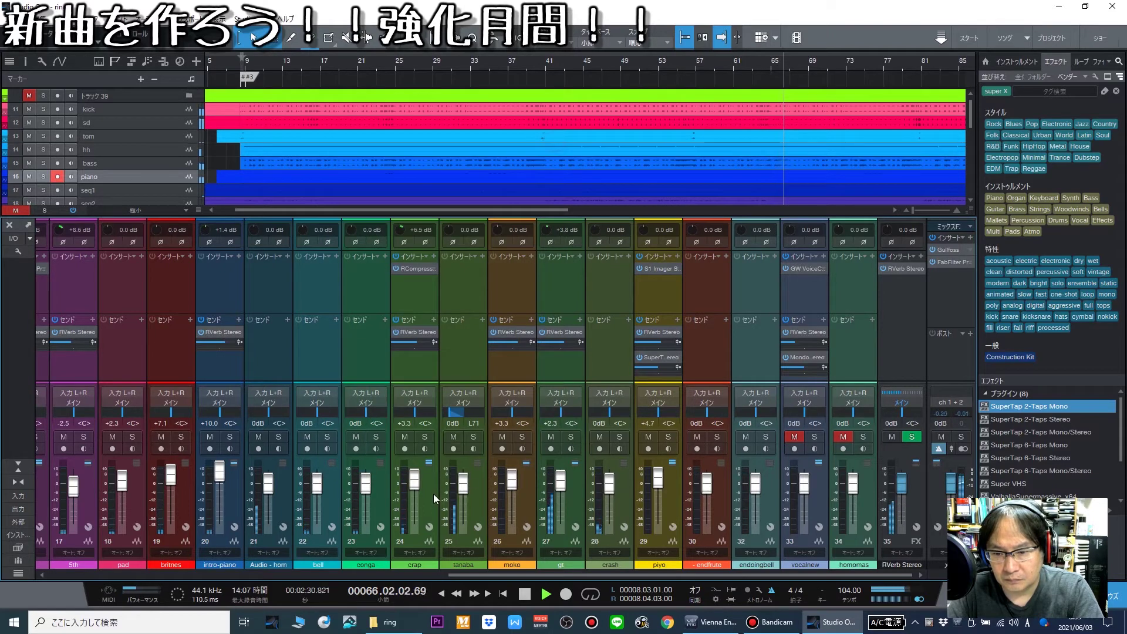
Set the faders to -0.5 dB for crap and +0.9 dB for Audio - horn, and add an RVerb Stereo send to the horn.
left_click_drag(415, 489, 415, 492)
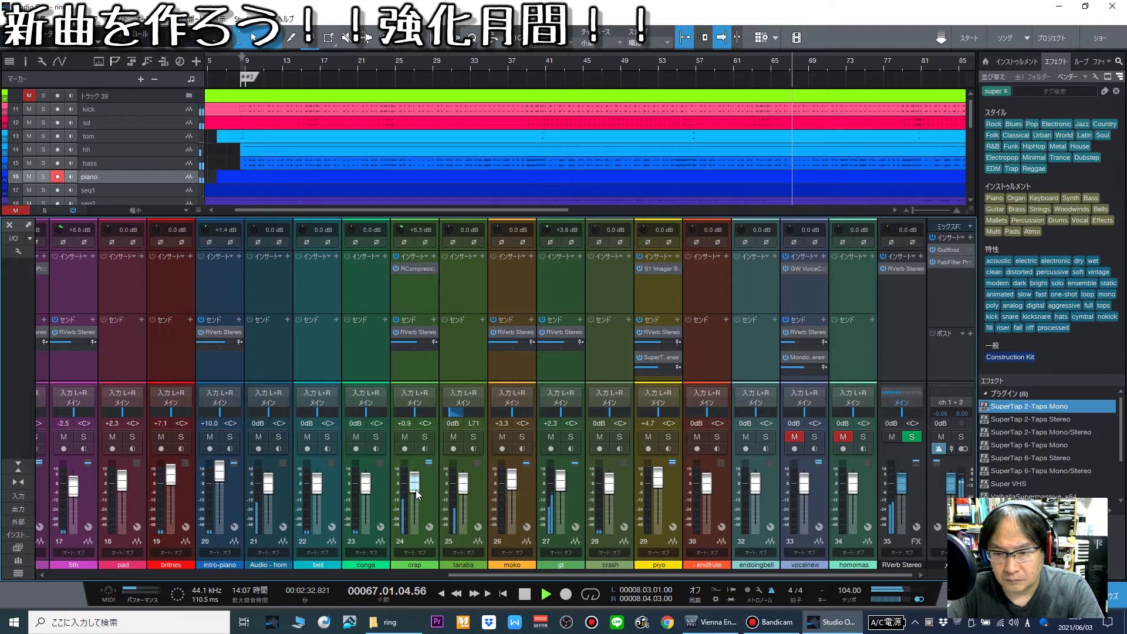
left_click_drag(267, 492, 267, 490)
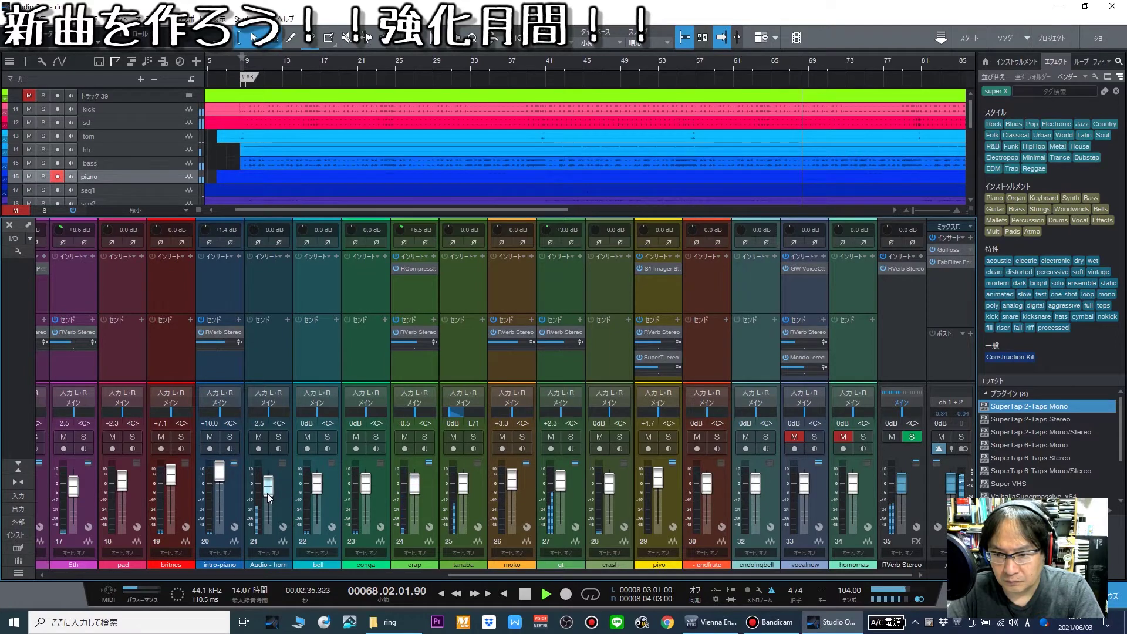
left_click(287, 320)
left_click(308, 372)
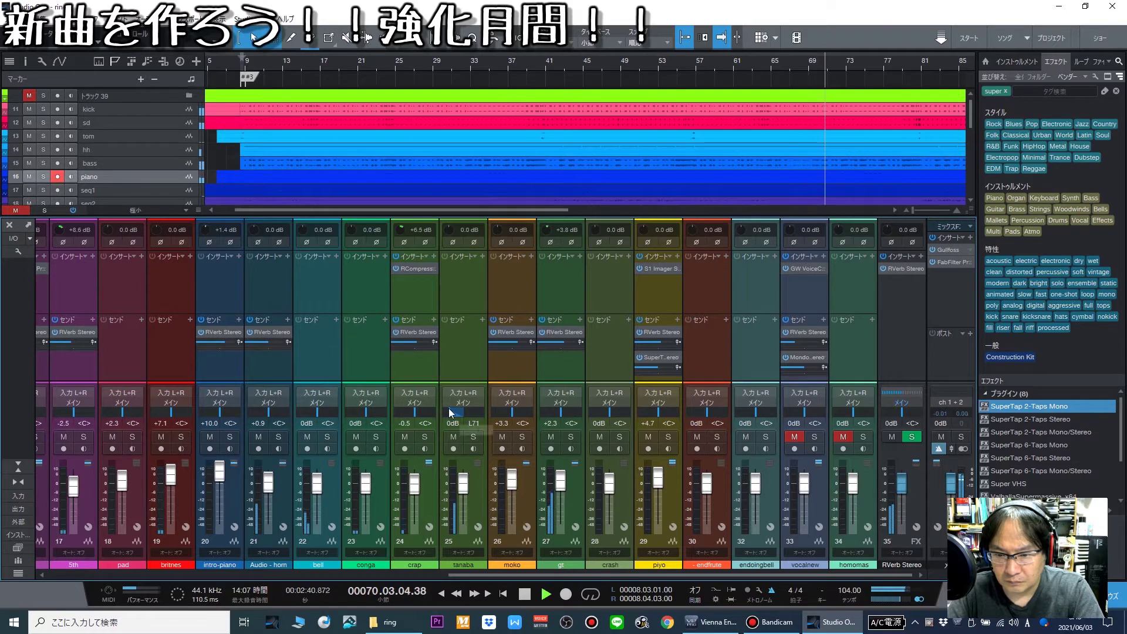
Set the channel faders to -3.9 dB for crap, -3.4 dB for gt, +4.3 dB for piyo and -5.8 dB for piano.
left_click_drag(414, 494, 414, 499)
left_click_drag(552, 504, 552, 508)
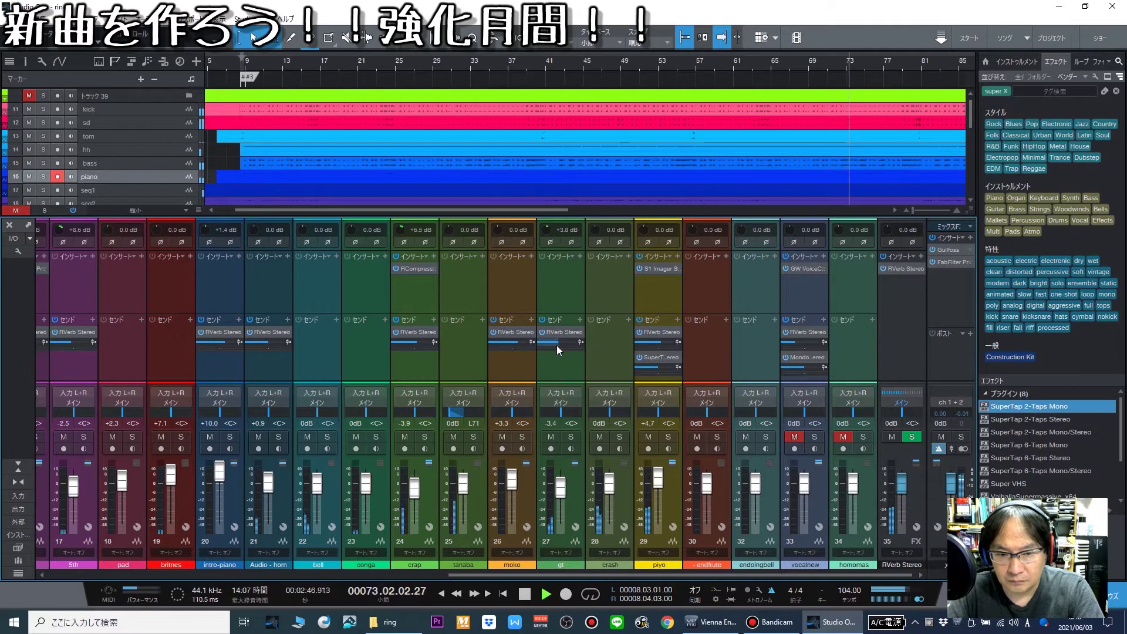
left_click_drag(662, 487, 662, 488)
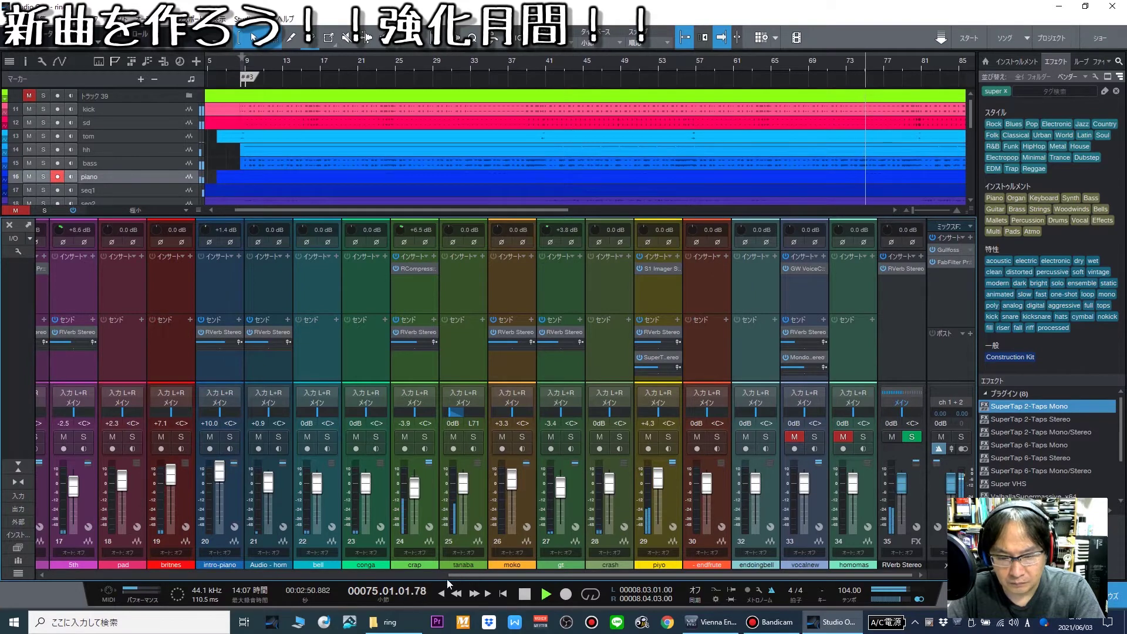
left_click(343, 572)
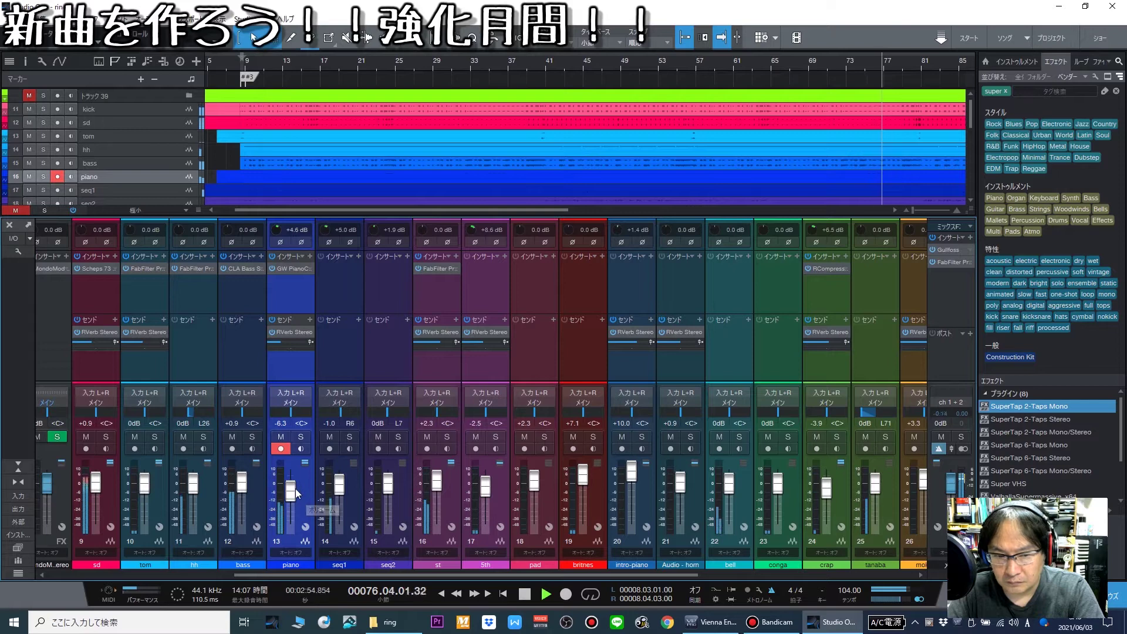
left_click_drag(296, 492, 295, 492)
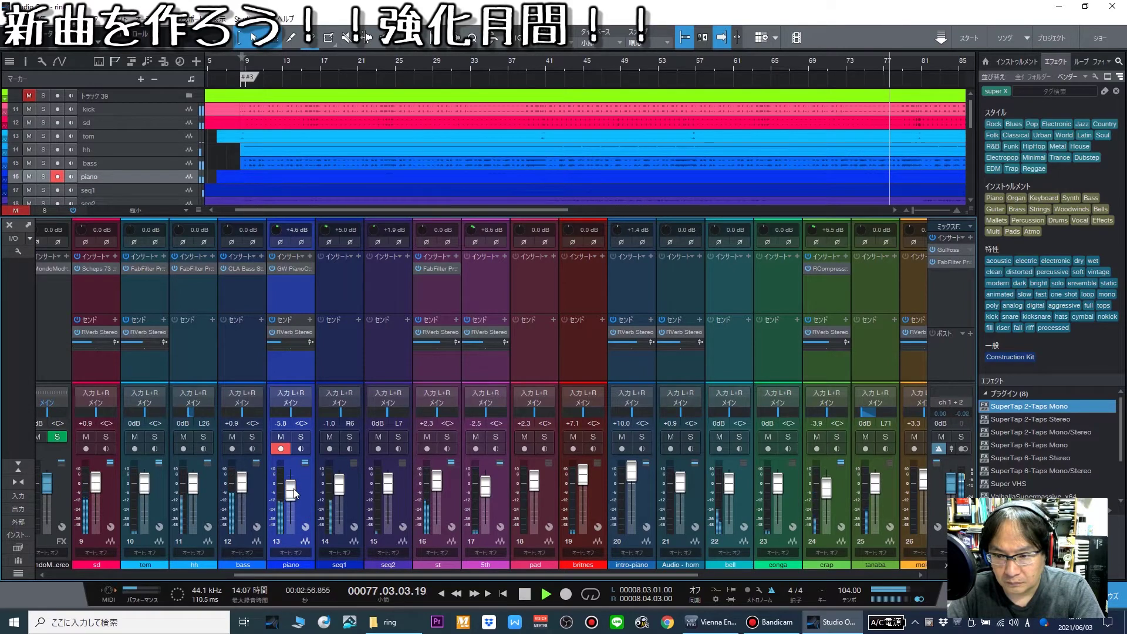
Pan the hh channel to R56, raise its input gain to +3.4 dB and set its fader to +1.4 dB.
left_click_drag(194, 484, 193, 475)
left_click(178, 414)
left_click_drag(178, 413, 209, 415)
left_click_drag(194, 474, 193, 472)
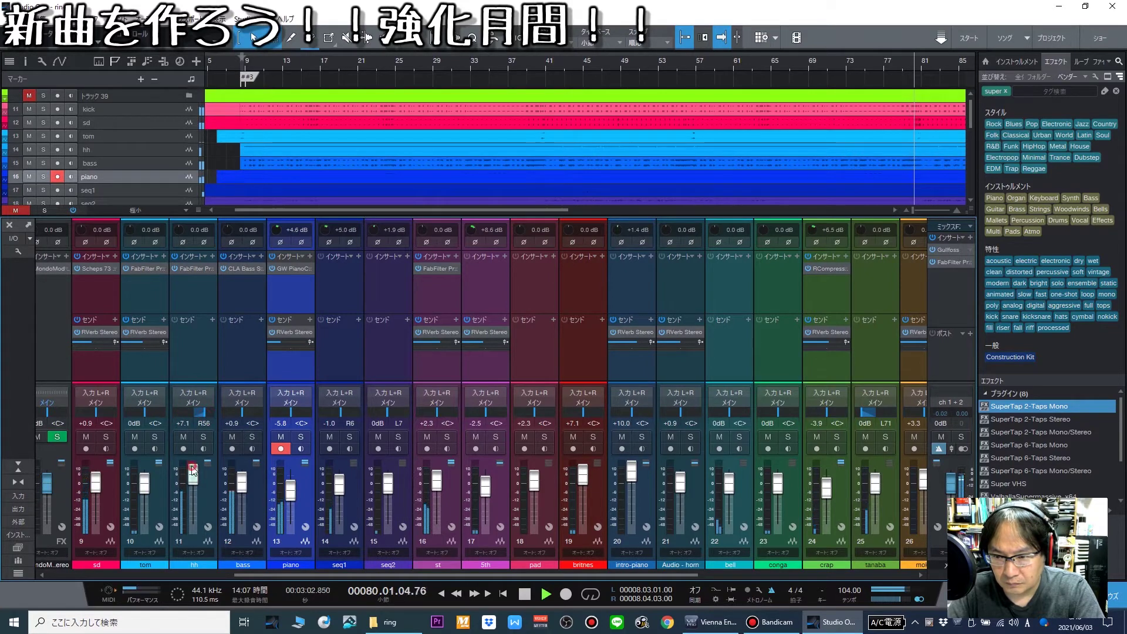
left_click_drag(180, 229, 181, 224)
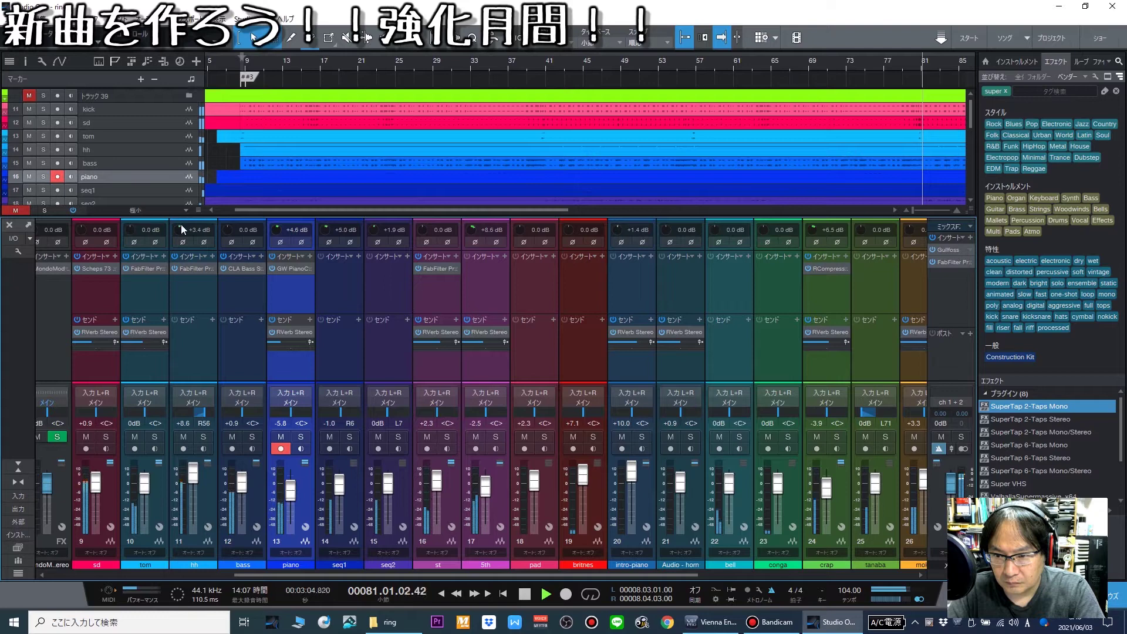
left_click_drag(192, 473, 192, 491)
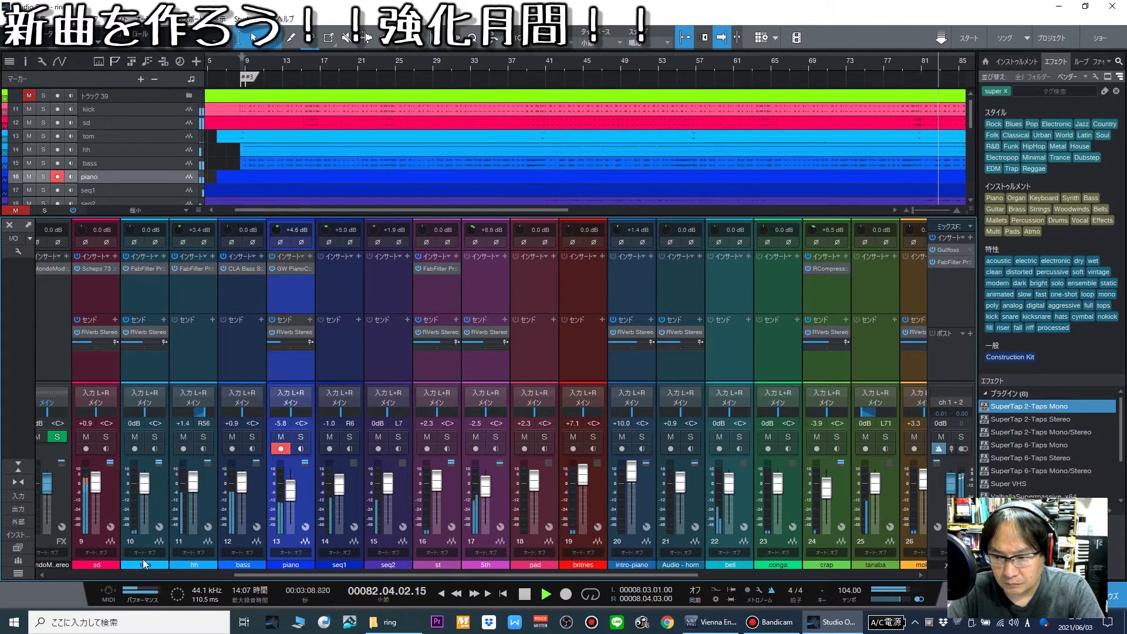
Set the channel faders to -0.5 dB for kick, +1.4 dB for tanaba and +5.7 dB for bell.
left_click(186, 574)
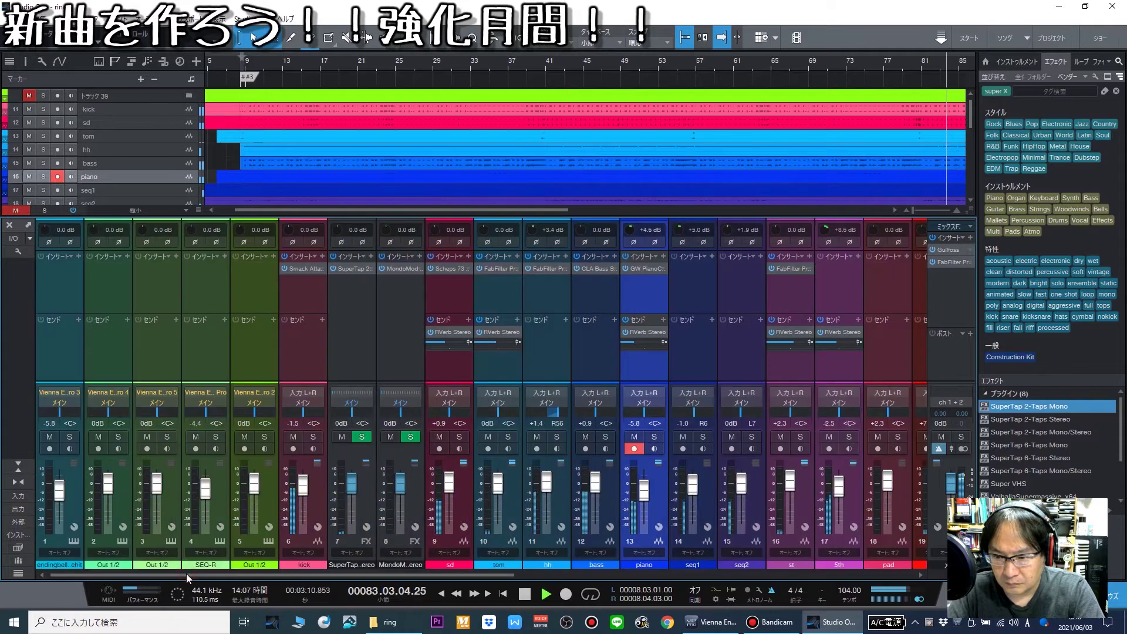
left_click_drag(306, 488, 304, 486)
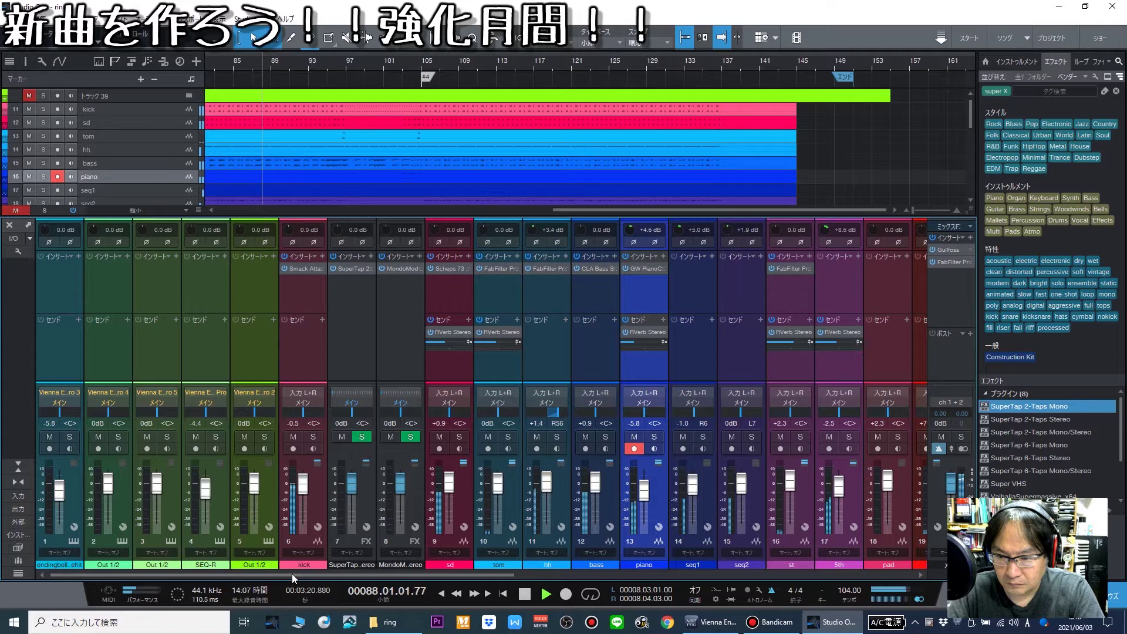
left_click_drag(291, 575, 794, 573)
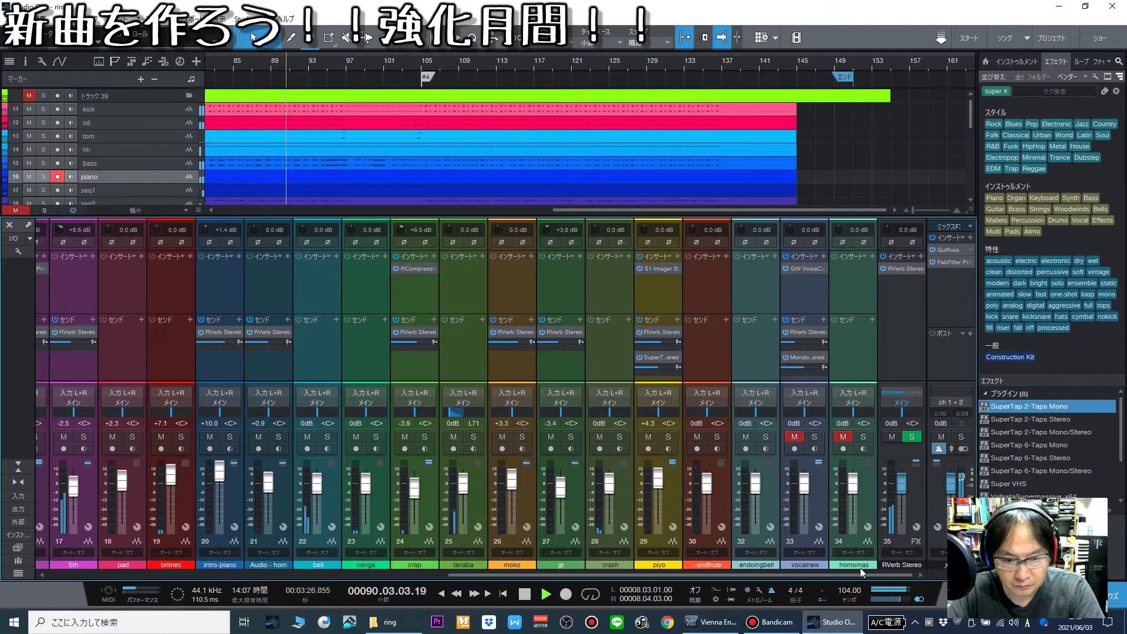
left_click_drag(470, 492, 466, 489)
left_click_drag(323, 488, 320, 485)
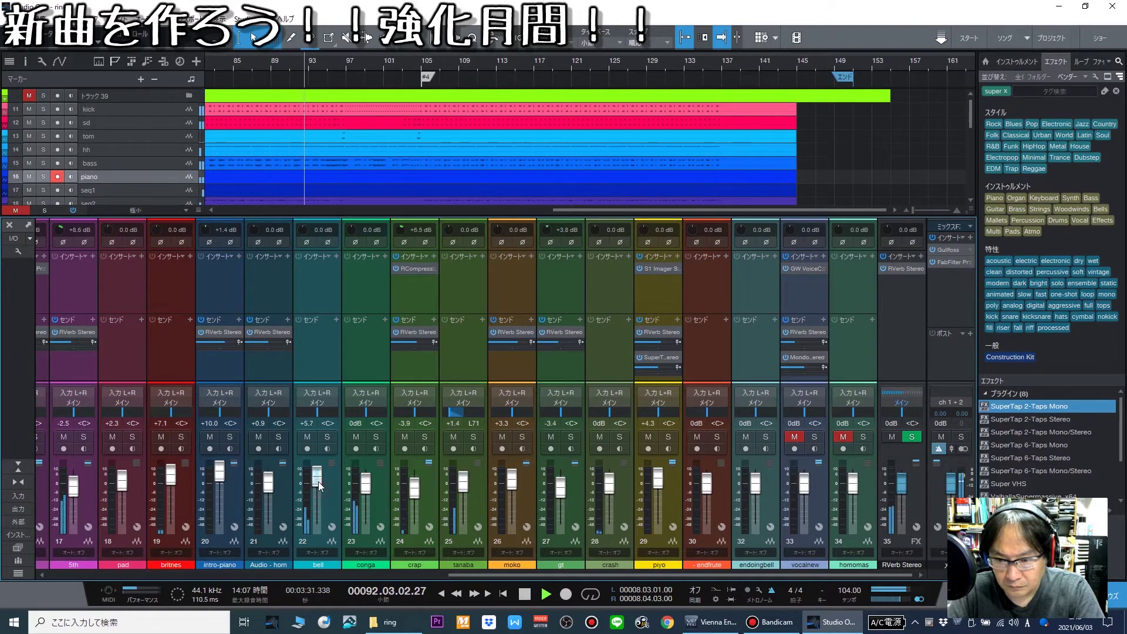
Insert FabFilter Pro-Q 3 on the bell channel, load its low cut preset and close the plug-in window.
left_click(333, 258)
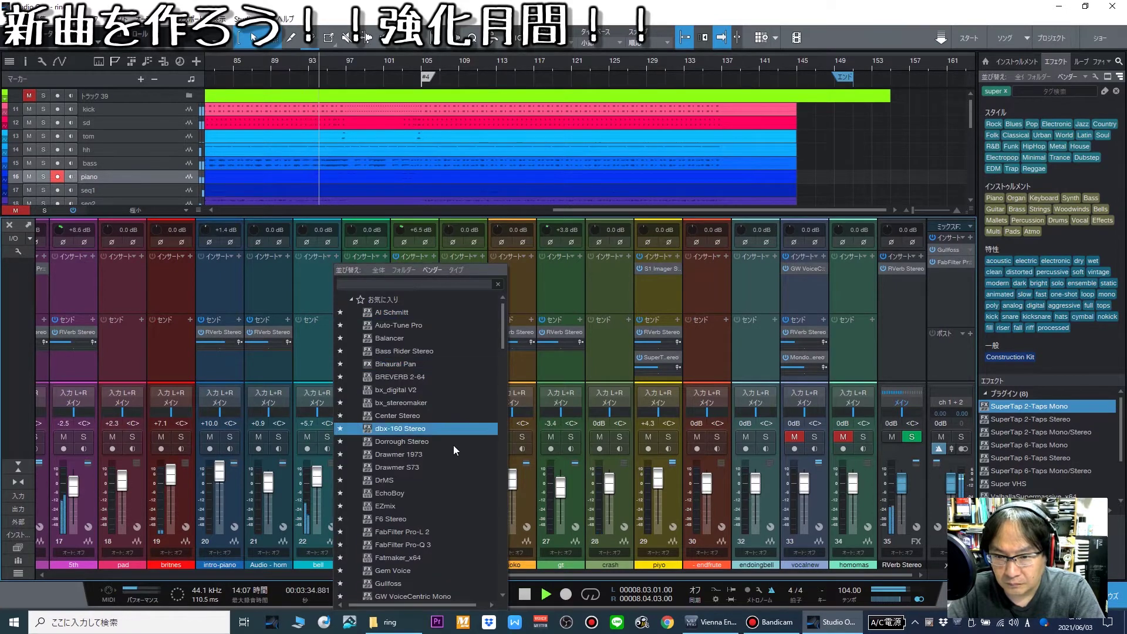
left_click(441, 545)
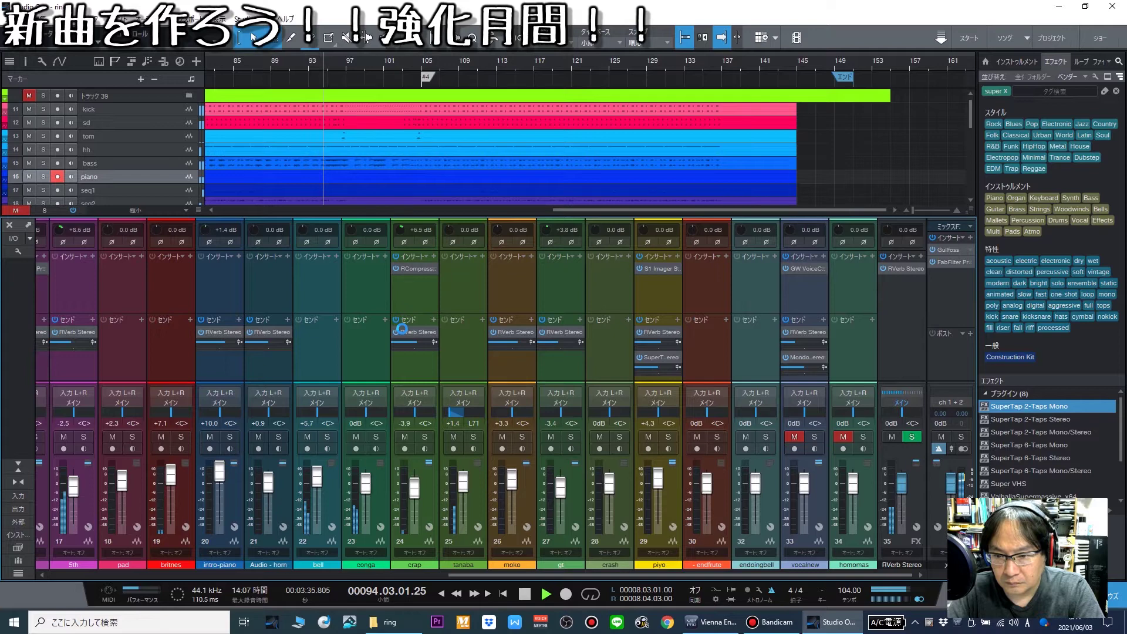
left_click(452, 168)
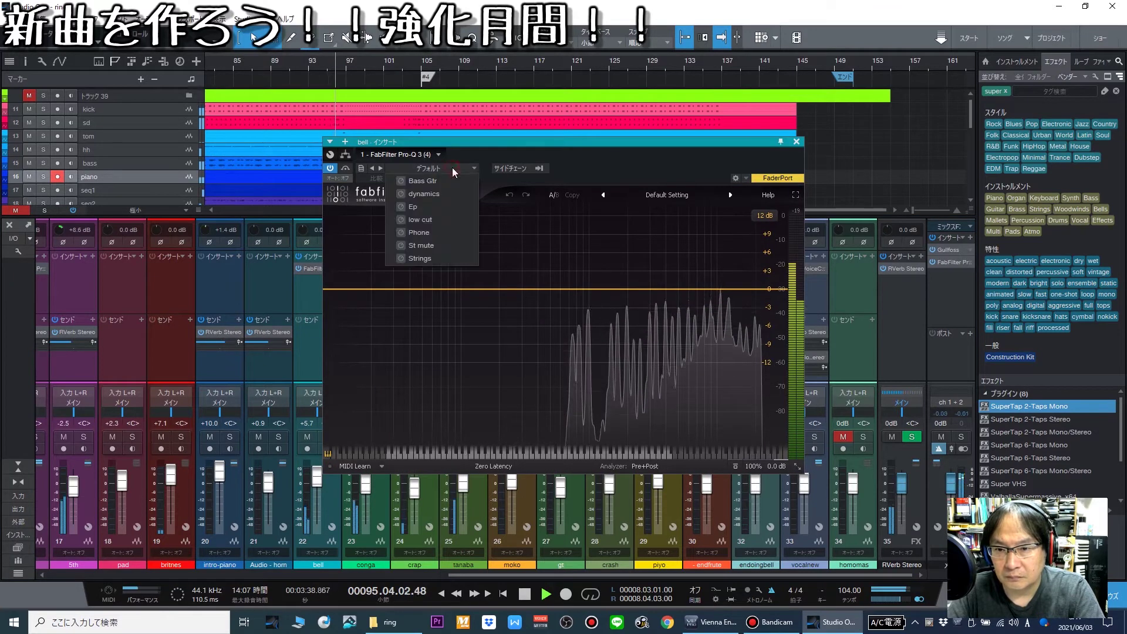
left_click(461, 220)
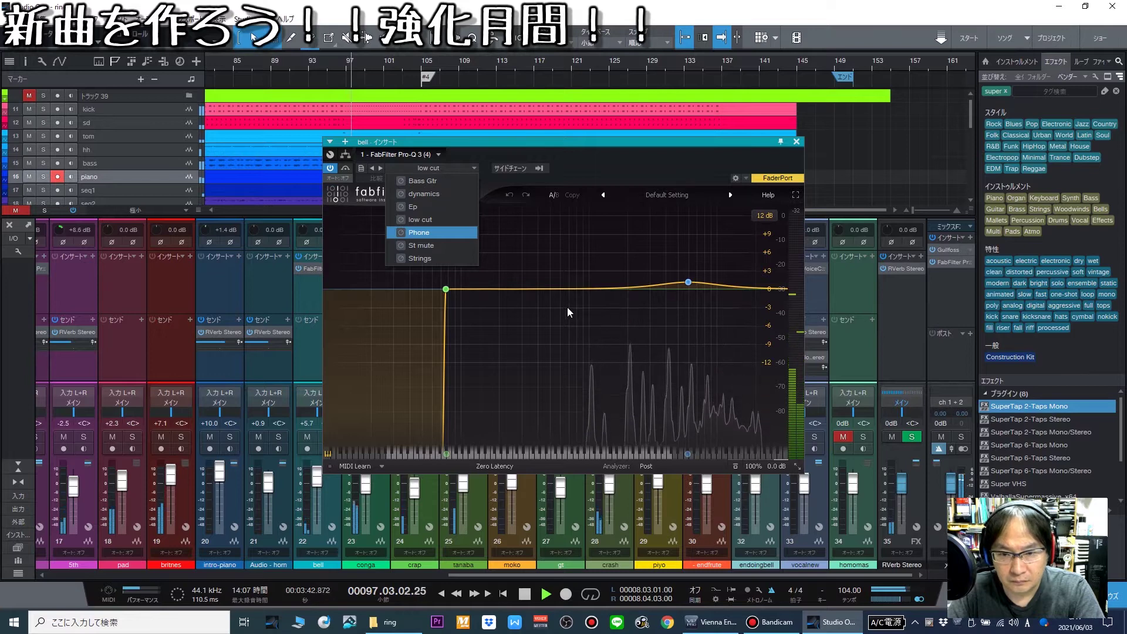
left_click(526, 294)
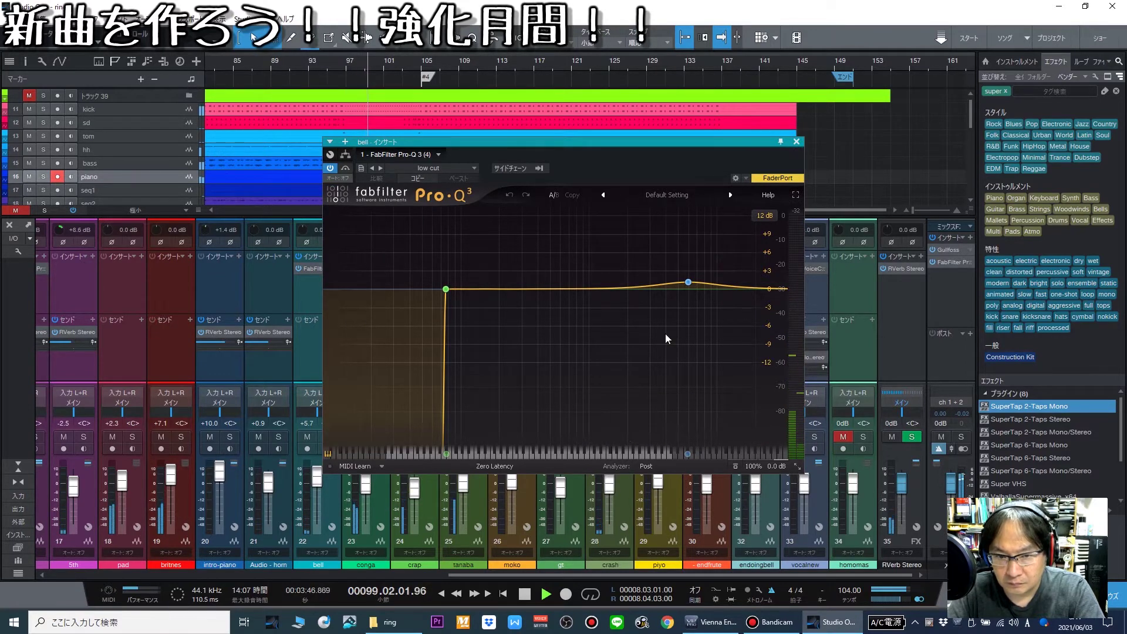
left_click(796, 143)
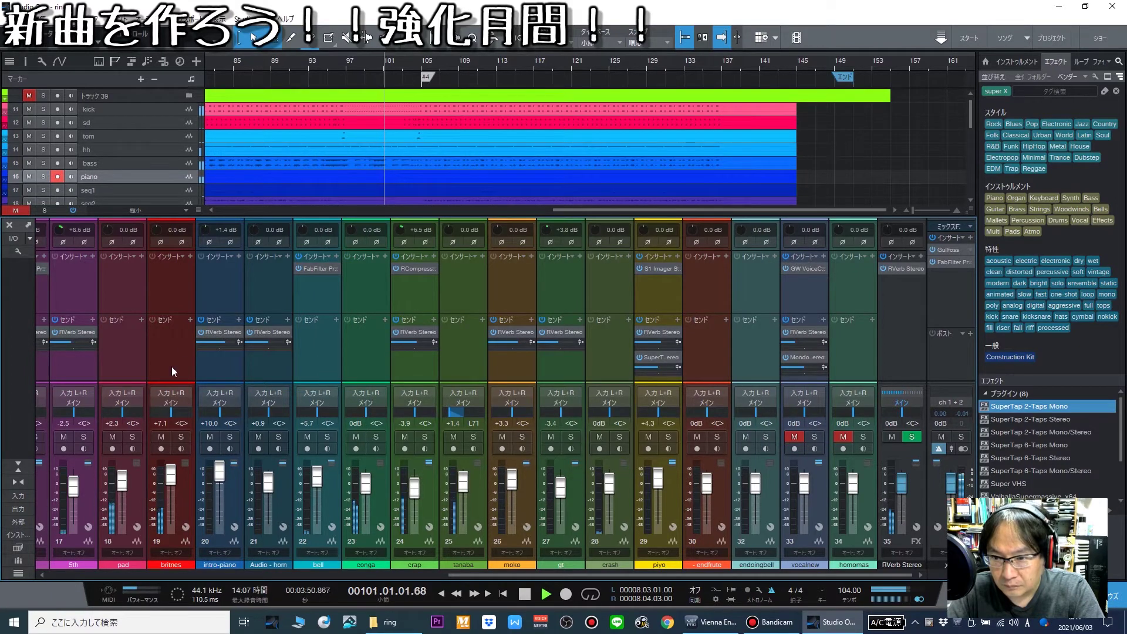
Raise the britnes channel's input gain to +5.3 dB and insert FabFilter Pro-Q 3 on it with the low cut preset.
left_click_drag(158, 230, 159, 218)
left_click(191, 257)
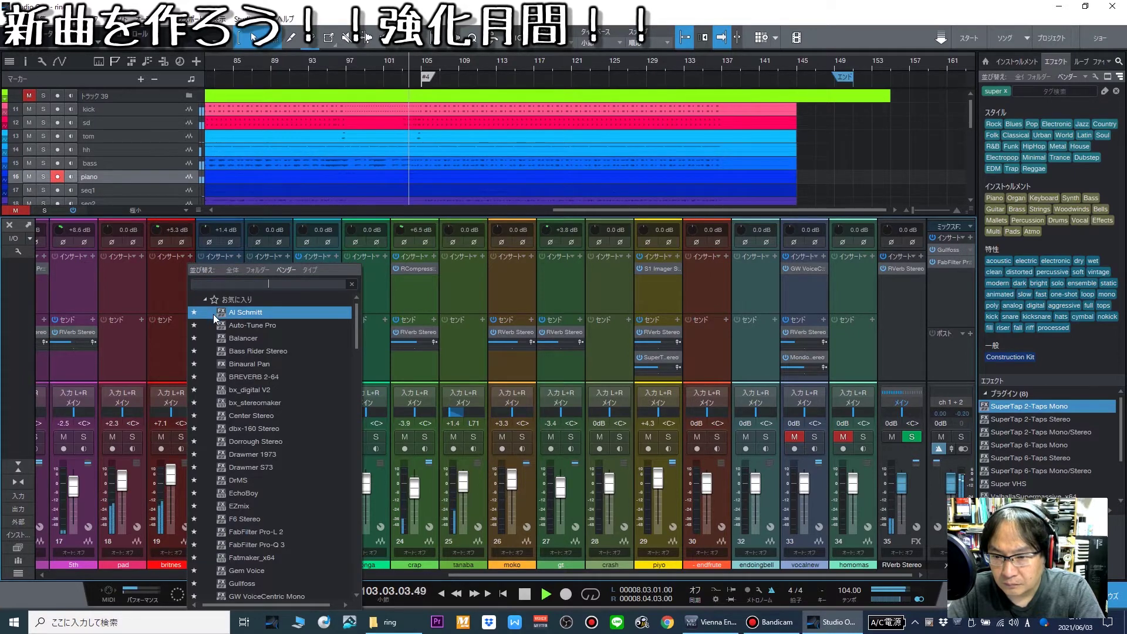
left_click(262, 543)
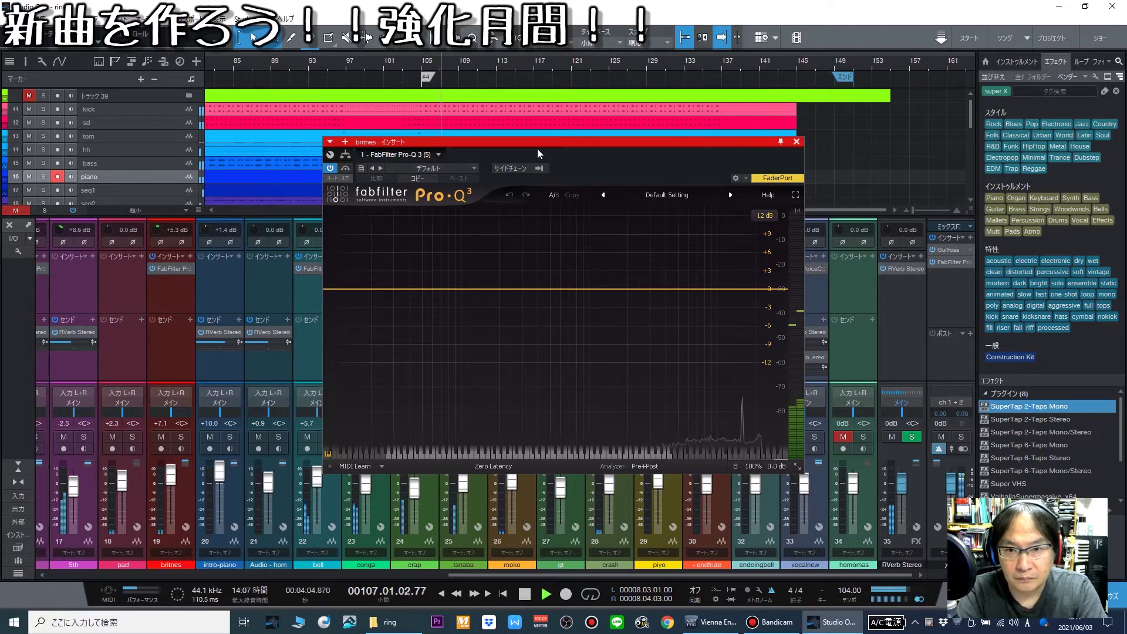
left_click(280, 67)
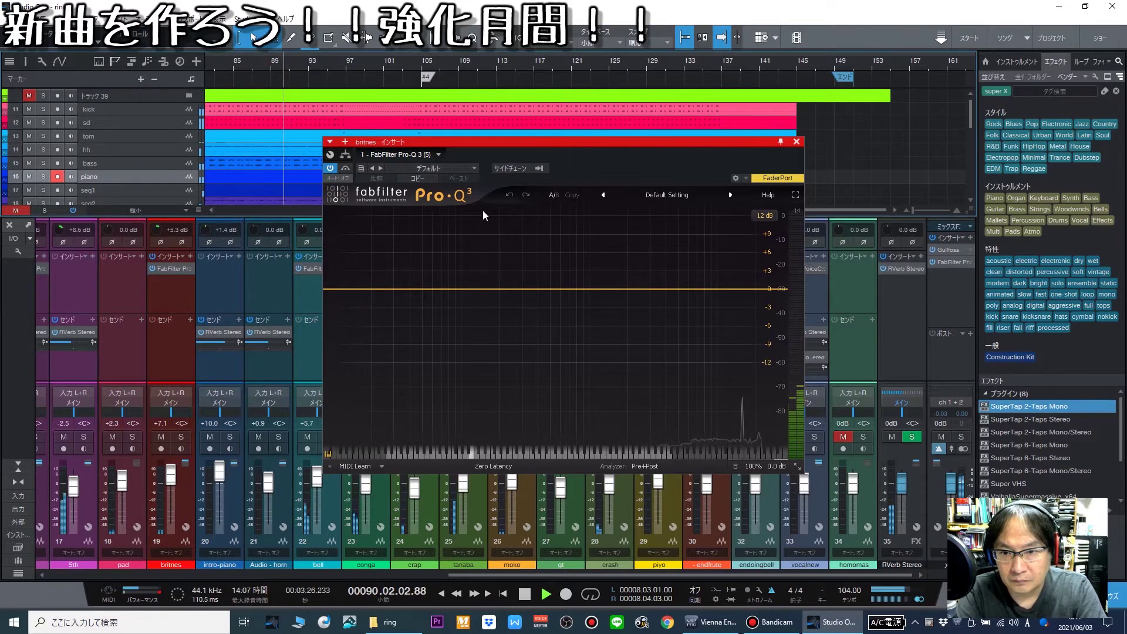
left_click(471, 168)
left_click(434, 220)
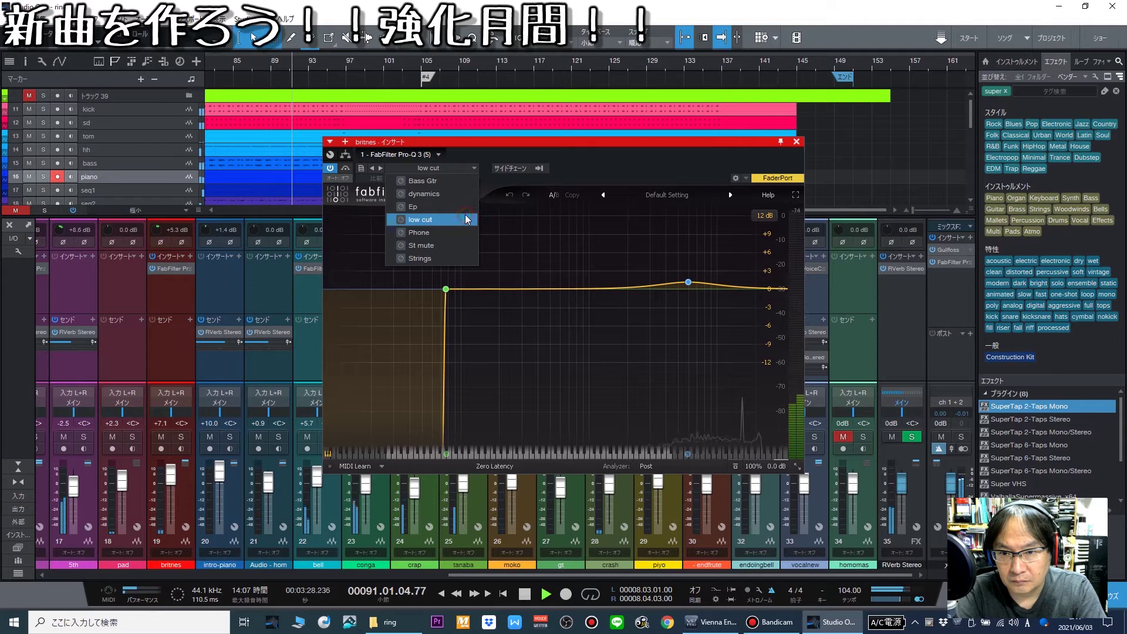
Move the britnes EQ's low cut to about 468.5 Hz and its bell to about 8.4 kHz at +1.82 dB, and set the channel fader to +0.9 dB.
left_click_drag(446, 289, 458, 288)
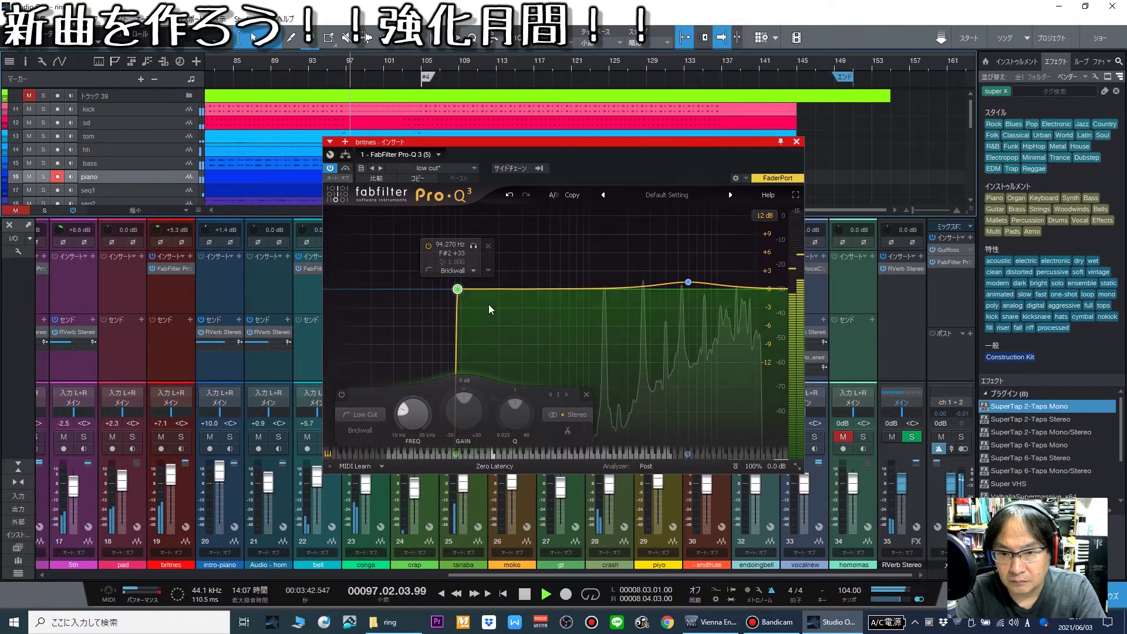
left_click_drag(460, 293, 517, 294)
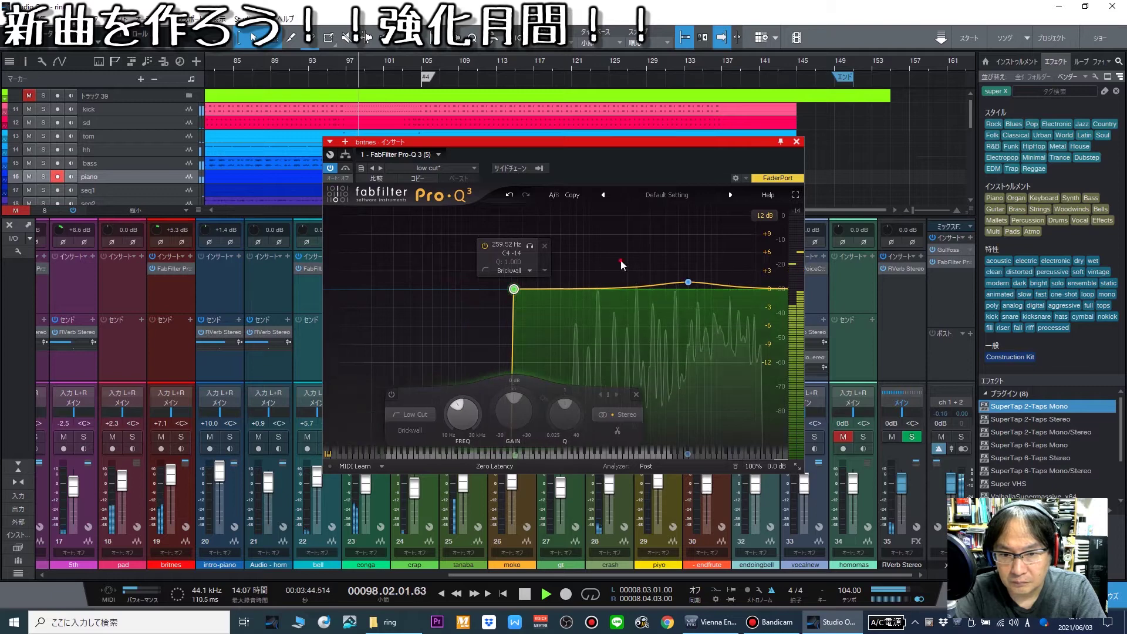
left_click_drag(688, 284, 707, 279)
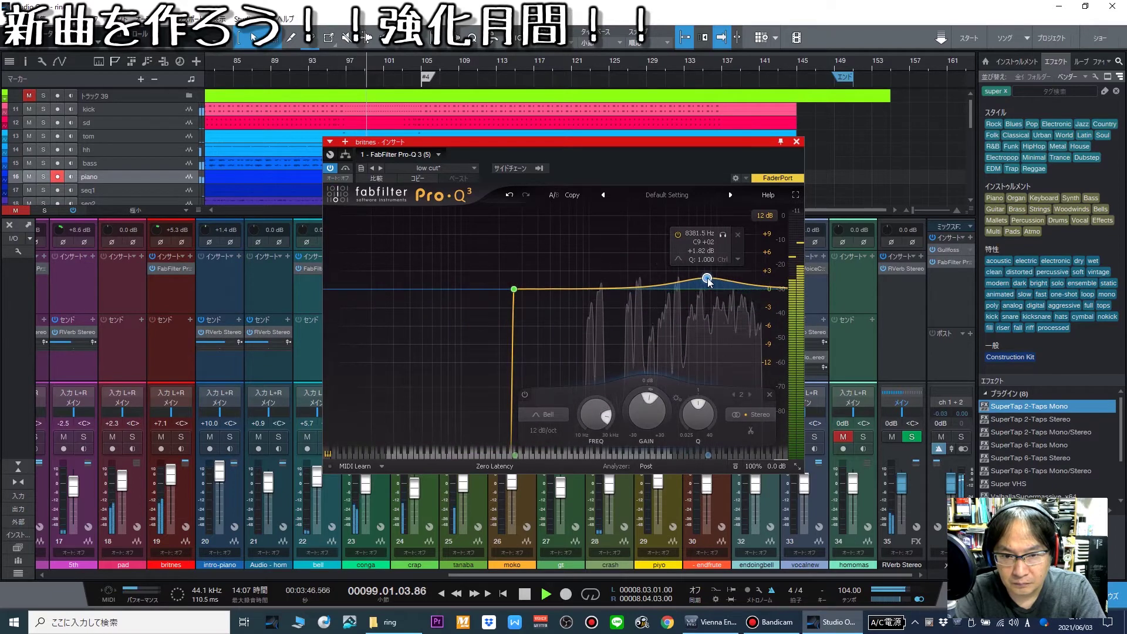
left_click_drag(526, 291, 559, 291)
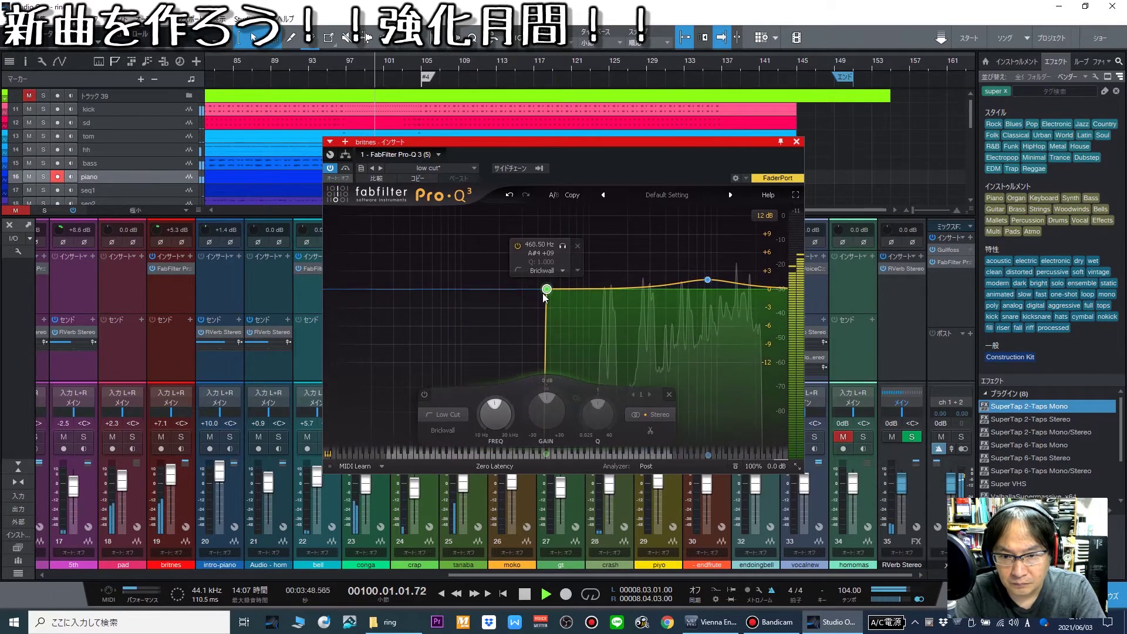
left_click(797, 141)
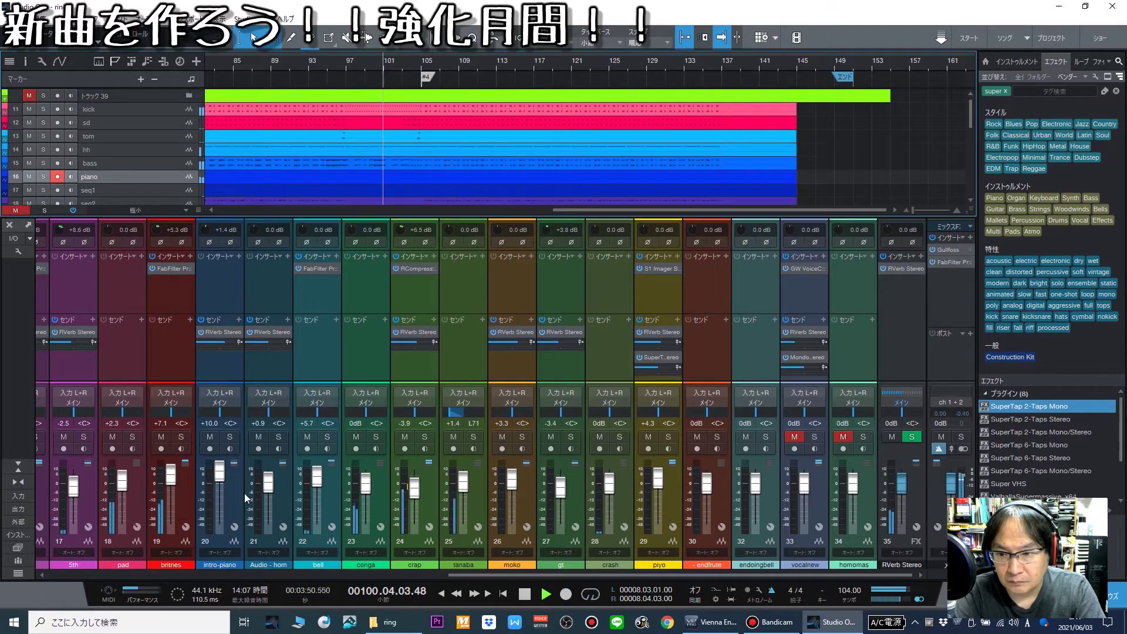
left_click_drag(172, 486, 170, 489)
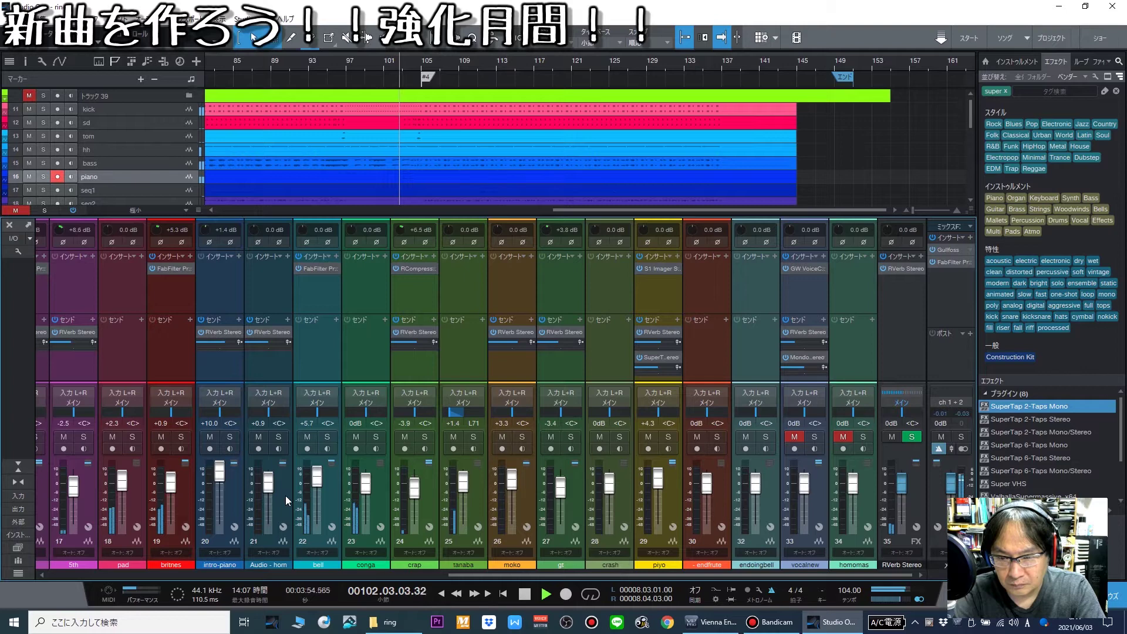
Solo the conga channel and add an RVerb Stereo send to it, comparing it with the full mix.
left_click(376, 437)
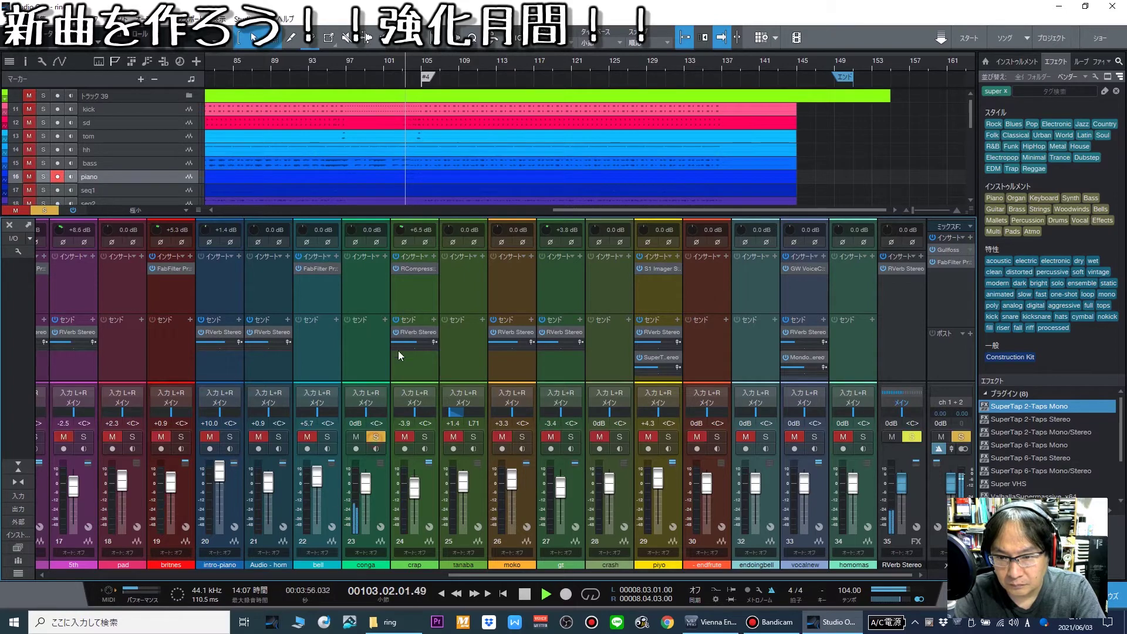
left_click(385, 320)
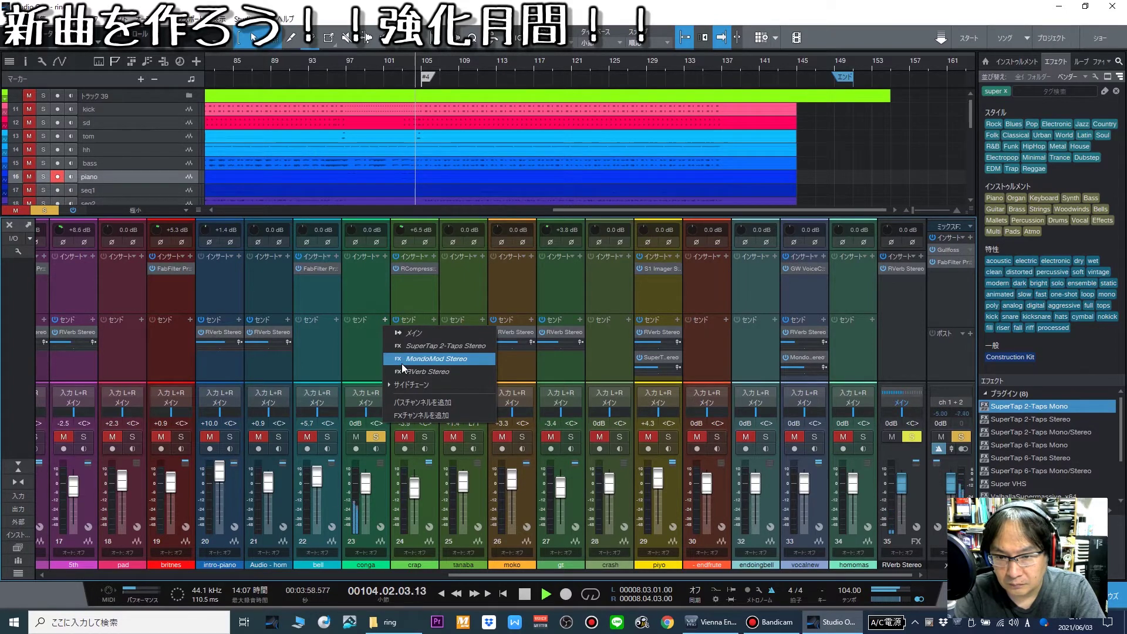
left_click(402, 372)
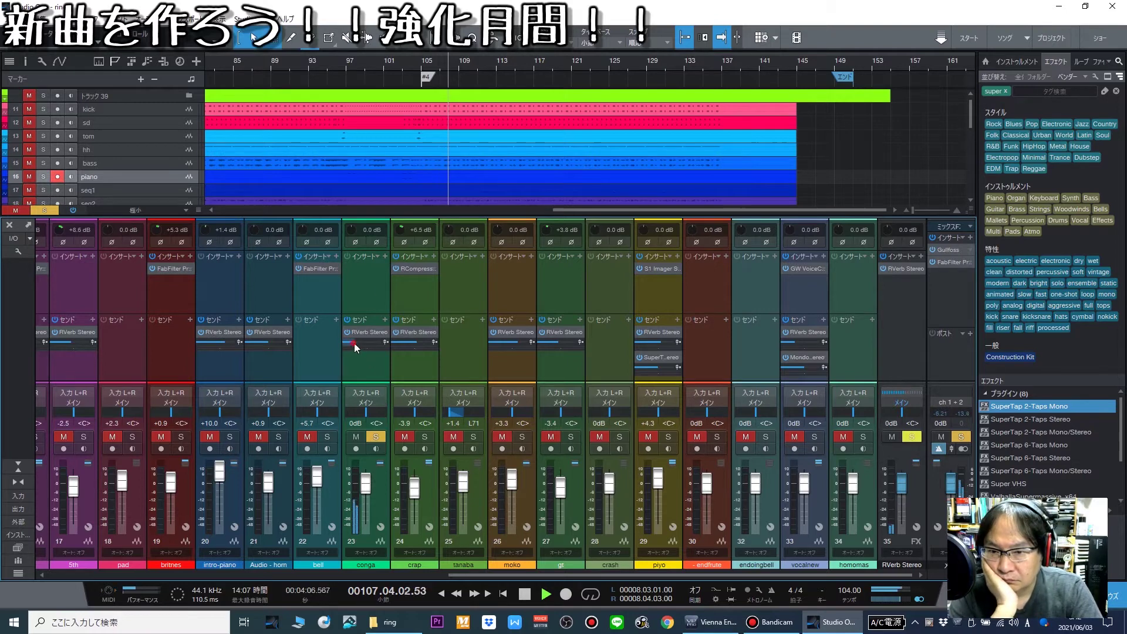
left_click(376, 436)
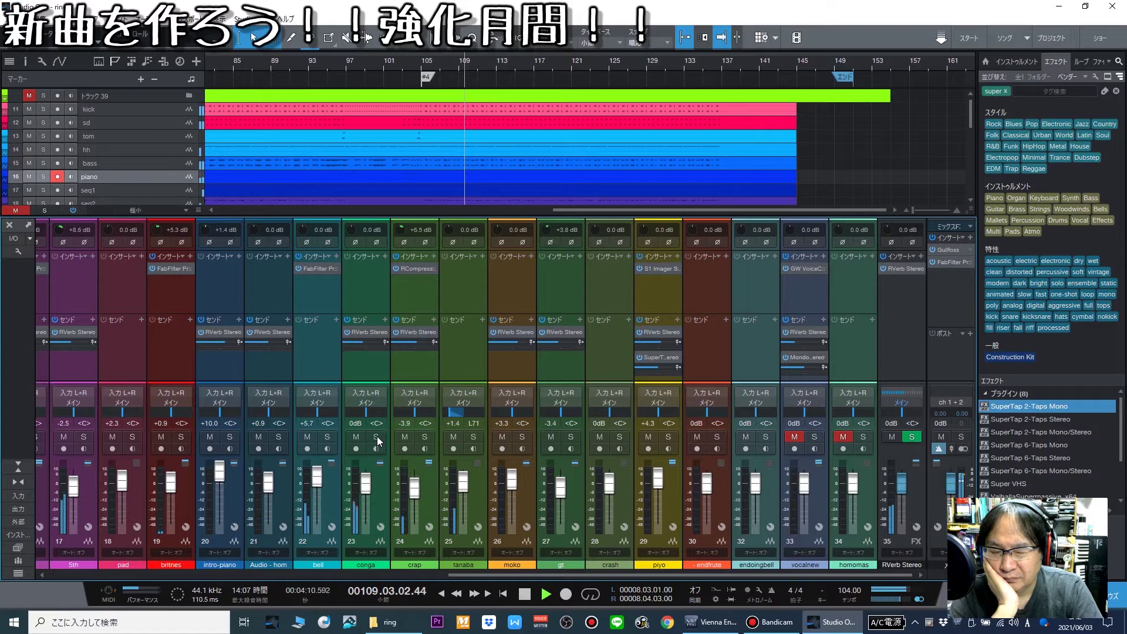
left_click(376, 435)
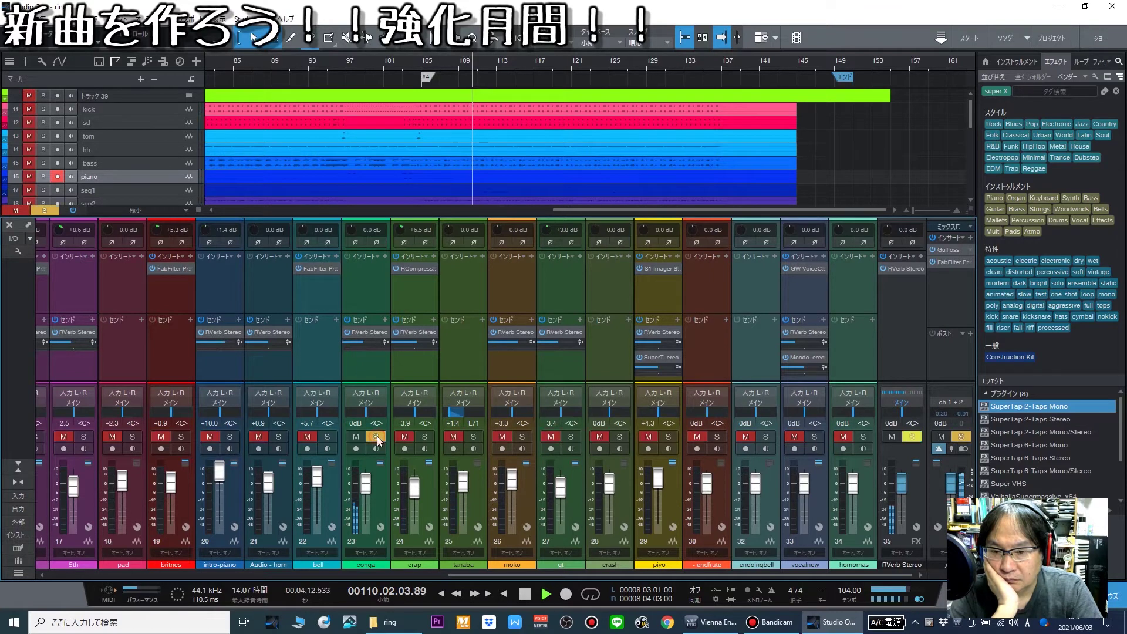
Insert bx_stereomaker on the conga channel with Stereo-Exp at +228 %, and set the unsoloed channel's fader to -4.4 dB.
left_click(384, 256)
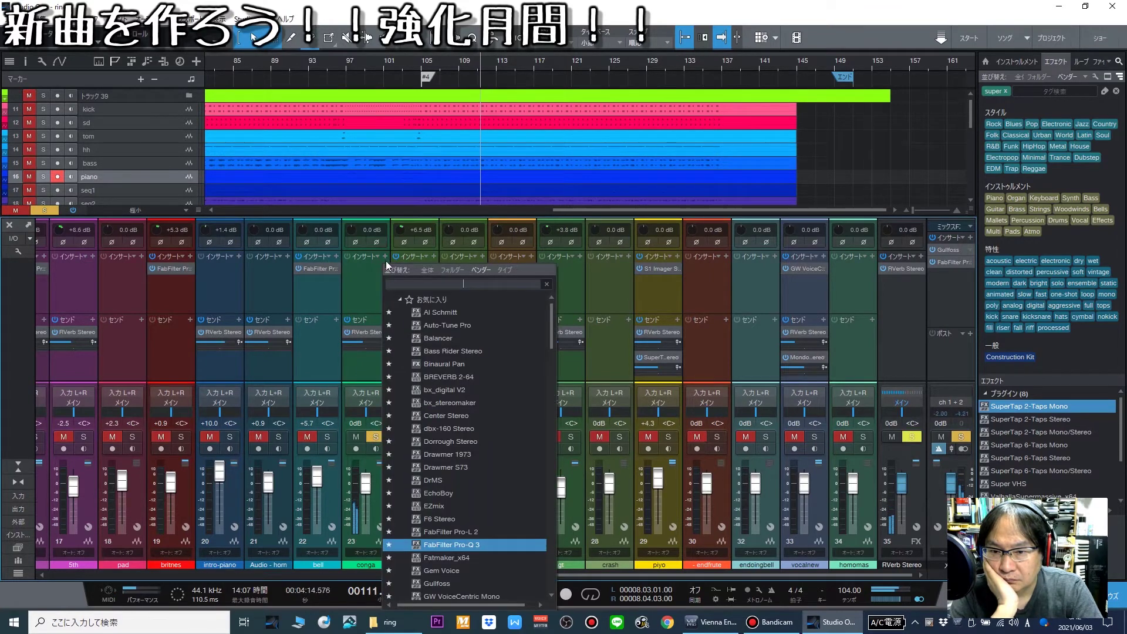
left_click(439, 404)
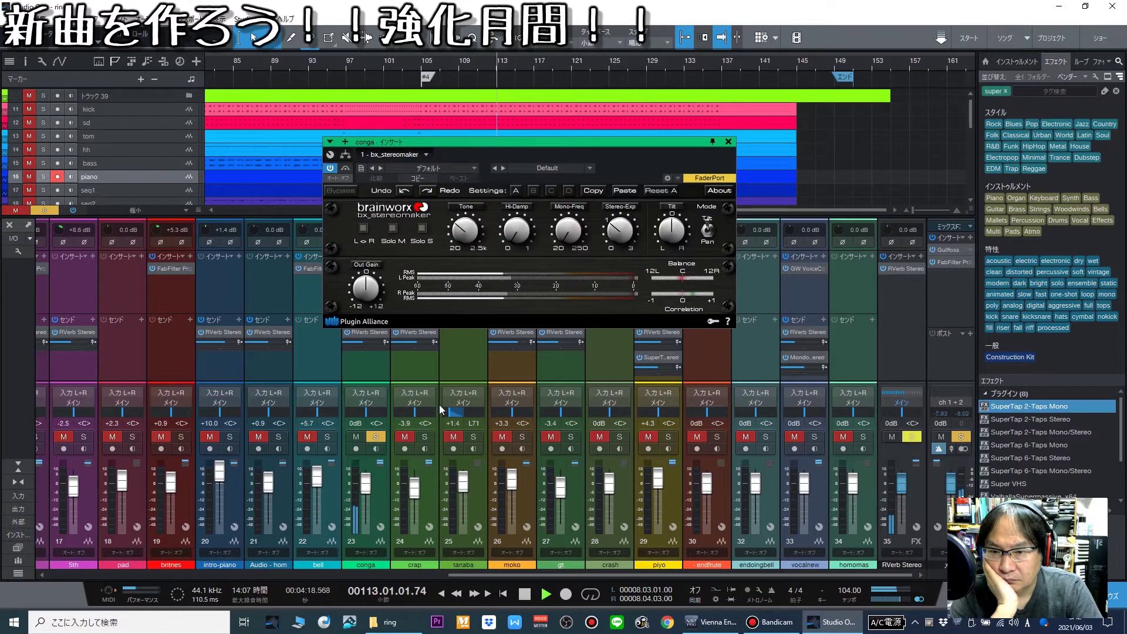
left_click(459, 69)
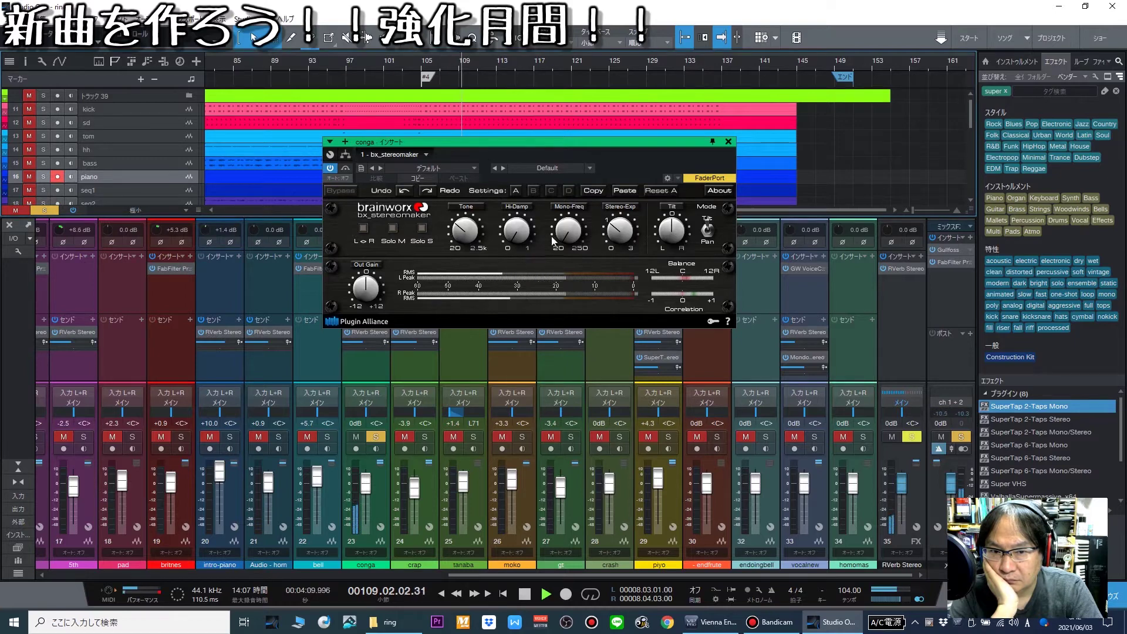
left_click_drag(620, 230, 627, 189)
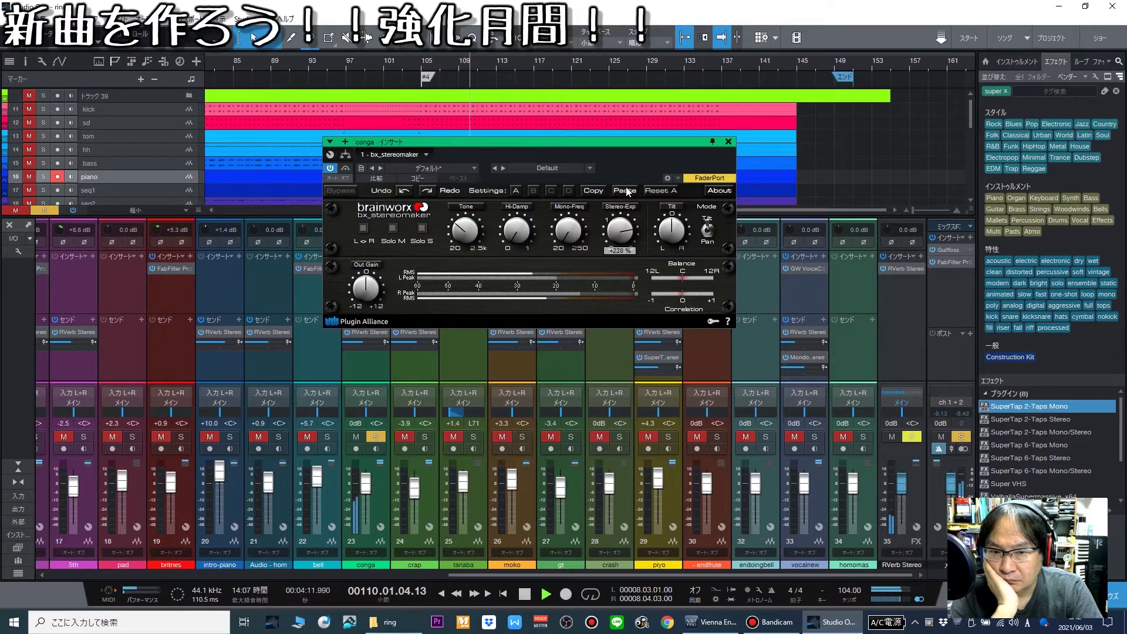
left_click(728, 143)
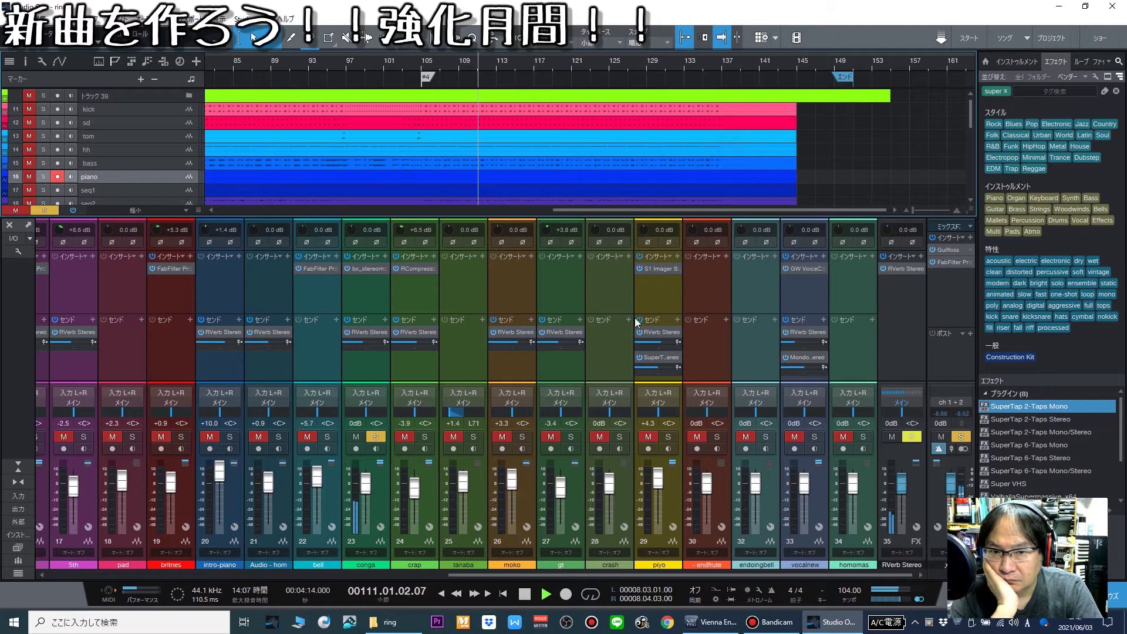
left_click(376, 436)
left_click_drag(368, 488, 366, 490)
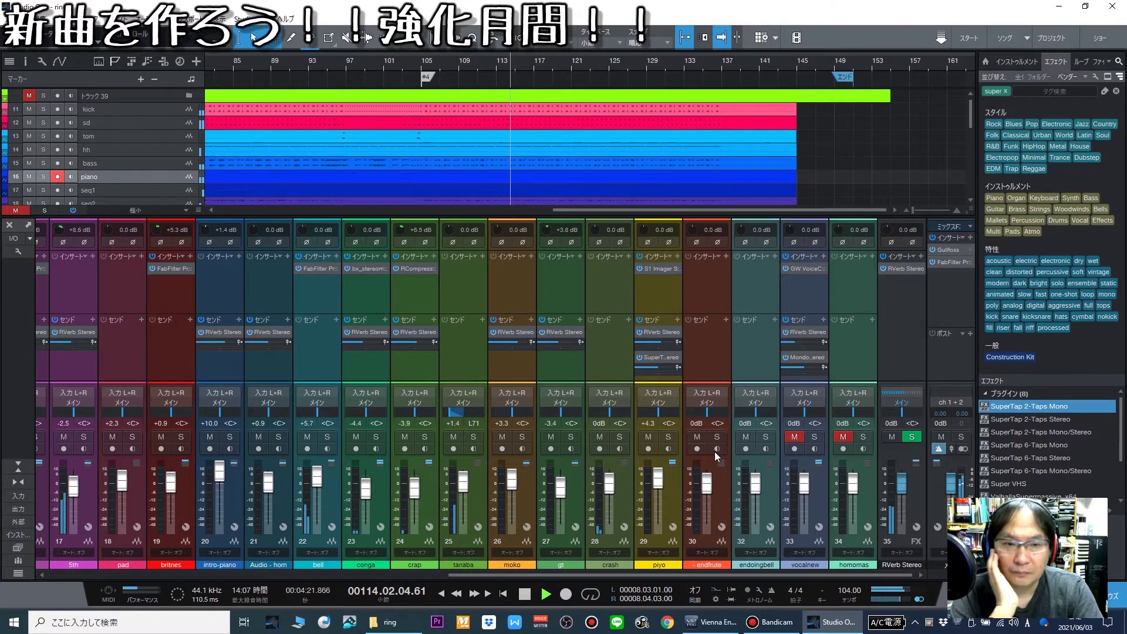
Hide the mixer and enlarge the homomas track in the arrangement to inspect its waveform.
left_click(8, 225)
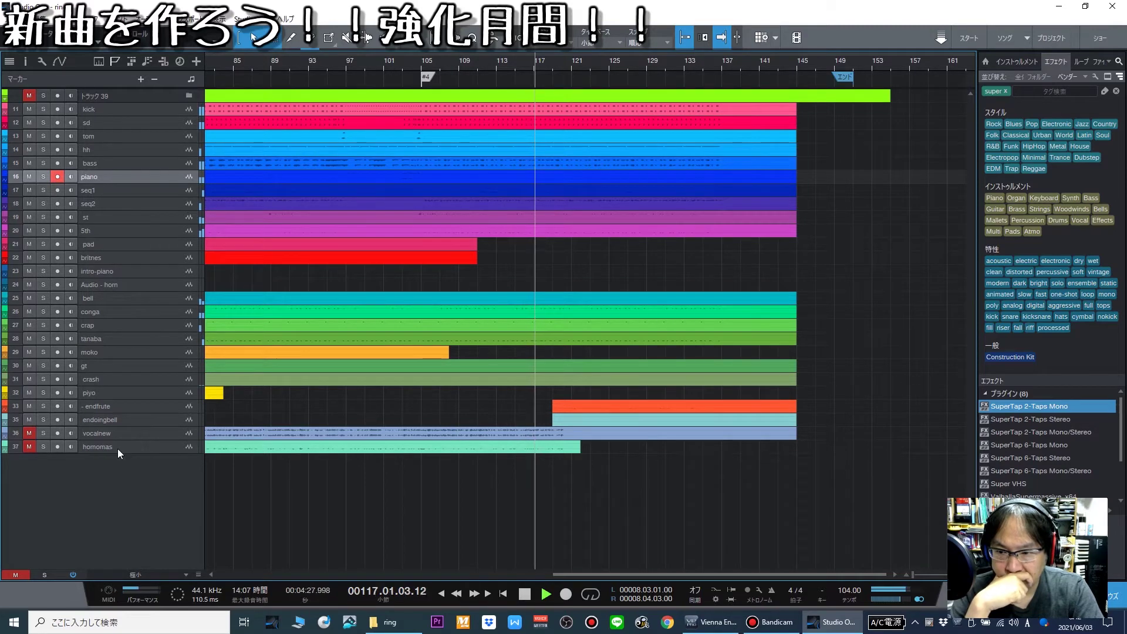
left_click_drag(117, 452, 118, 480)
left_click(382, 459)
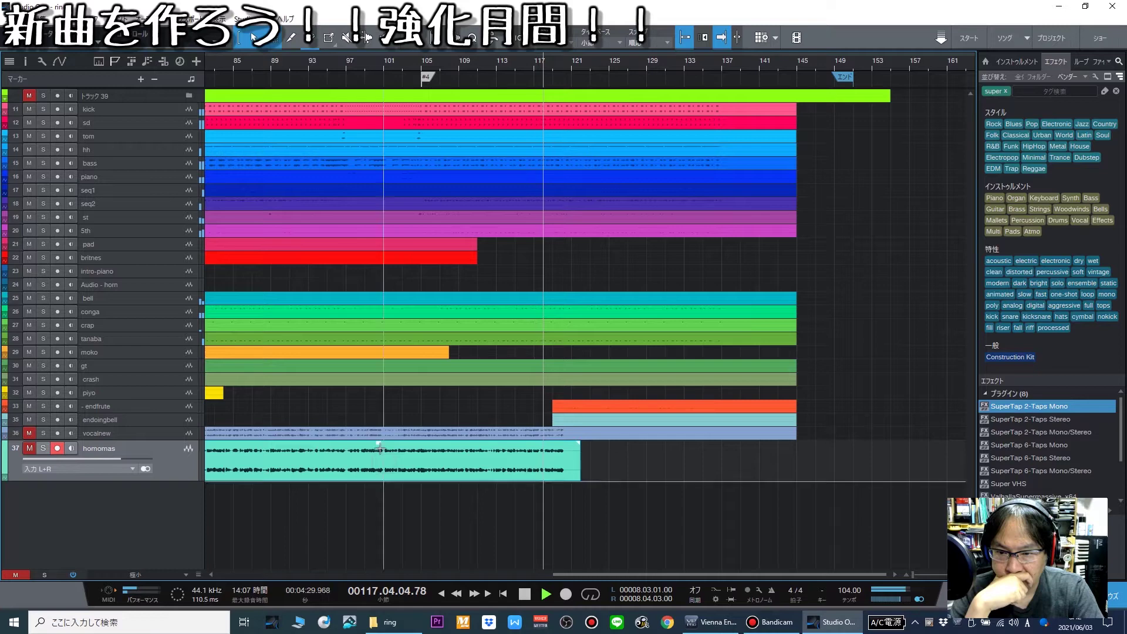
left_click(638, 457)
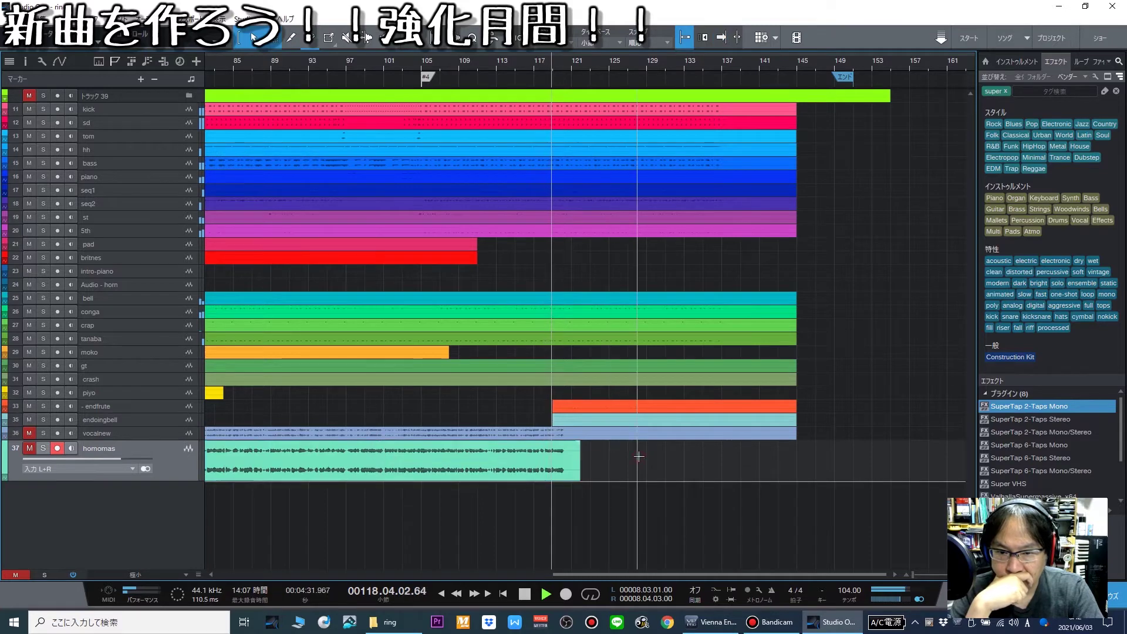
Select the endoingbell track and show the mixer again to look over its channels.
left_click(105, 420)
key("F3")
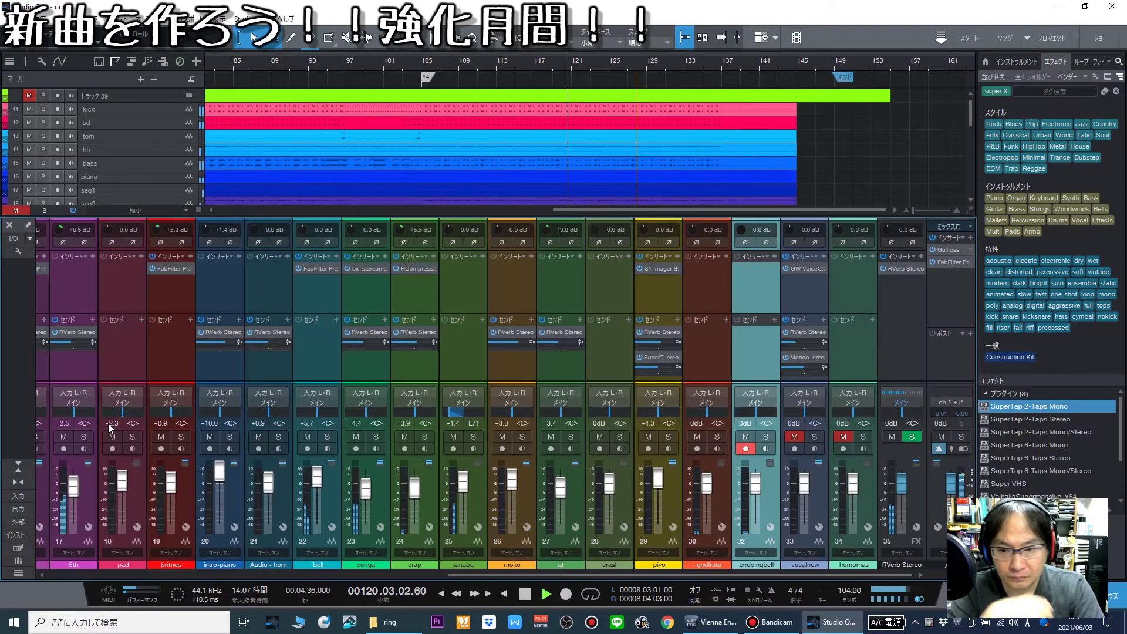
left_click(161, 573)
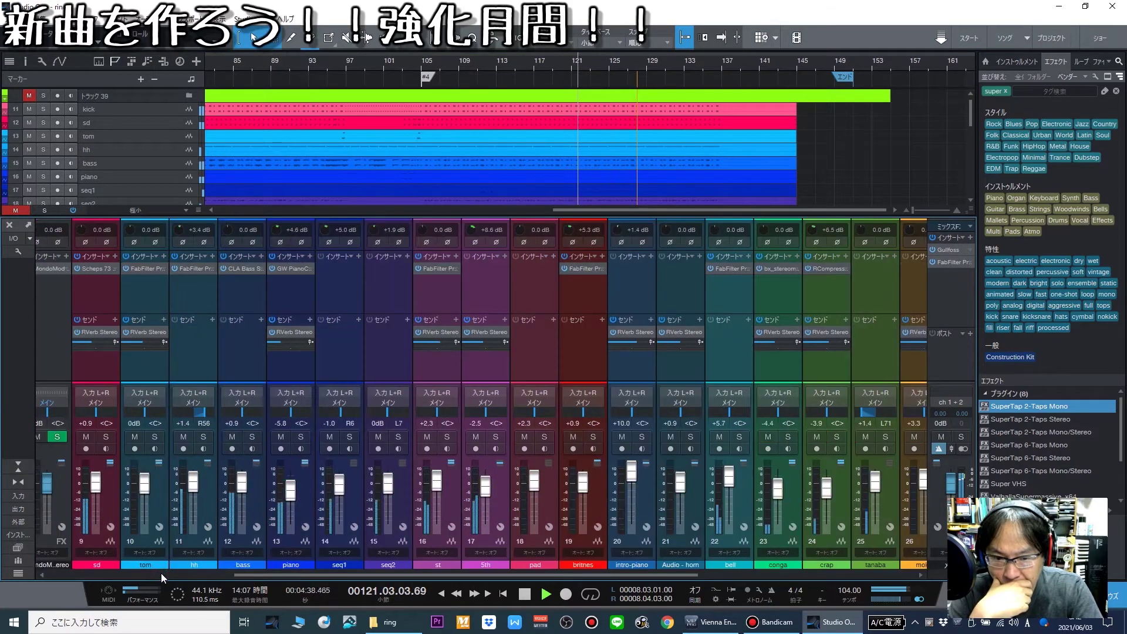
left_click(707, 573)
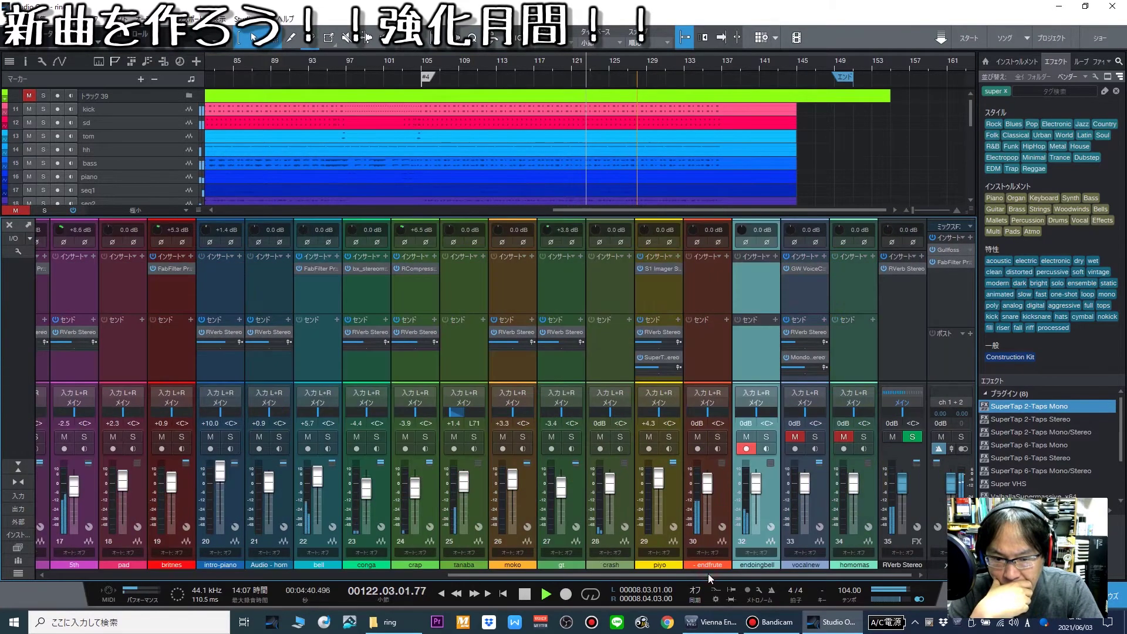
Add a MondoMod Stereo send to the endfrute channel and set its send level to +5.0 dB.
left_click(726, 319)
left_click(758, 360)
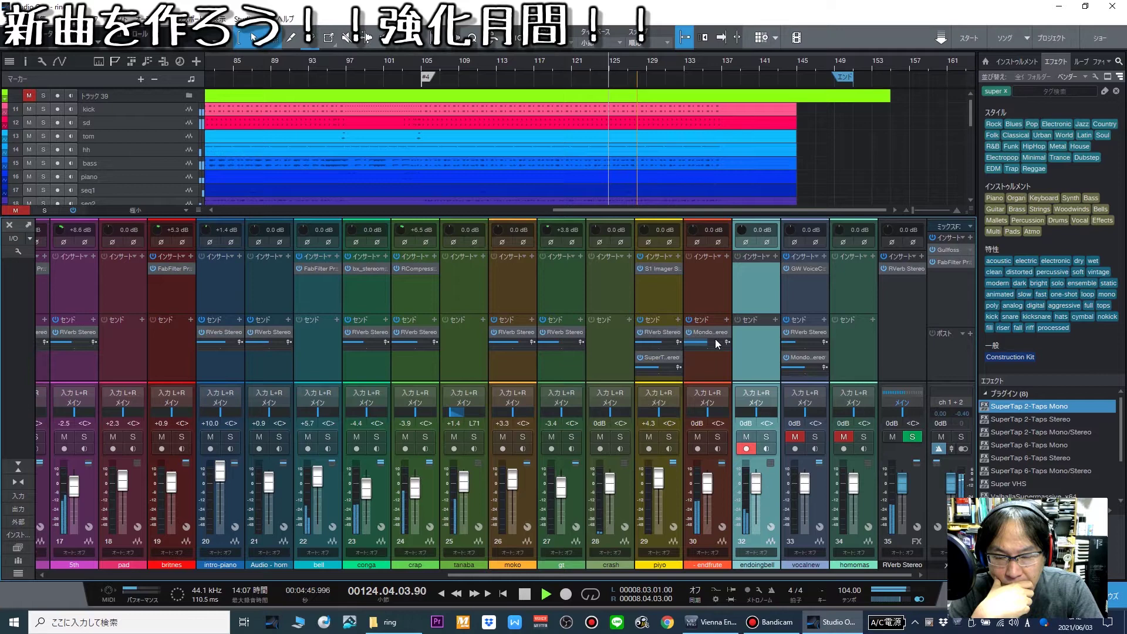
mouse_move(714, 348)
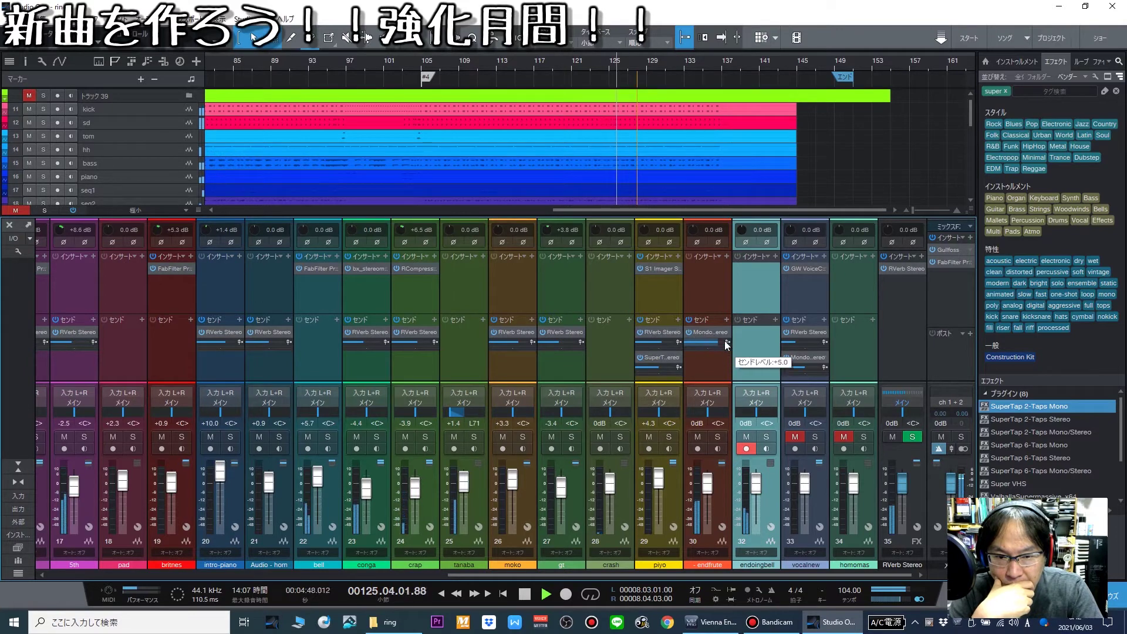
Solo the endfrute channel, reassign its send to SuperTap 2-Taps Stereo and set the send level to -16.4 dB.
left_click(717, 437)
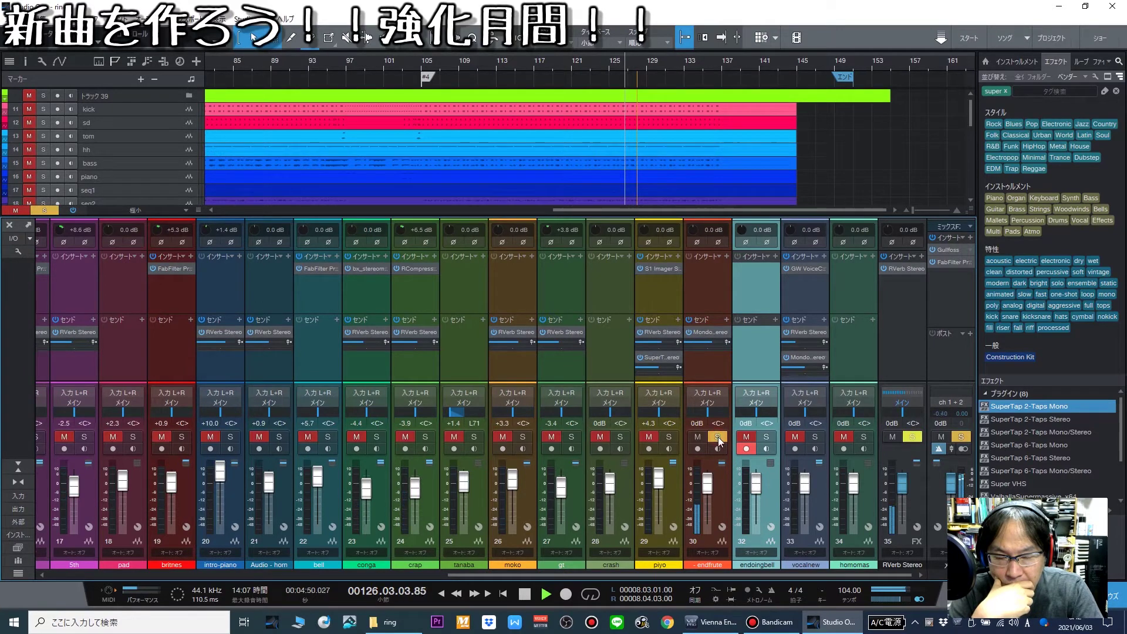
left_click(725, 332)
left_click(752, 360)
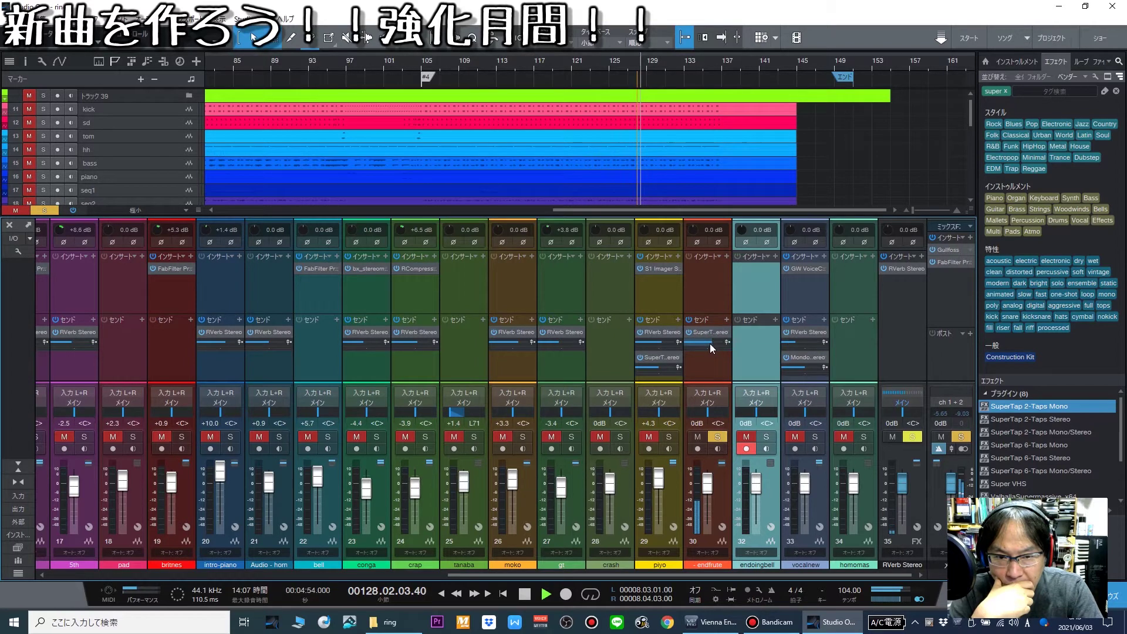
mouse_move(698, 347)
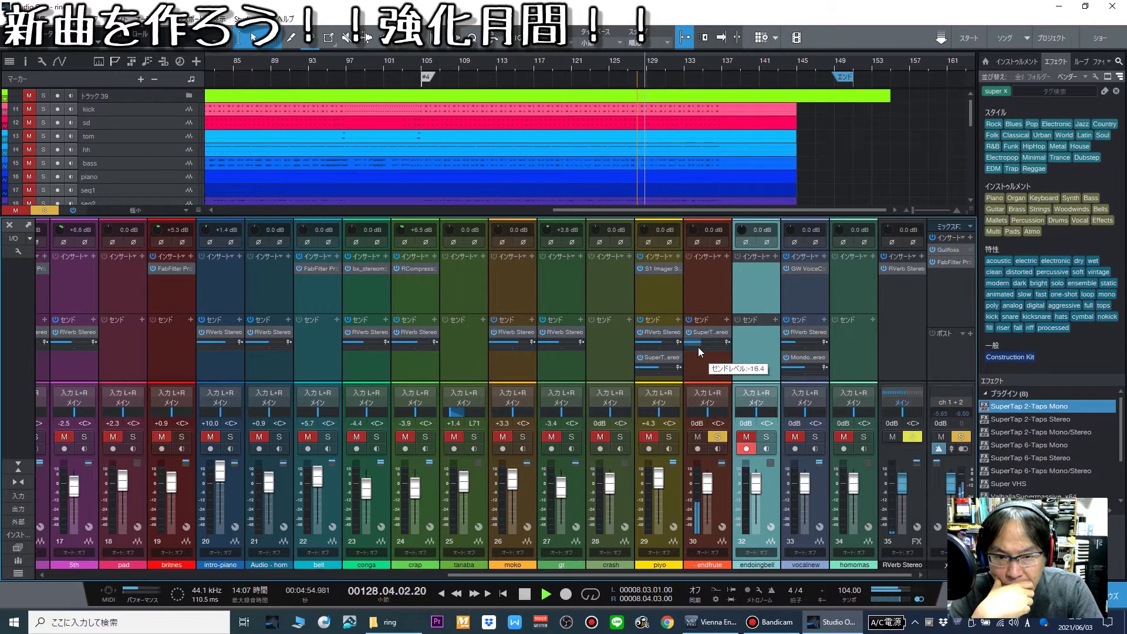
Add the PSP StereoController x64 insert to the endfrute channel and reduce its width while replaying from around bar 127.
left_click(727, 255)
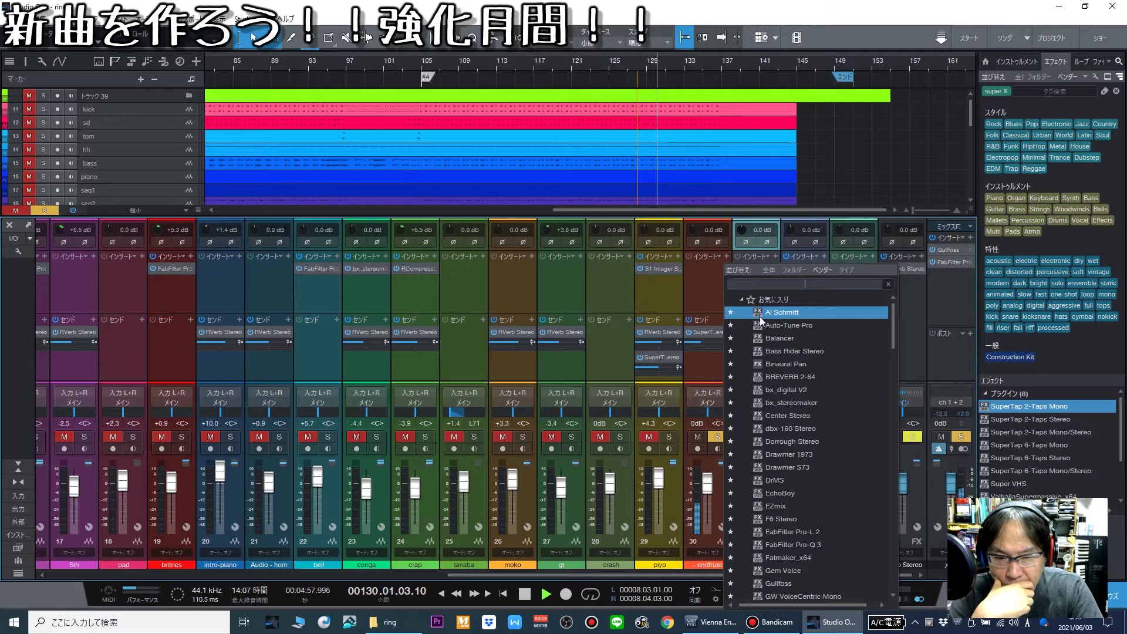
scroll(823, 533, "down", 3)
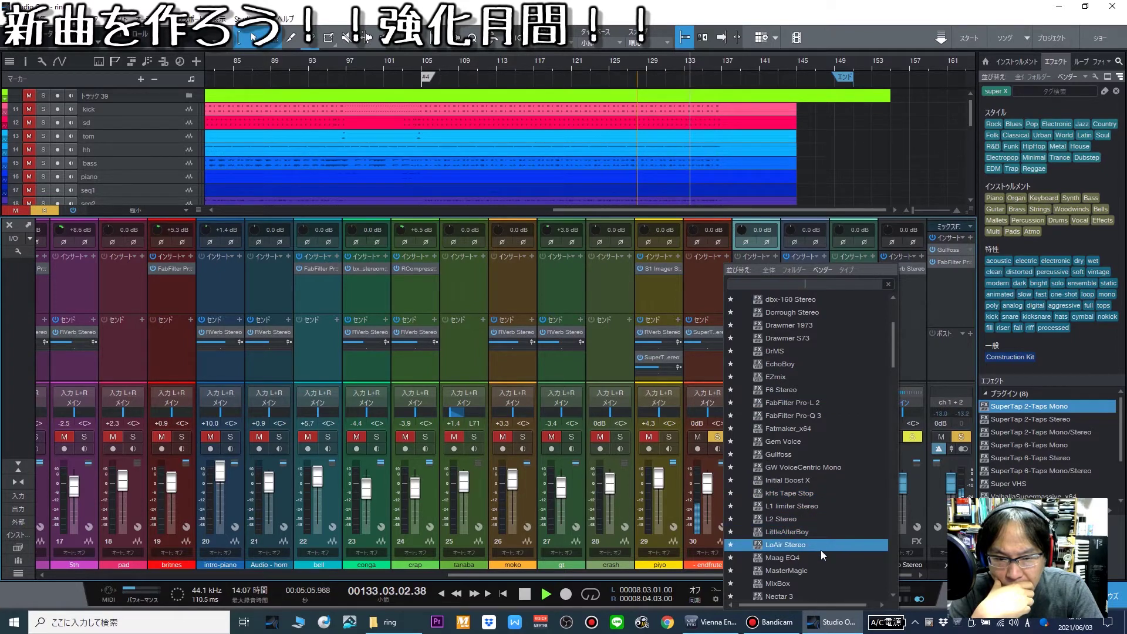
scroll(822, 552, "down", 2)
scroll(820, 551, "down", 4)
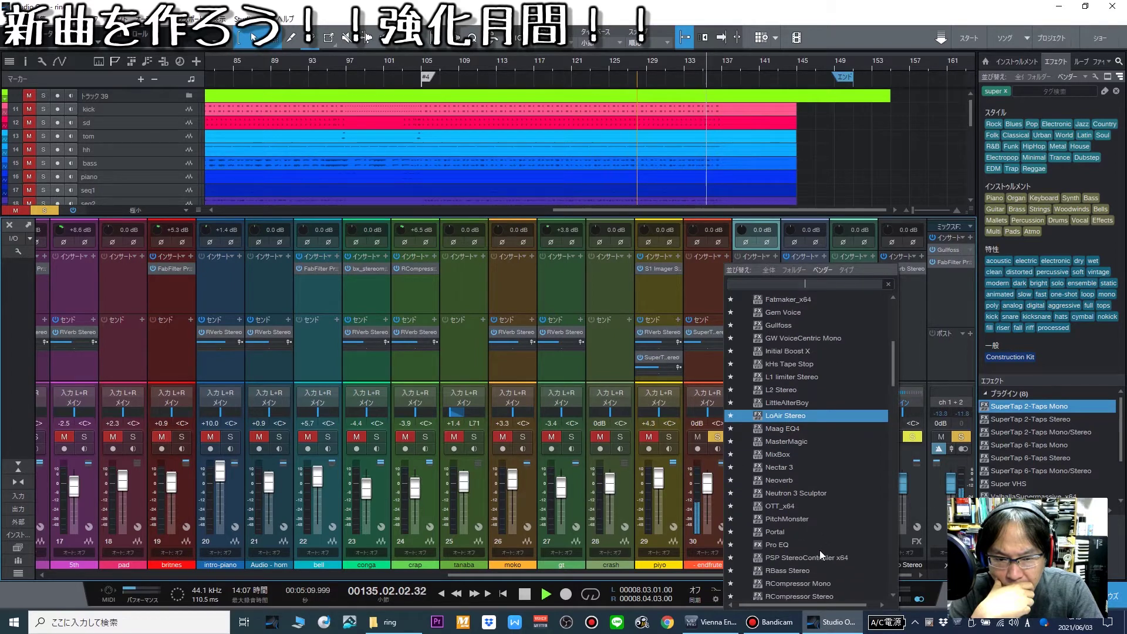
scroll(821, 567, "down", 3)
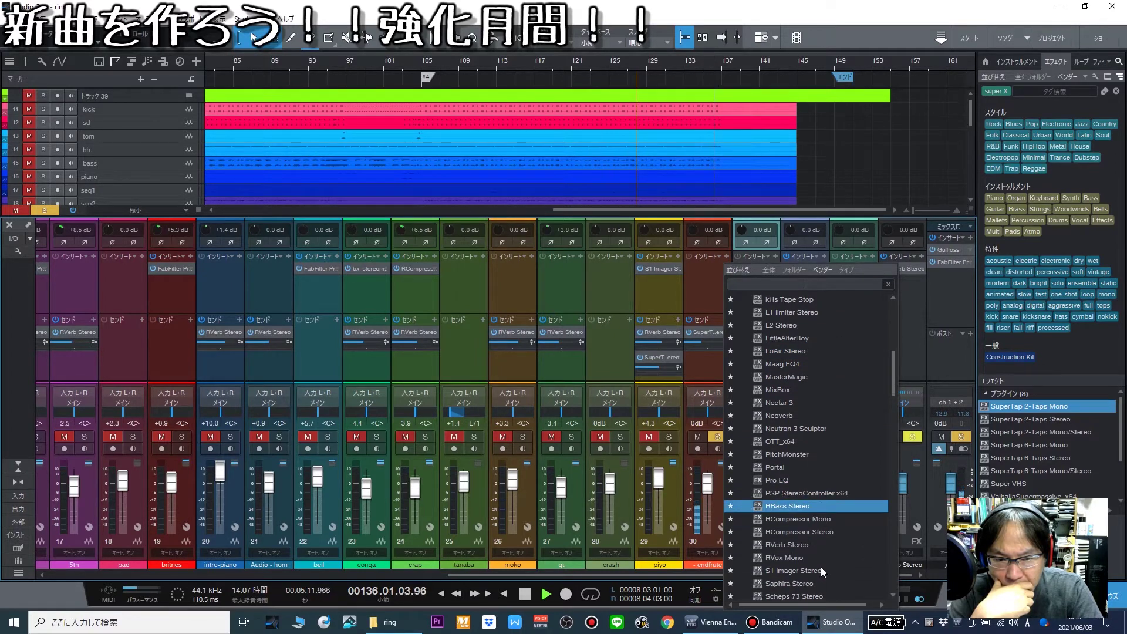
left_click(813, 492)
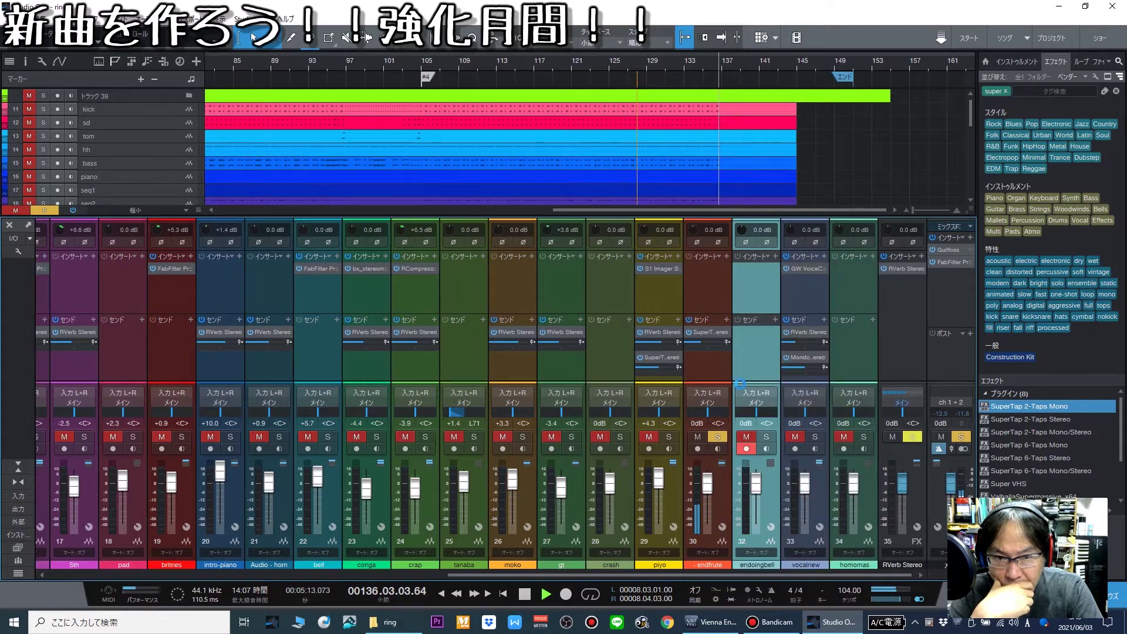
left_click(630, 66)
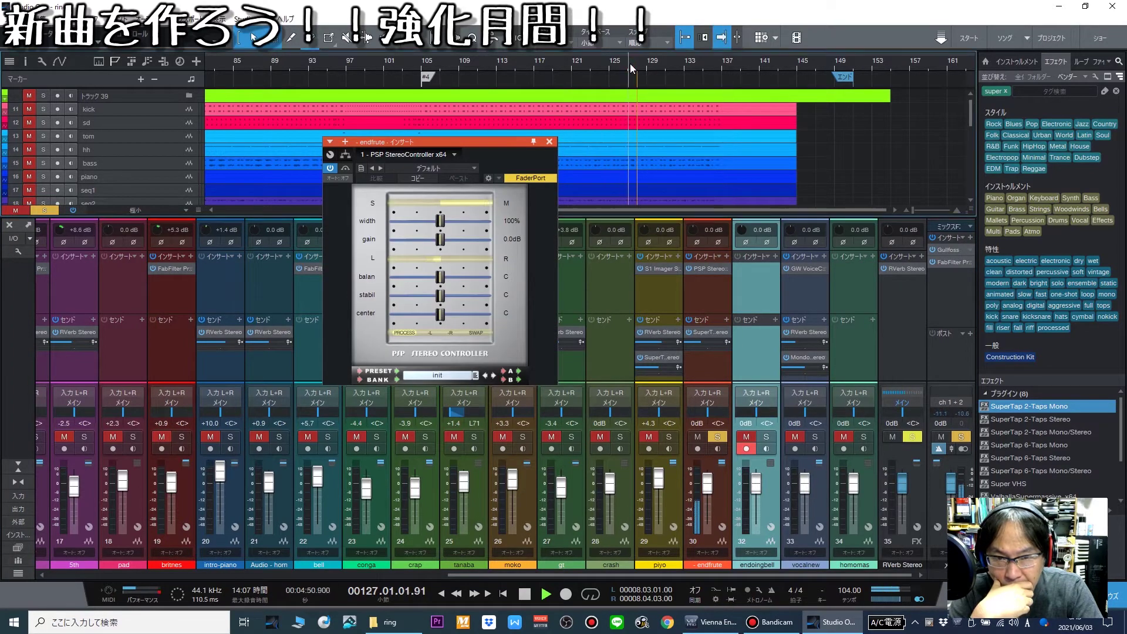
left_click_drag(440, 220, 404, 227)
left_click(549, 142)
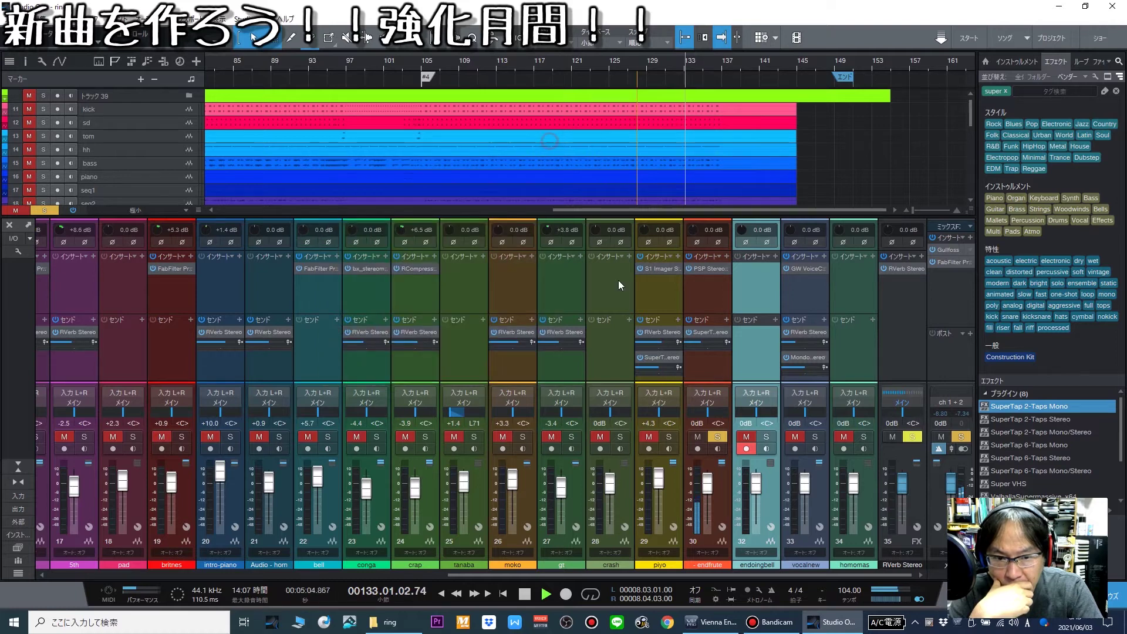
Unsolo the endfrute channel and set its level to -0.1 dB against the full mix.
left_click_drag(709, 490, 709, 493)
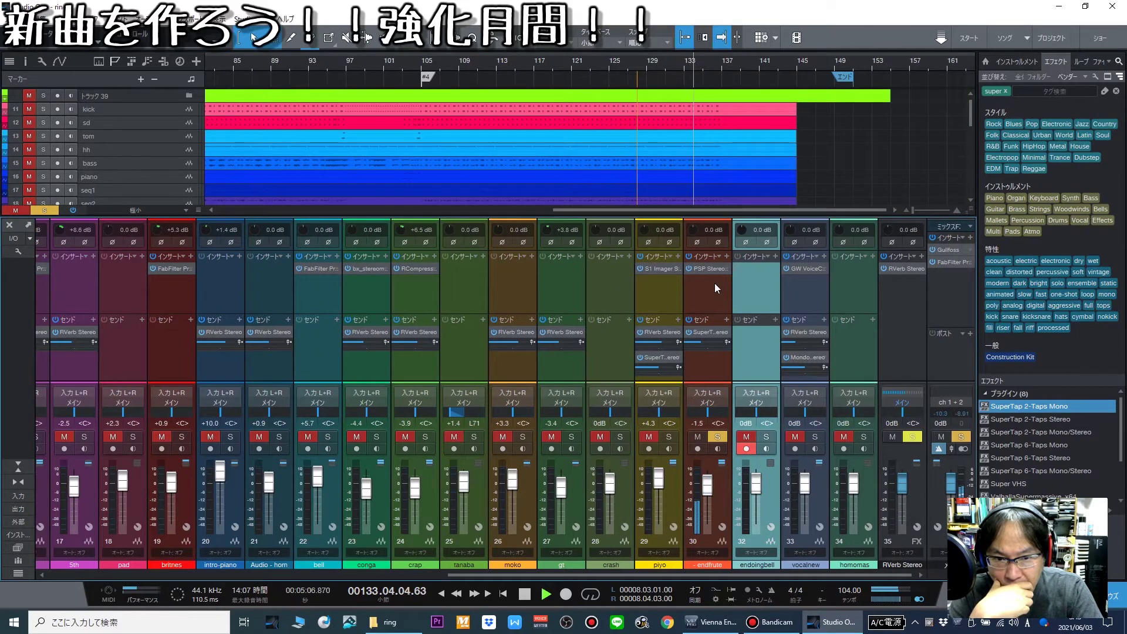
left_click(717, 437)
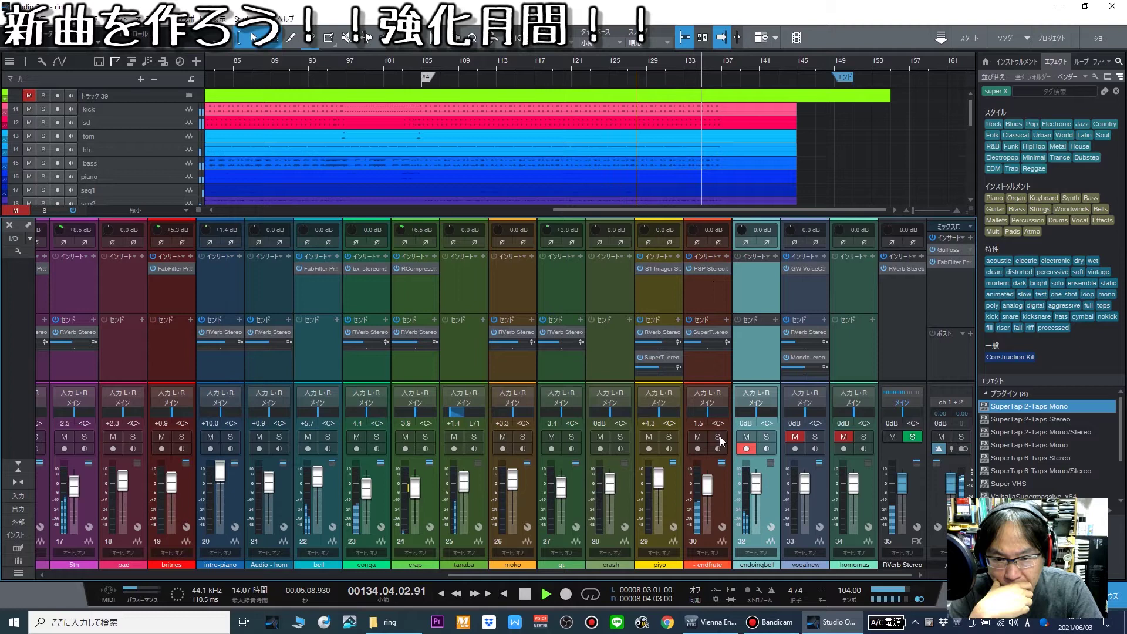
left_click_drag(710, 483, 710, 480)
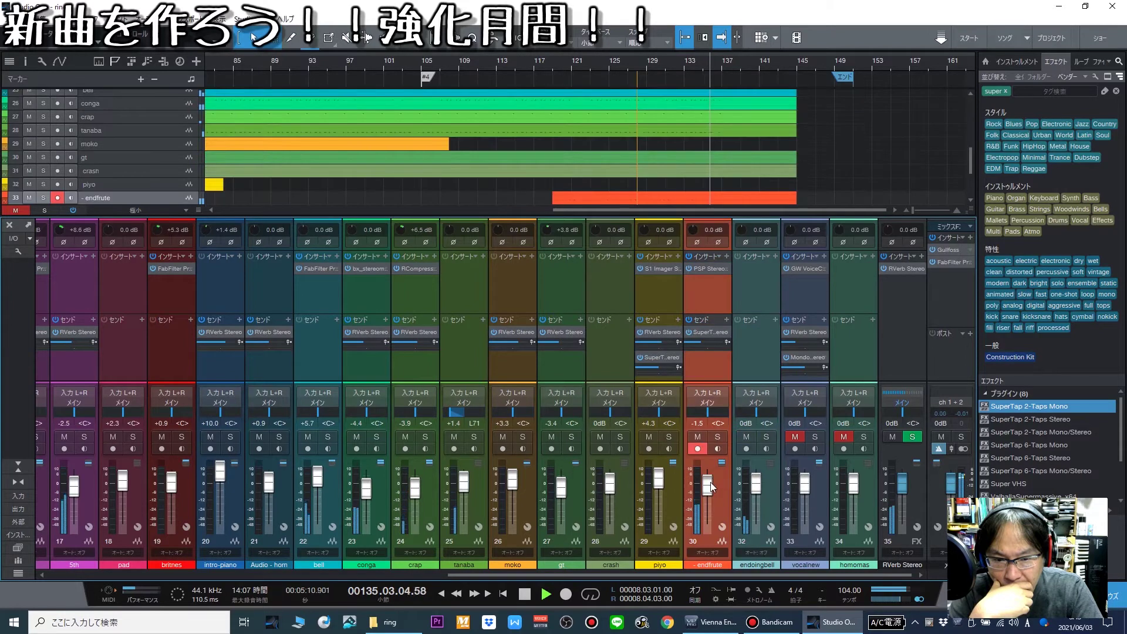
Add an RVerb Stereo send to the endfrute channel and lower its send level slightly.
left_click(700, 343)
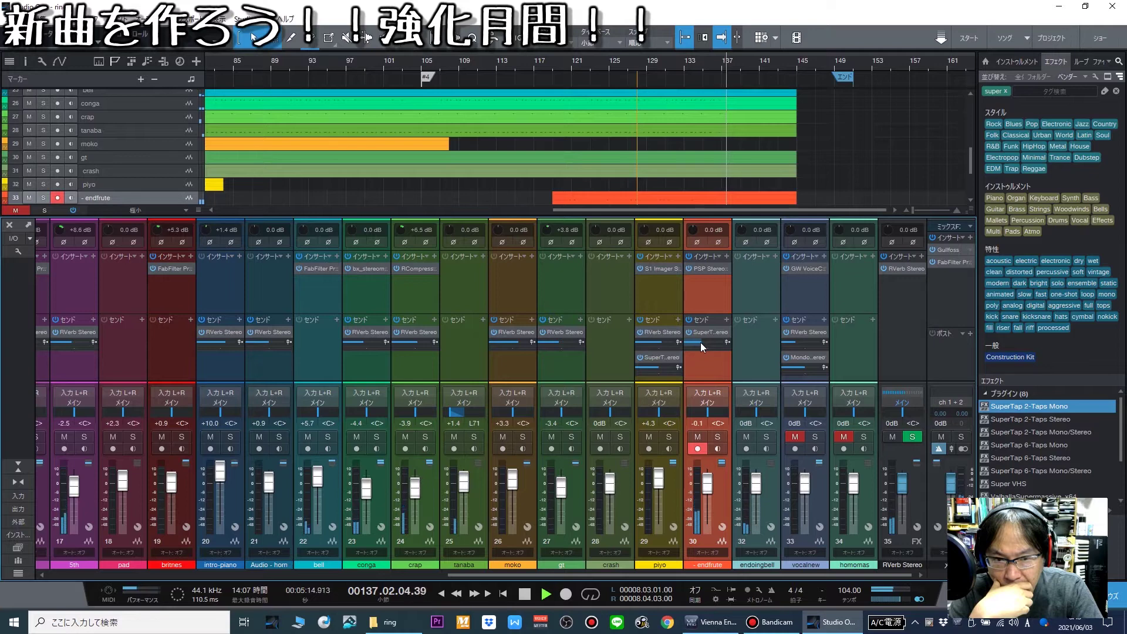
left_click(726, 324)
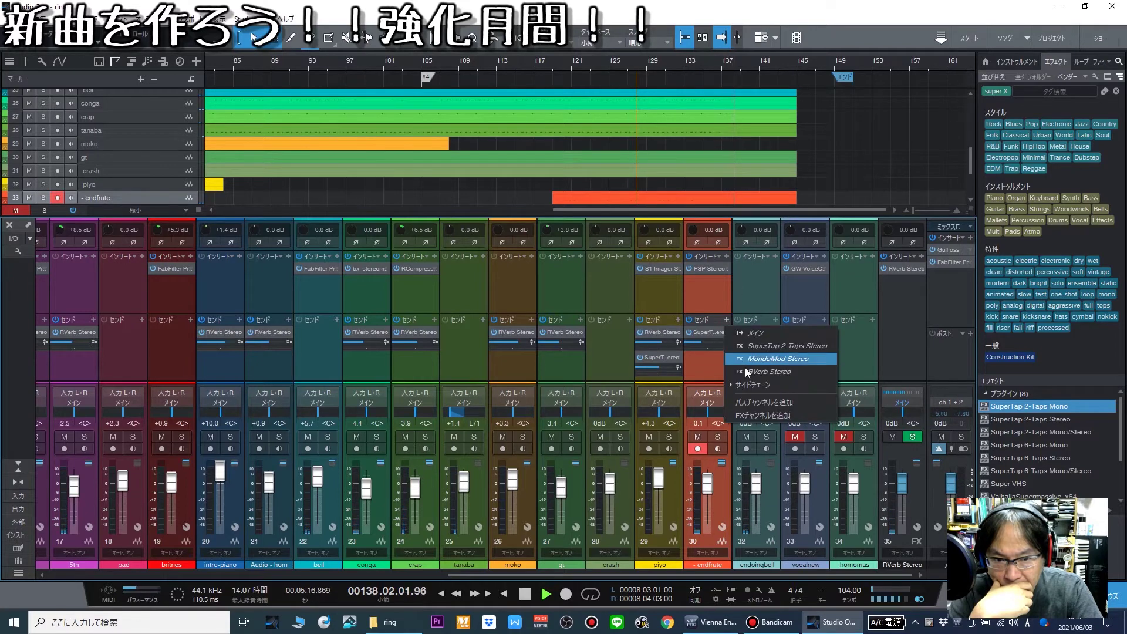
left_click(741, 368)
left_click_drag(706, 369, 699, 368)
Restart playback from bar 8 and solo the seq1 track, hiding the mixer to find it and showing the mixer again.
key("space")
key("KP_1")
key("space")
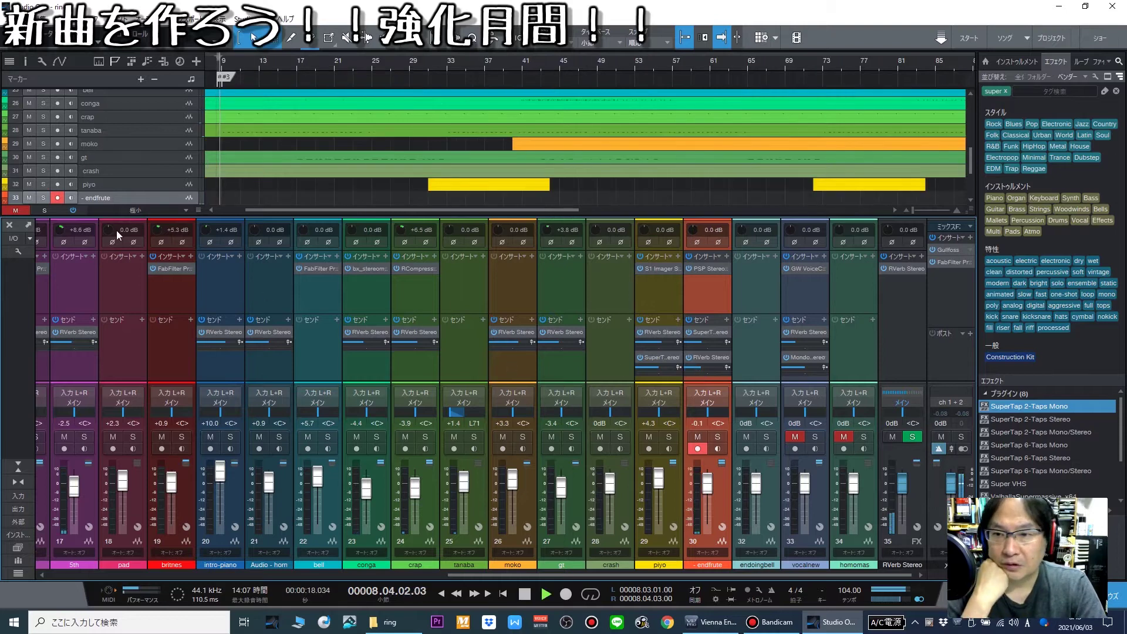
key("F3")
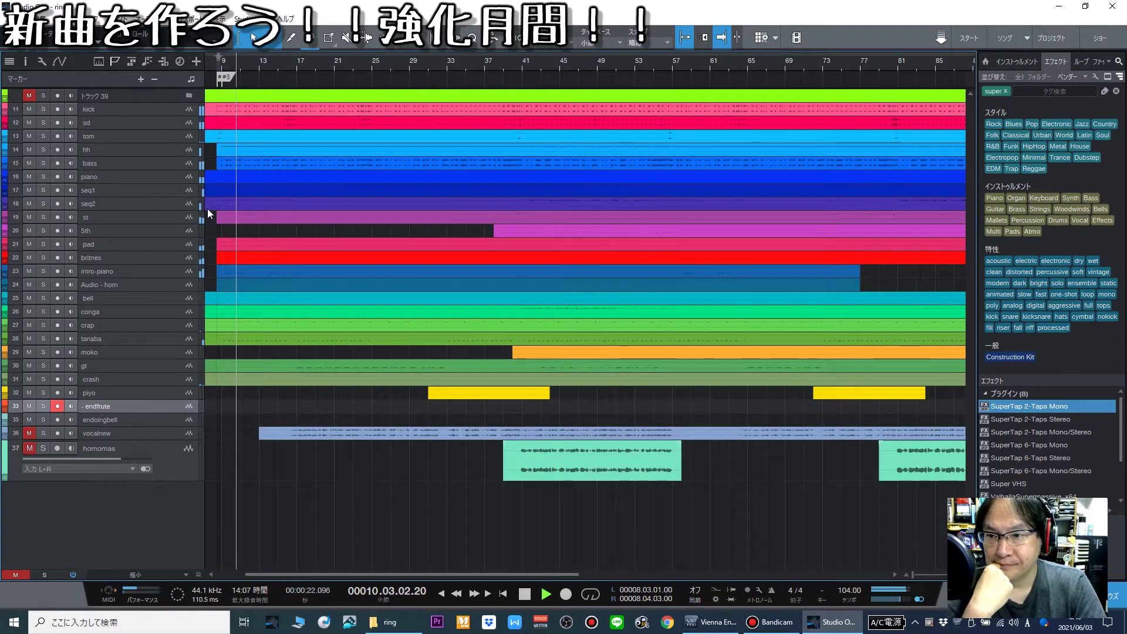
left_click(119, 189)
left_click(44, 189)
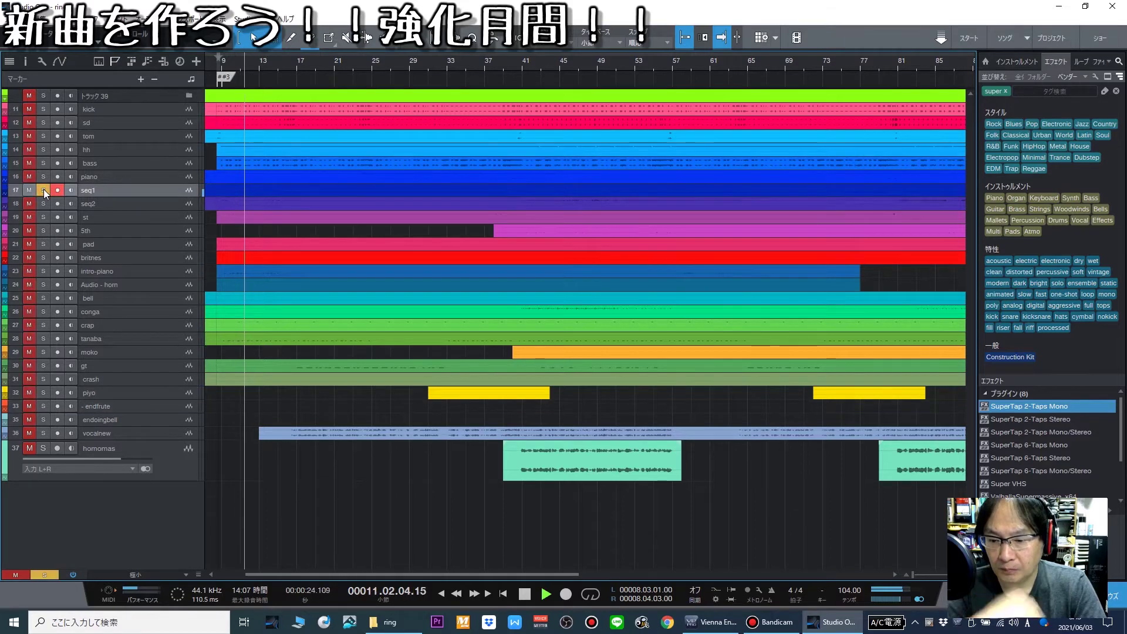
key("F3")
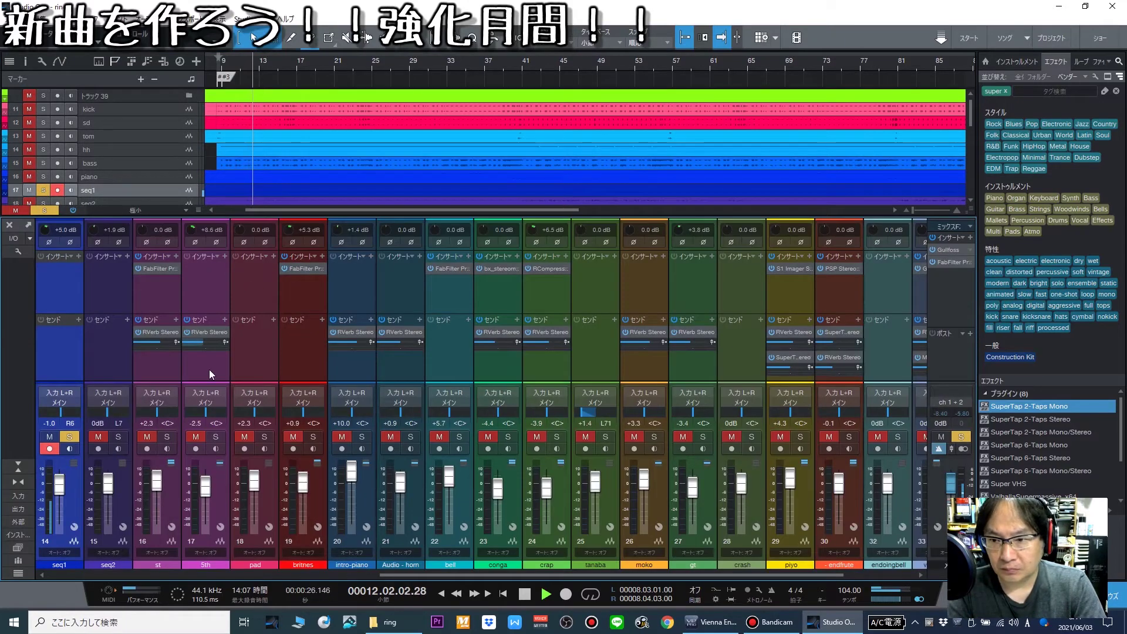
Solo seq2 as well, set the seq1 and seq2 levels to +1.9 dB and raise seq2's input gain to +3.1 dB.
left_click(118, 436)
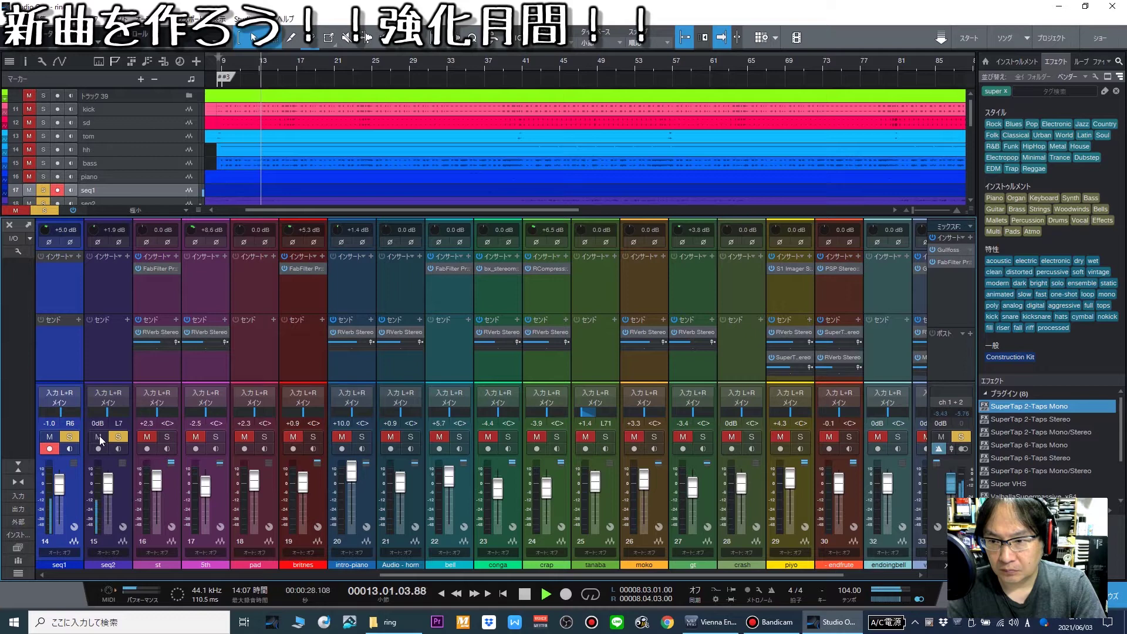
mouse_move(108, 485)
left_mouse_down()
mouse_move(60, 489)
mouse_move(107, 494)
left_mouse_up()
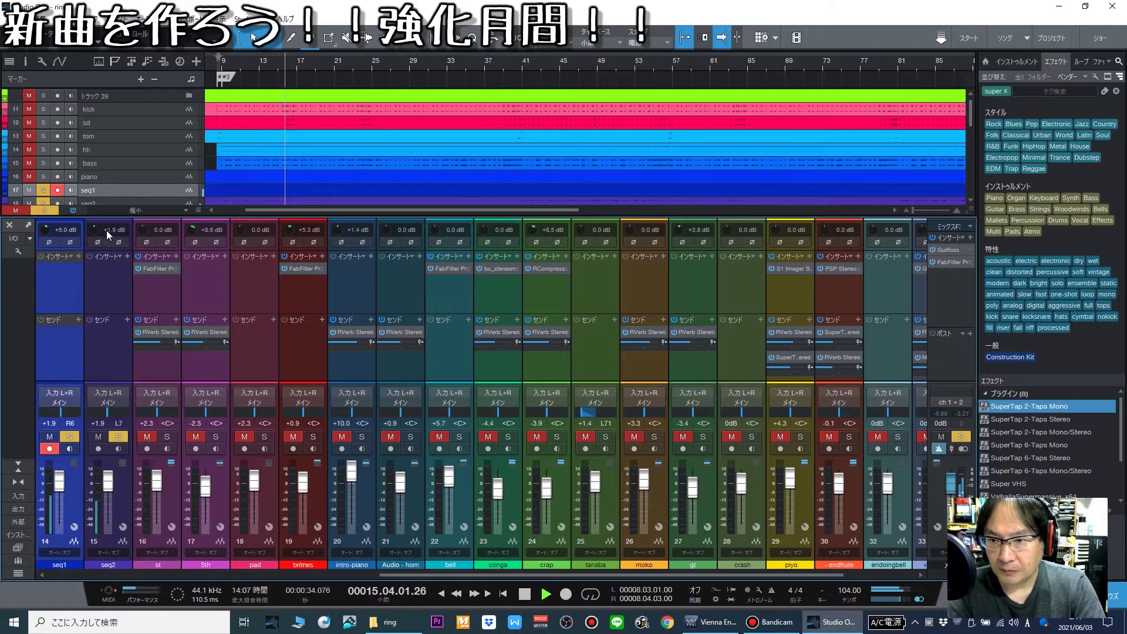
left_click_drag(92, 230, 91, 223)
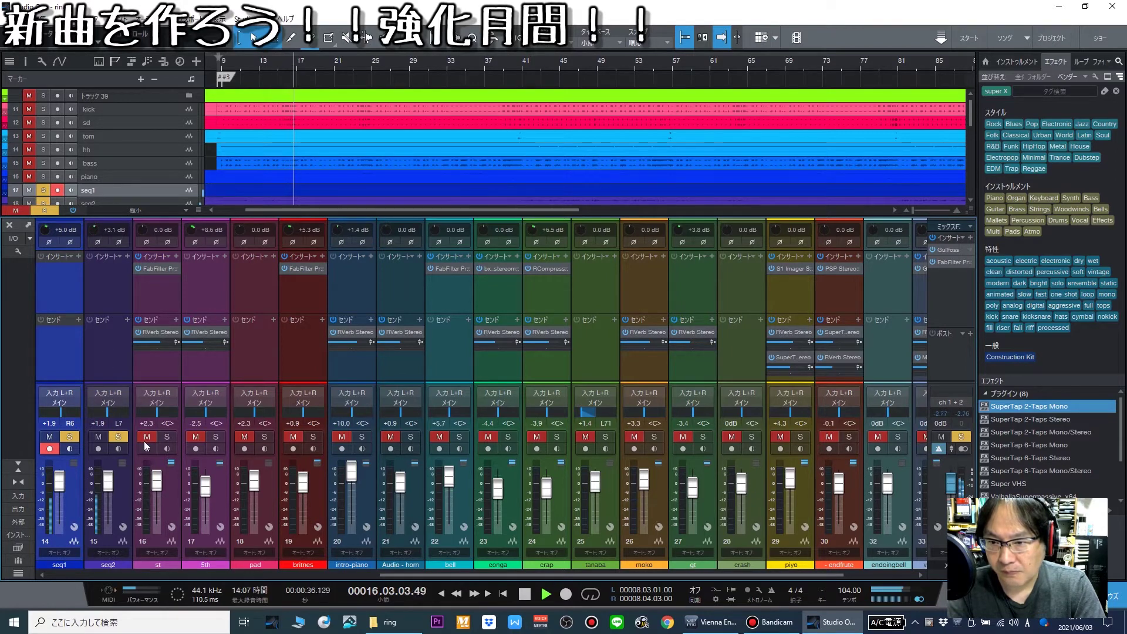
Add SuperTap 2-Taps Stereo sends to the seq2 and seq1 channels and replay the section from bar 8.
left_click(126, 322)
left_click(143, 347)
key("space")
key("space")
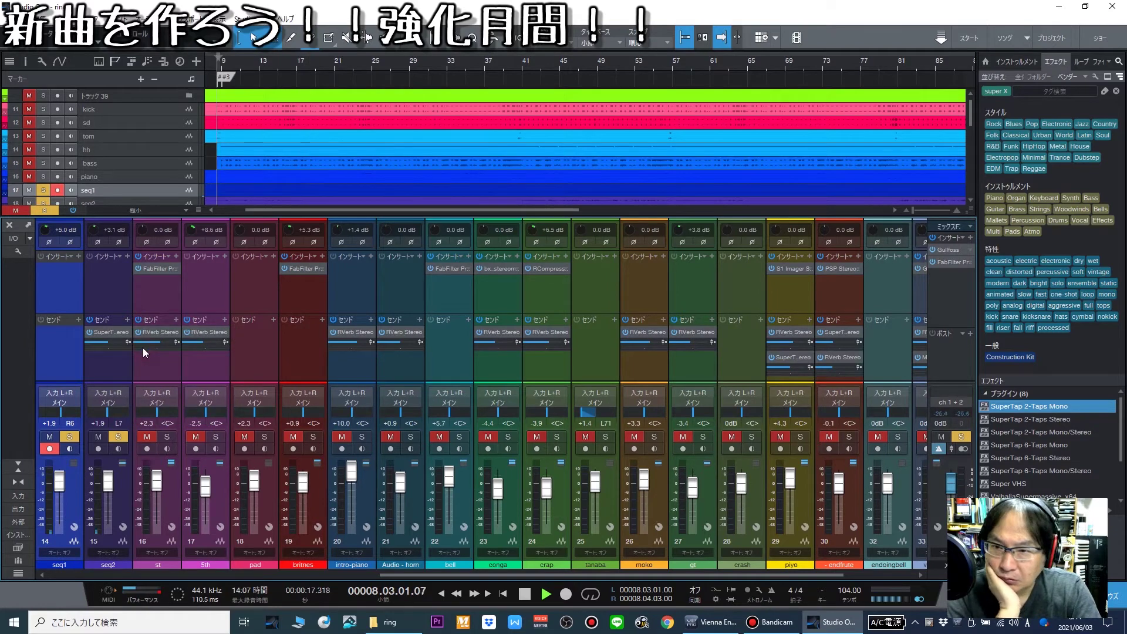
left_click(79, 321)
left_click(86, 339)
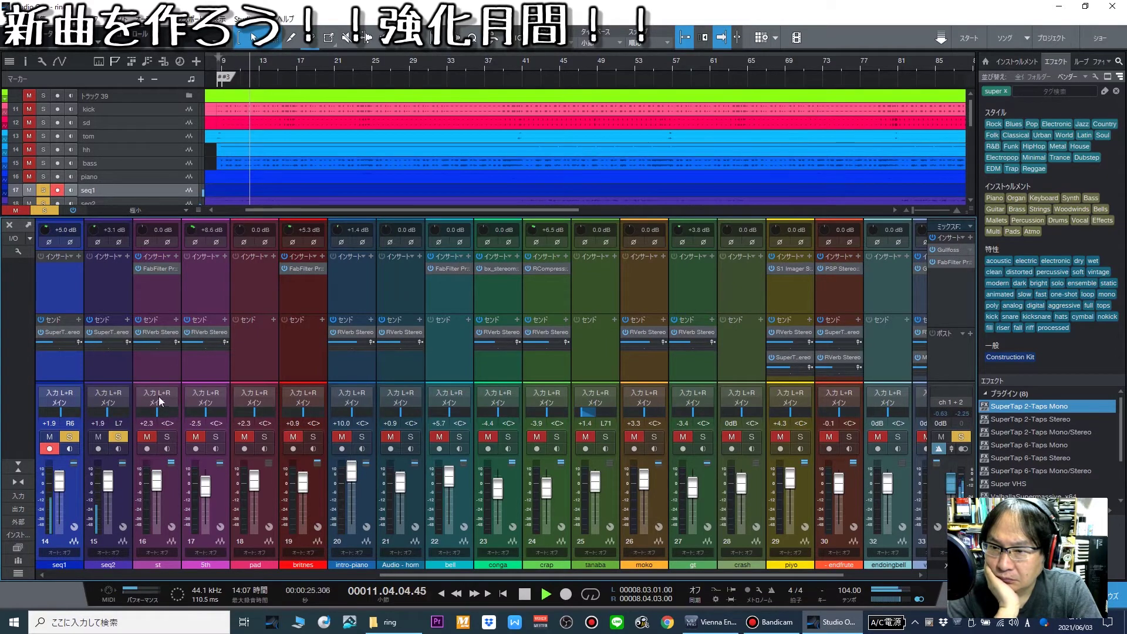
Bring the st, 5th, pad, britnes and intro-piano channels into the solo group.
left_click(166, 437)
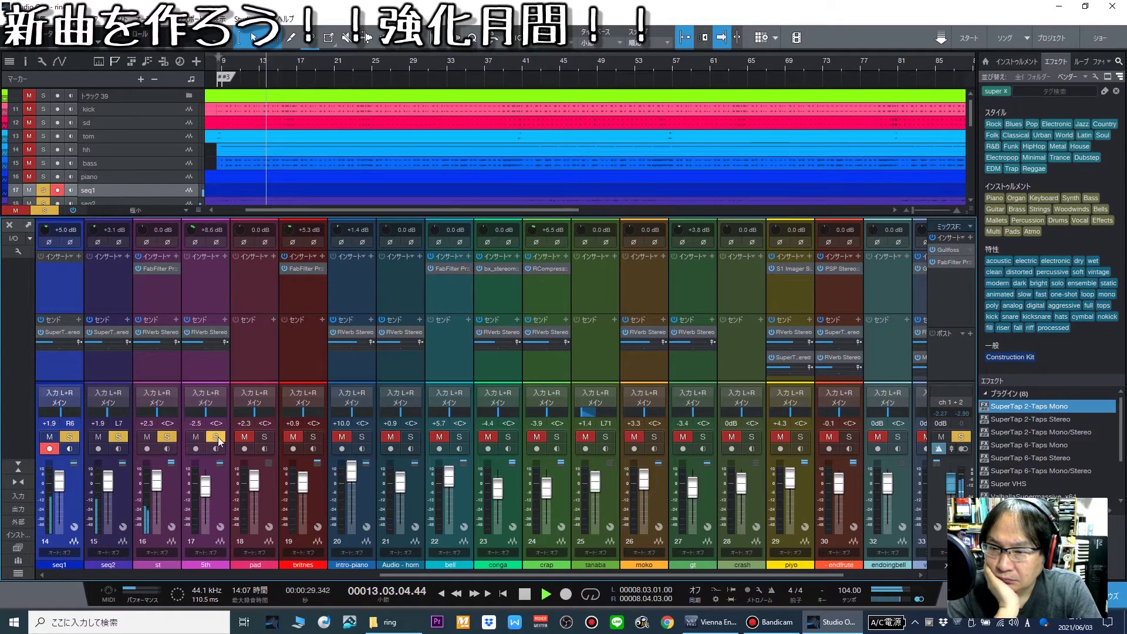
left_click(241, 436)
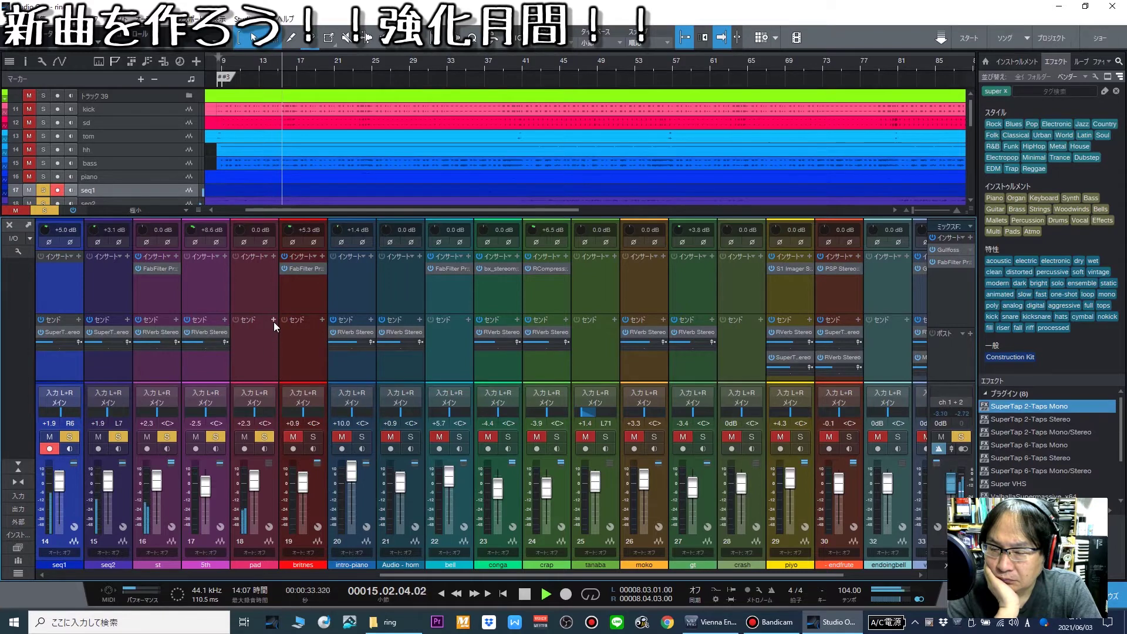
left_click(297, 438)
left_click(343, 438)
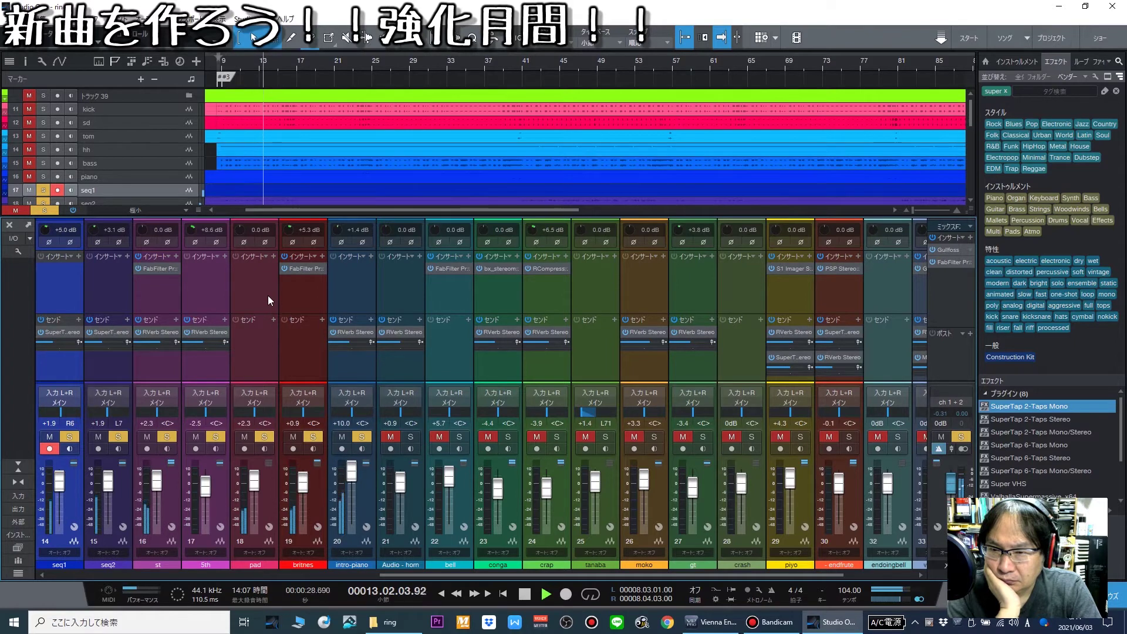
Try the Balancer plug-in as an insert on the pad channel and remove it.
left_click(273, 257)
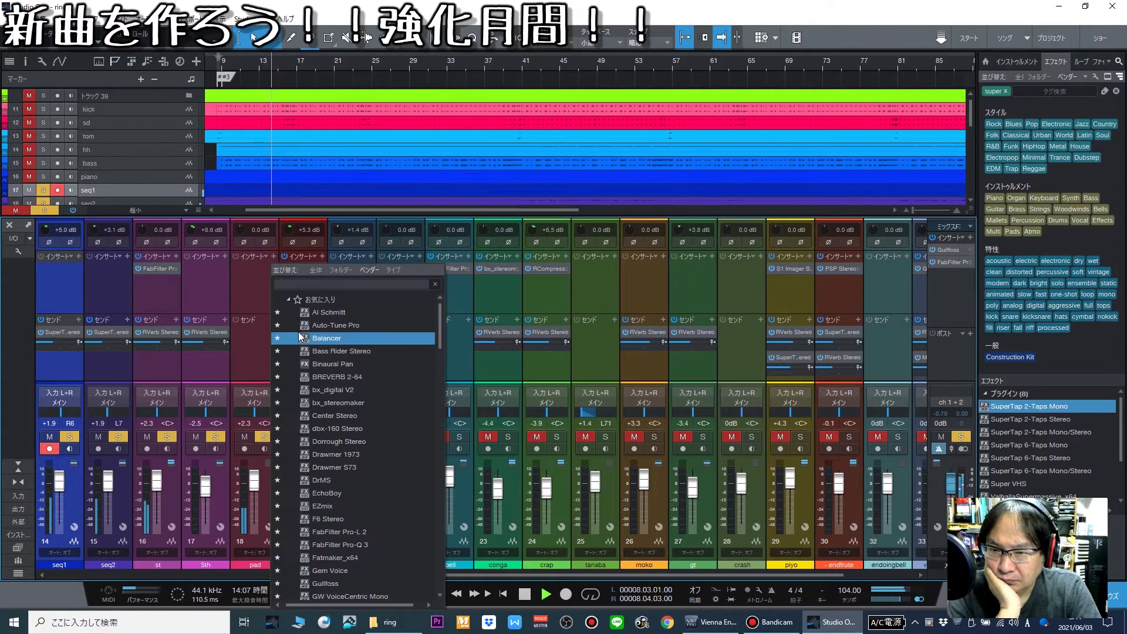
left_click(302, 404)
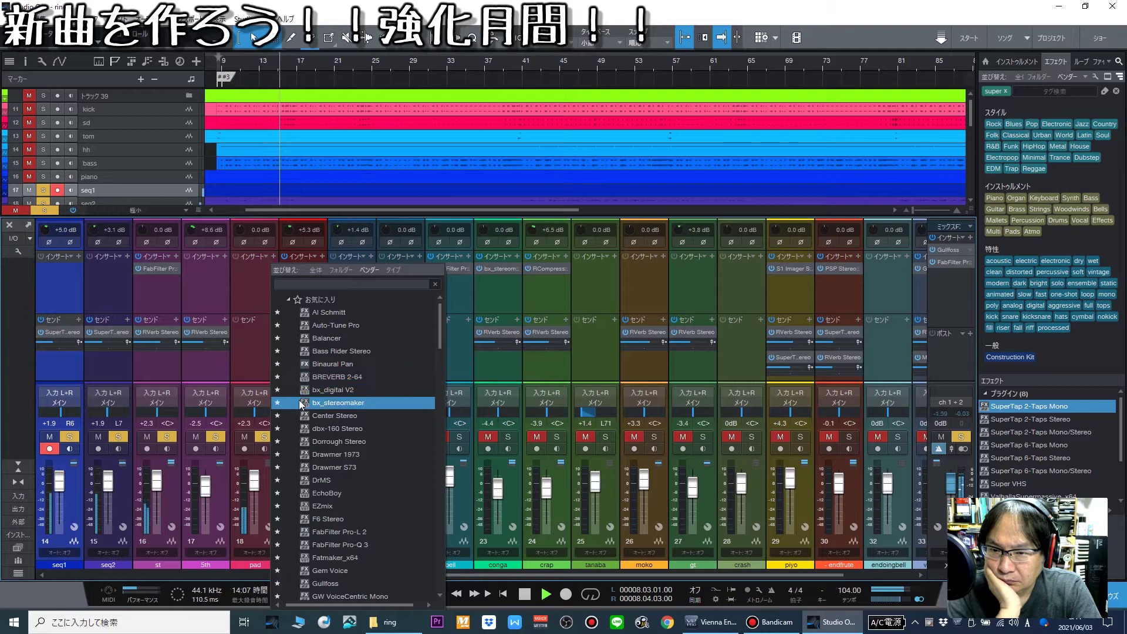
left_click(306, 339)
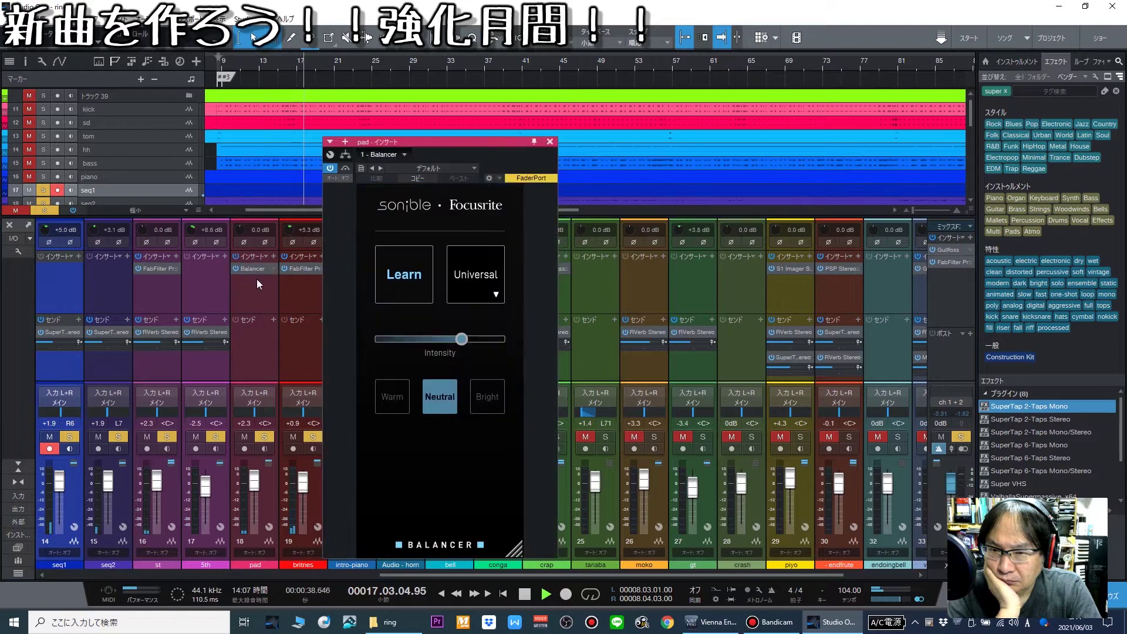
left_click(549, 141)
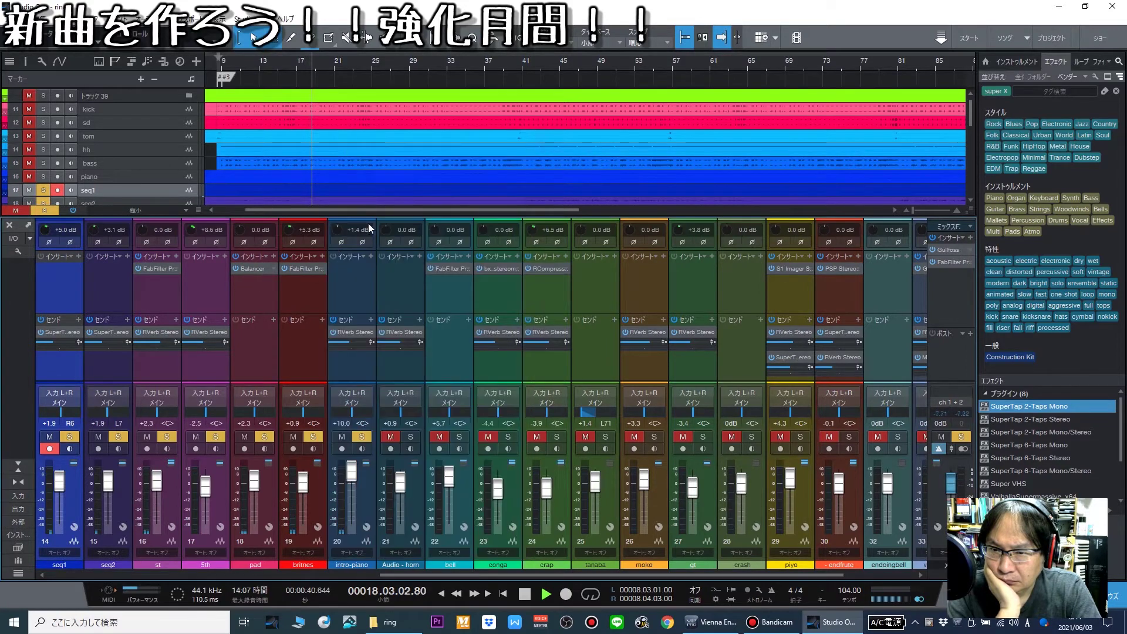
right_click(272, 269)
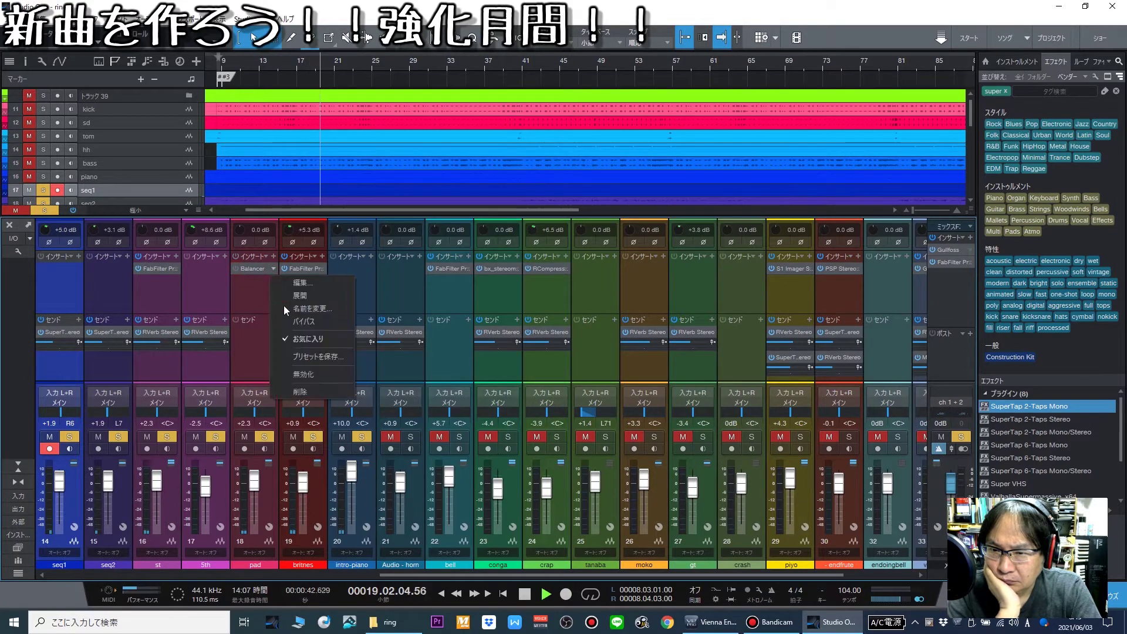
left_click(294, 391)
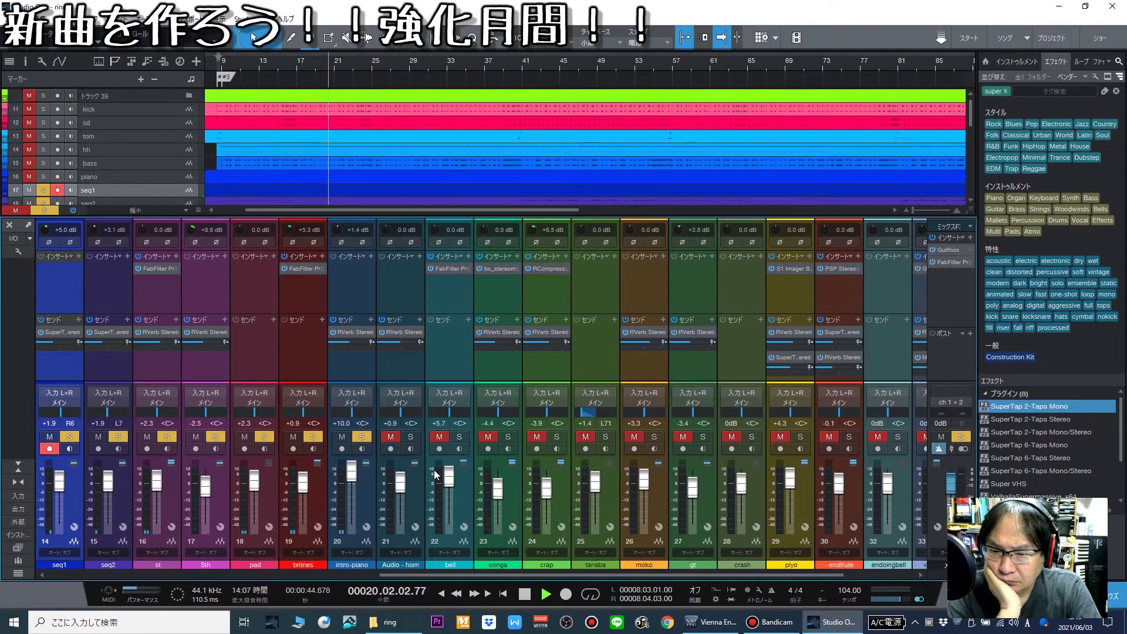
Add the conga and crap channels to the soloed group and restart playback from bar 8.
left_click(486, 439)
key("space")
key("space")
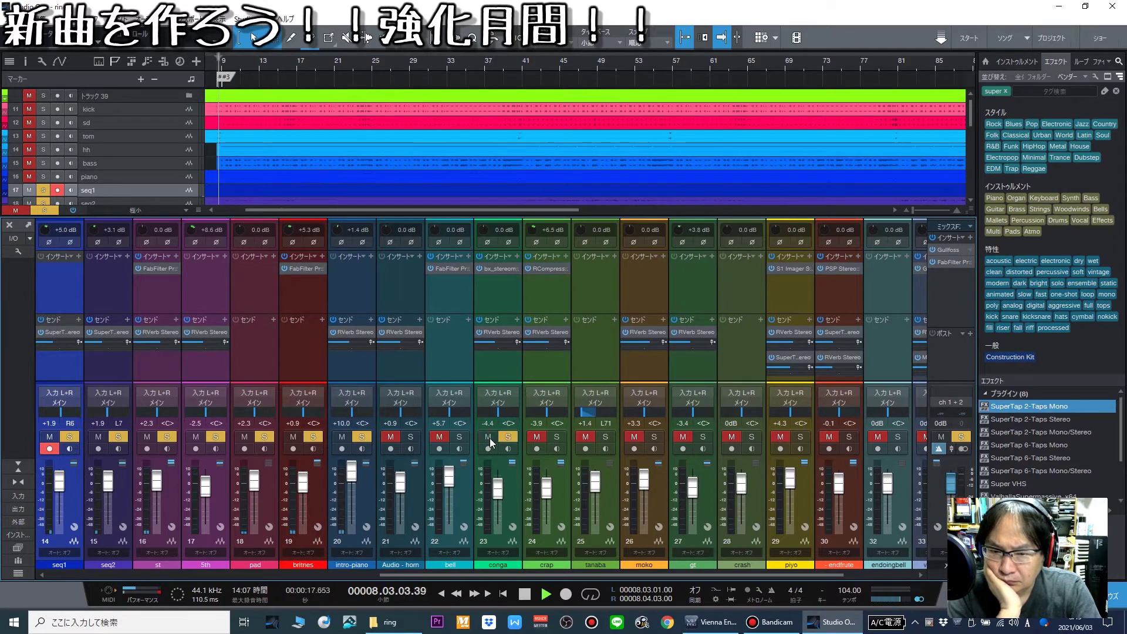
left_click(537, 437)
left_click(557, 437)
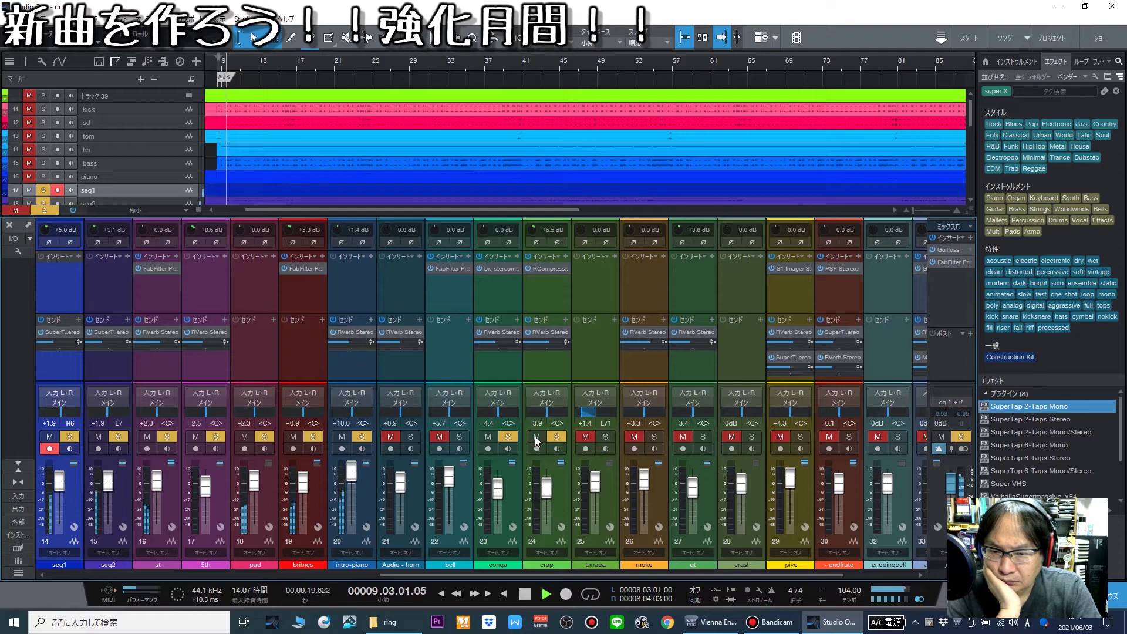
Solo the gt and crash channels too and add an RVerb Stereo send to crash.
left_click(686, 437)
left_click(731, 436)
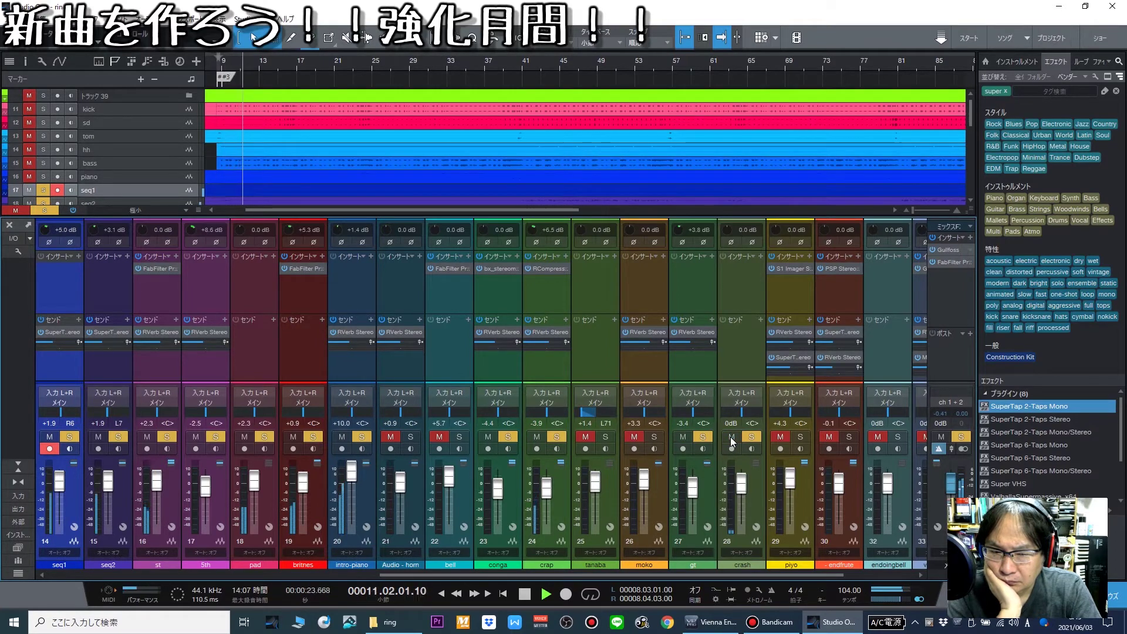
left_click(761, 320)
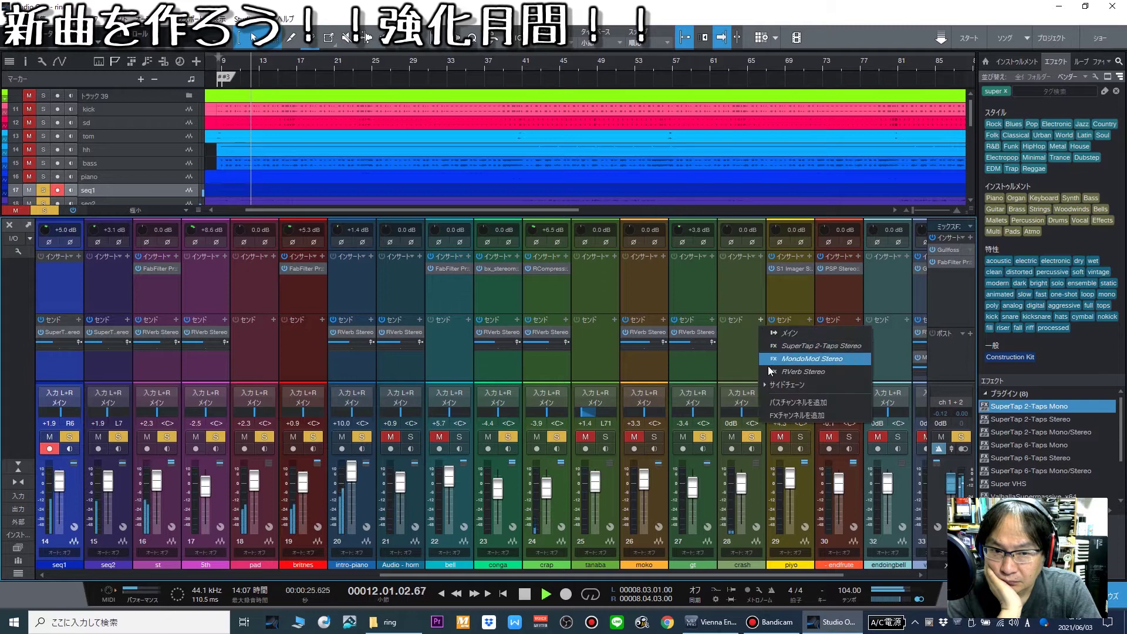
left_click(773, 371)
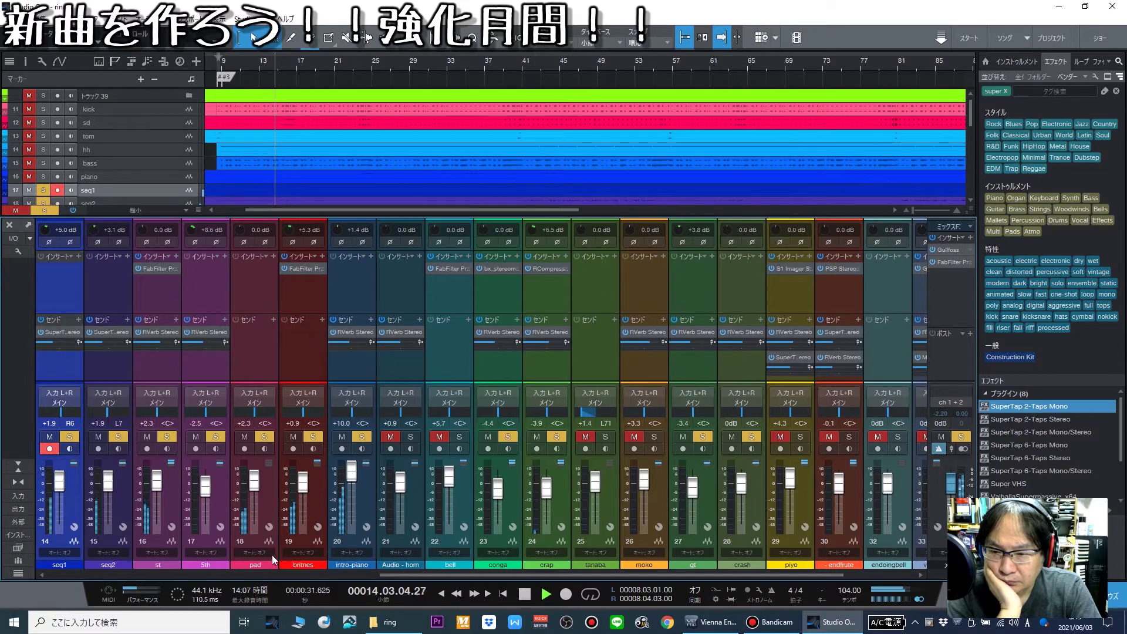
Raise the crap channel to -2.0 dB, the crash channel to +7.1 dB and the crash input gain to +4.8 dB.
left_click_drag(555, 498, 549, 491)
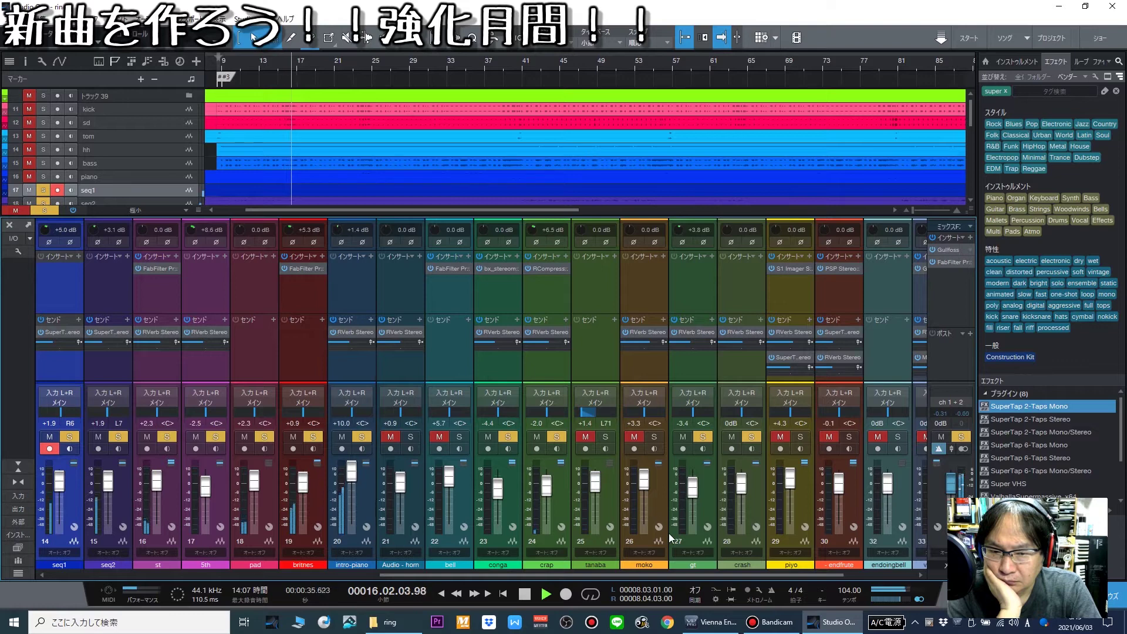
left_click_drag(741, 483, 741, 475)
left_click_drag(728, 223, 728, 212)
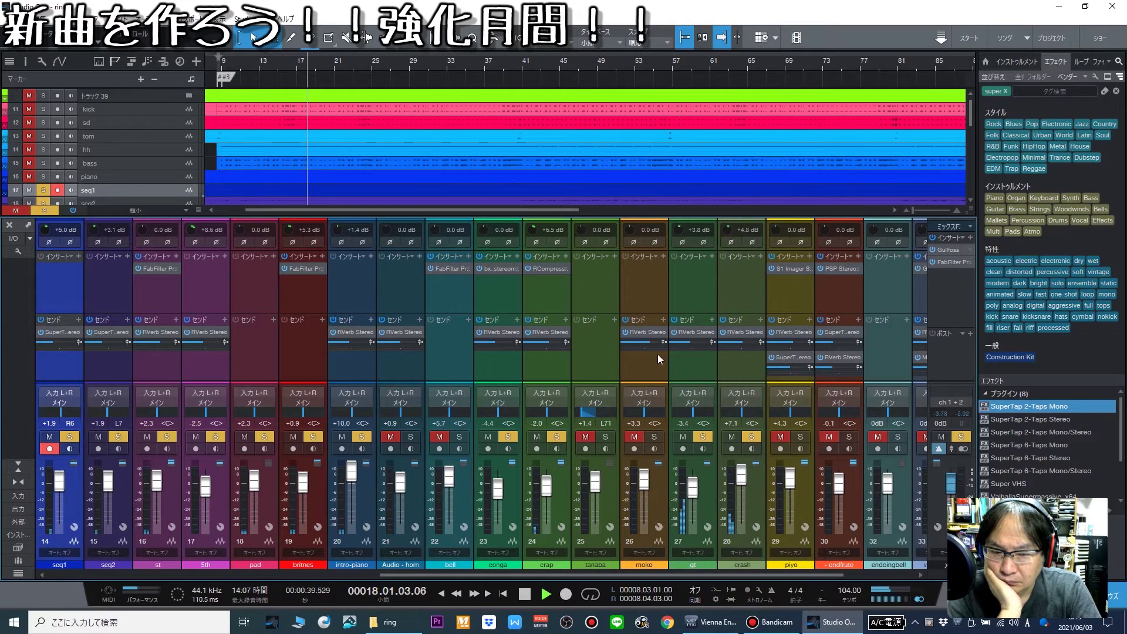
Restart playback from bar 8, stop it and clear solo on all channels.
key("space")
key("space")
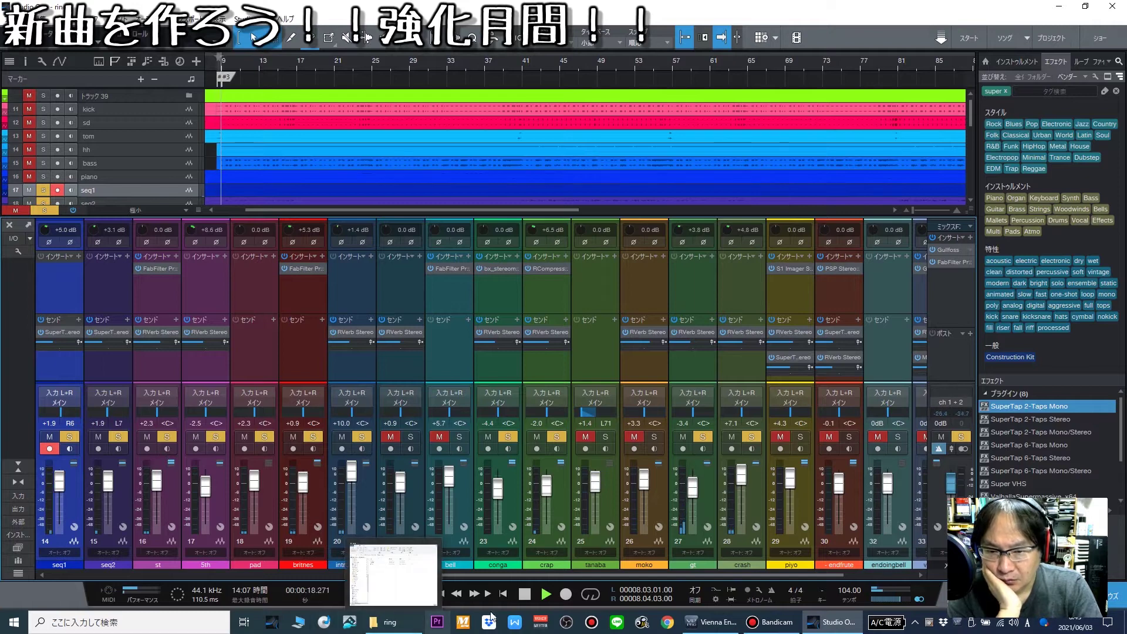
key("space")
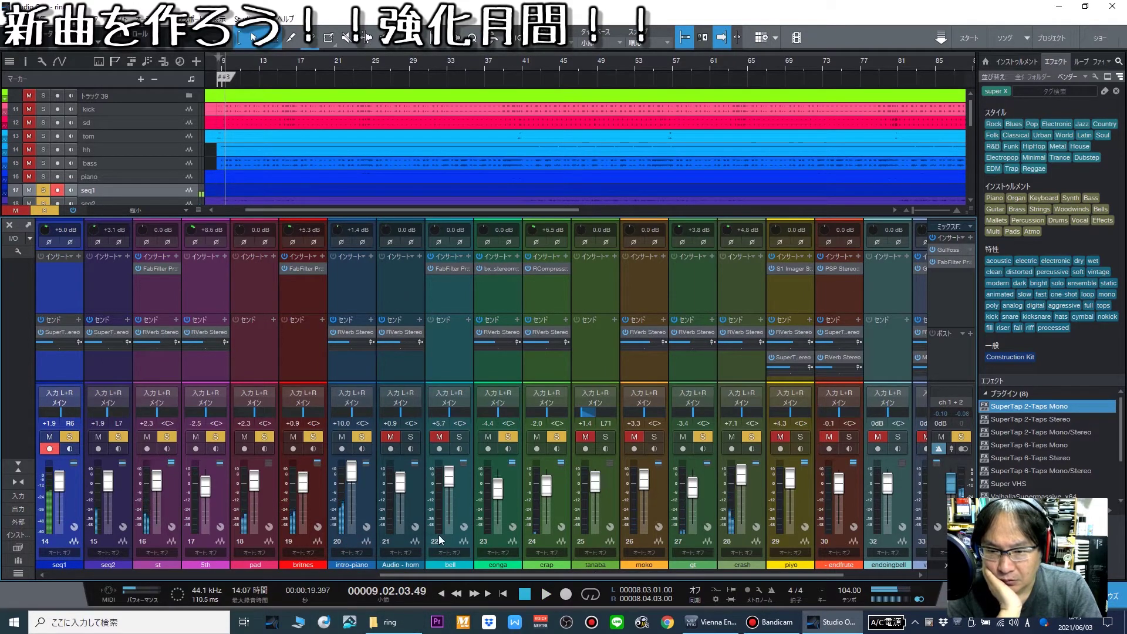
left_click(46, 210)
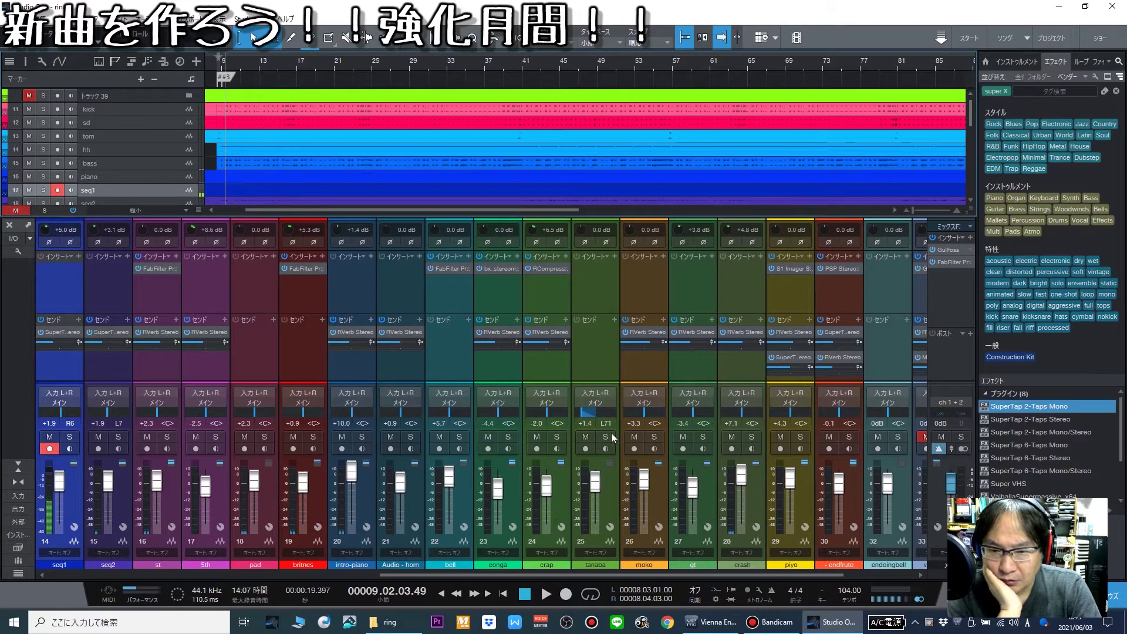
Solo only the crap channel, raise its level to -0.5 dB during playback and release the solo.
left_click(555, 440)
key("space")
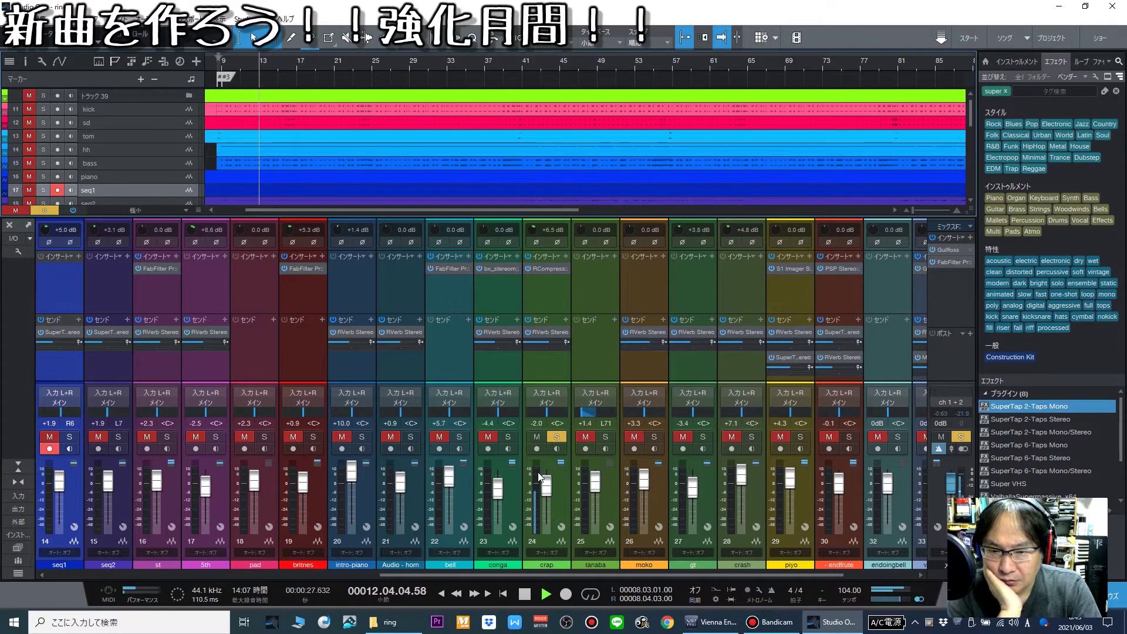
left_click_drag(545, 490, 546, 487)
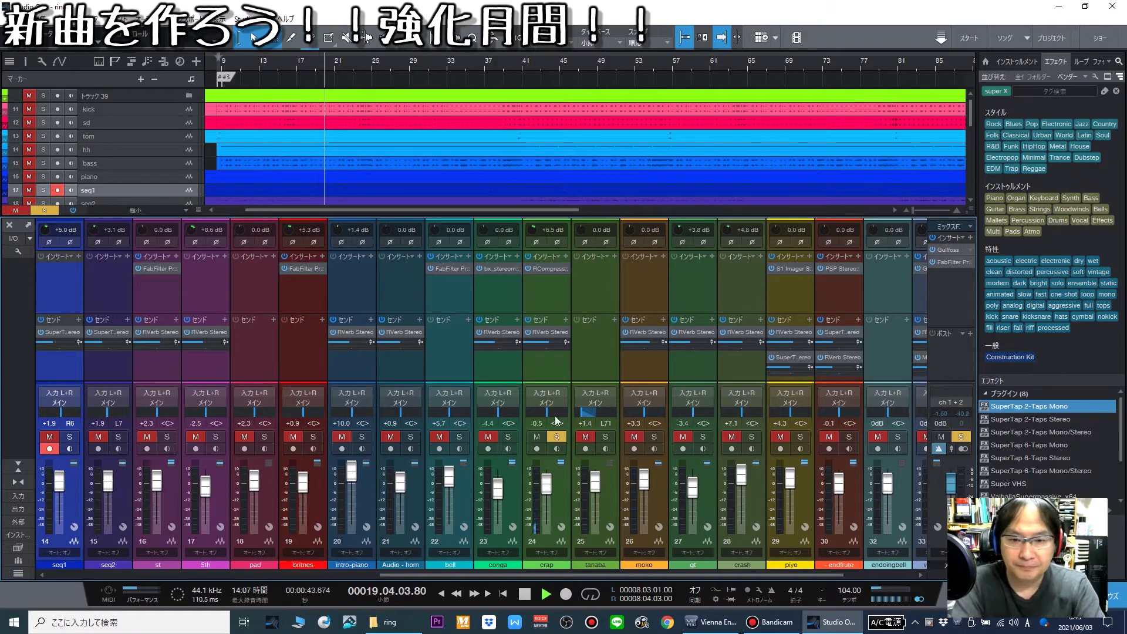
left_click(556, 436)
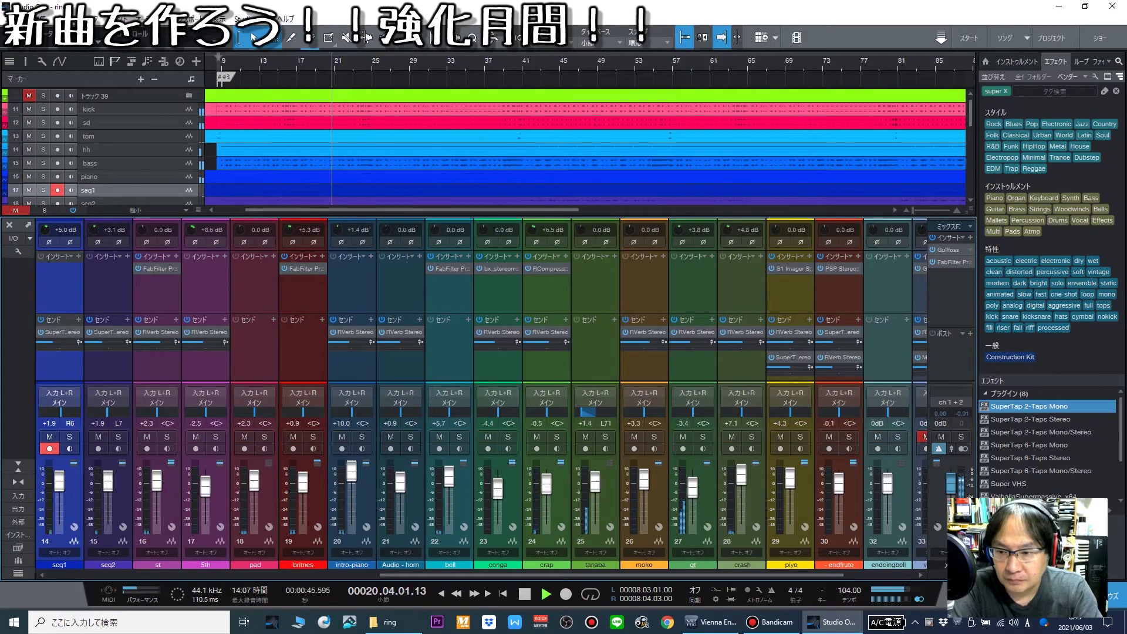
Hide the mixer, select and unmute the vocalnew track, and play the song again from bar 8.
key("F3")
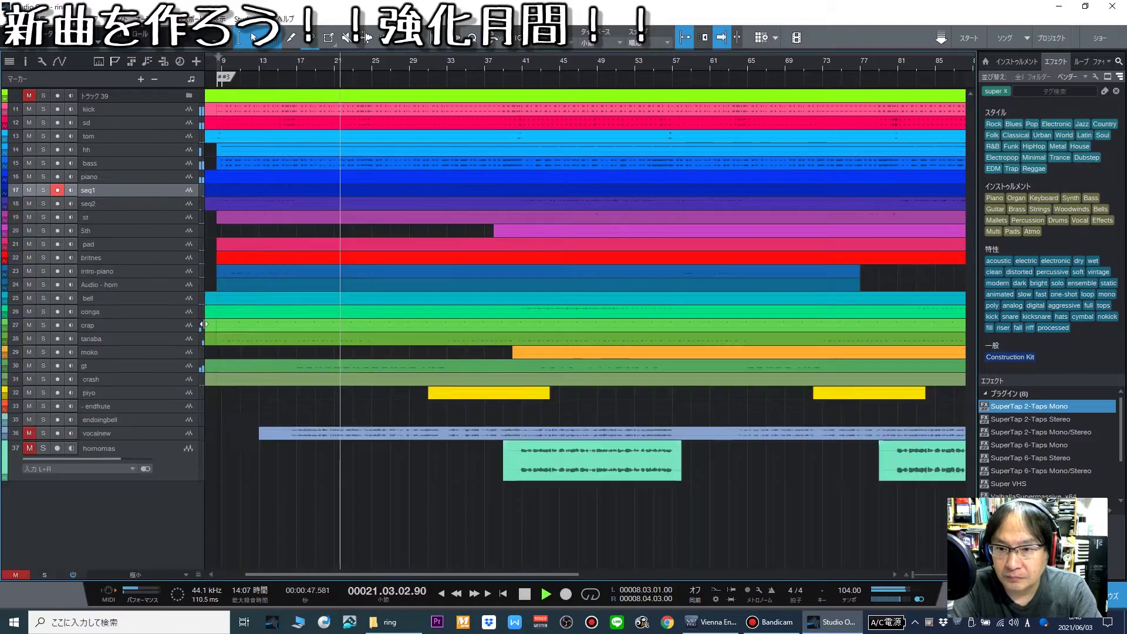
key("e")
key("space")
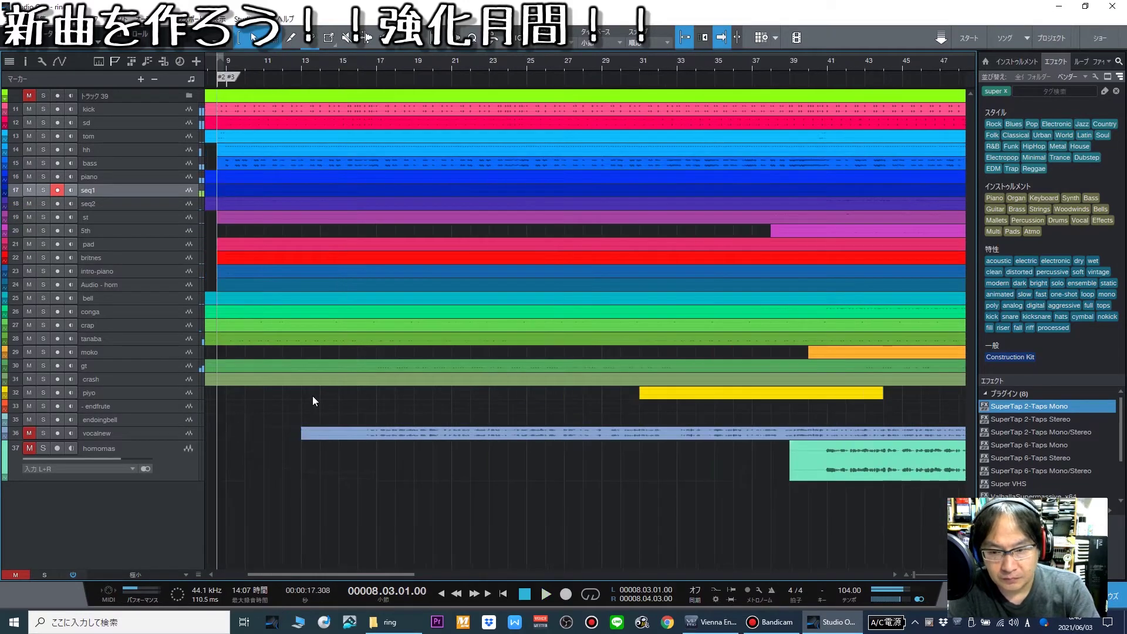
left_click(116, 438)
key("space")
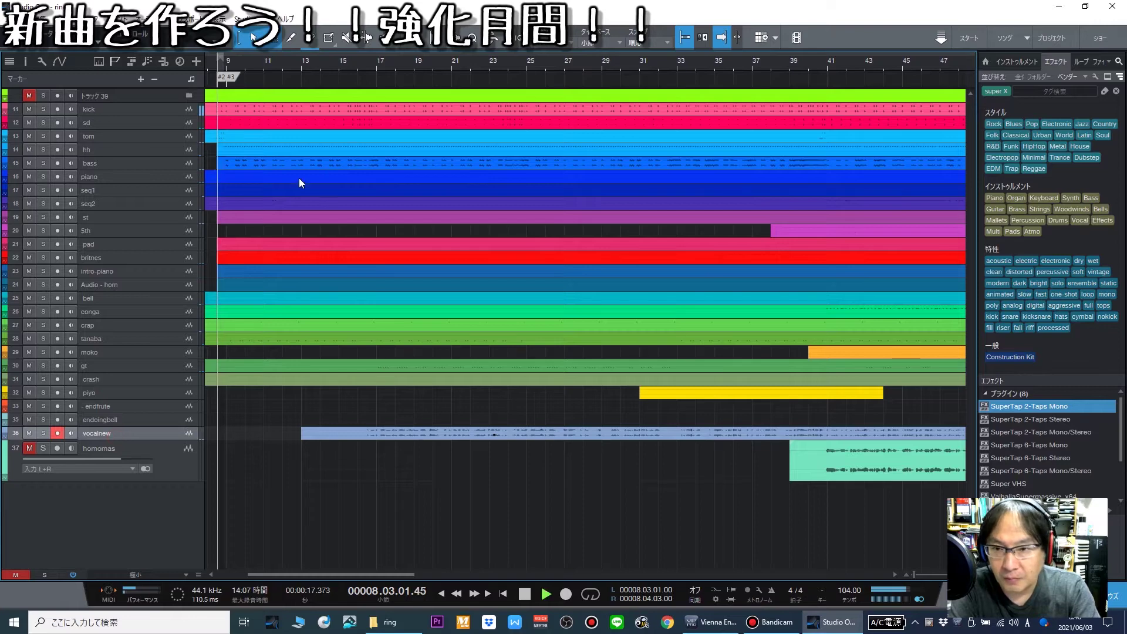
Enlarge the vocalnew track's height and select its vocal clip with the whole song in view.
left_click(324, 66)
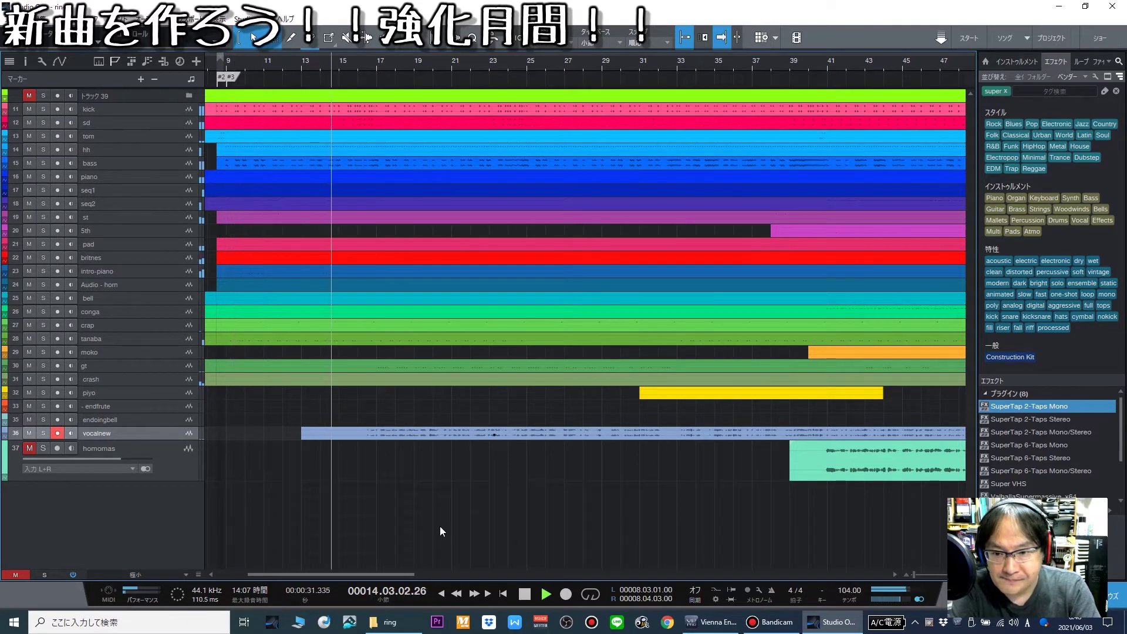
left_click_drag(182, 440, 188, 483)
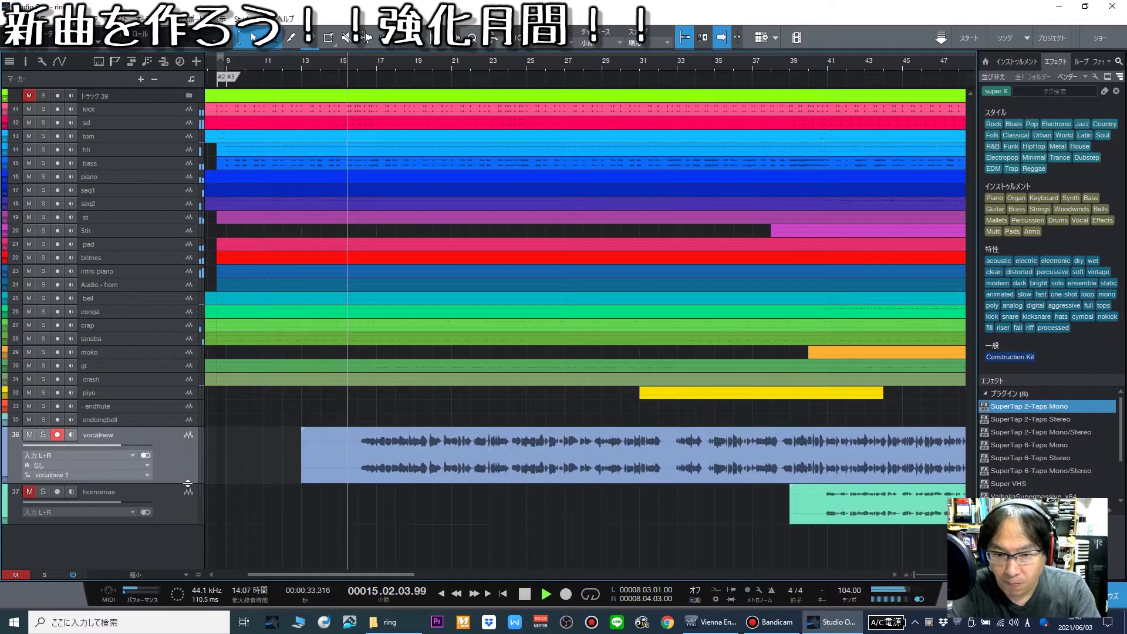
left_click(738, 465)
key("w")
key("w")
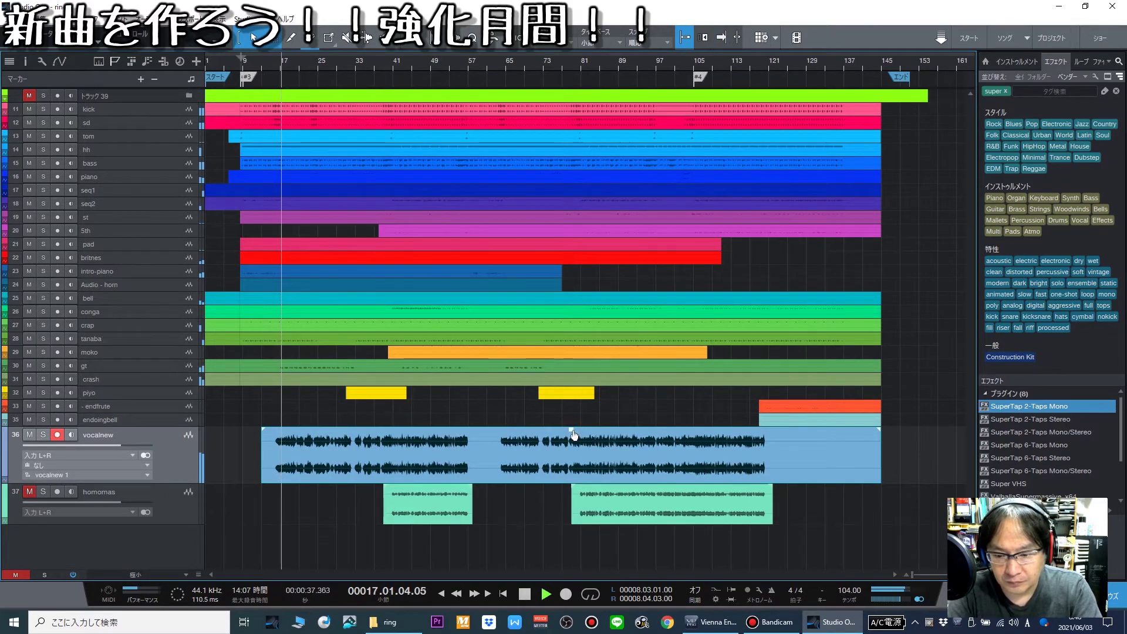
Reopen the mixer and replace the MondoMod Stereo send on vocalnew with a SuperTap 2-Taps Stereo send.
key("F3")
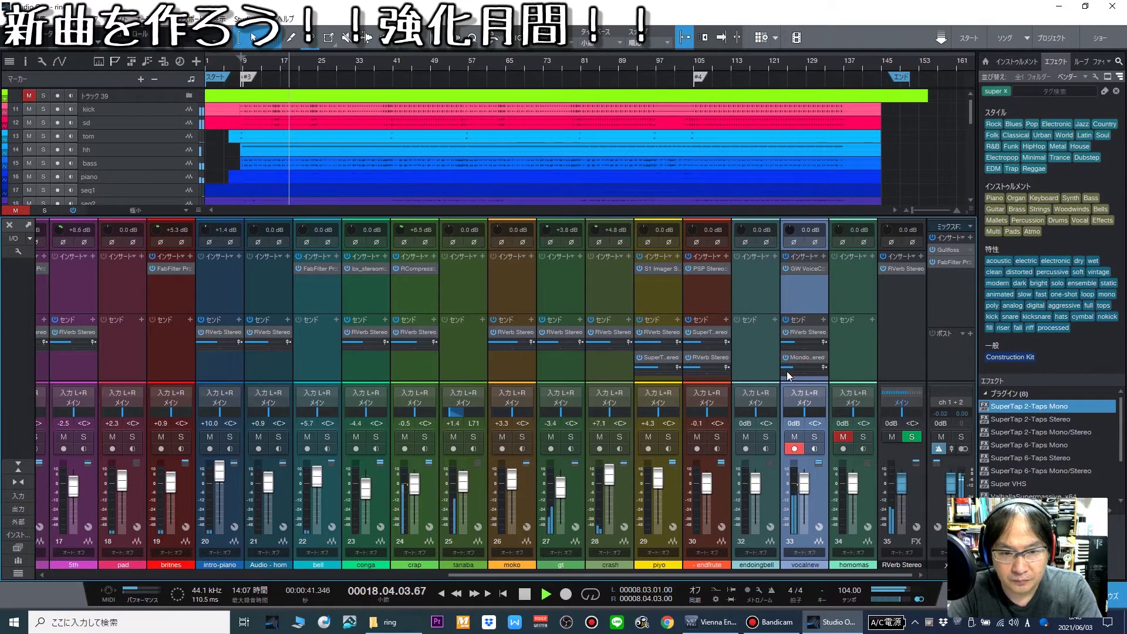
left_click(823, 358)
left_click(841, 457)
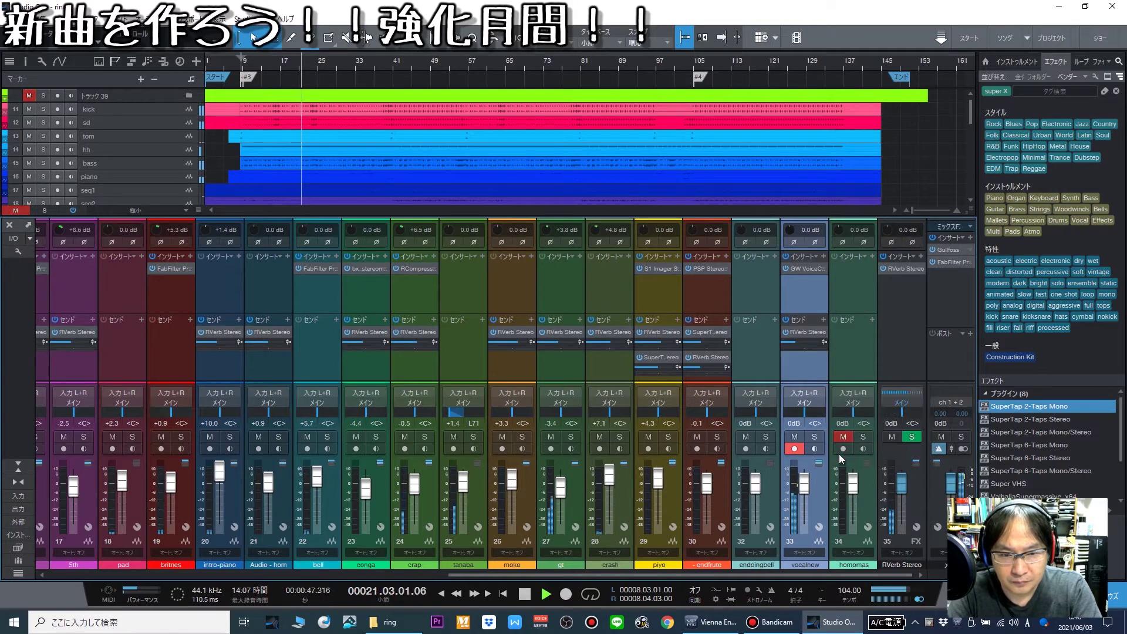
left_click(825, 317)
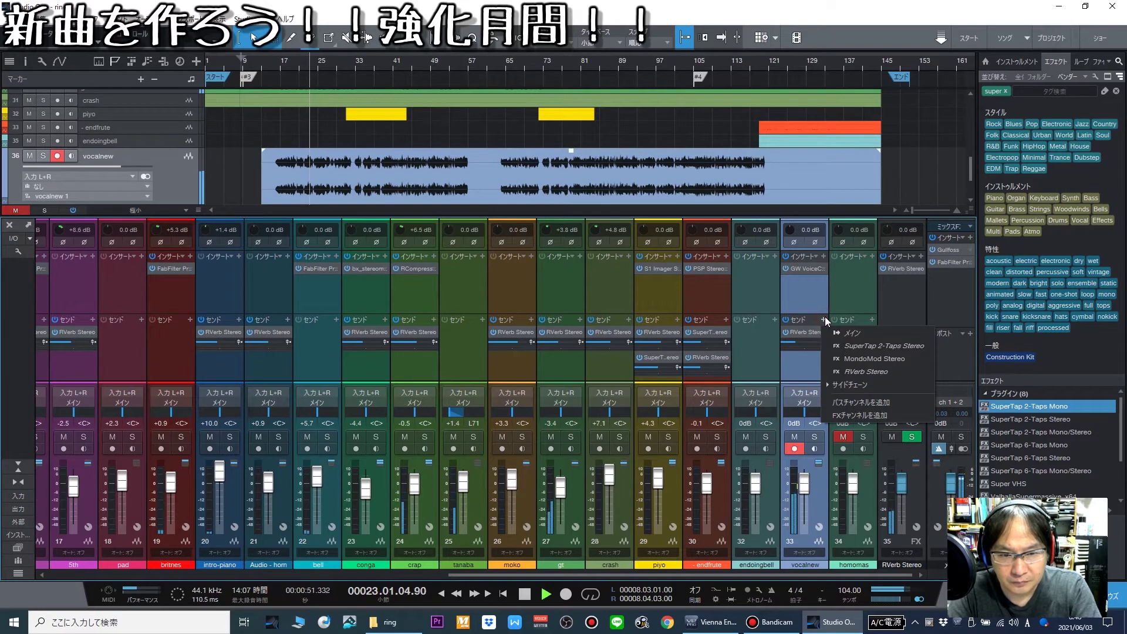
left_click(851, 351)
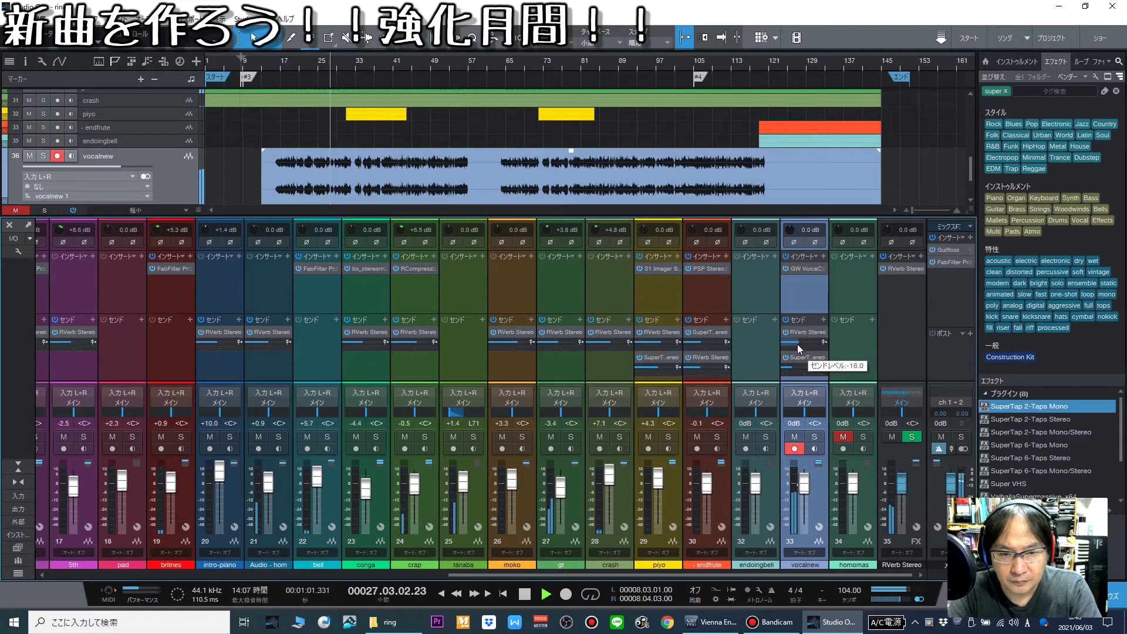
Try RVox Mono as an insert on vocalnew with Comp at -5.3 and Gain at -2.1.
left_click(823, 255)
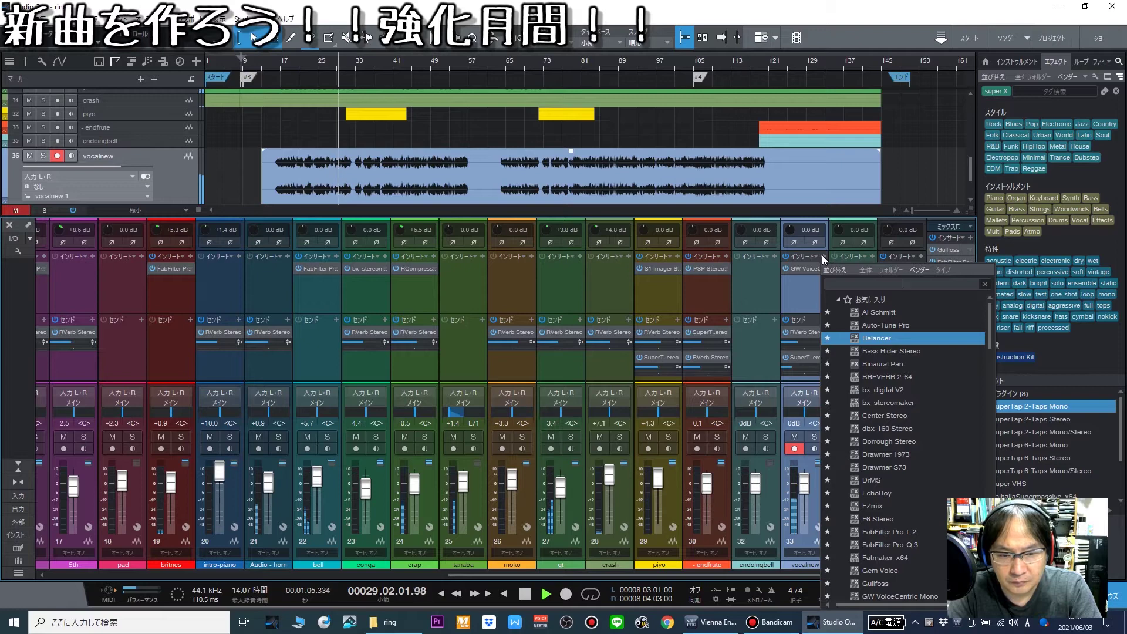
scroll(885, 409, "down", 2)
scroll(886, 409, "down", 5)
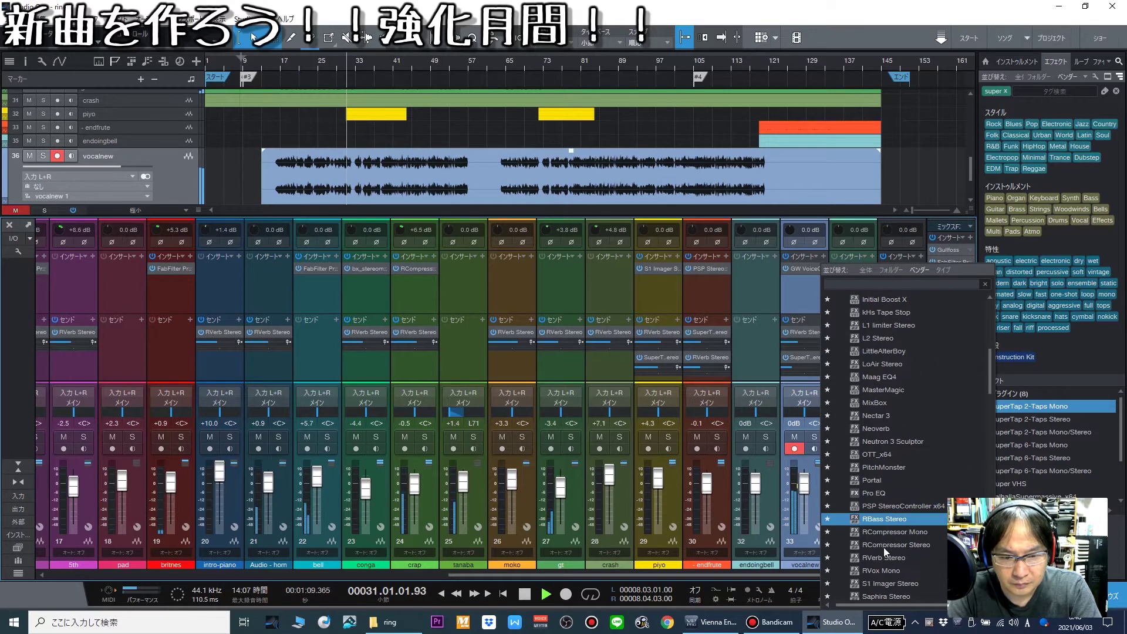
left_click(884, 569)
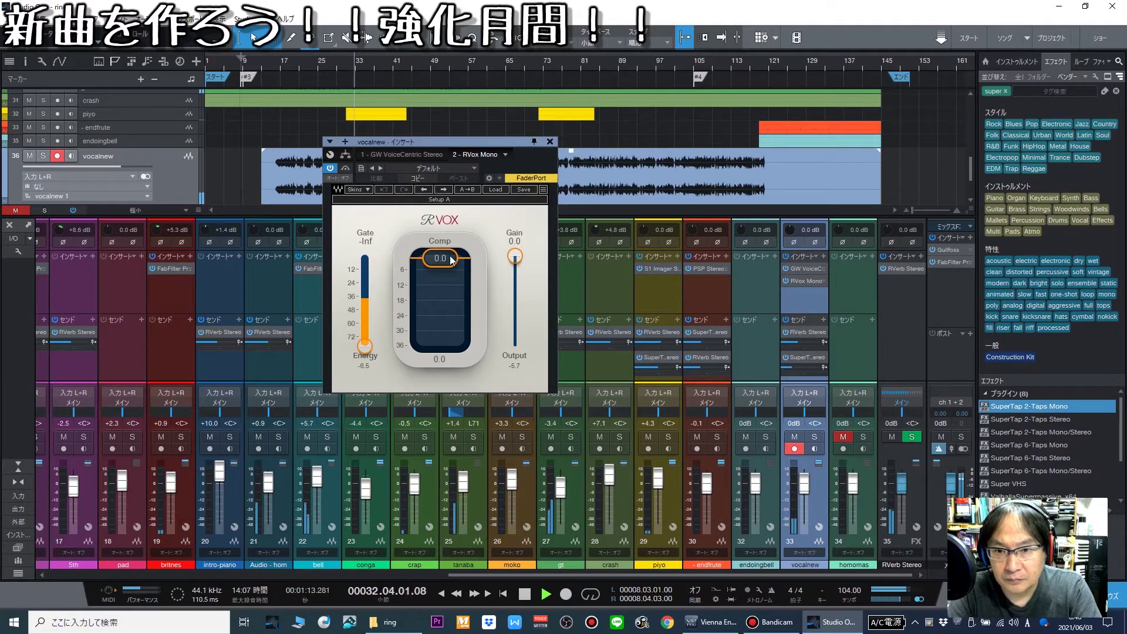
mouse_move(451, 260)
left_mouse_down()
mouse_move(451, 281)
mouse_move(451, 271)
left_mouse_up()
left_click_drag(514, 256, 514, 261)
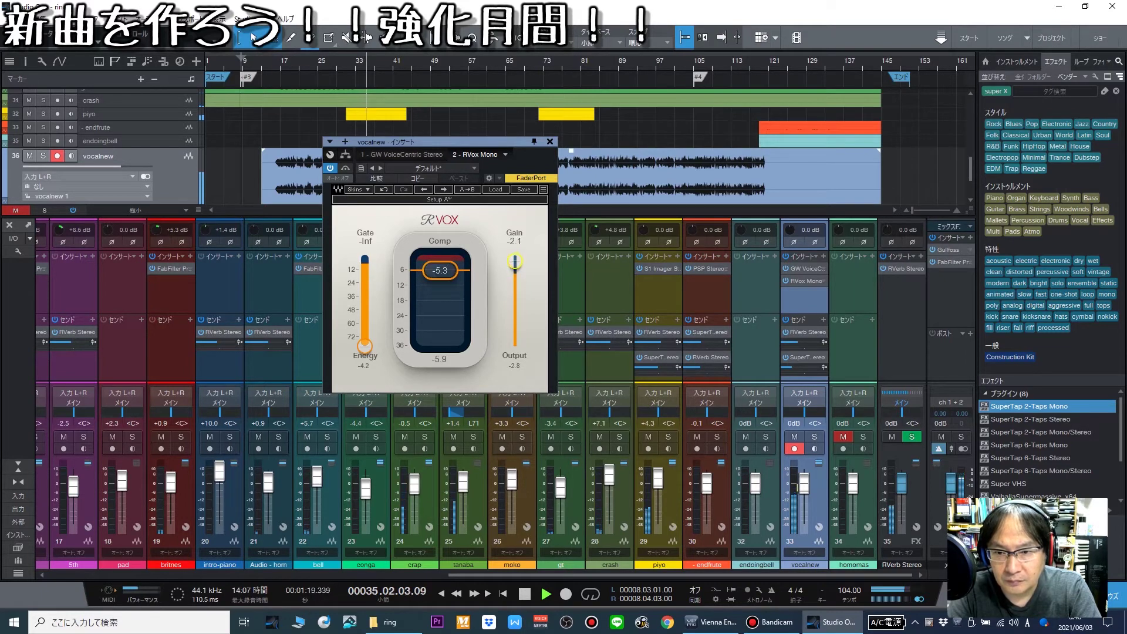
left_click(551, 141)
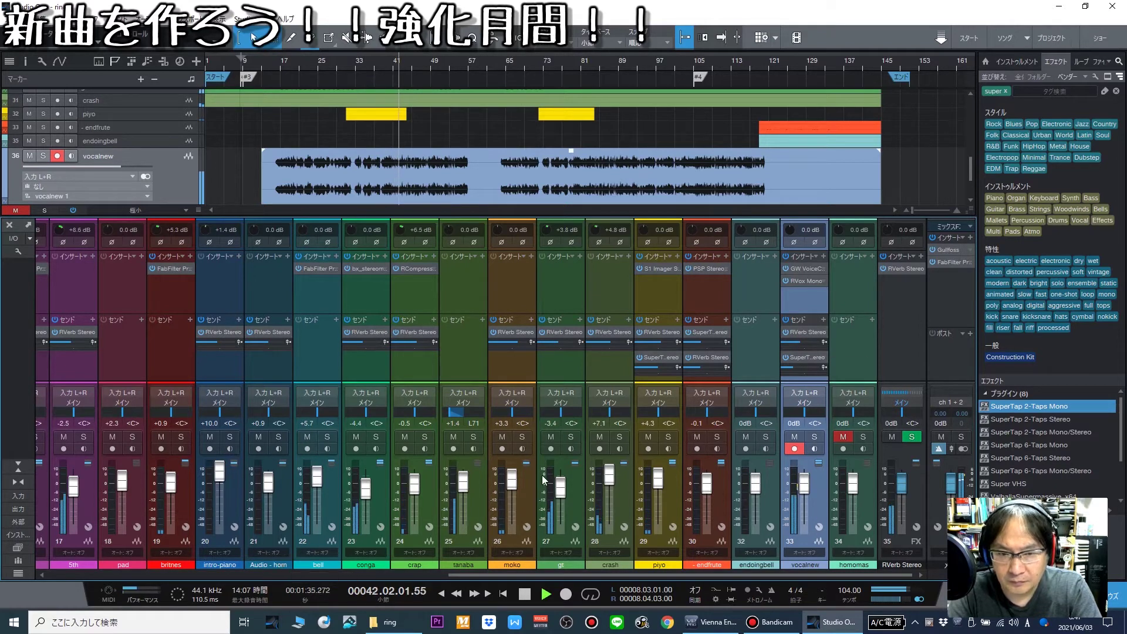
Rebalance hh to +0.9 dB with +5.3 dB input gain, bass to +1.4, piano to -2.9, seq1 to -2.0 and seq2 to -1.5 dB.
left_click(124, 573)
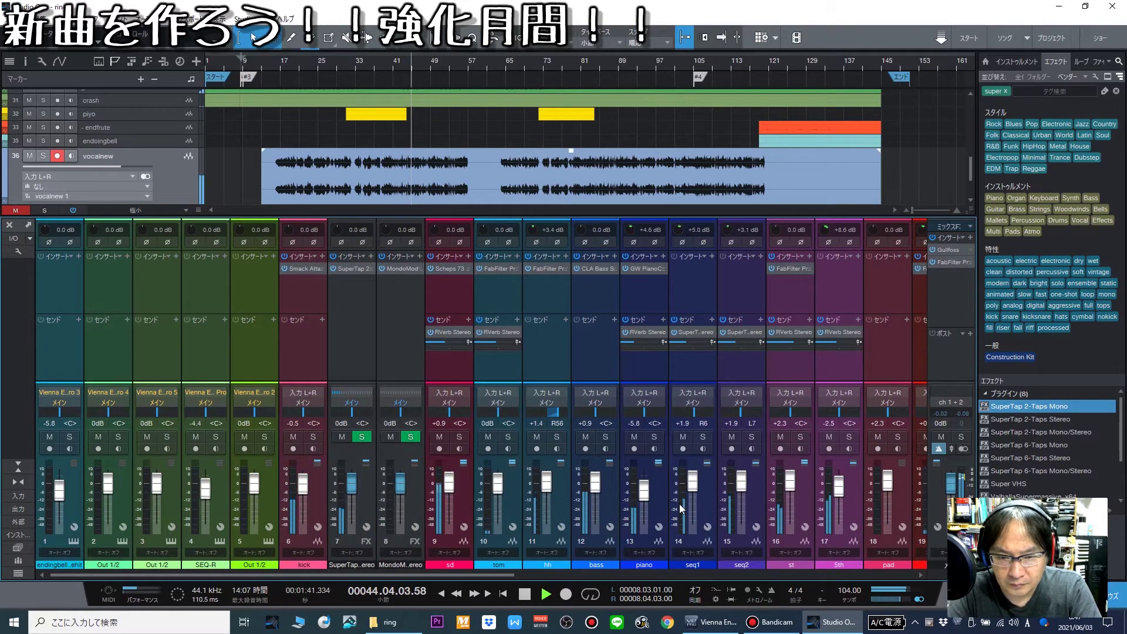
left_click_drag(694, 484, 544, 492)
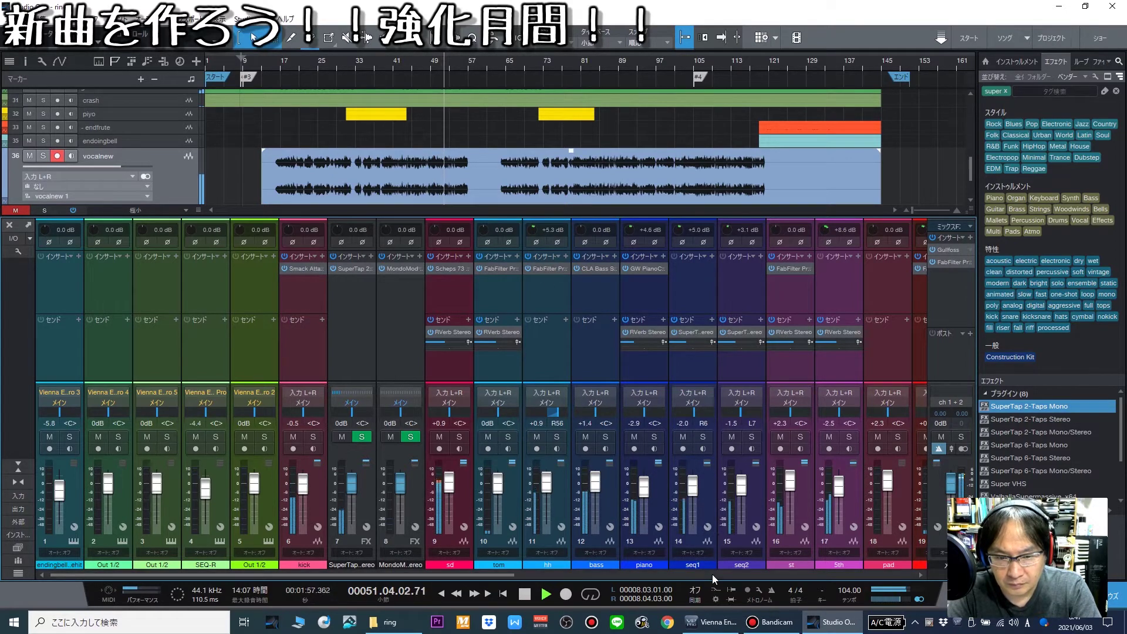
Unmute the homomas channel and set homomas to +1.9 dB and vocalnew to +0.9 dB.
left_click(683, 575)
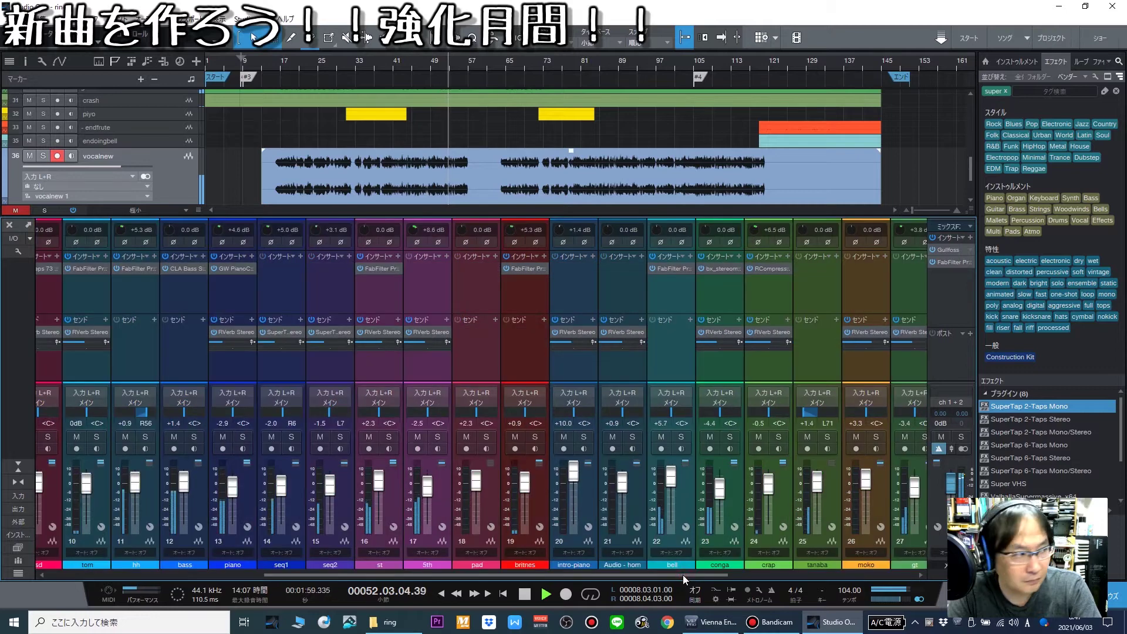
left_click(762, 575)
left_click(844, 437)
left_click_drag(854, 491, 798, 484)
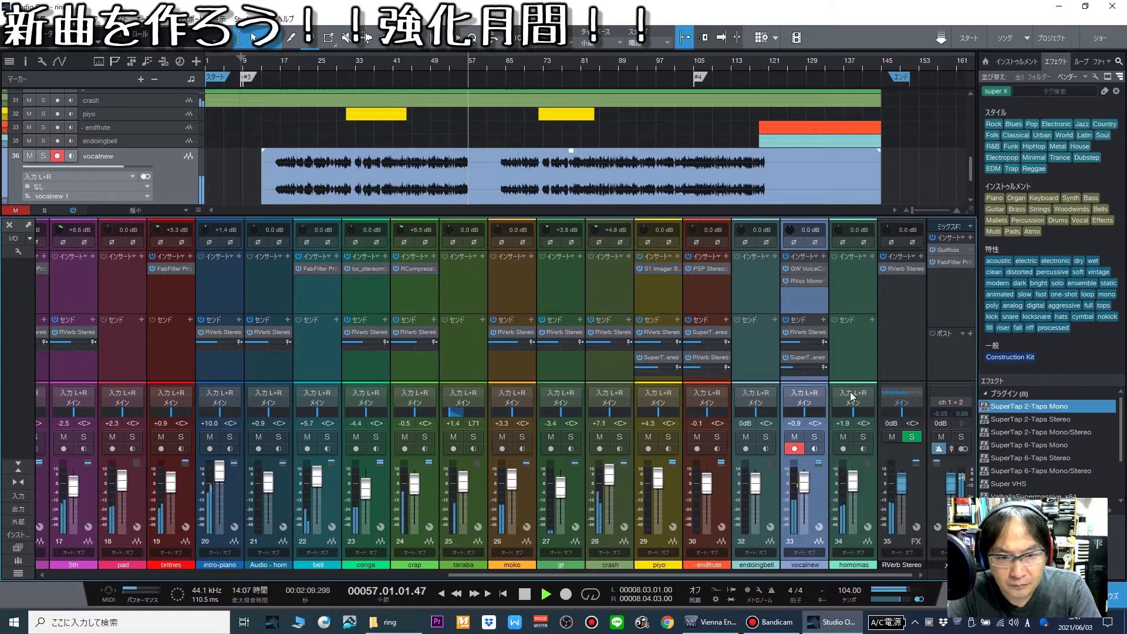
Add an RVerb Stereo send to the homomas channel and select that channel.
left_click(871, 321)
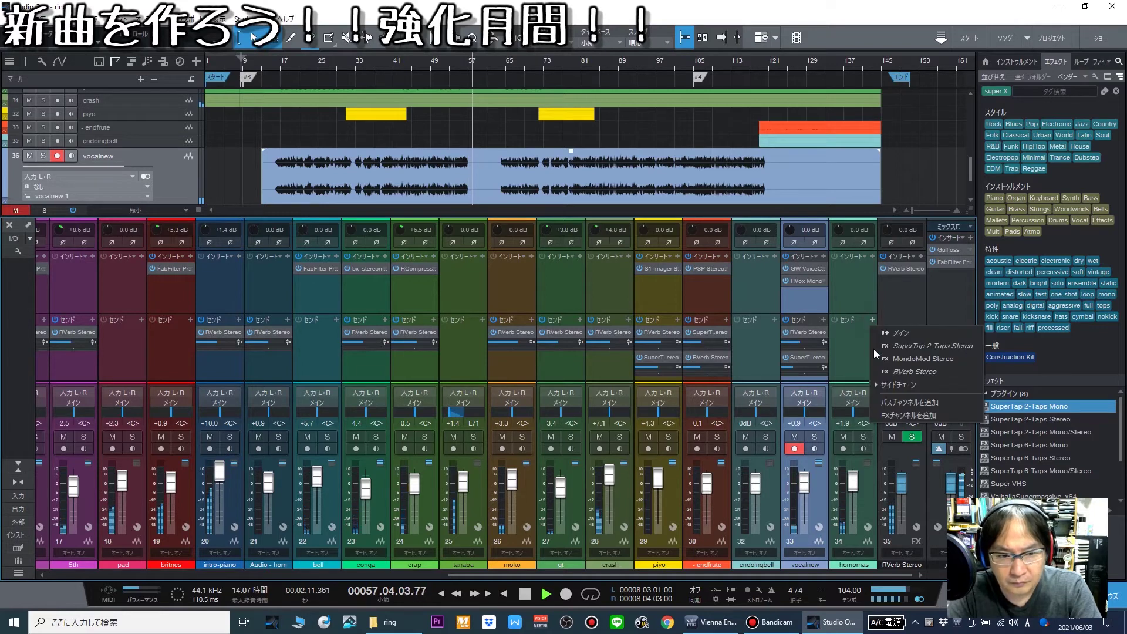
left_click(880, 371)
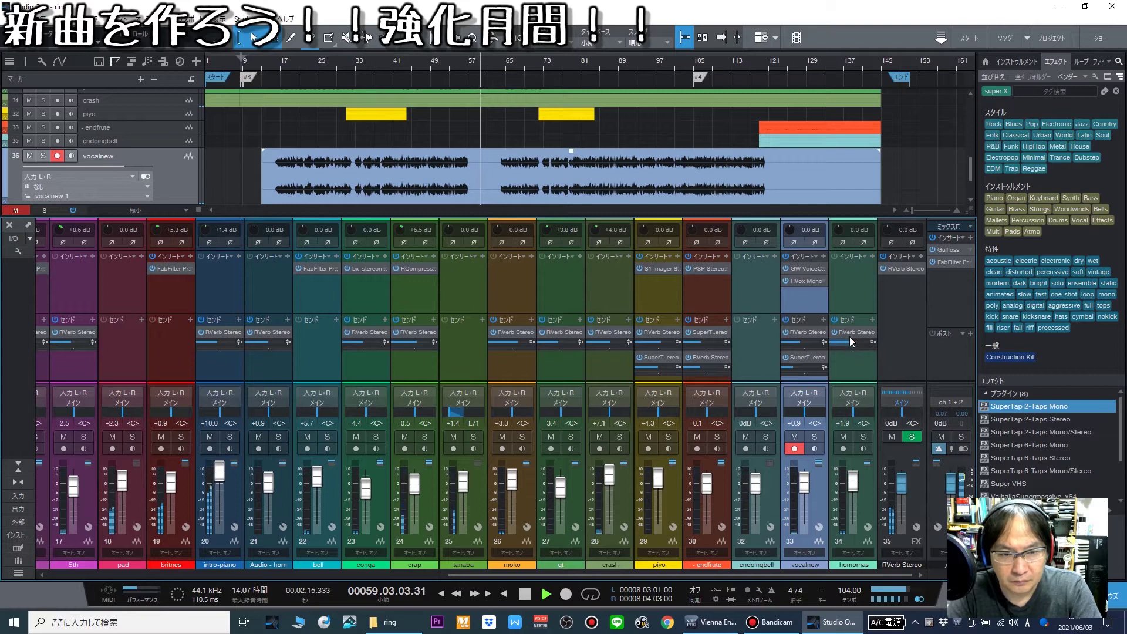
left_click(858, 278)
left_click(870, 256)
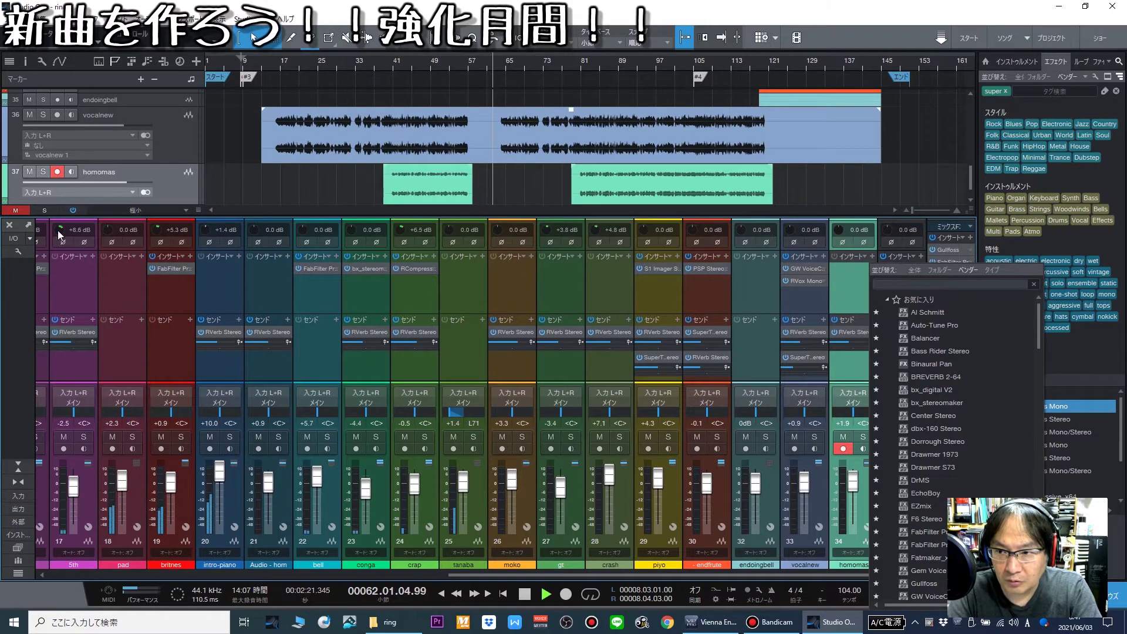
left_click(9, 227)
left_click(8, 226)
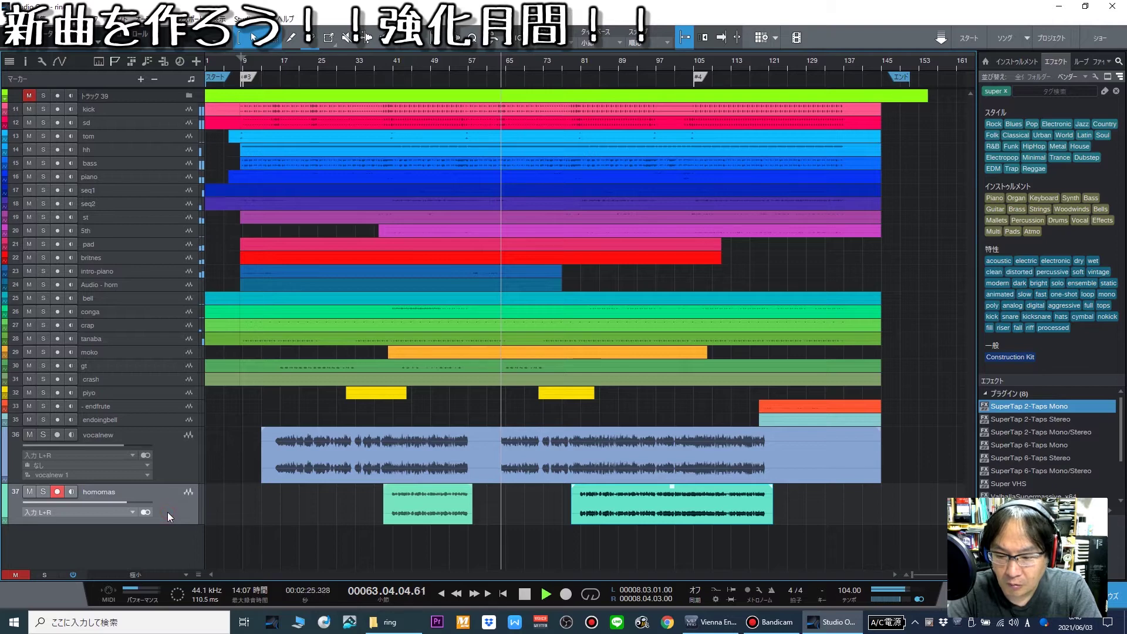
key("F3")
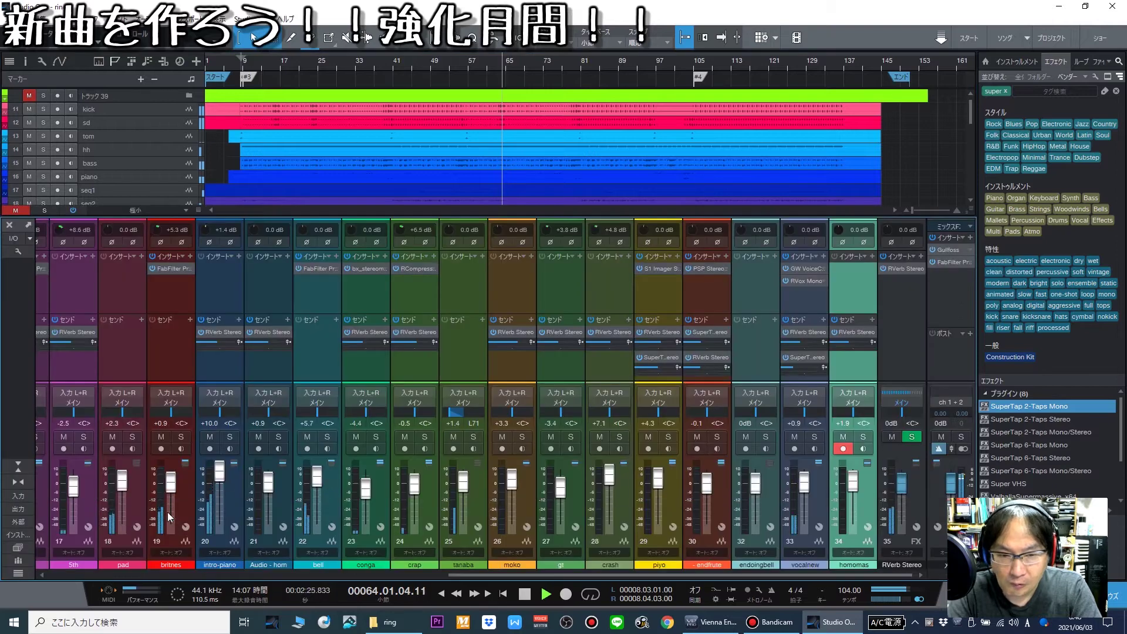
left_click(848, 287)
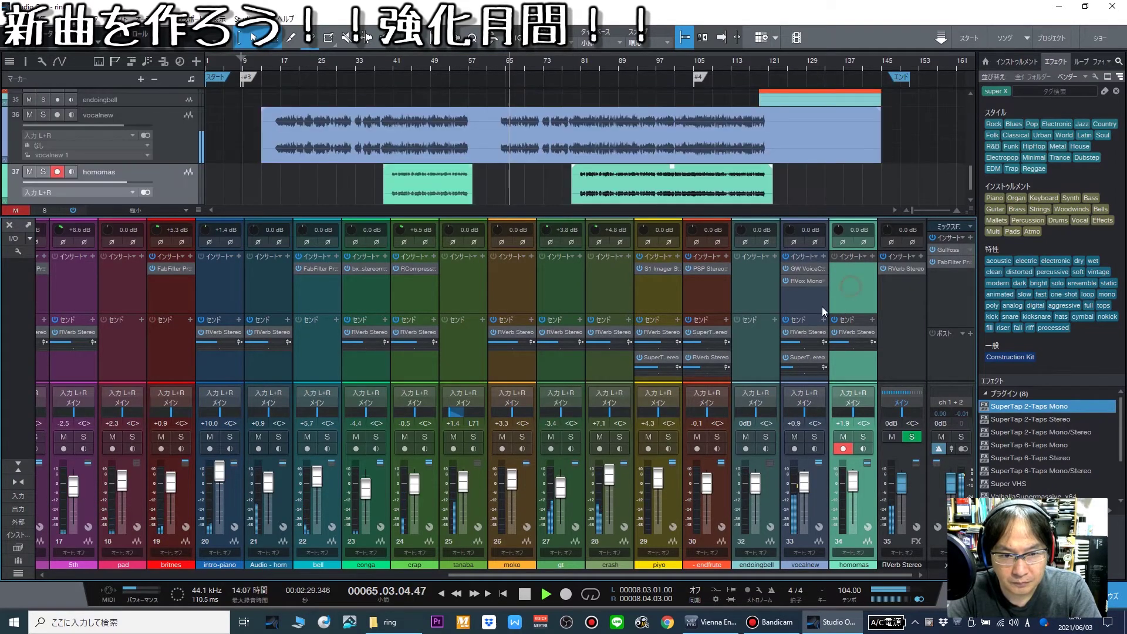
Replace the RVox Mono insert on the vocalnew channel with RVox Stereo.
left_click(824, 281)
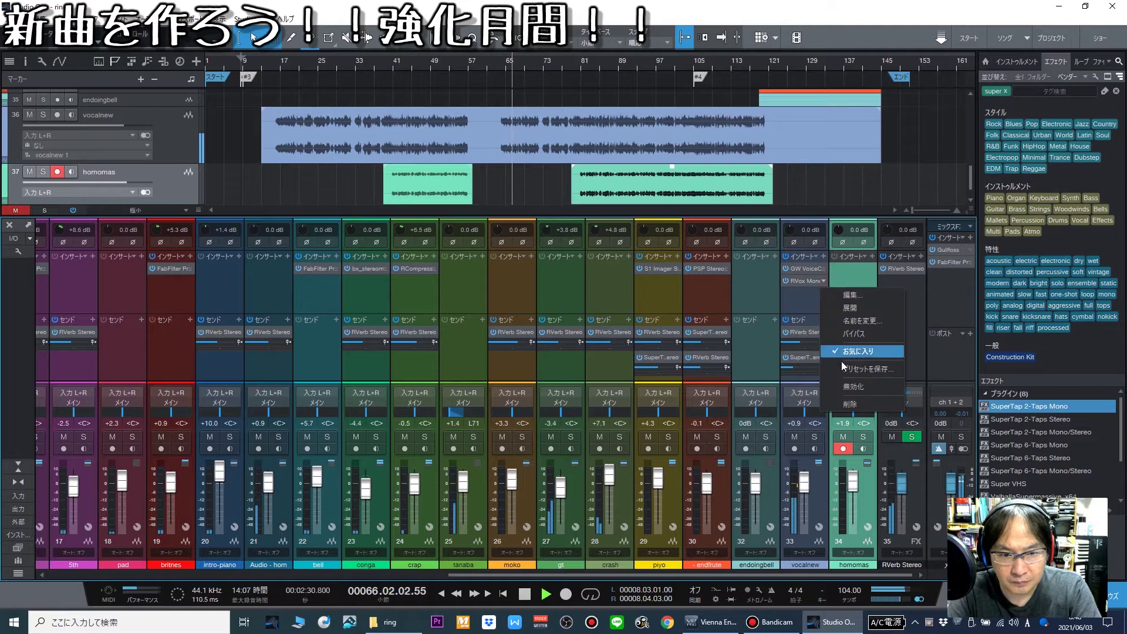
left_click(843, 405)
left_click(823, 257)
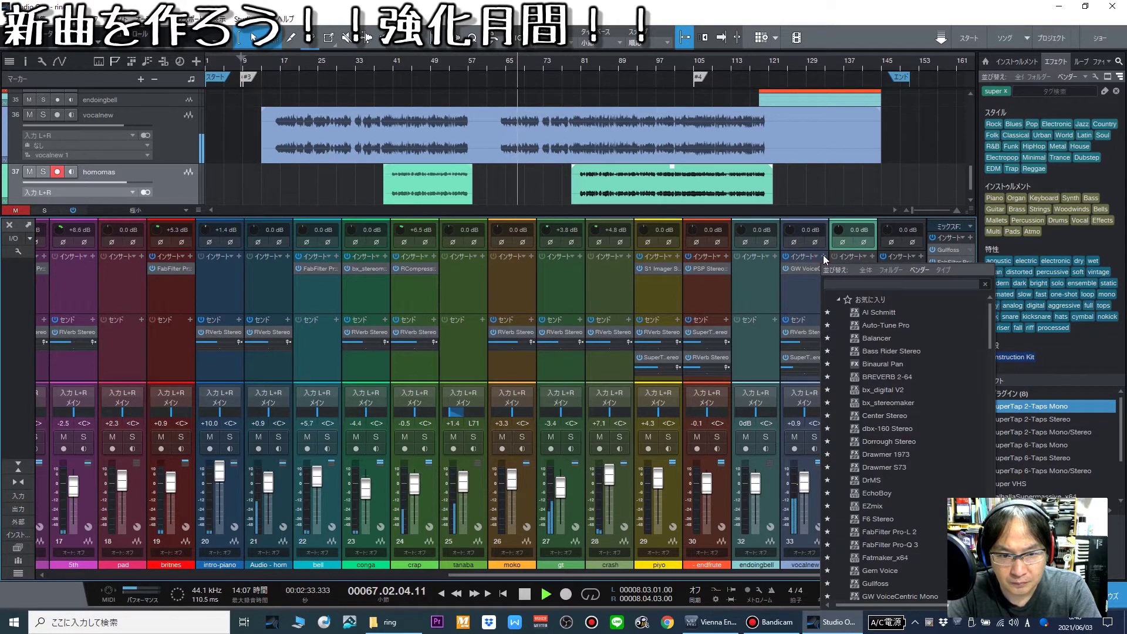
type("rvox")
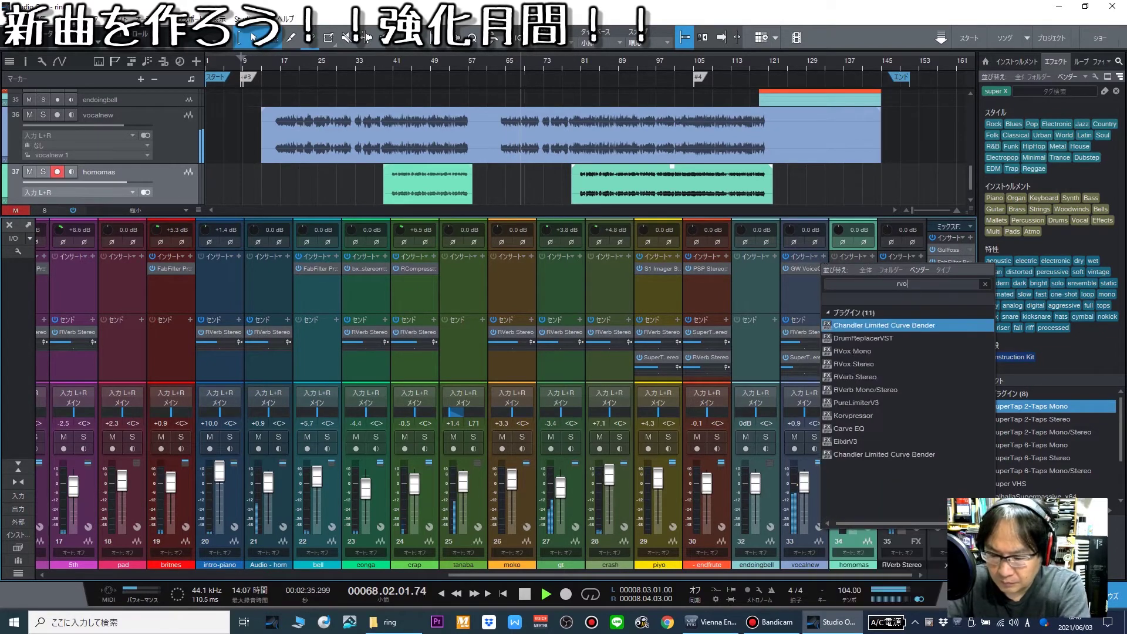
left_click(848, 338)
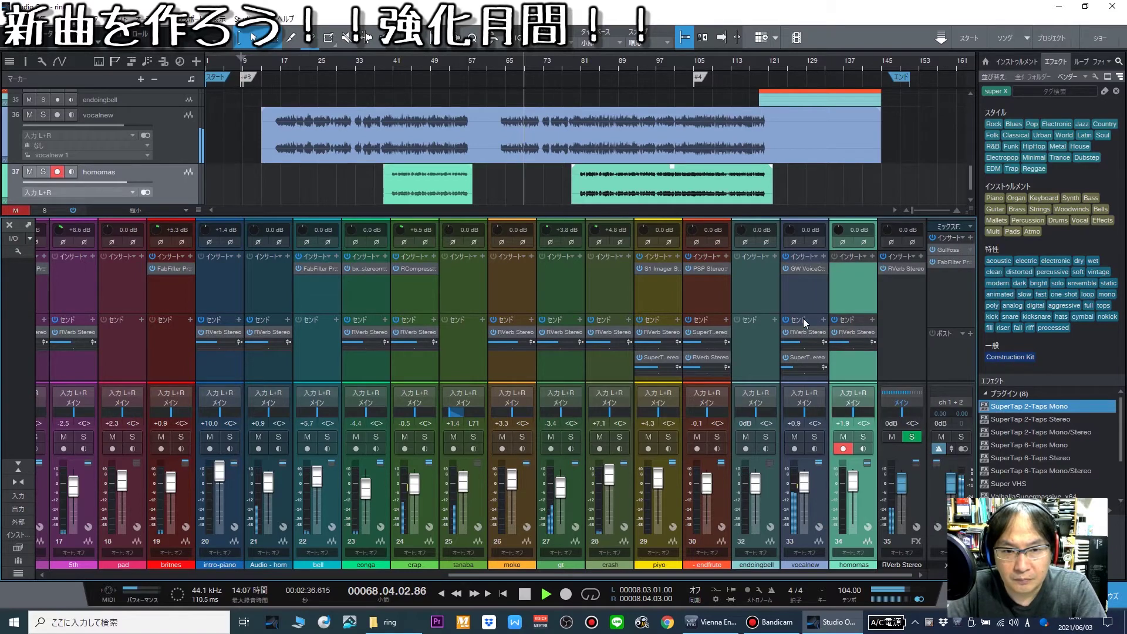
Set RVox Stereo on vocalnew to Comp -4.0 and Gain -2.9.
left_click_drag(443, 263, 443, 271)
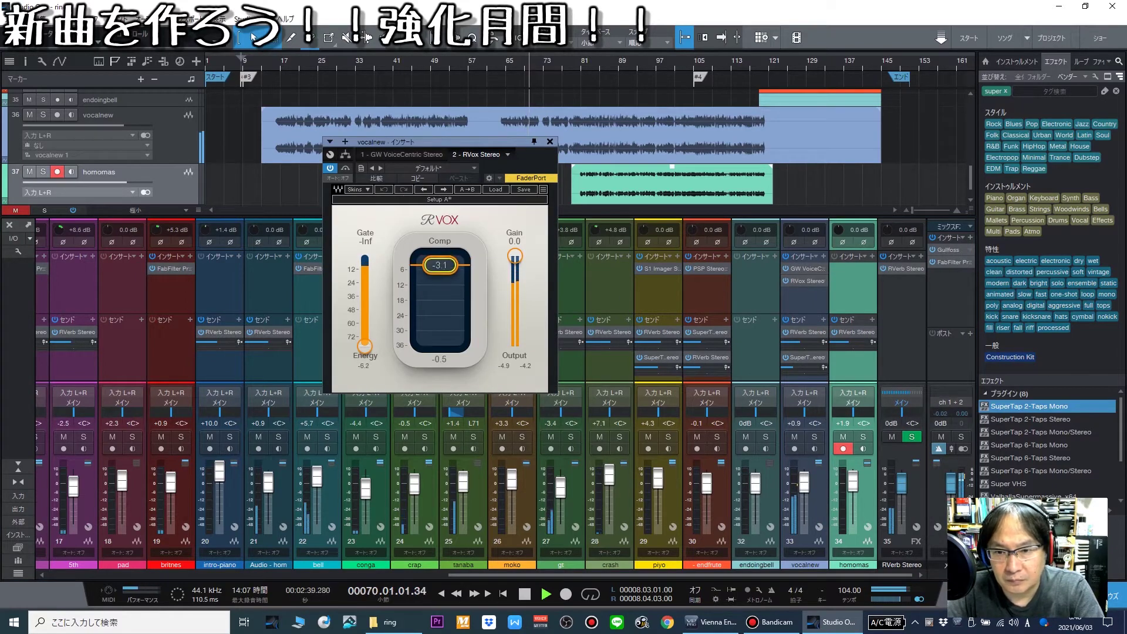
left_click_drag(519, 260, 515, 273)
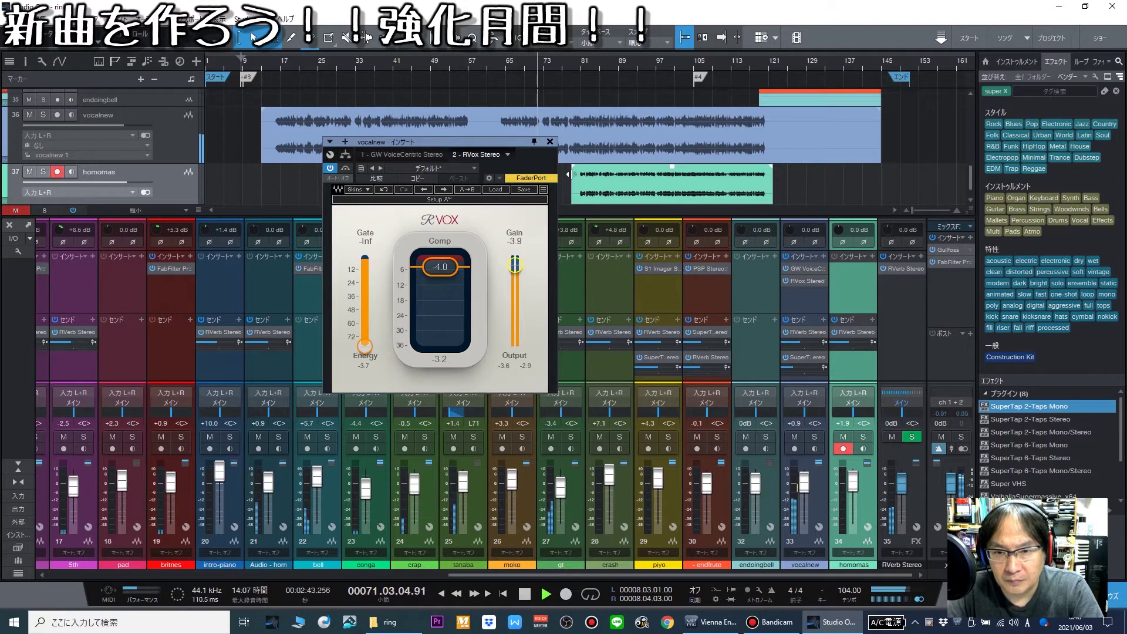
left_click_drag(515, 265, 515, 265)
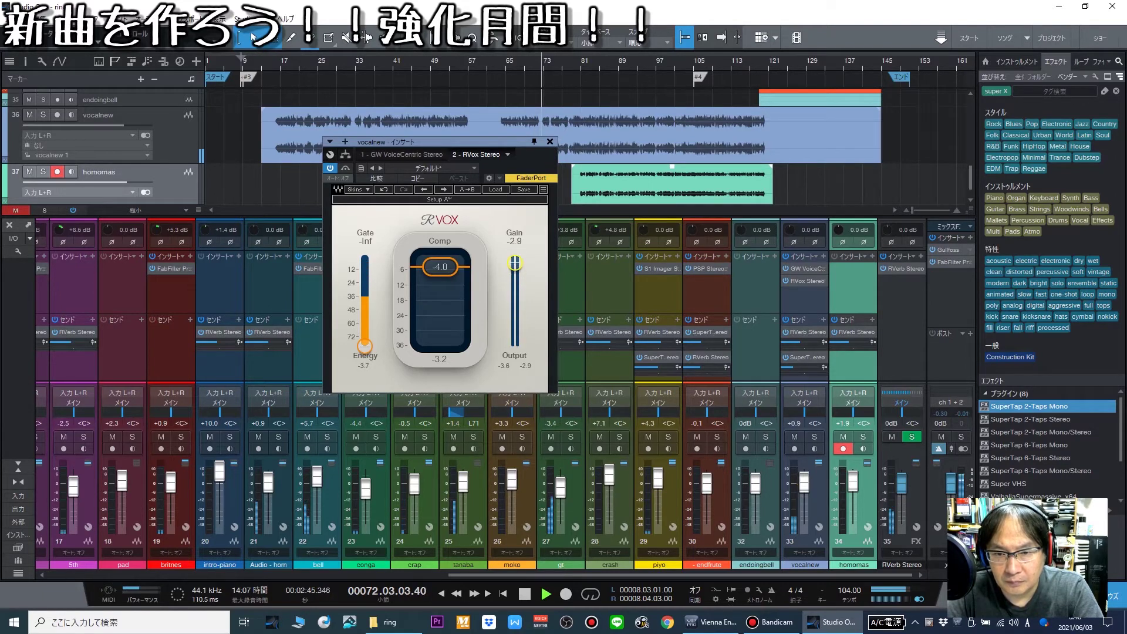
left_click(550, 141)
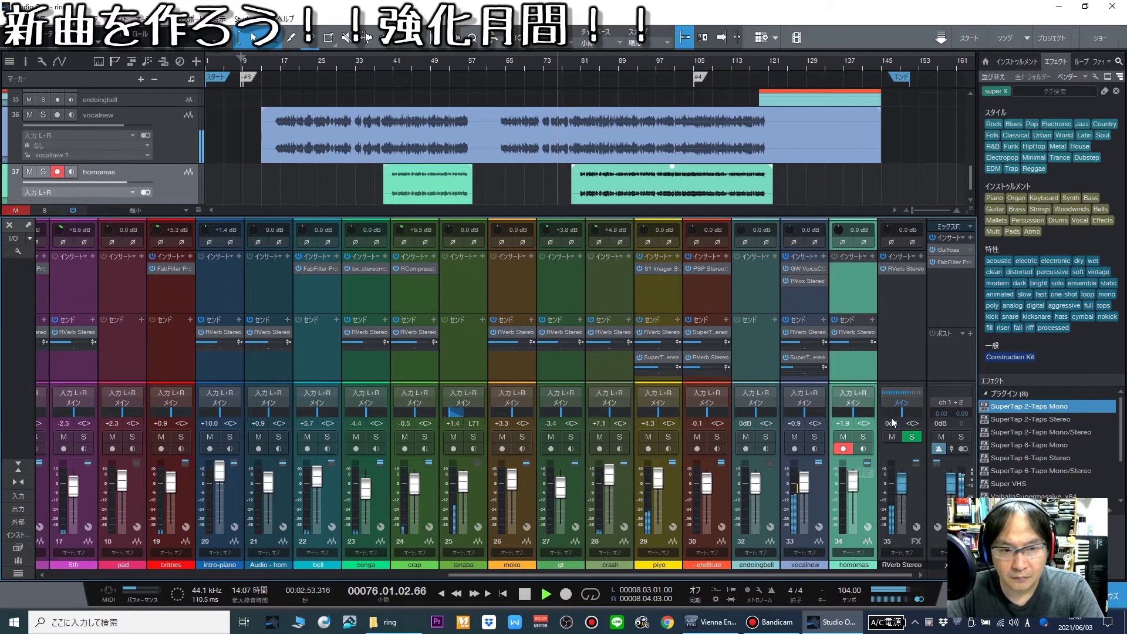
Adjust Gullfoss on the main channel to Recover 50% and Tame 54%.
left_click(902, 344)
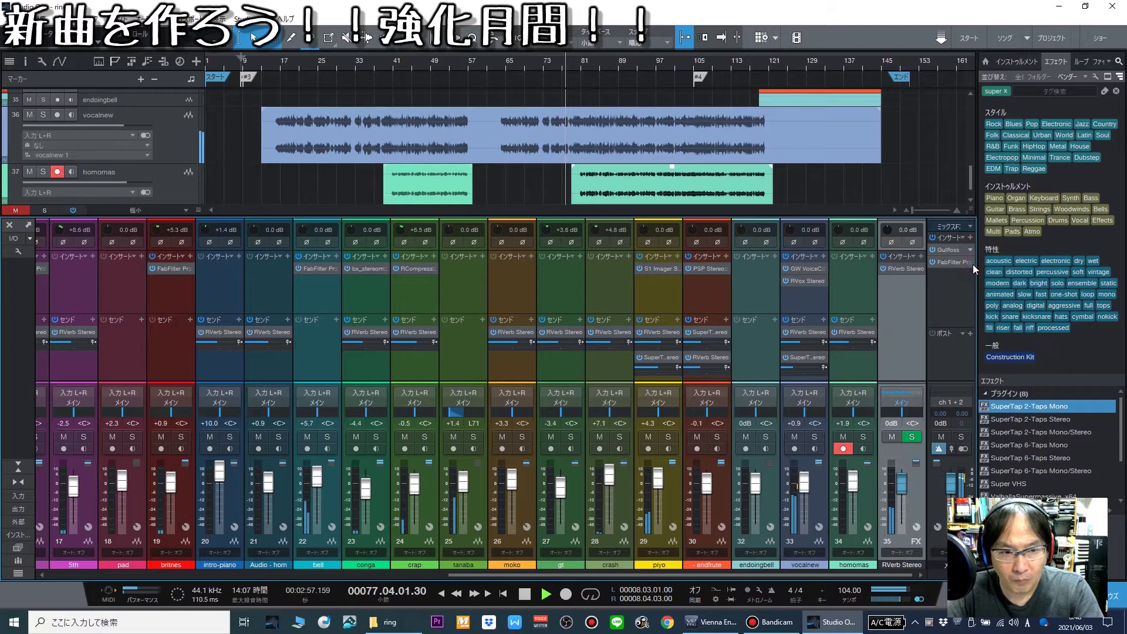
left_click(950, 250)
left_click_drag(567, 215, 517, 223)
left_click_drag(560, 215, 556, 220)
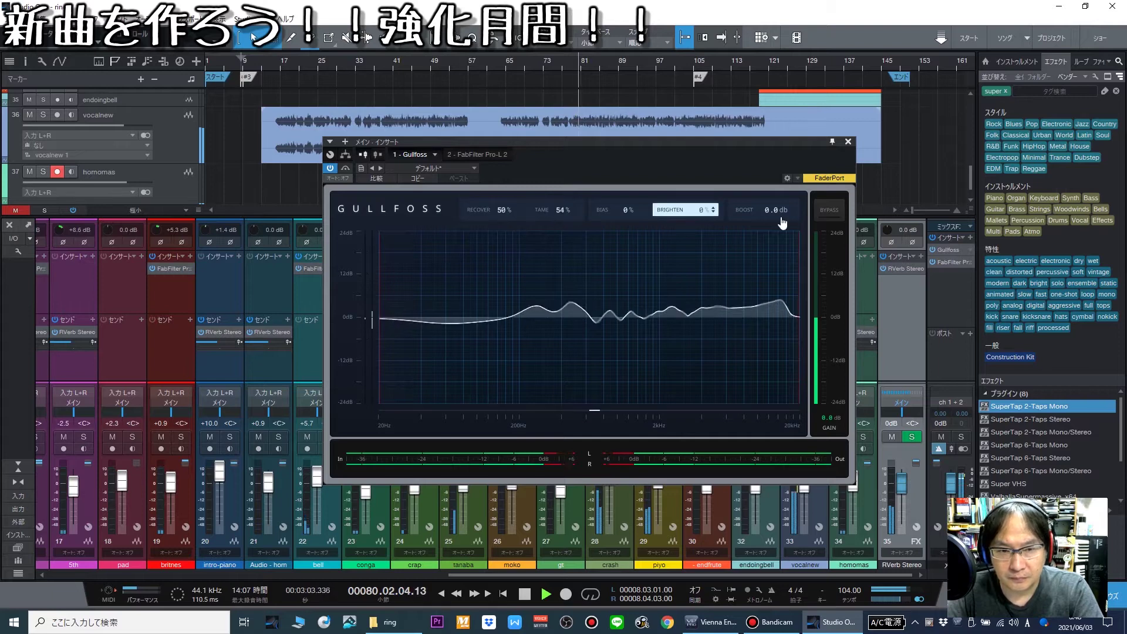
left_click(847, 142)
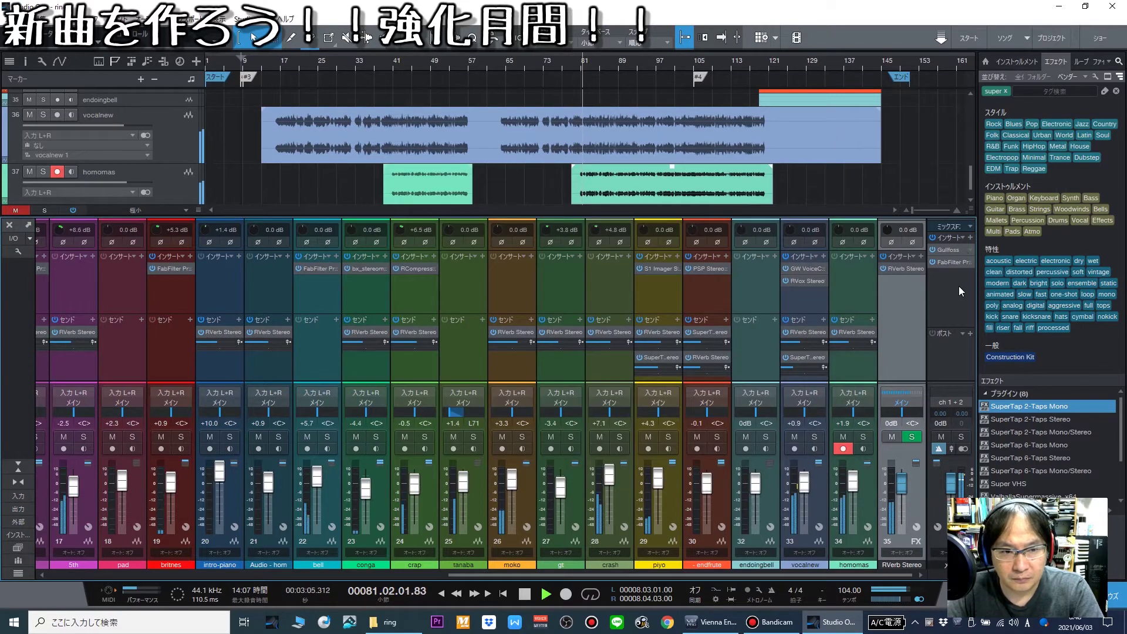
Load the Pro-L1 preset in the main channel's FabFilter Pro-L 2 with 4x oversampling, and reset the main clip indicator.
left_click(967, 263)
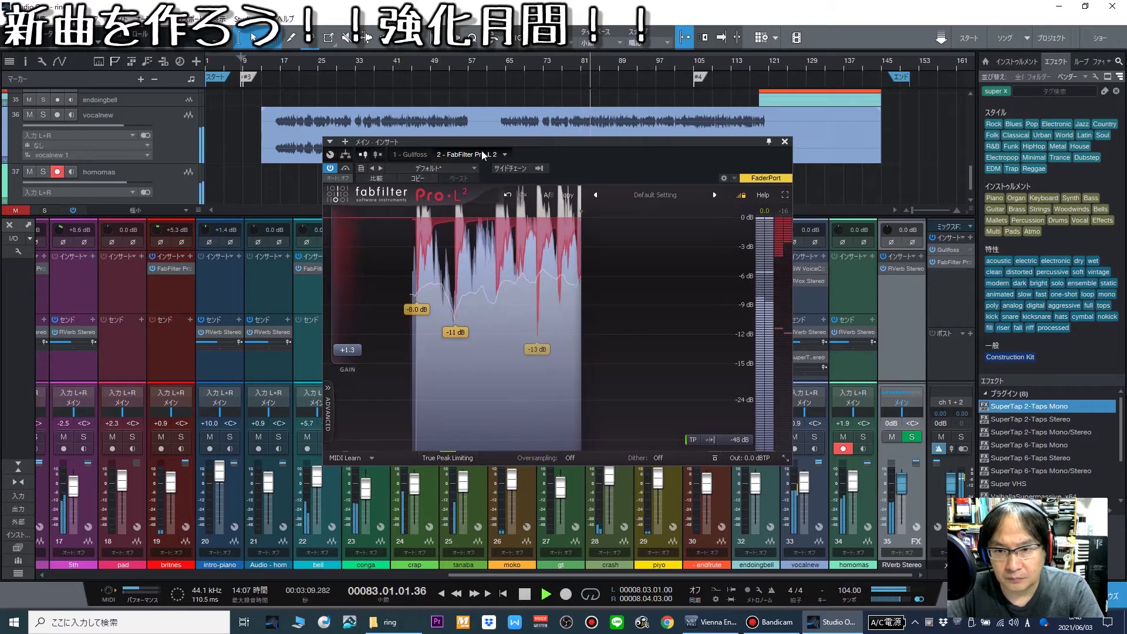
left_click(453, 169)
left_click(441, 196)
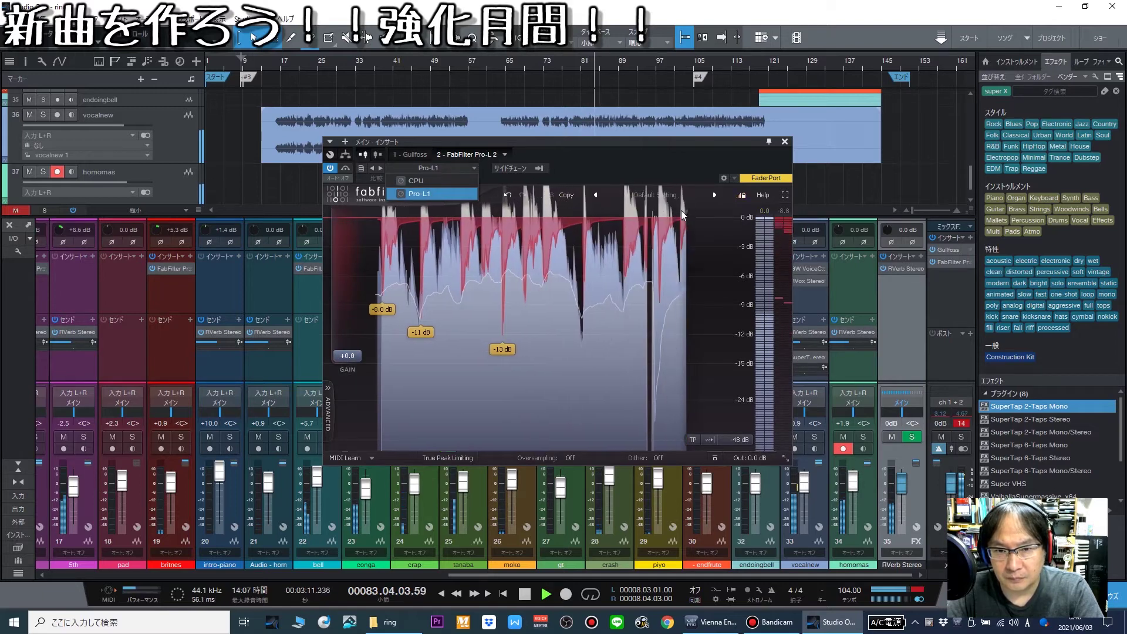
left_click(680, 167)
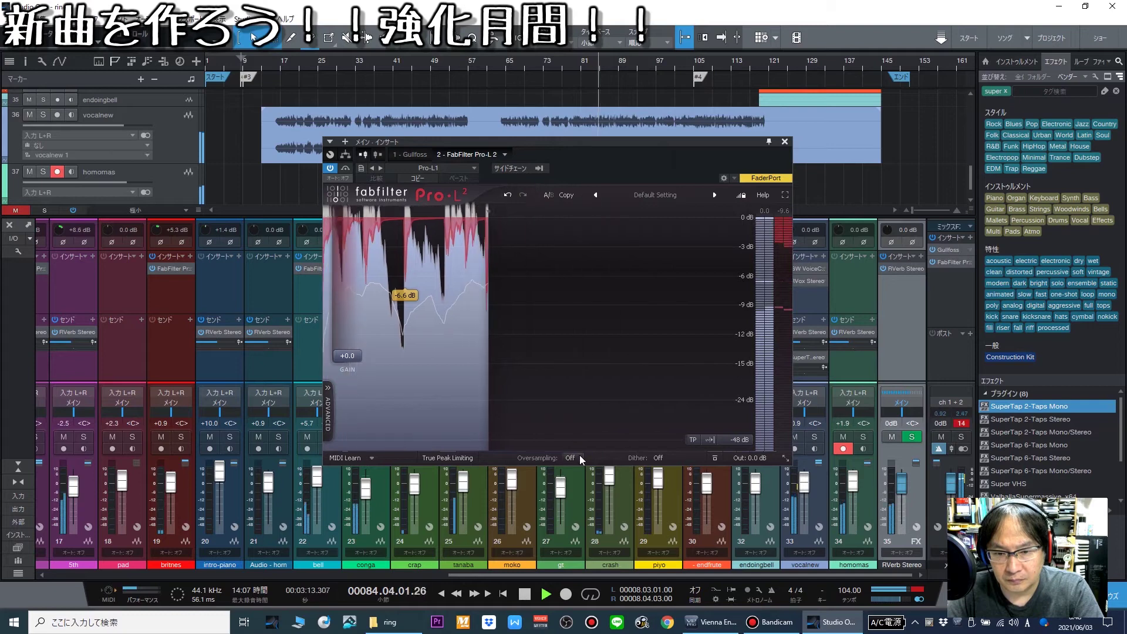
left_click(578, 457)
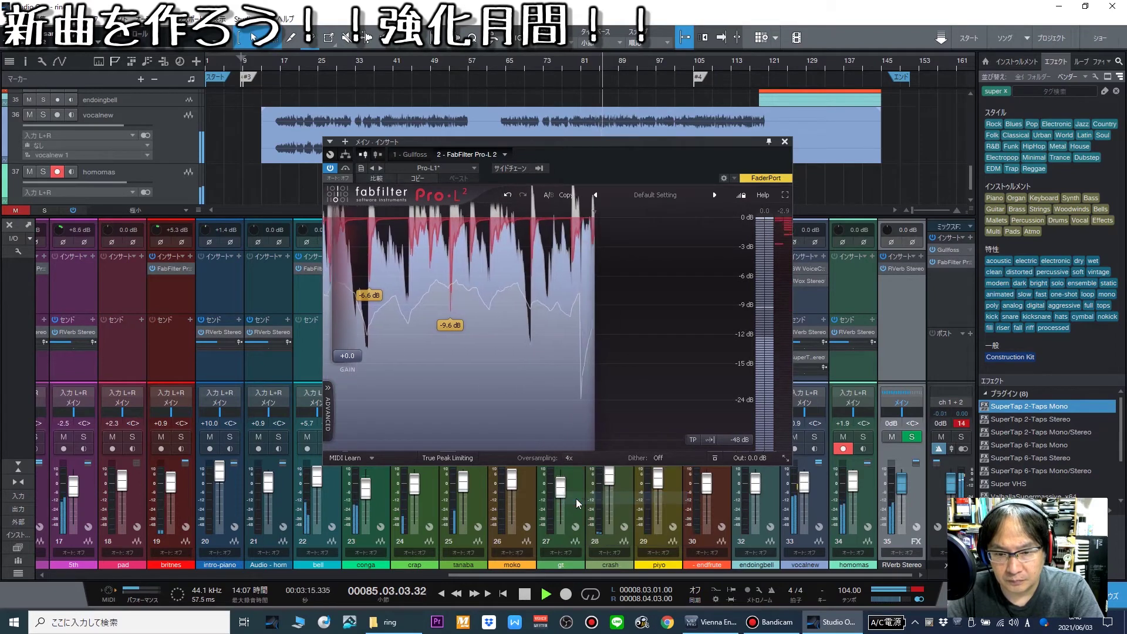
left_click(586, 497)
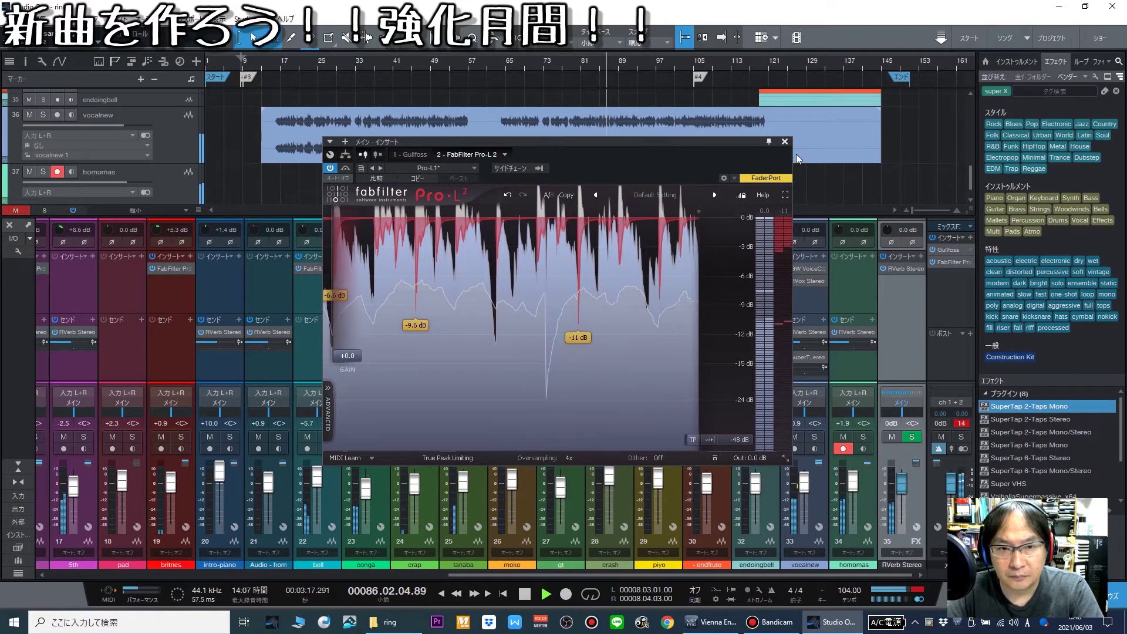
left_click(784, 142)
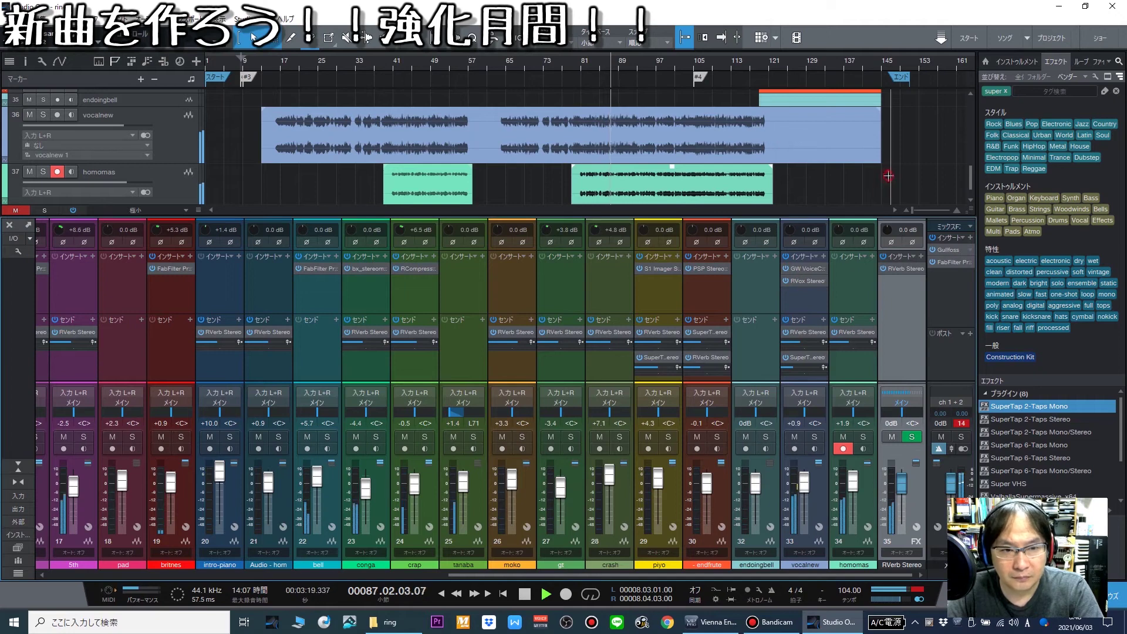
left_click(963, 424)
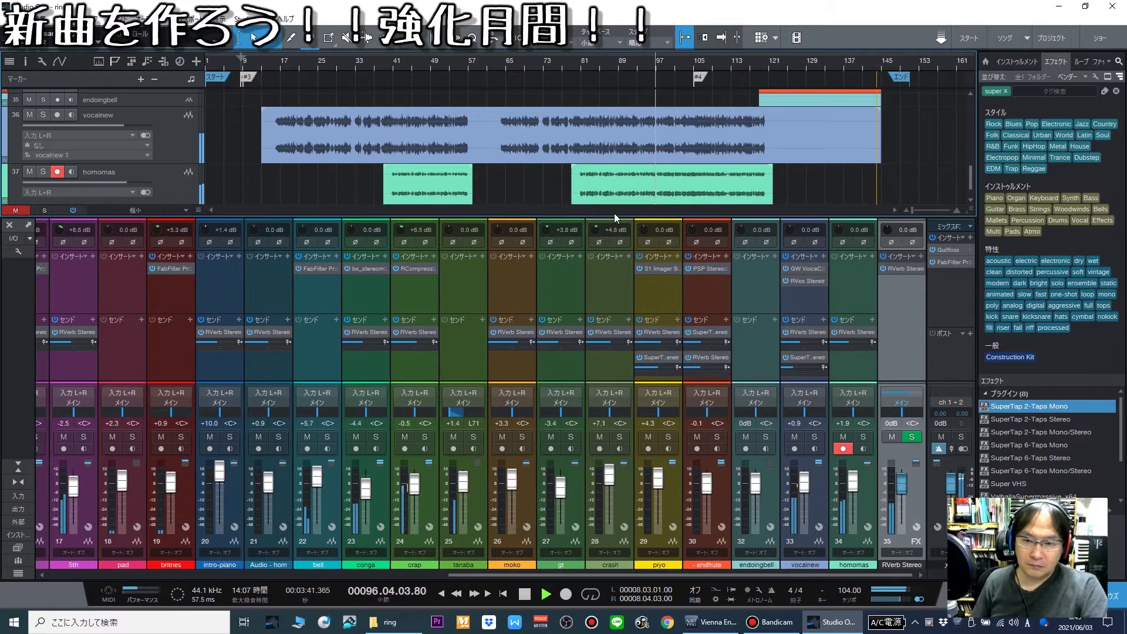
Insert Center Stereo on the main channel between Gullfoss and FabFilter Pro-L 2, and raise its Sides level slightly above 0.
left_click(13, 224)
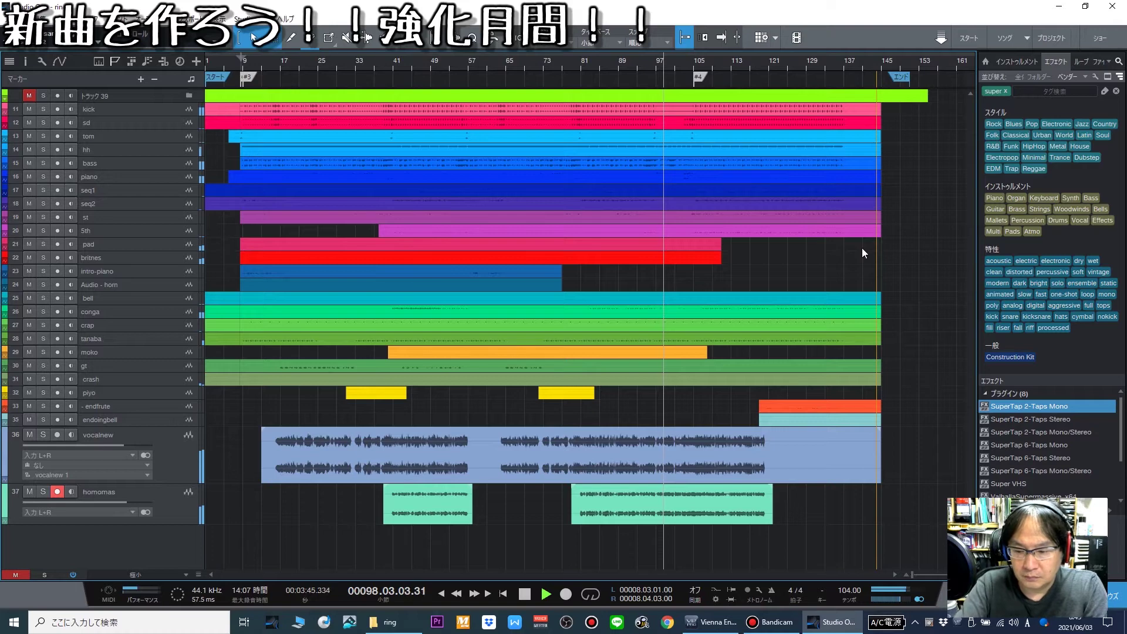
key("F3")
left_click(969, 237)
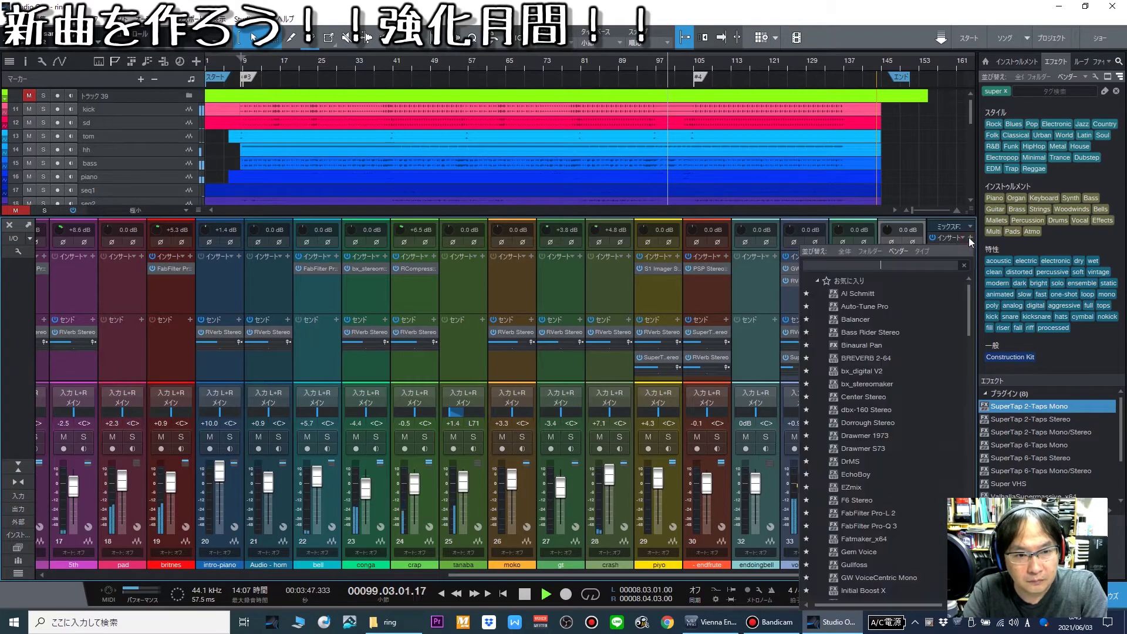
left_click(910, 394)
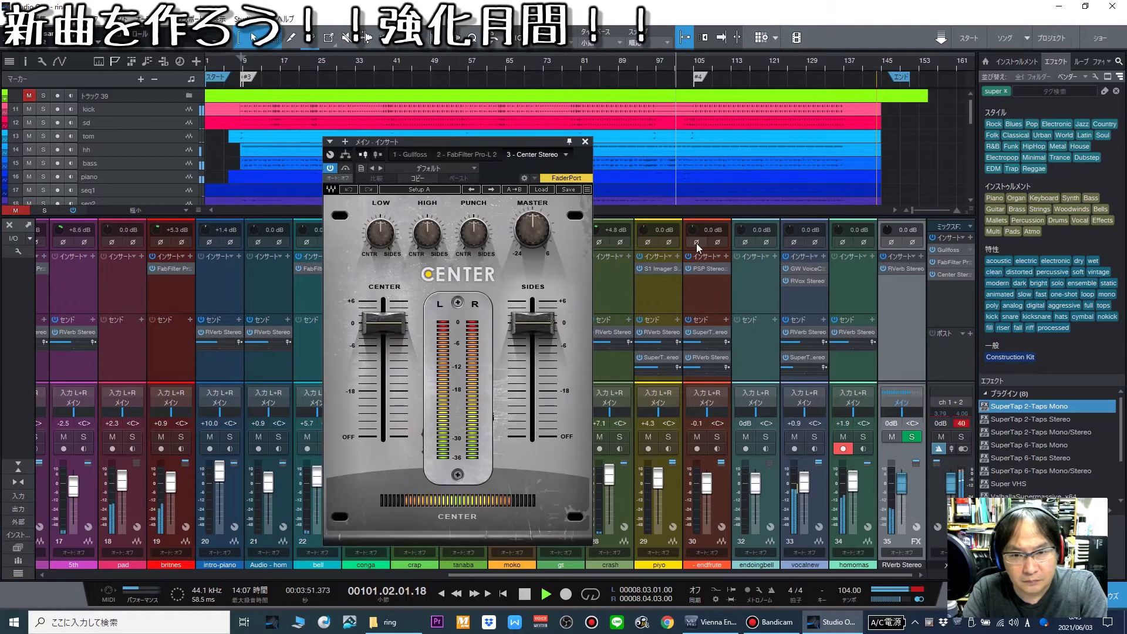
left_click_drag(949, 276, 950, 262)
mouse_move(532, 324)
left_mouse_down()
mouse_move(532, 309)
mouse_move(540, 321)
left_mouse_up()
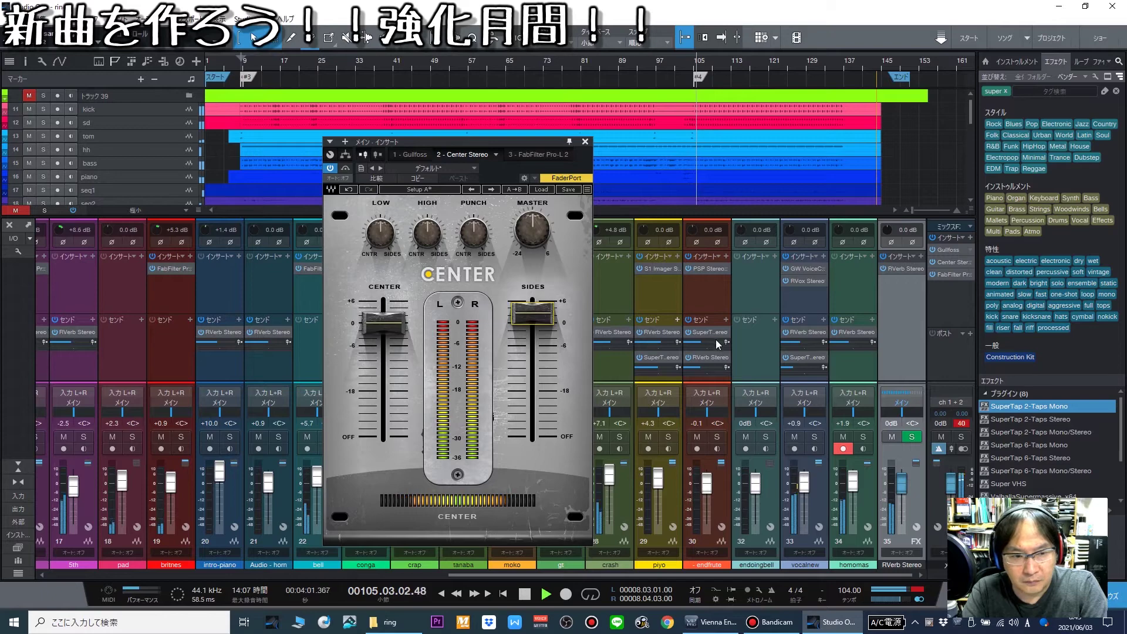
On the main channel, lower the Gullfoss gain to -2.4 dB and set the FabFilter Pro-L 2 gain to +1.8 dB.
left_click(948, 249)
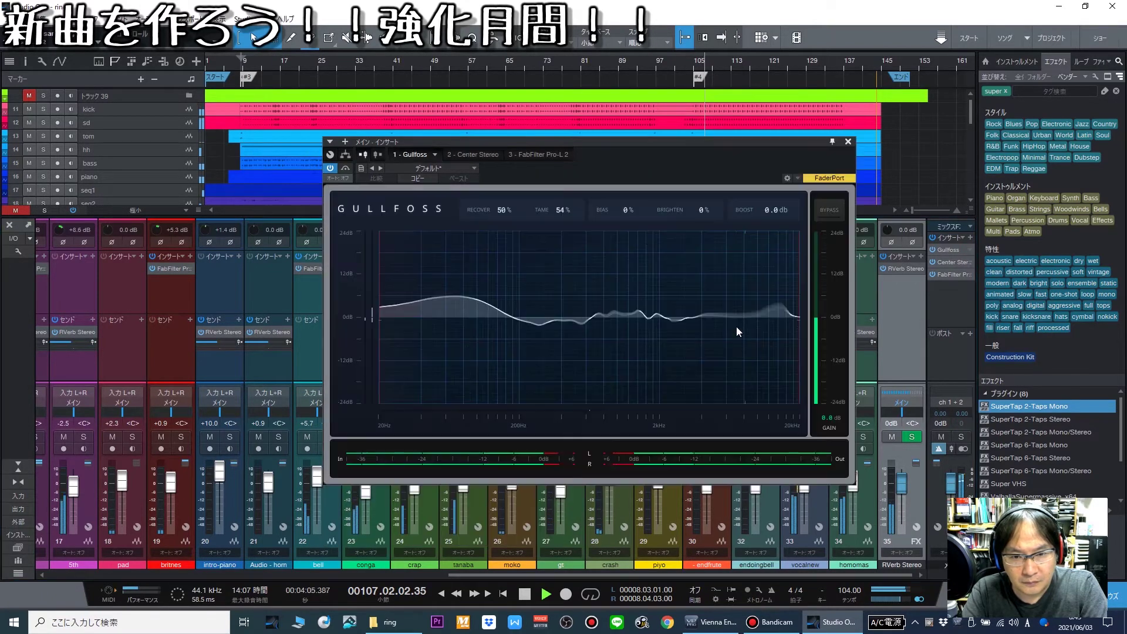
left_click_drag(818, 321, 817, 342)
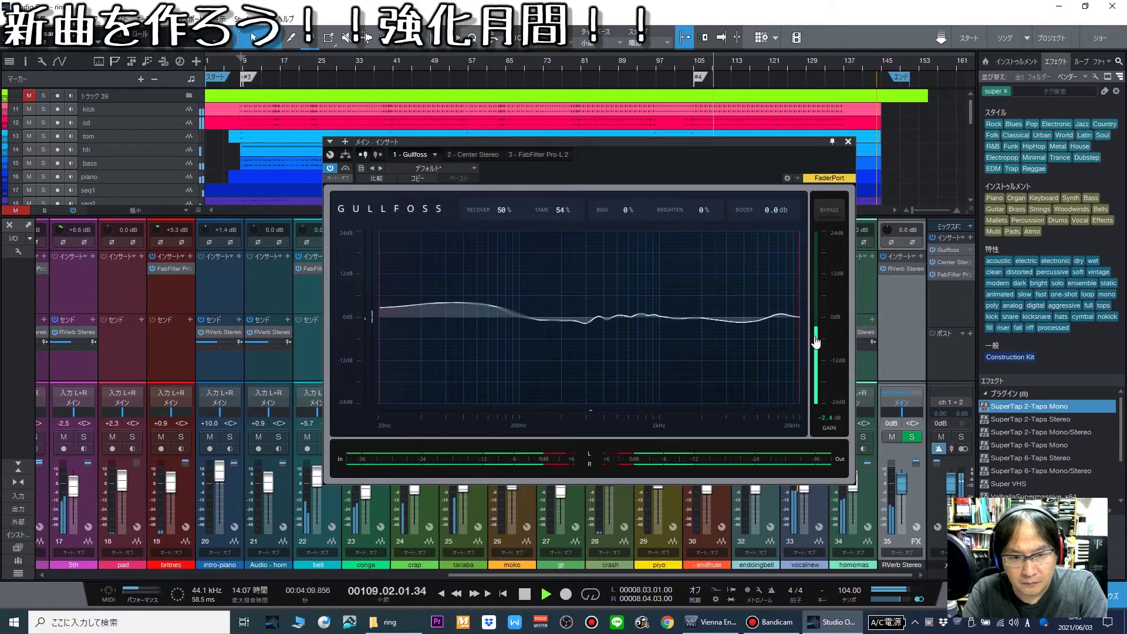
left_click(848, 141)
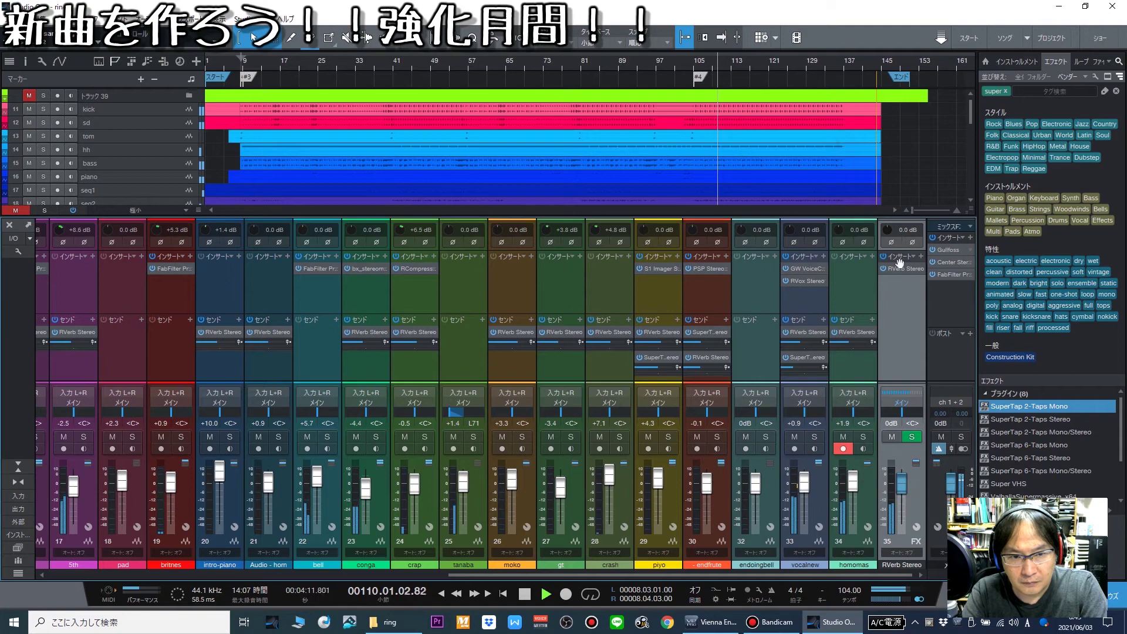
double_click(966, 276)
left_click_drag(339, 356, 341, 349)
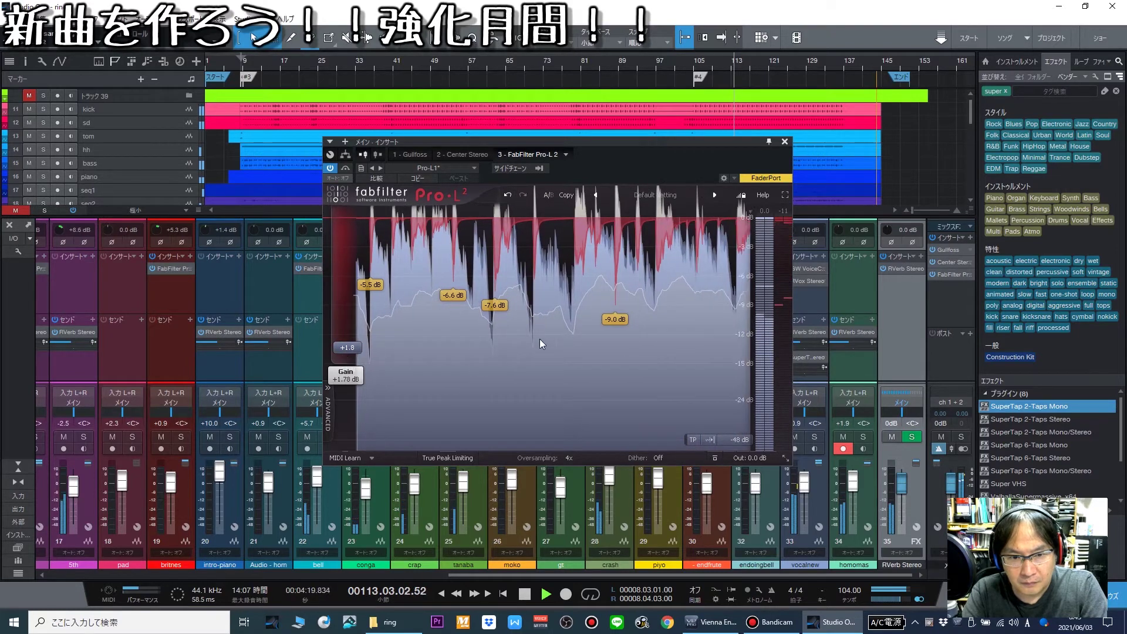
left_click(784, 142)
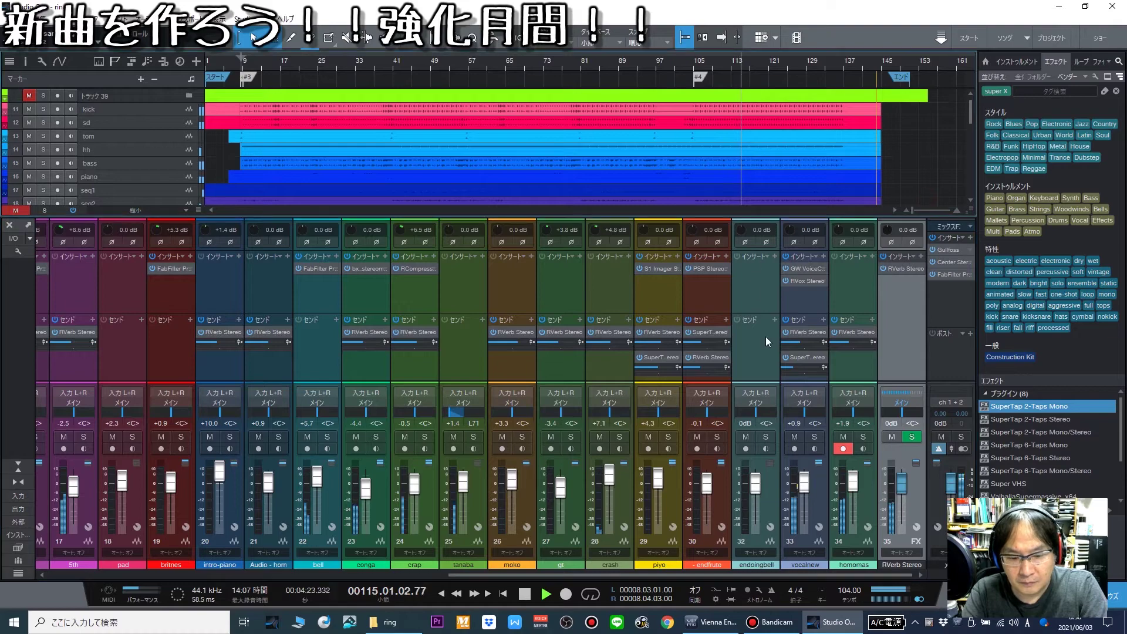
Show all mixer channels as narrow strips and select the piano channel.
key("F3")
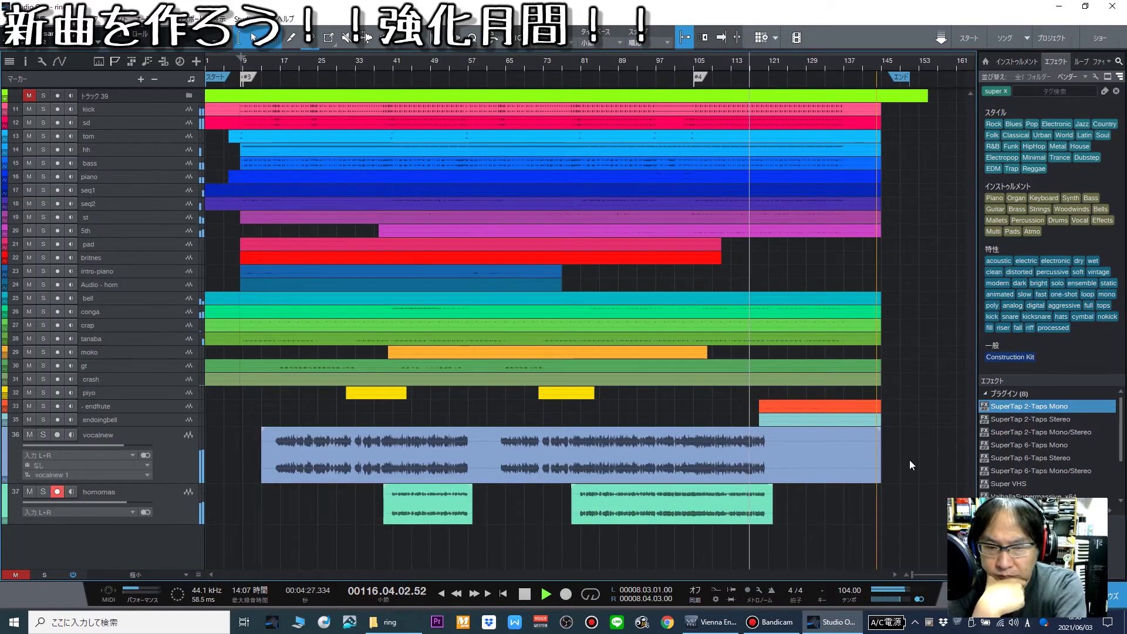
key("F3")
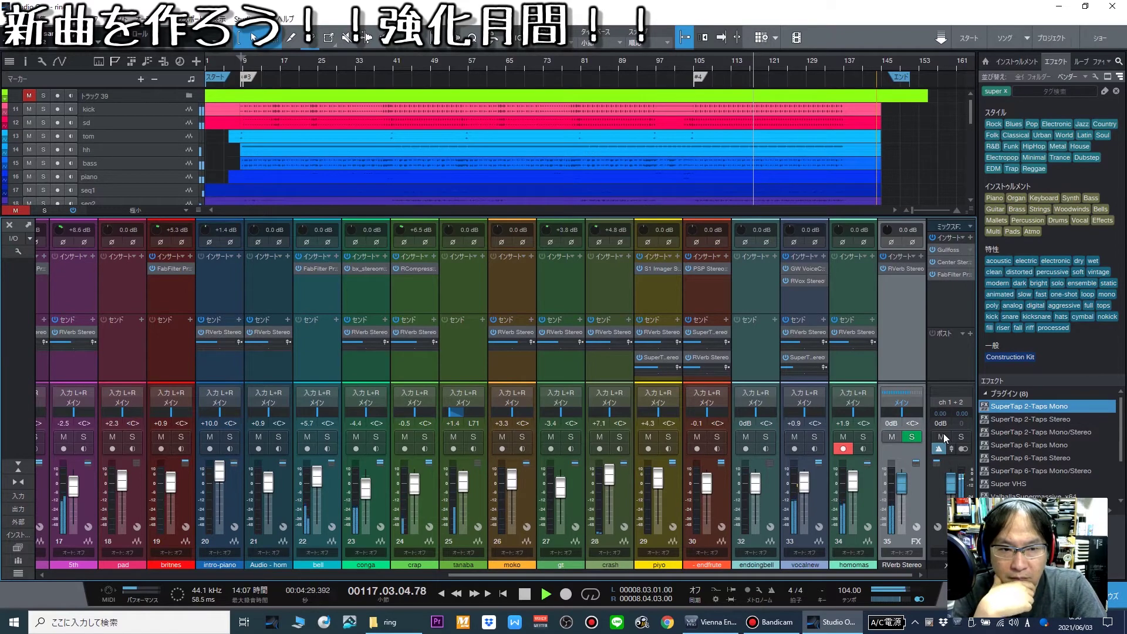
left_click(18, 482)
left_click(277, 290)
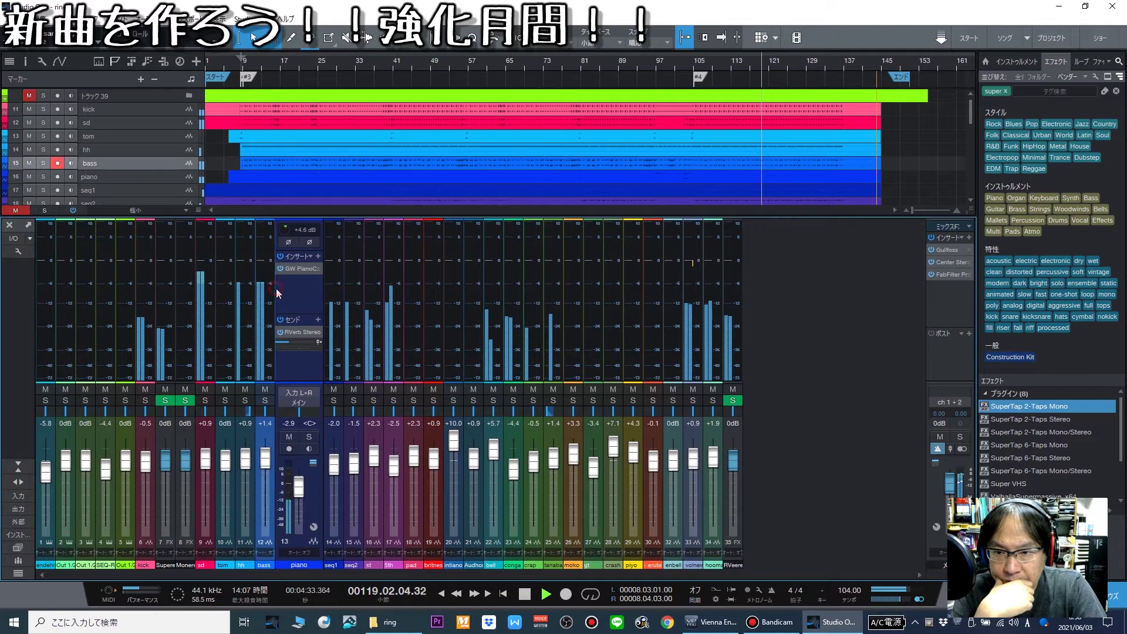
left_click(295, 292)
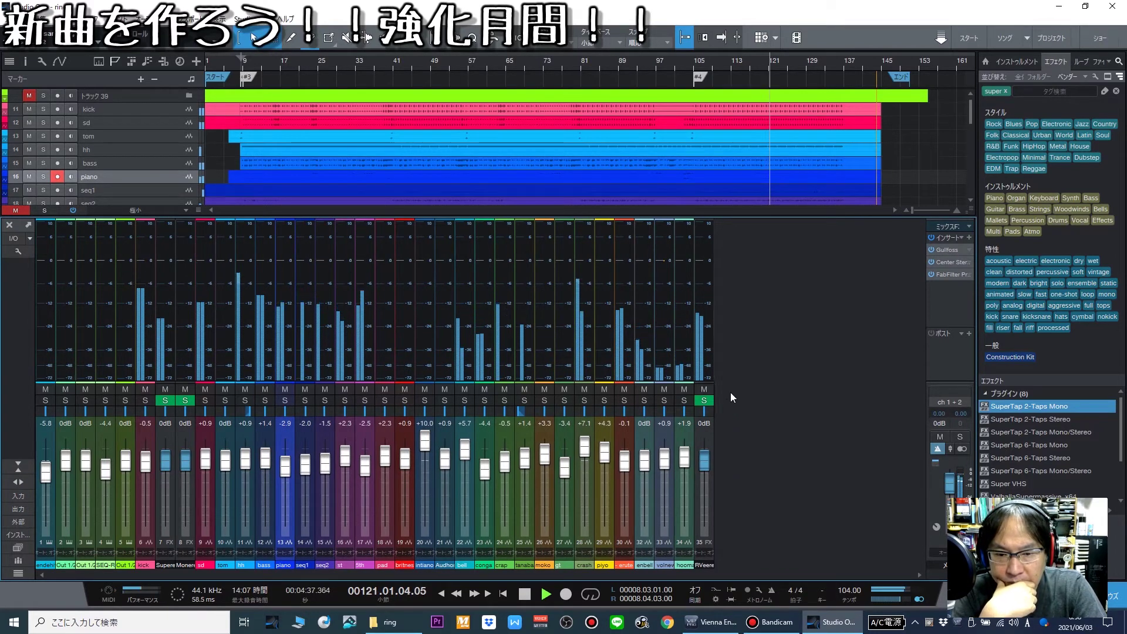
Set the endfrute channel to +5.2 dB and raise its SuperTap send level.
left_click(621, 350)
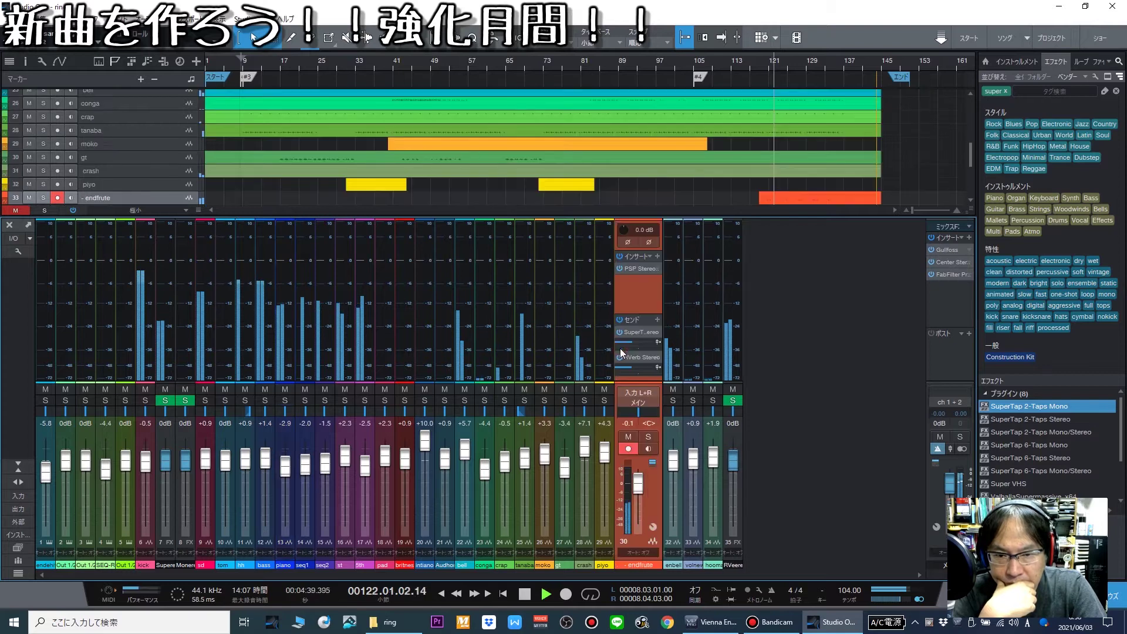
left_click_drag(638, 485, 642, 488)
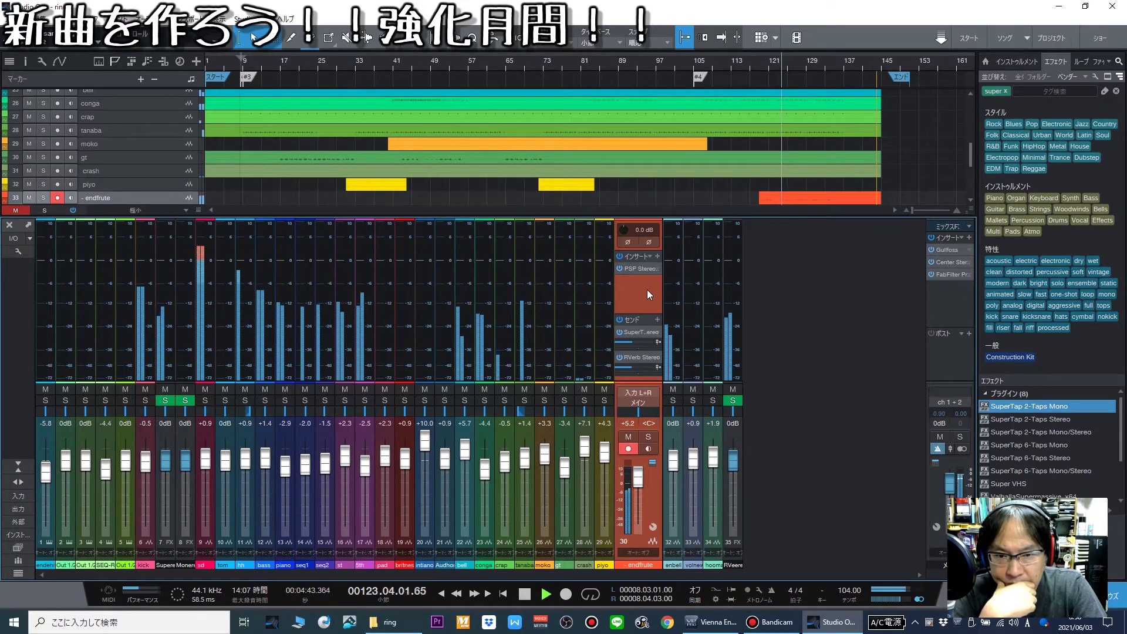
left_click_drag(635, 344, 640, 342)
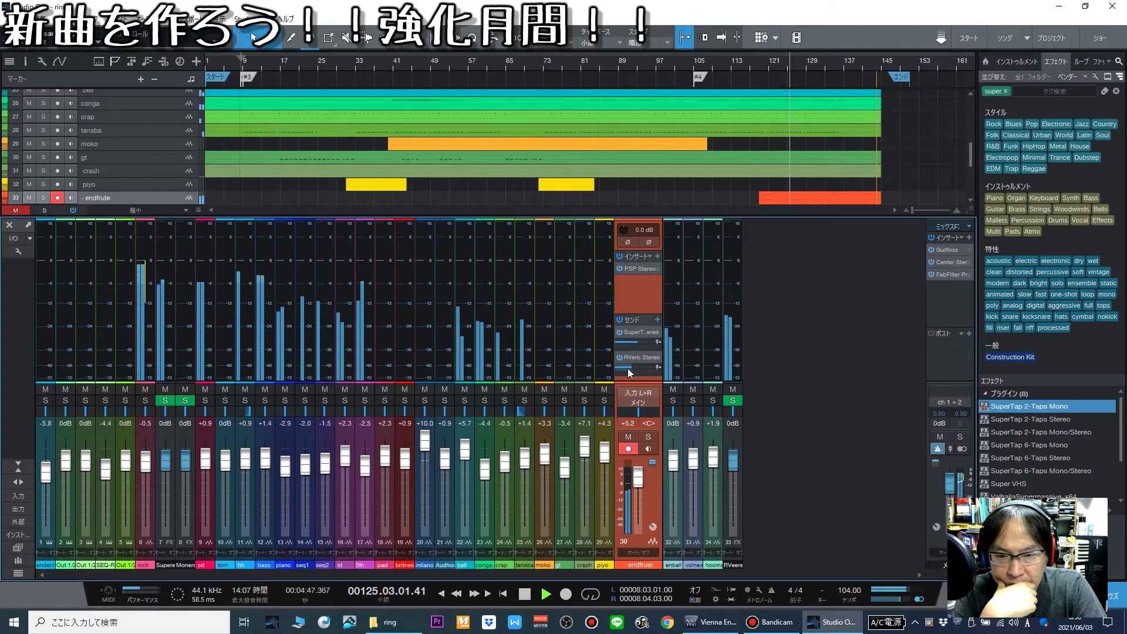
Insert FabFilter Pro-Q 3 after the PSP StereoController on the endfrute channel and load its low cut preset.
left_click(658, 257)
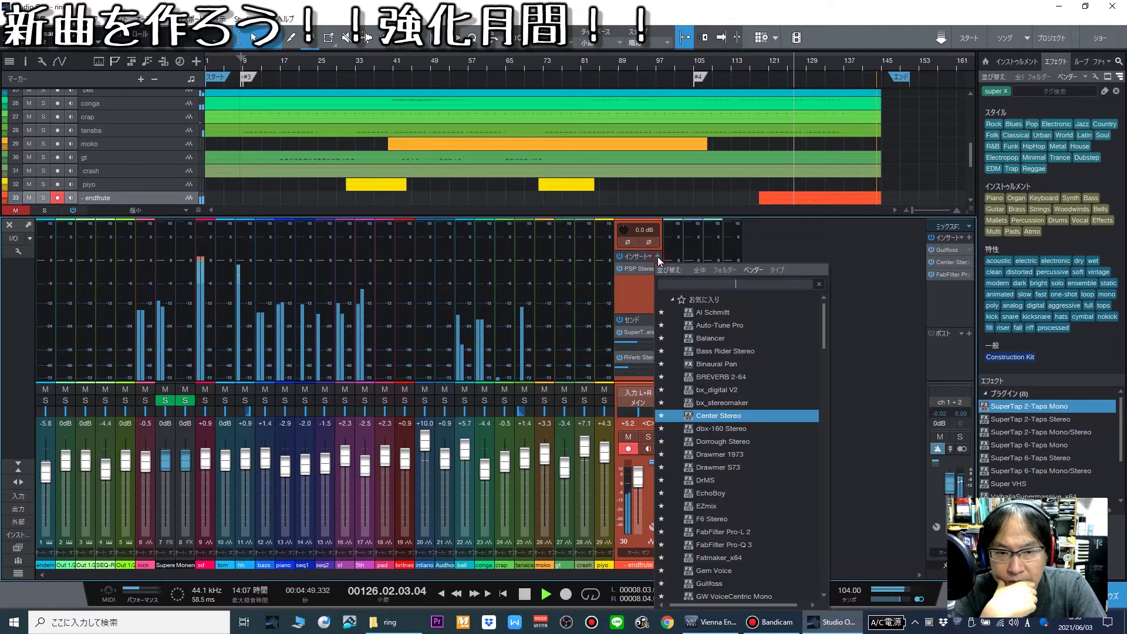
left_click(733, 539)
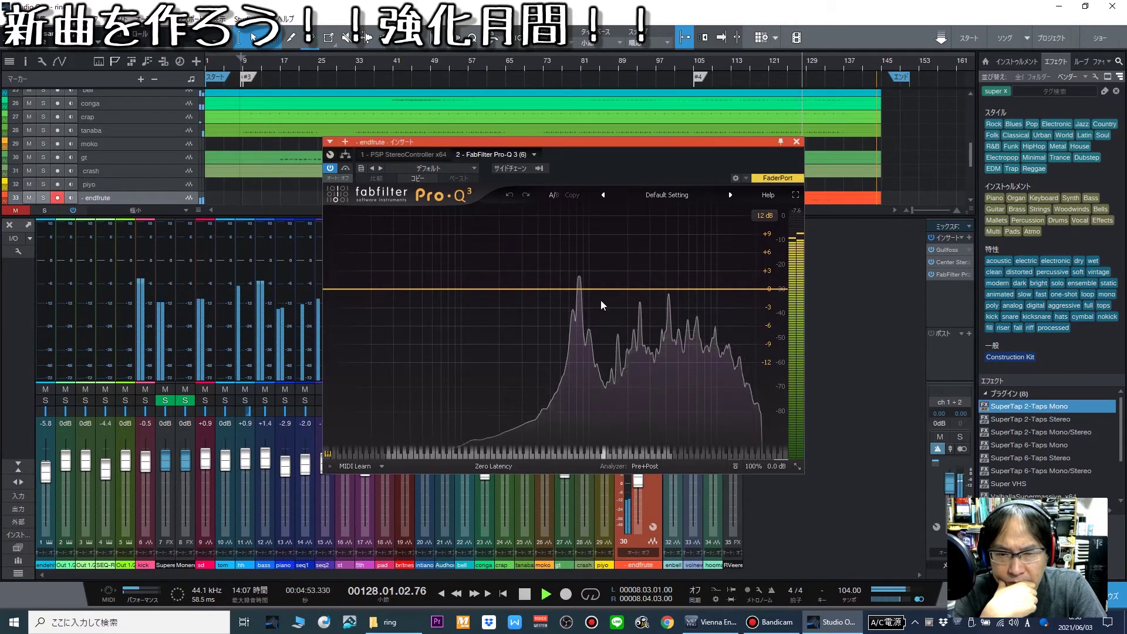
left_click(473, 169)
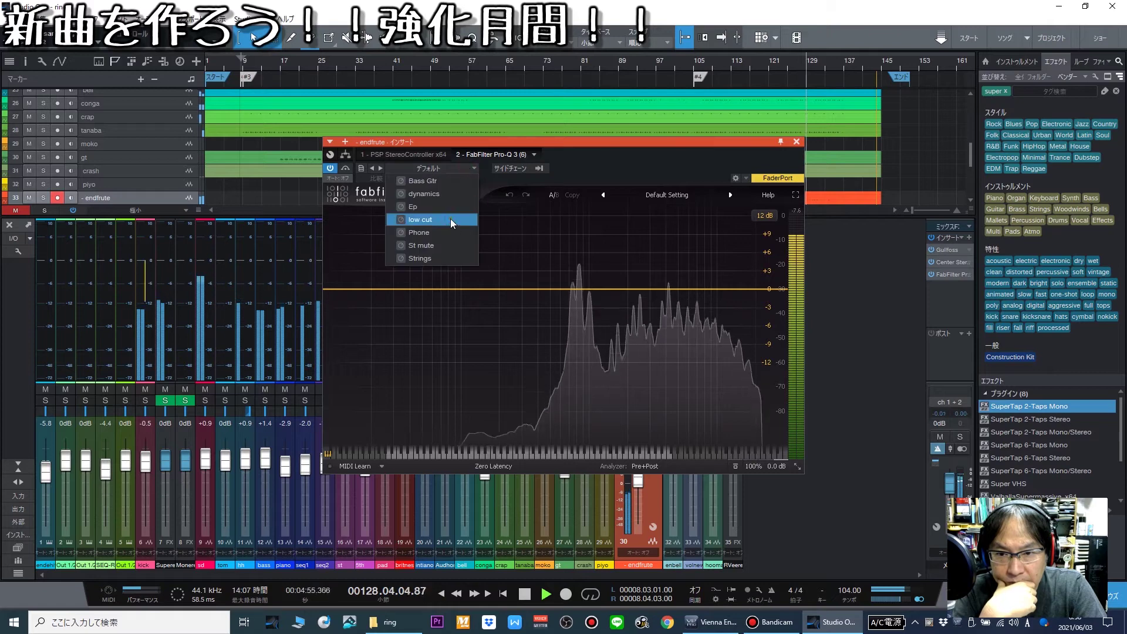
left_click(450, 218)
In the endfrute Pro-Q 3, move the low cut to about 468 Hz and add a slight bell boost near 8.5 kHz.
left_click(444, 290)
left_click_drag(444, 290, 541, 296)
left_click_drag(687, 282, 707, 284)
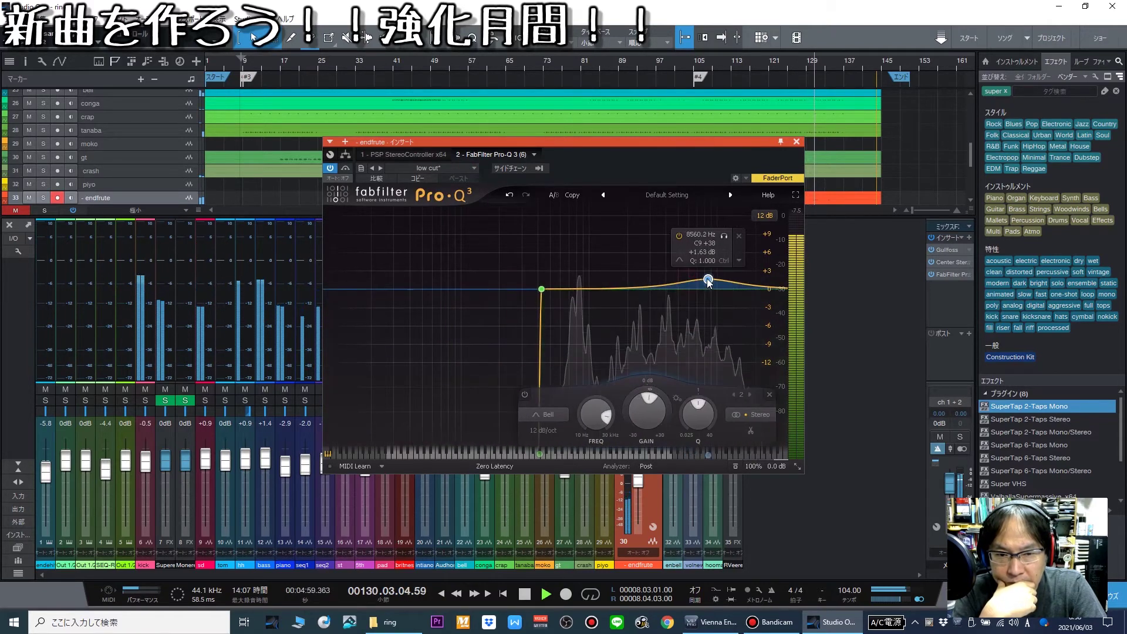
left_click_drag(542, 290, 554, 297)
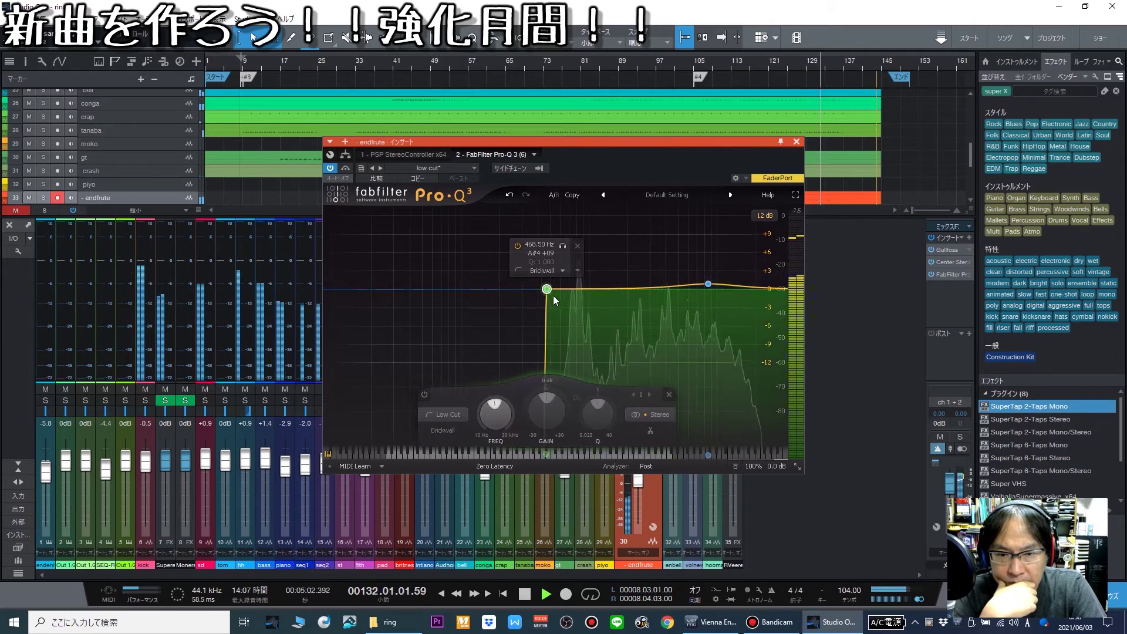
left_click(796, 141)
Lower the endfrute channel to +1.9 dB and save the song with the mixer closed.
left_click_drag(643, 480, 641, 485)
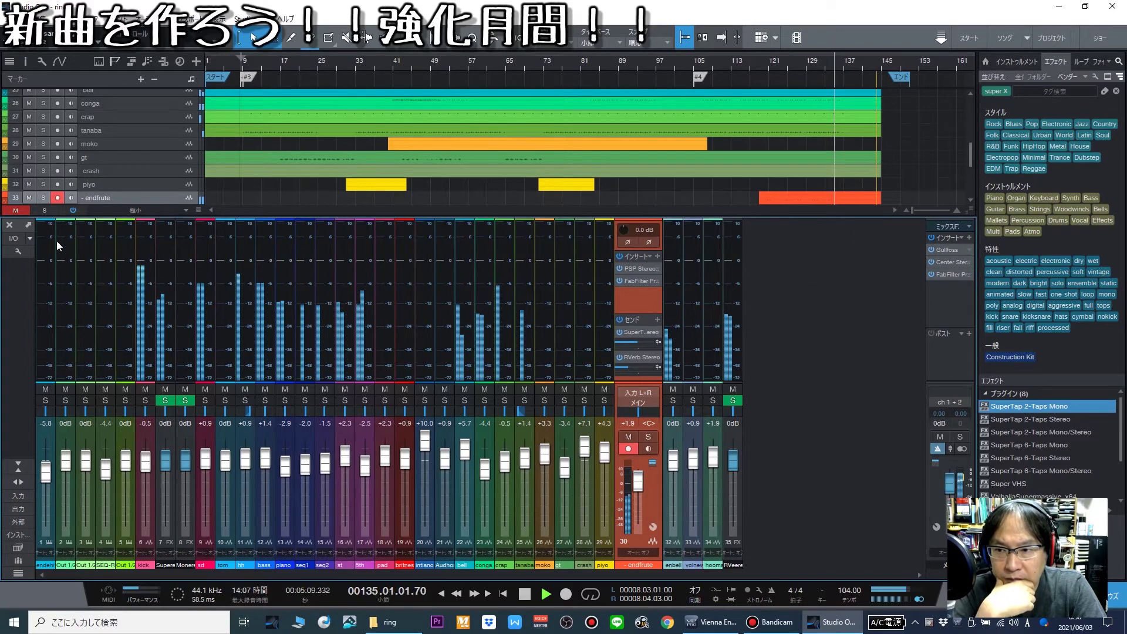
left_click(9, 226)
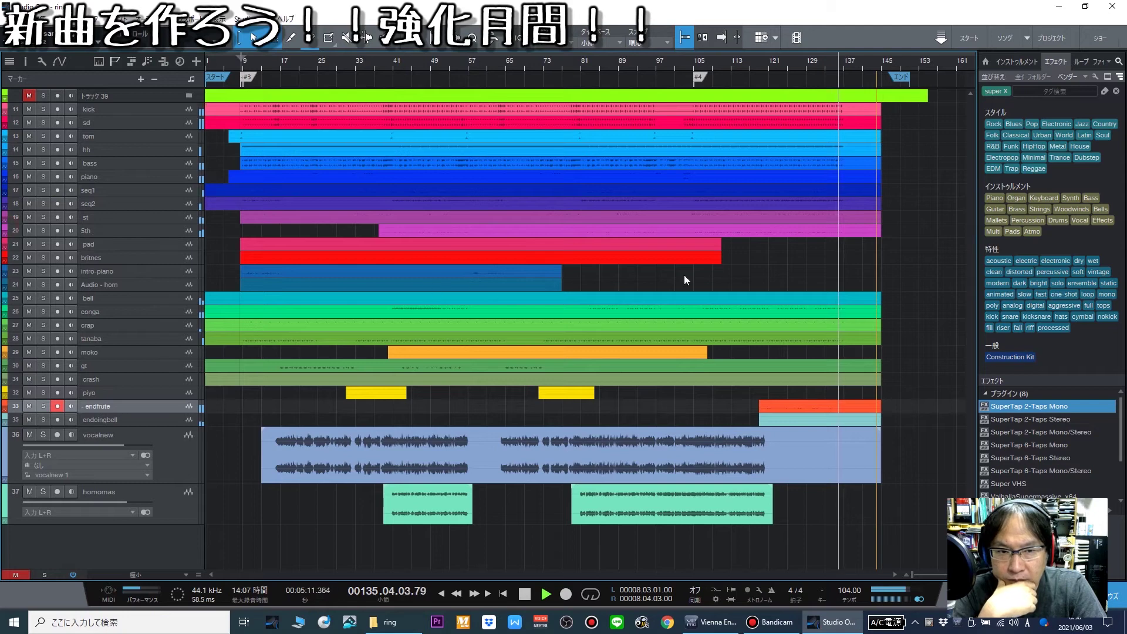
key("ctrl+s")
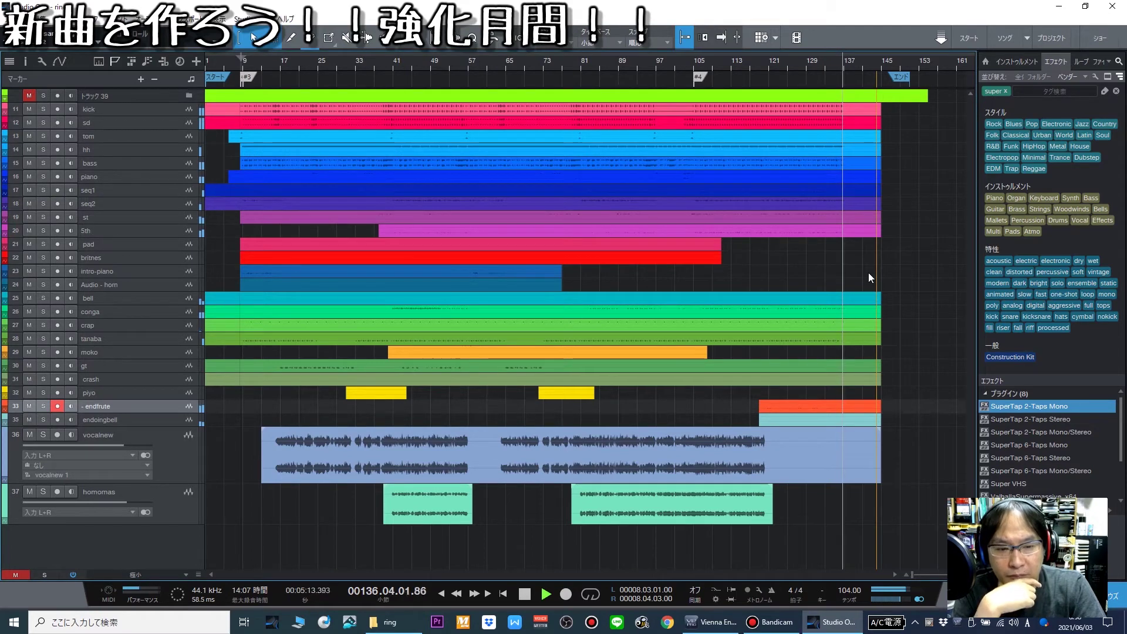
Replay the song from bar 8 and open the tom track's audio event in the editor.
key("space")
key("KP_0")
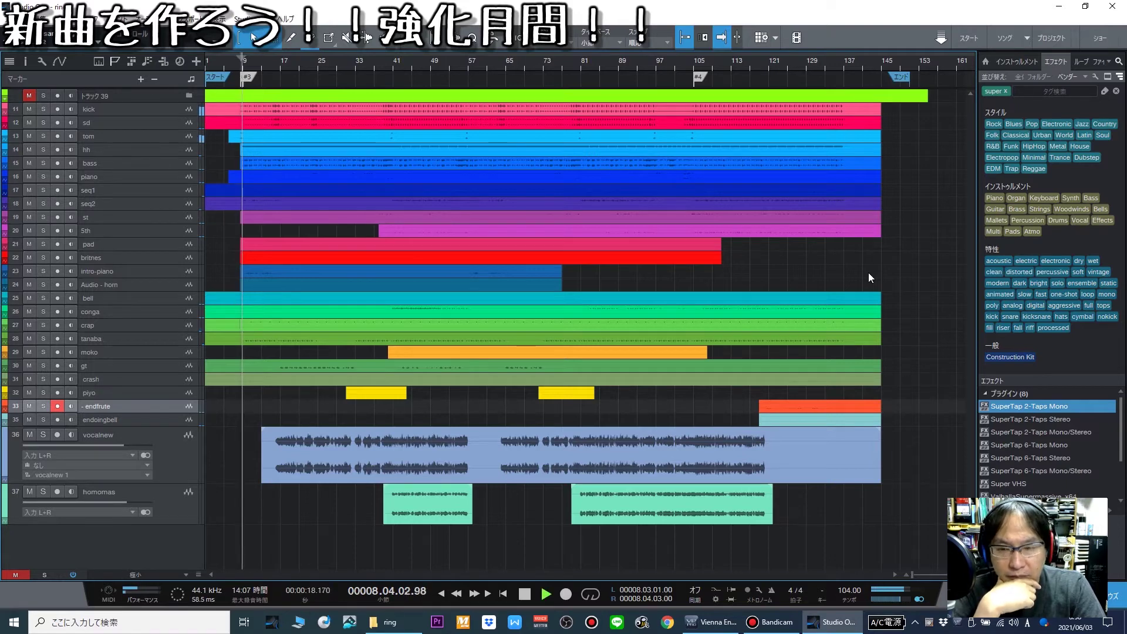
left_click(139, 136)
key("space")
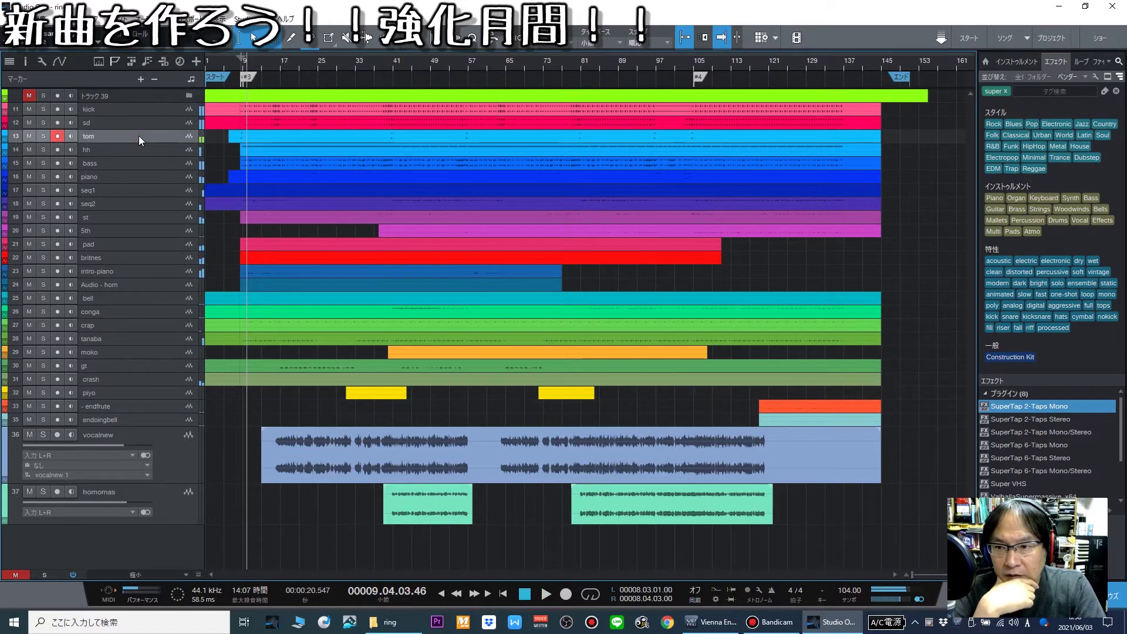
double_click(315, 139)
key("space")
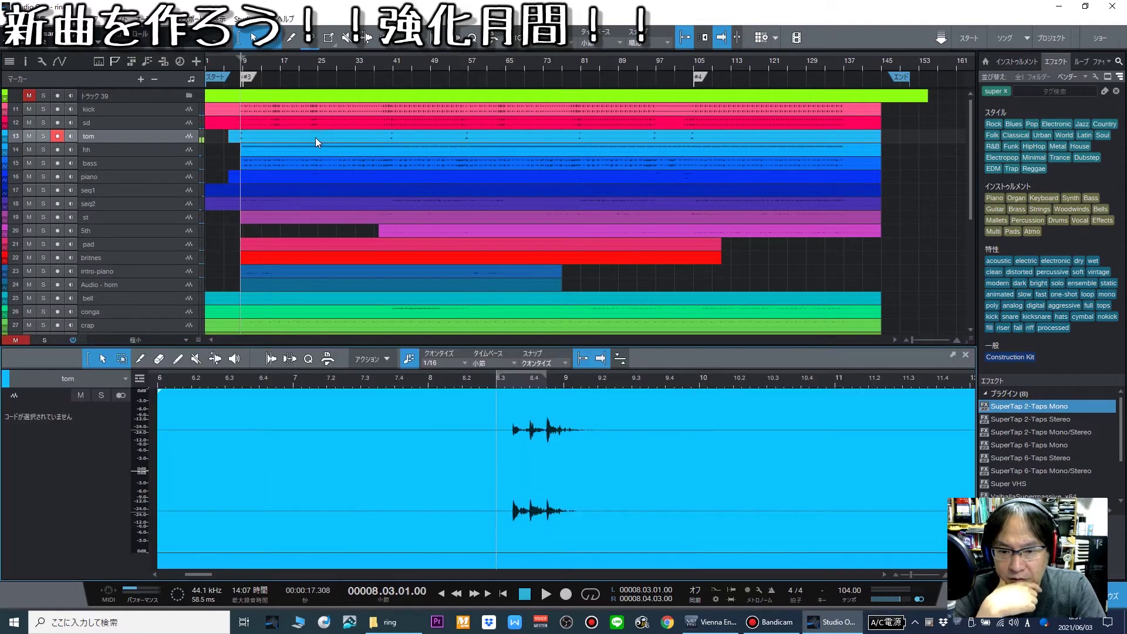
key("space")
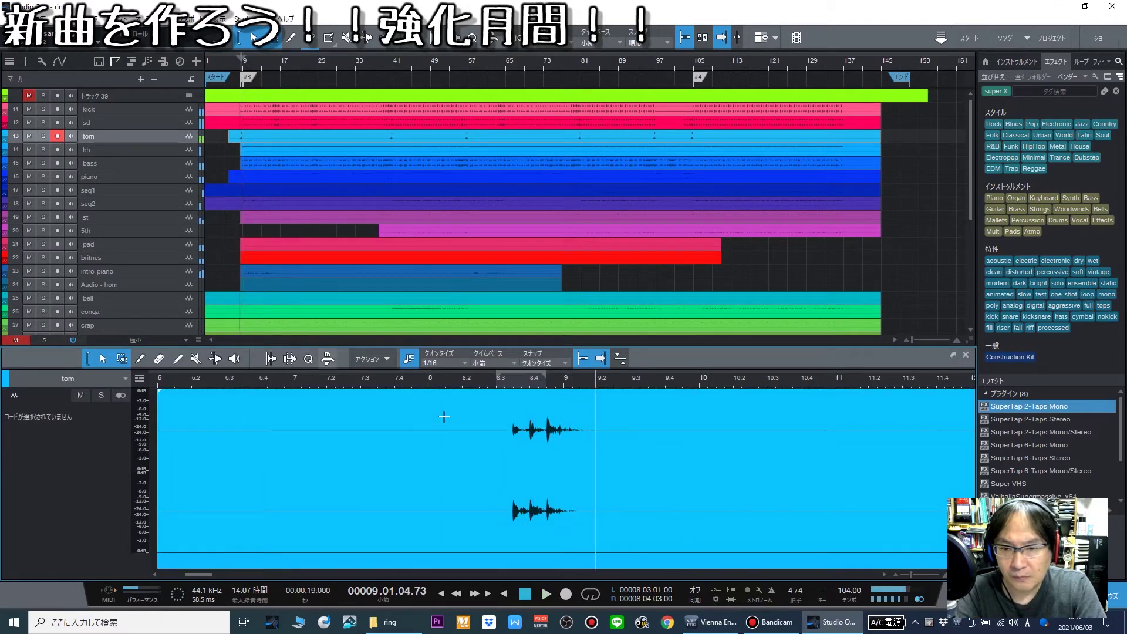
Raise the volume of the whole tom audio event, replay the tom fill, and close the editor.
key("w")
key("w")
key("w")
key("w")
key("w")
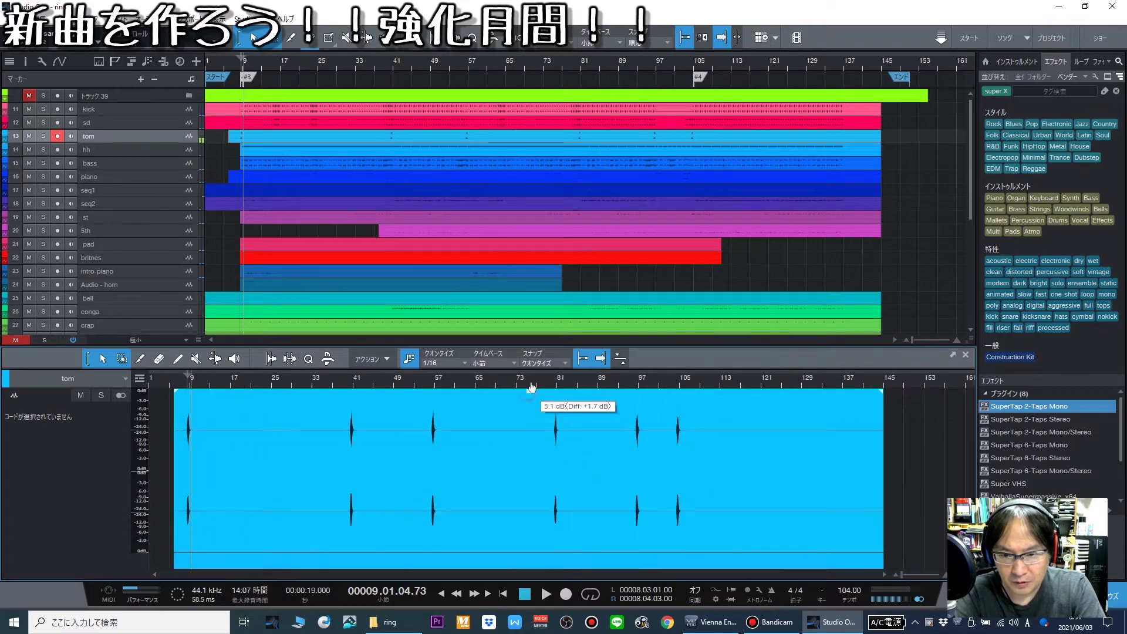
key("space")
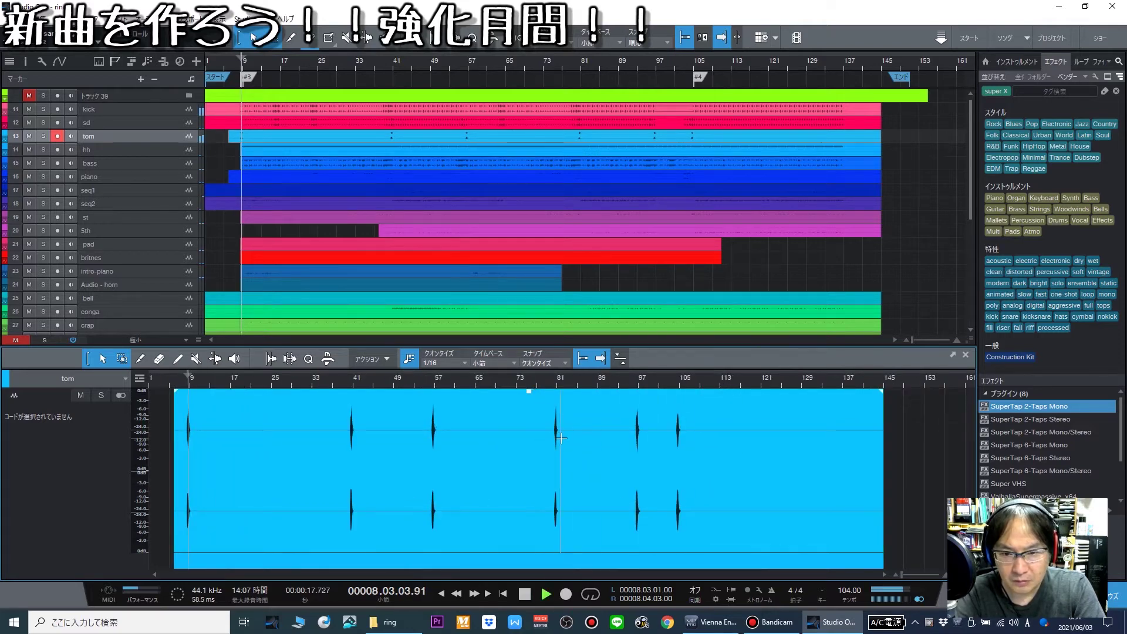
left_click(965, 354)
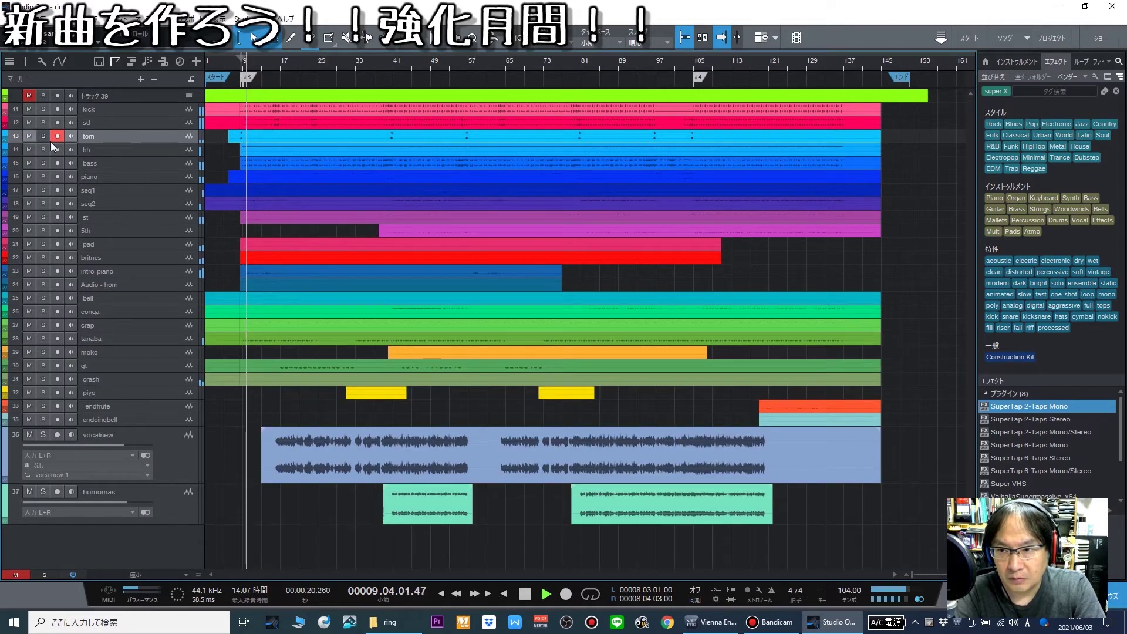
Show the mixer, expand the tom channel strip, and raise its input gain to +2.4 dB.
key("F3")
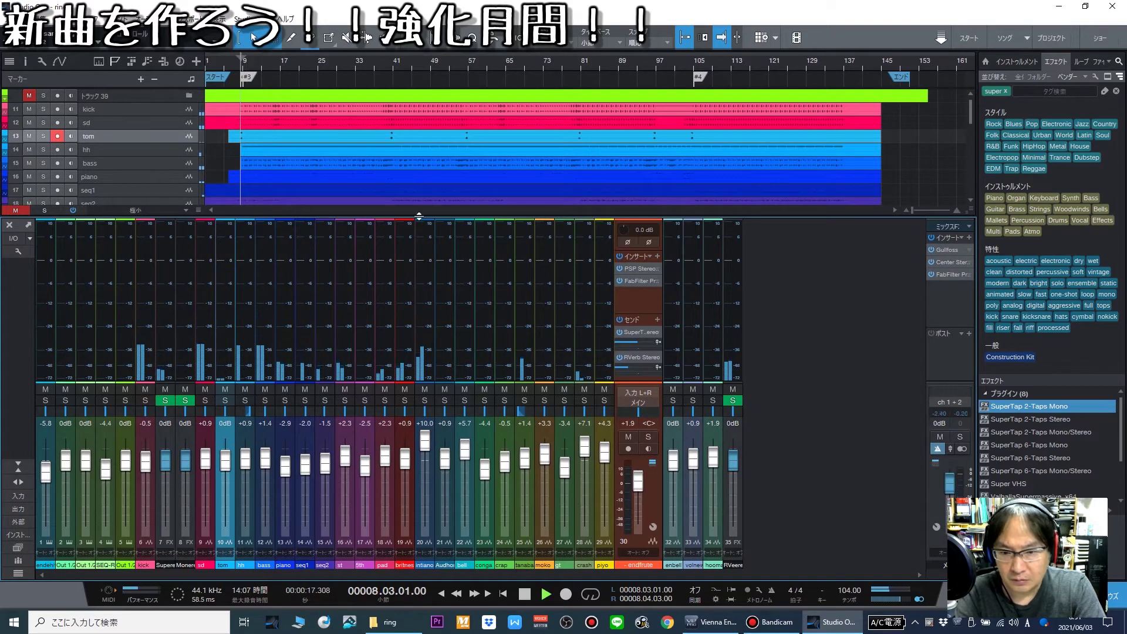
key("e")
key("space")
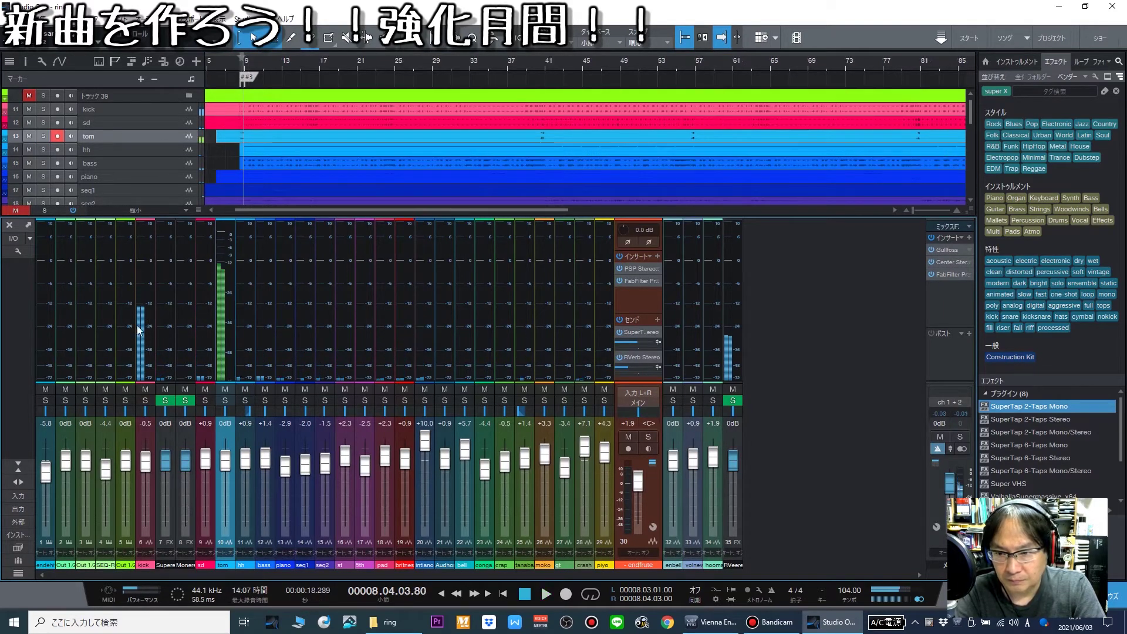
double_click(224, 338)
key("e")
key("e")
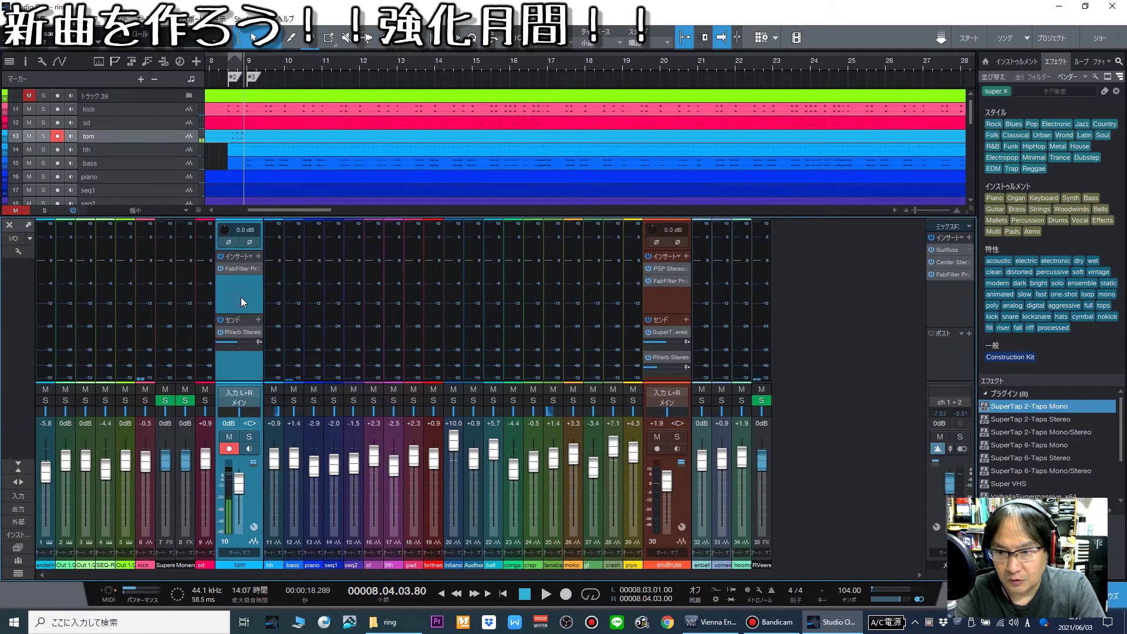
Insert S1 Imager Stereo after FabFilter Pro-Q 3 on the tom channel.
left_click(258, 256)
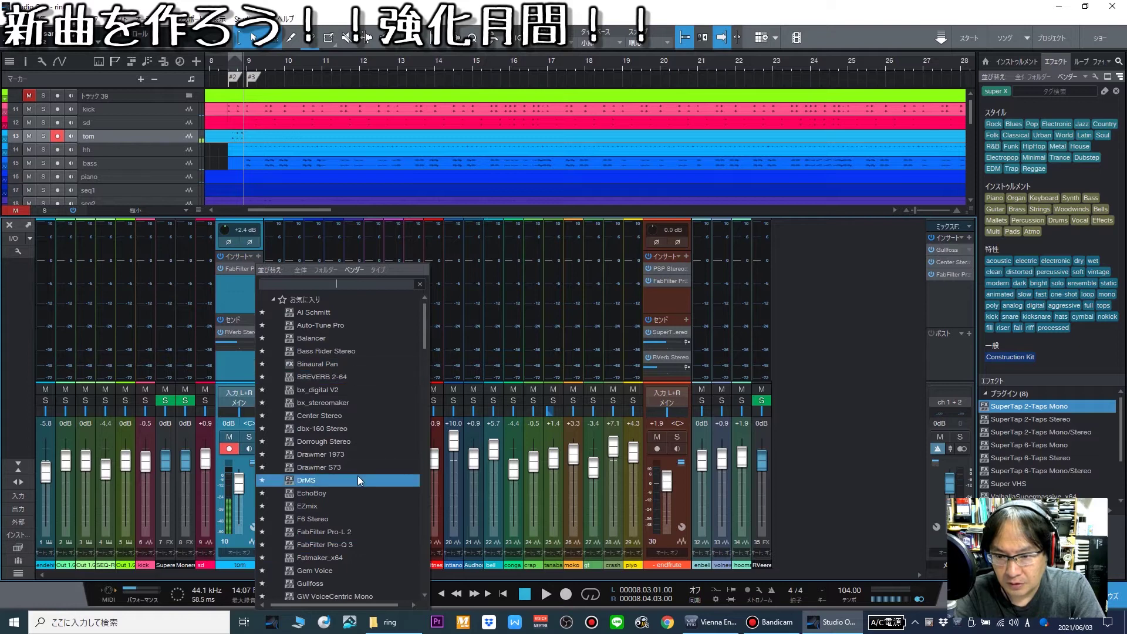
scroll(358, 475, "down", 3)
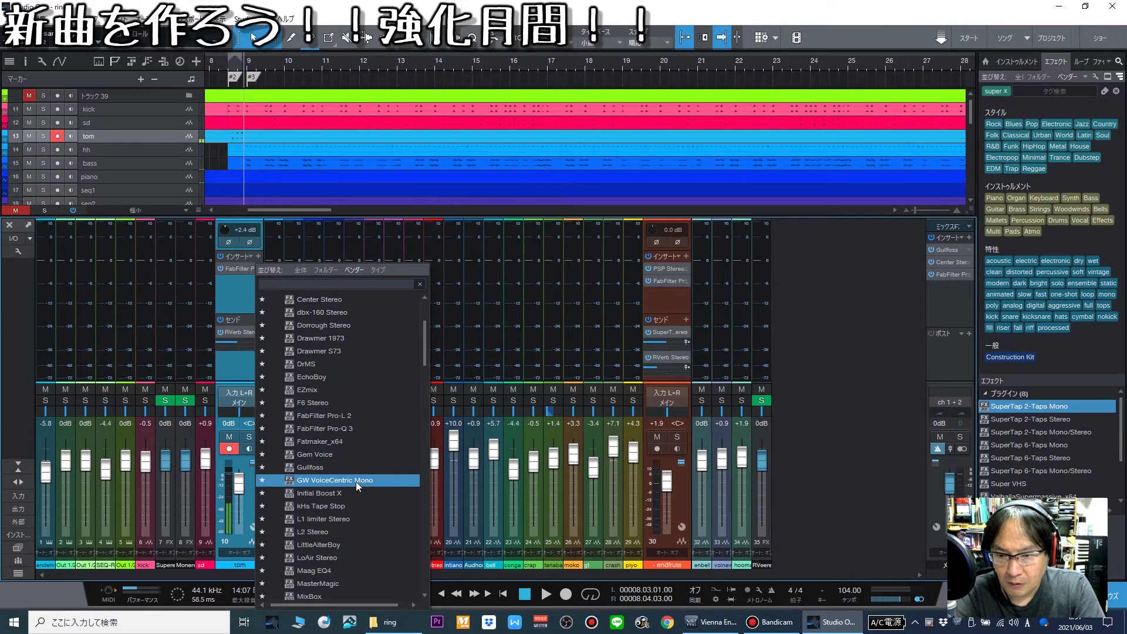
scroll(344, 534, "down", 3)
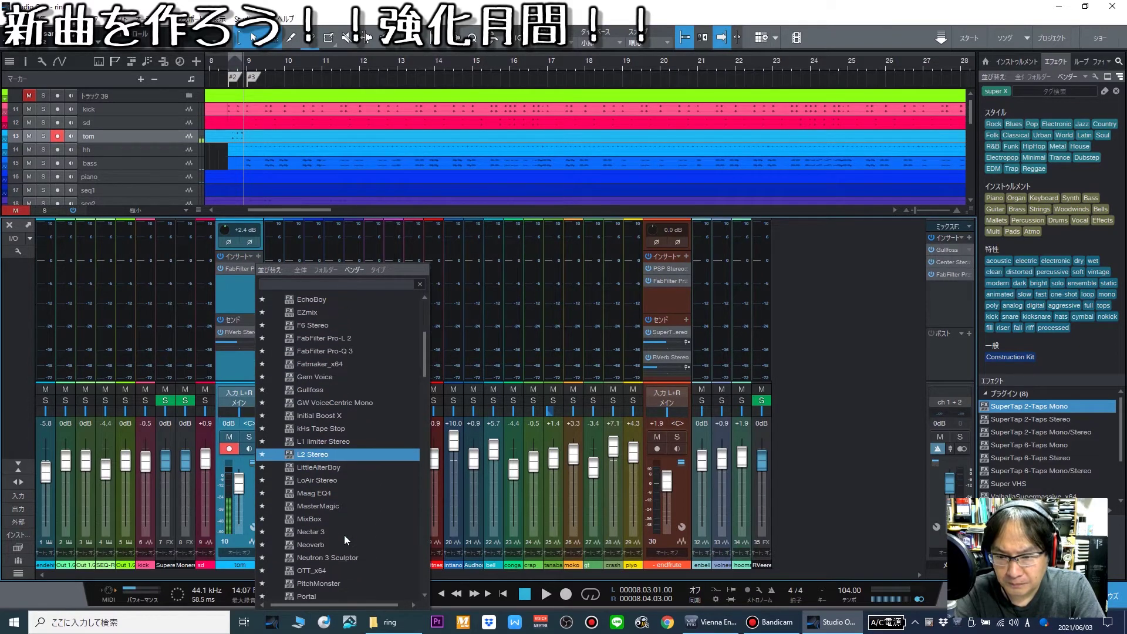
scroll(344, 534, "down", 1)
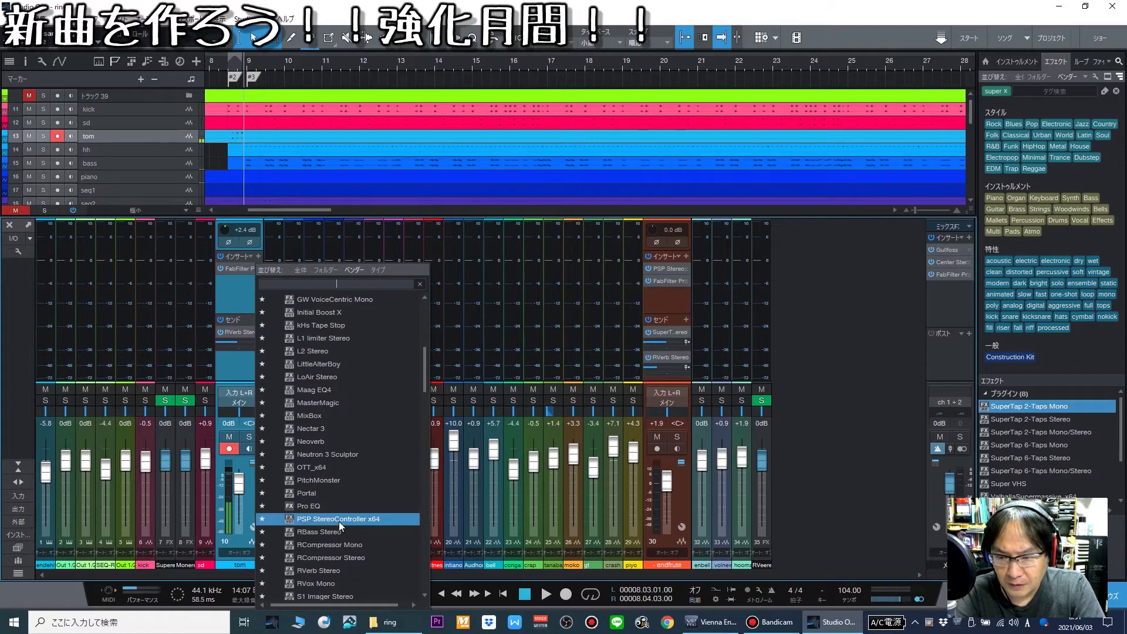
scroll(339, 522, "down", 2)
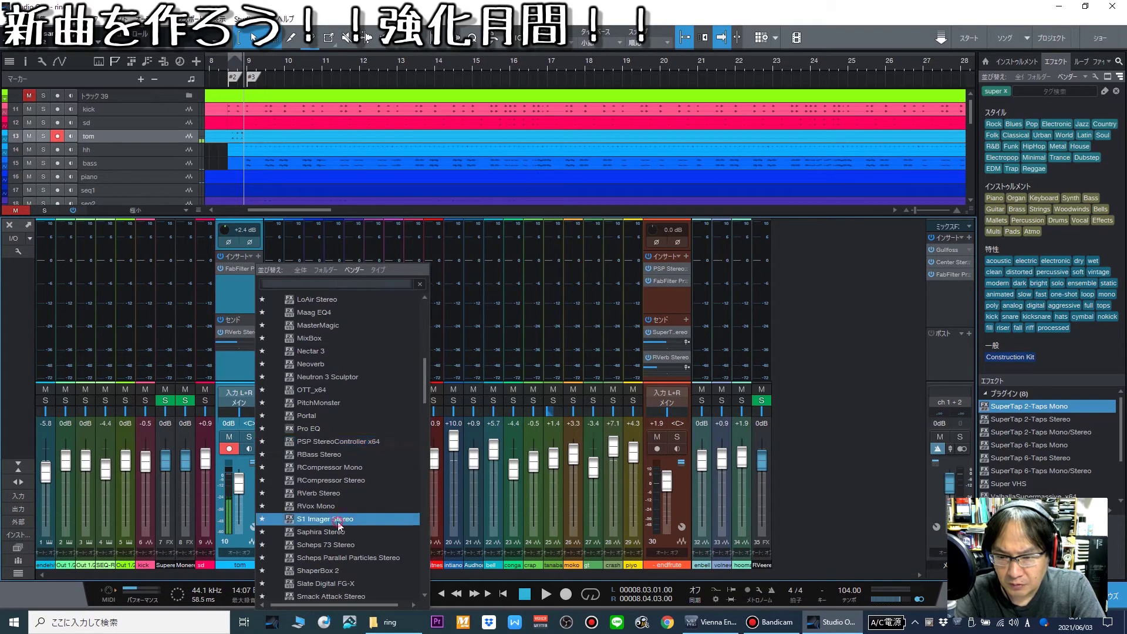
left_click(339, 521)
During playback, set the tom S1 Imager's width to 2.55 and its gain to -2.9.
key("space")
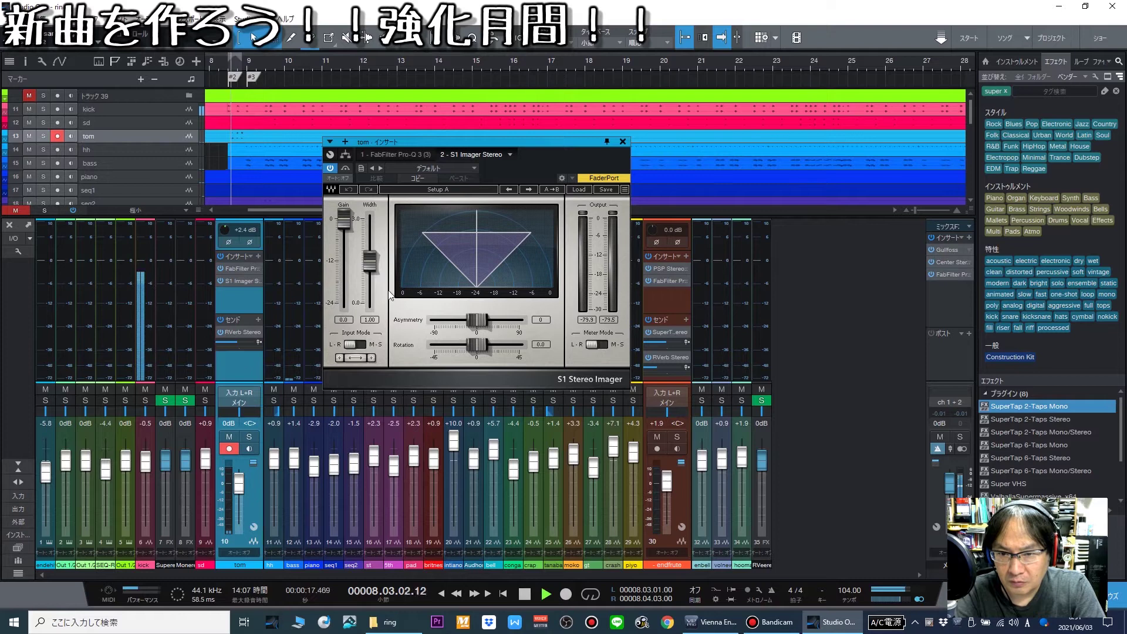
left_click_drag(379, 264, 369, 227)
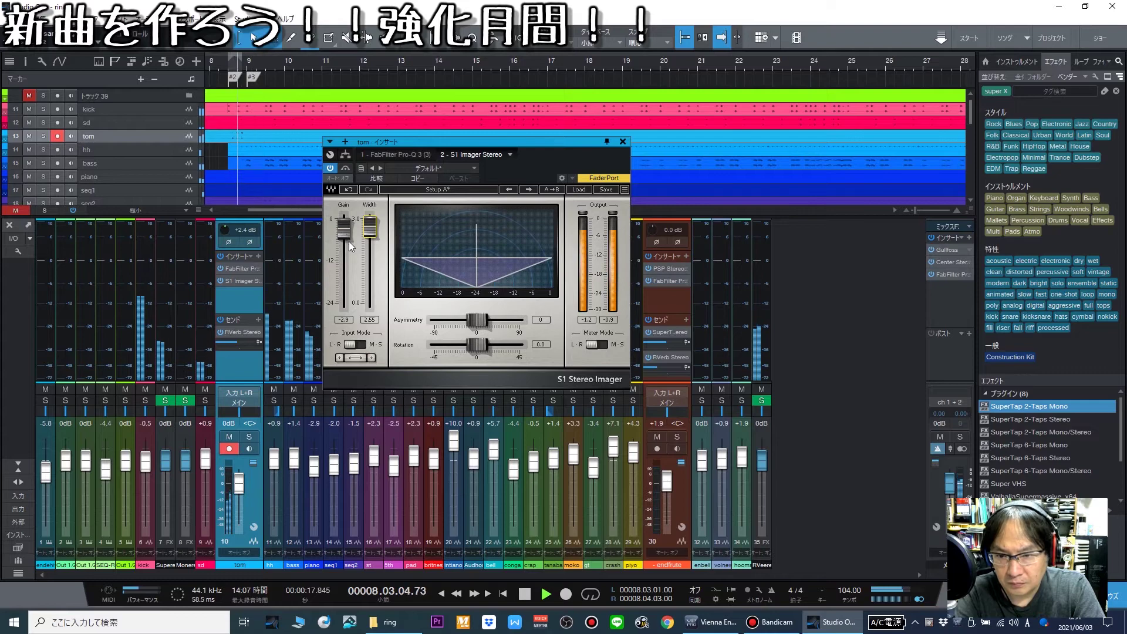
left_click(623, 142)
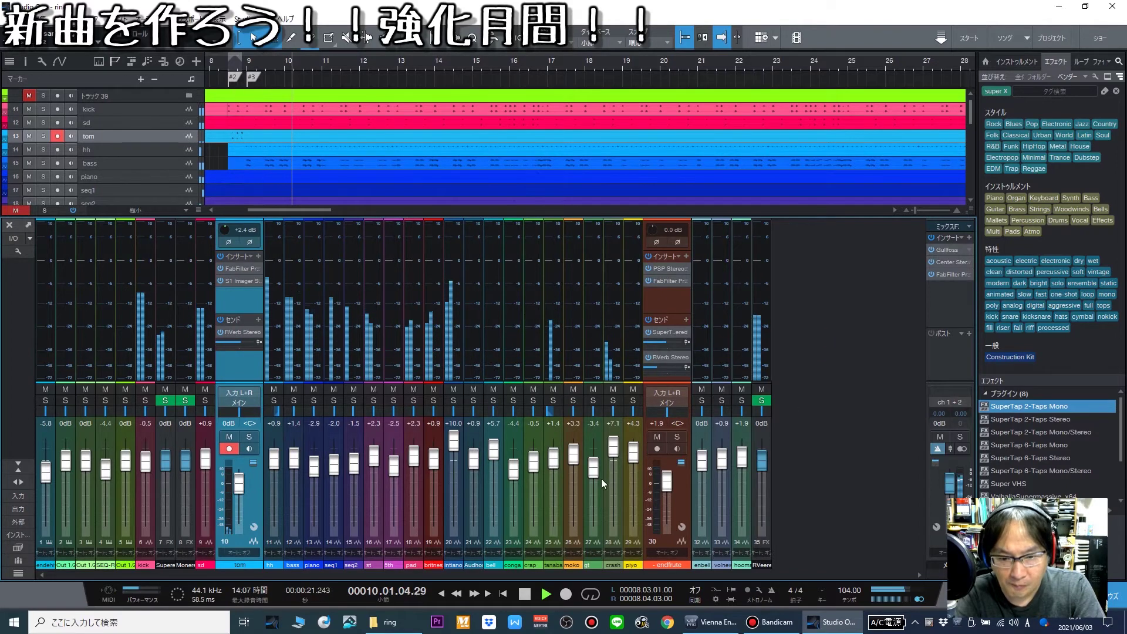
Select the moko channel, close the mixer, and enlarge the moko track's height in the full arrangement.
left_click(572, 358)
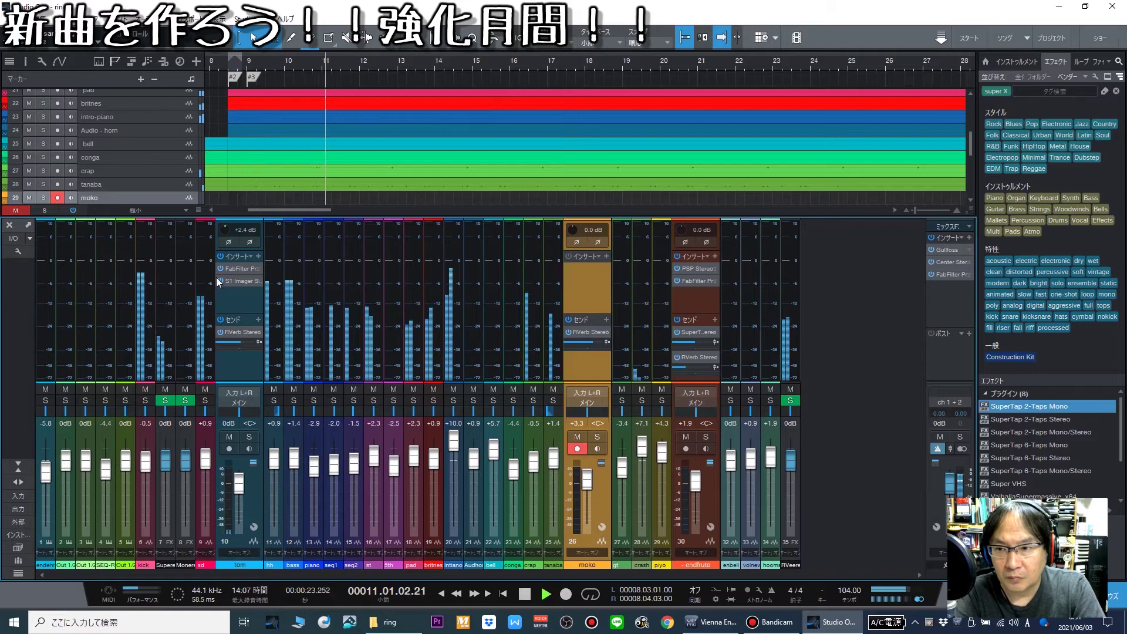
left_click(8, 224)
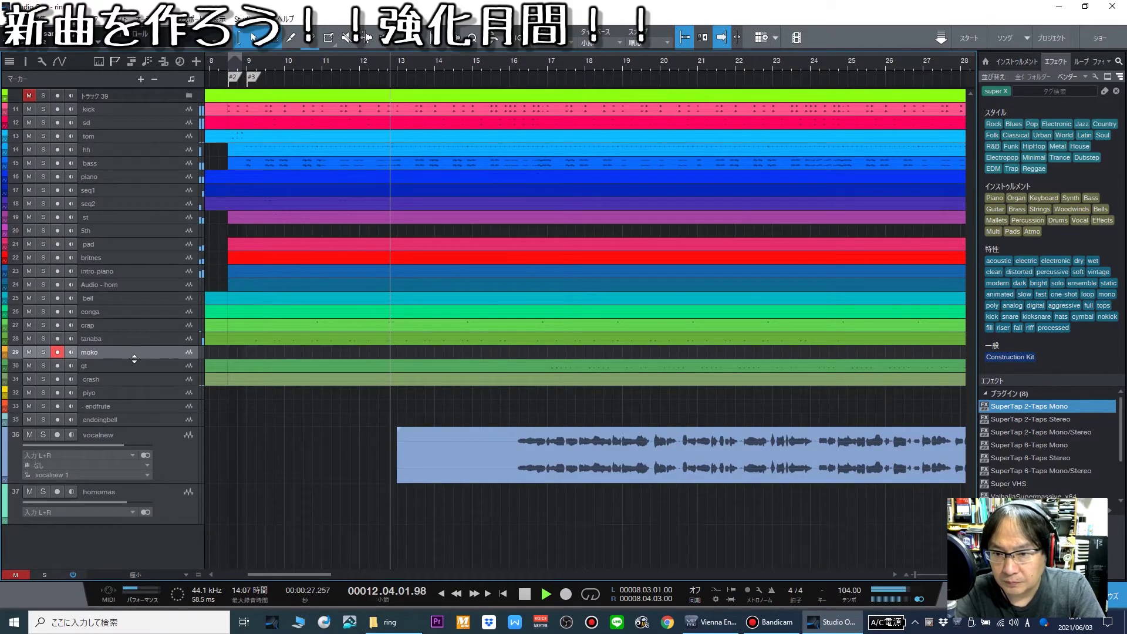
key("w")
key("w")
key("w")
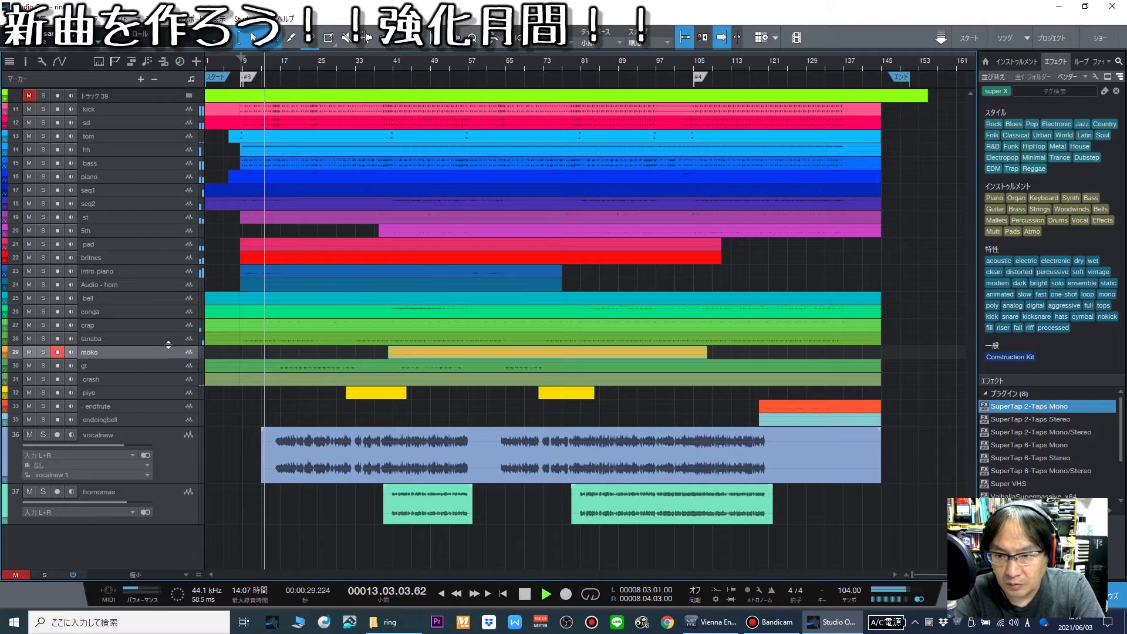
left_click_drag(165, 359, 382, 427)
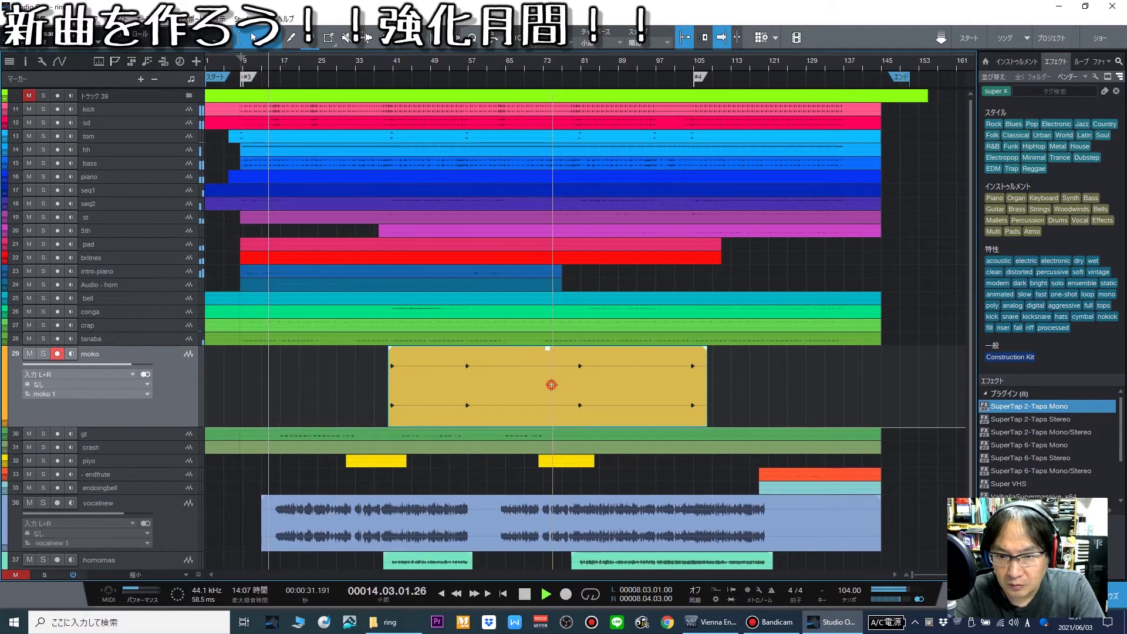
Raise the moko audio event's volume and fine-tune it while playing from around bar 39.
left_click_drag(547, 348, 552, 333)
left_click(385, 62)
key("e")
key("e")
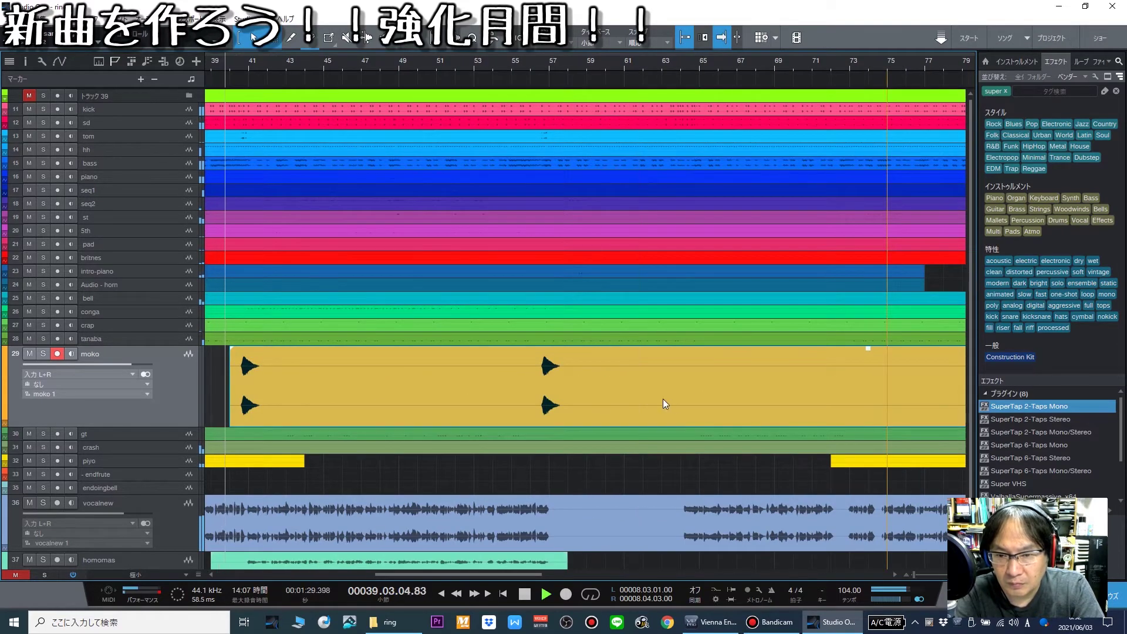
key("w")
key("w")
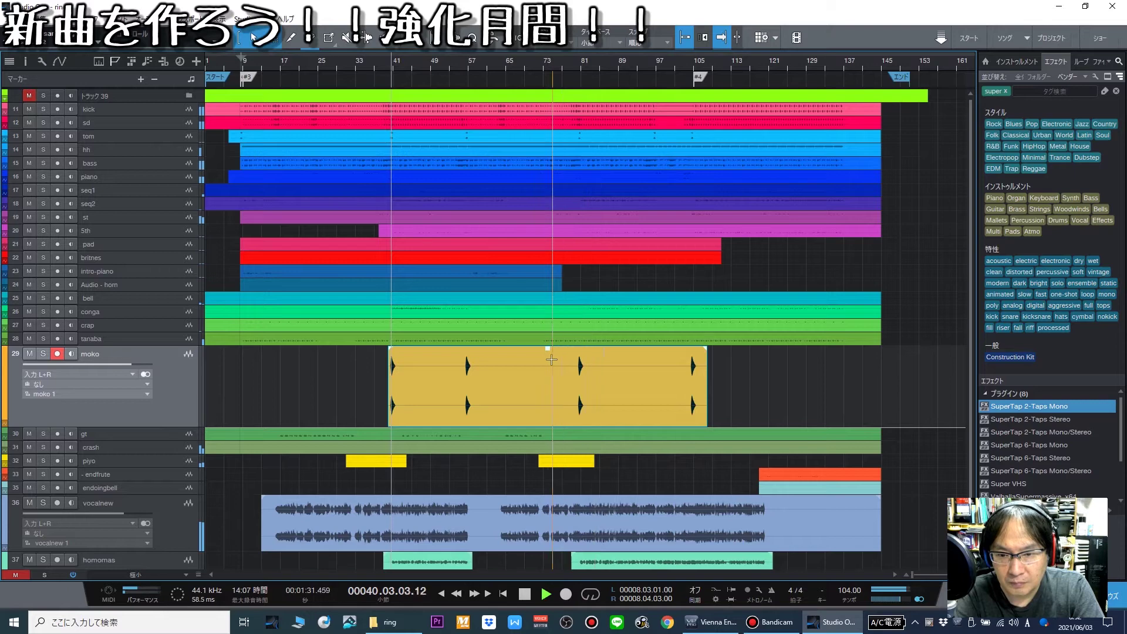
left_click_drag(548, 351, 549, 354)
left_click(773, 395)
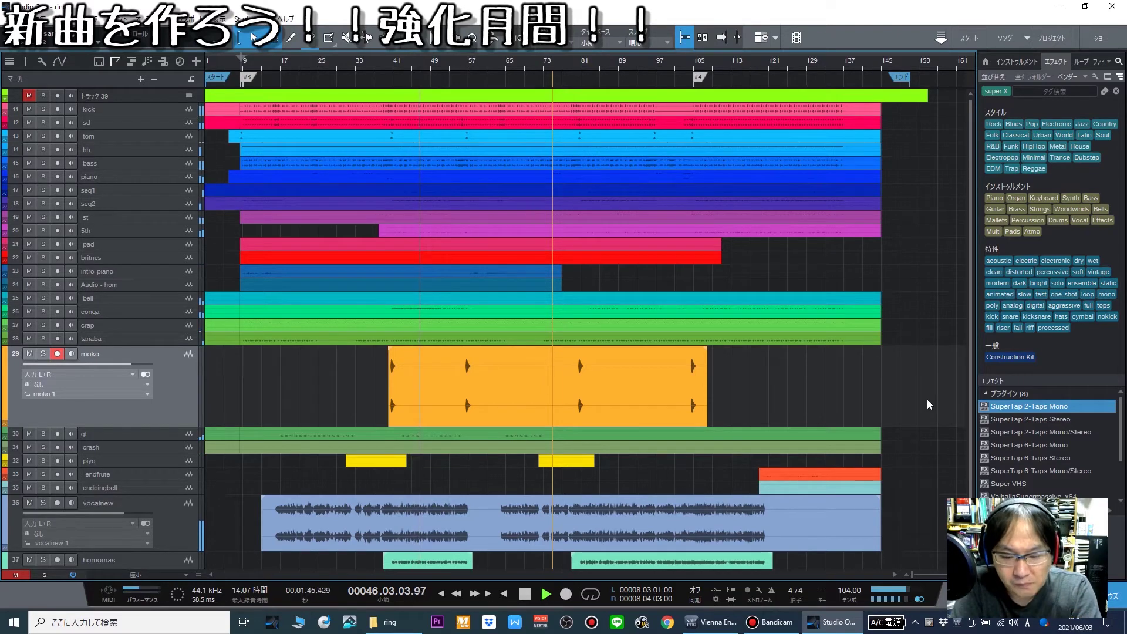
Enlarge the bell track in the zoomed-in arrangement, select its audio event, and solo the track during playback.
key("e")
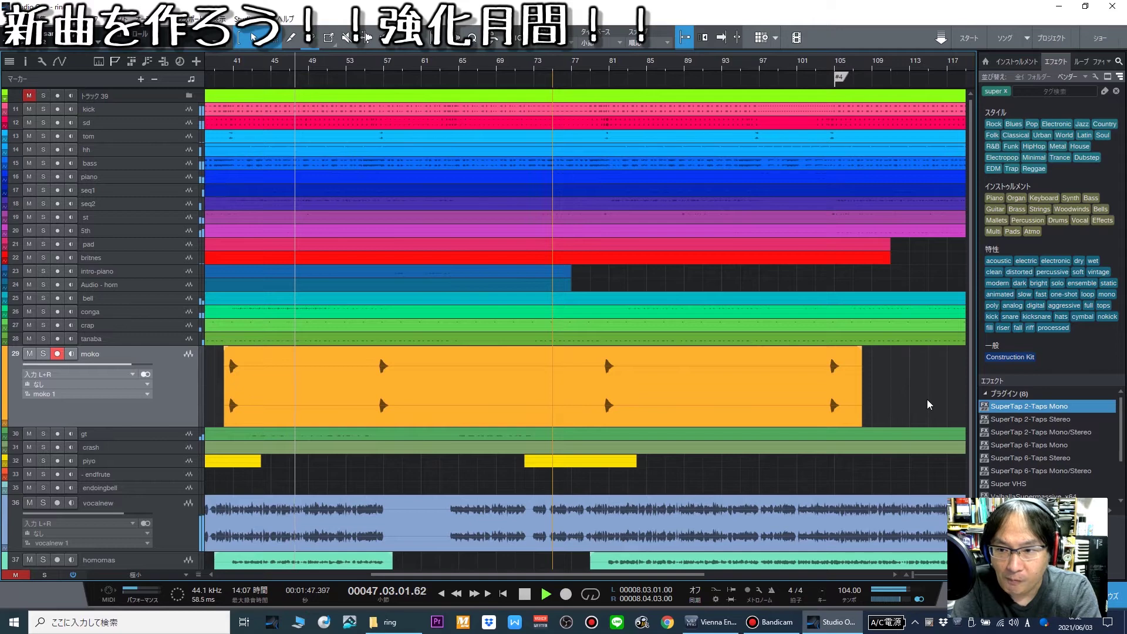
double_click(143, 304)
left_click(496, 317)
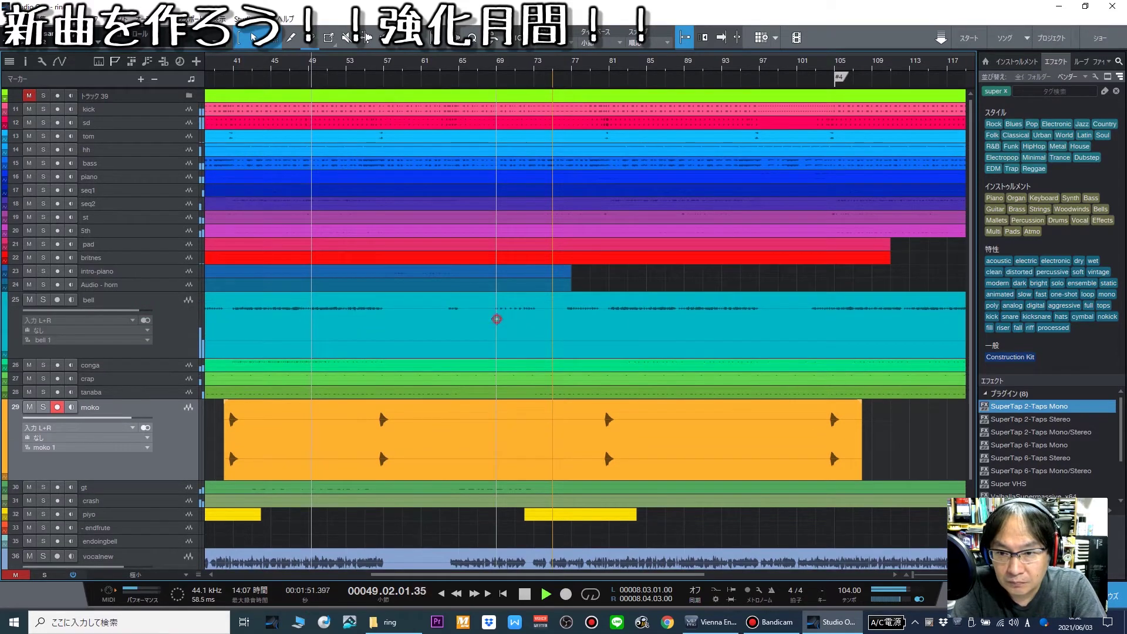
key("s")
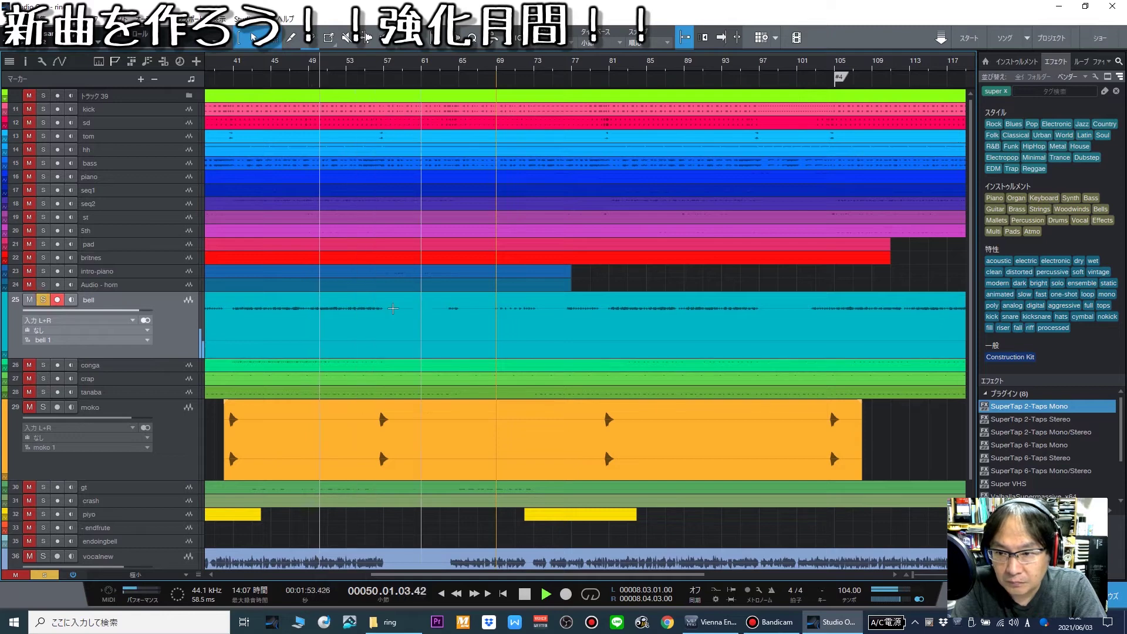
Expand the bell channel in the mixer and raise its input gain to +2.6 dB.
key("F3")
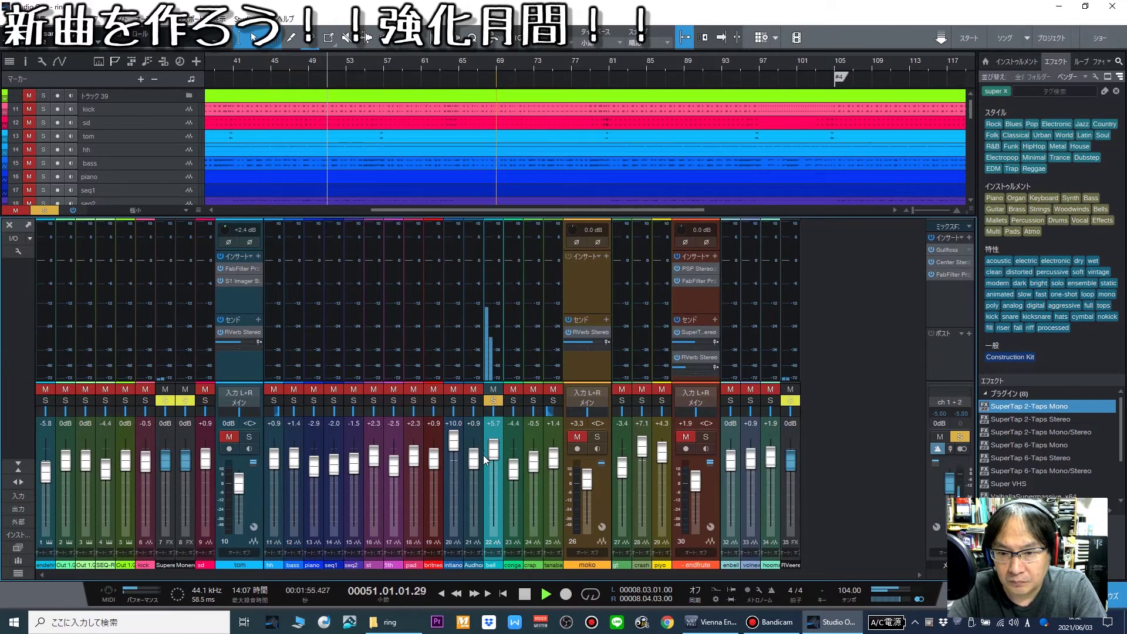
left_click(499, 336)
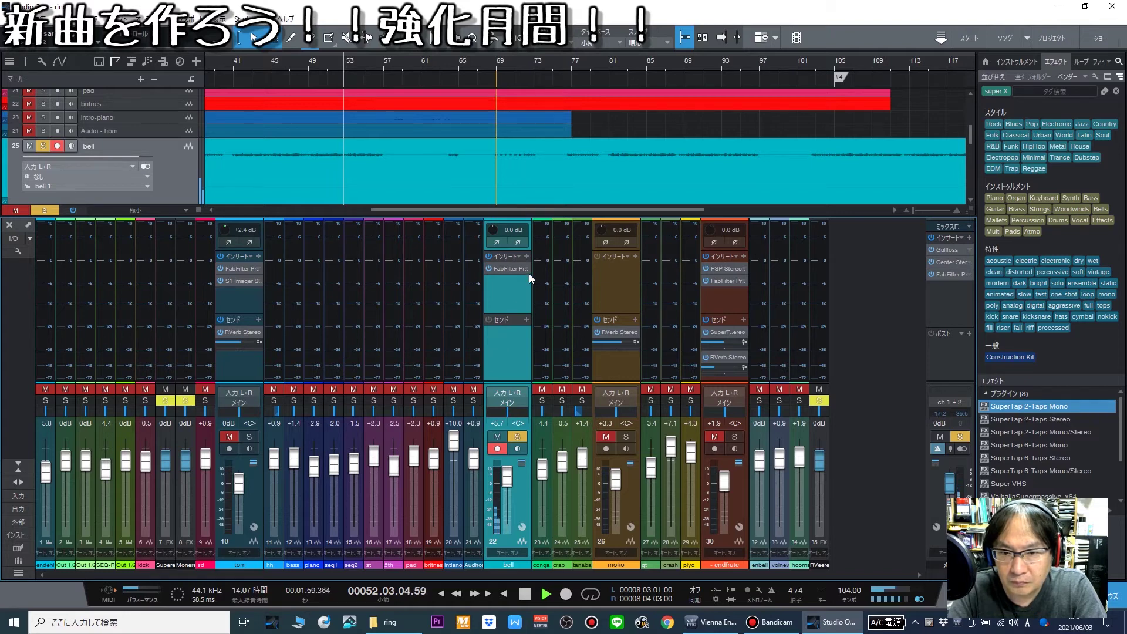
left_click_drag(493, 230, 492, 222)
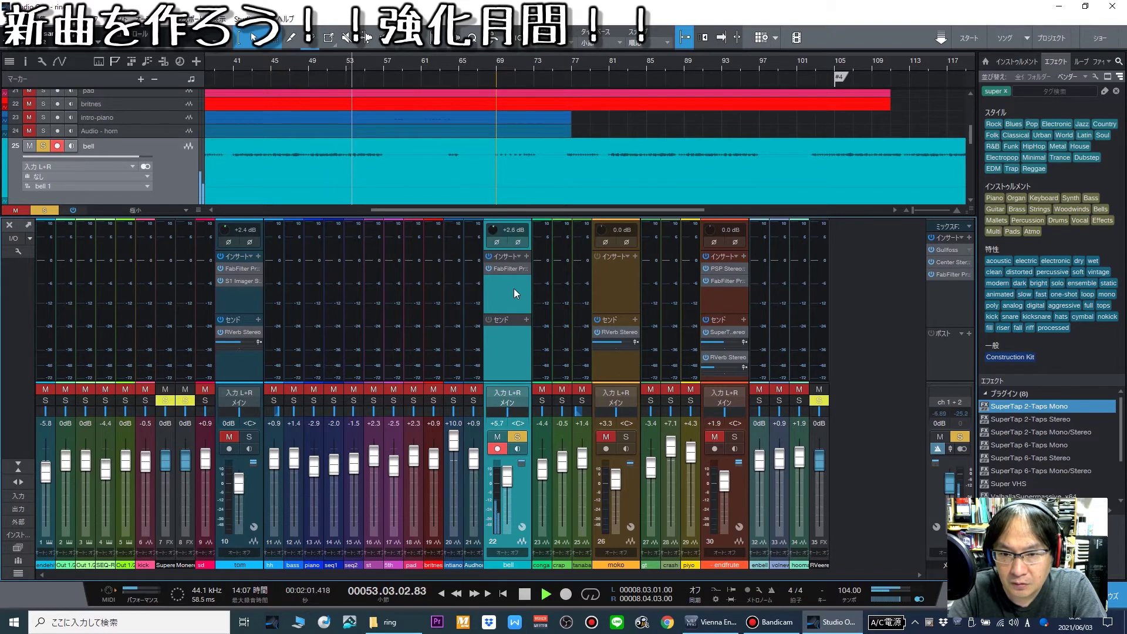
Move the low cut of the bell channel's FabFilter Pro-Q 3 to 642.91 Hz.
left_click(527, 256)
left_click(527, 258)
left_click(526, 270)
left_click(530, 280)
left_click_drag(445, 289, 564, 291)
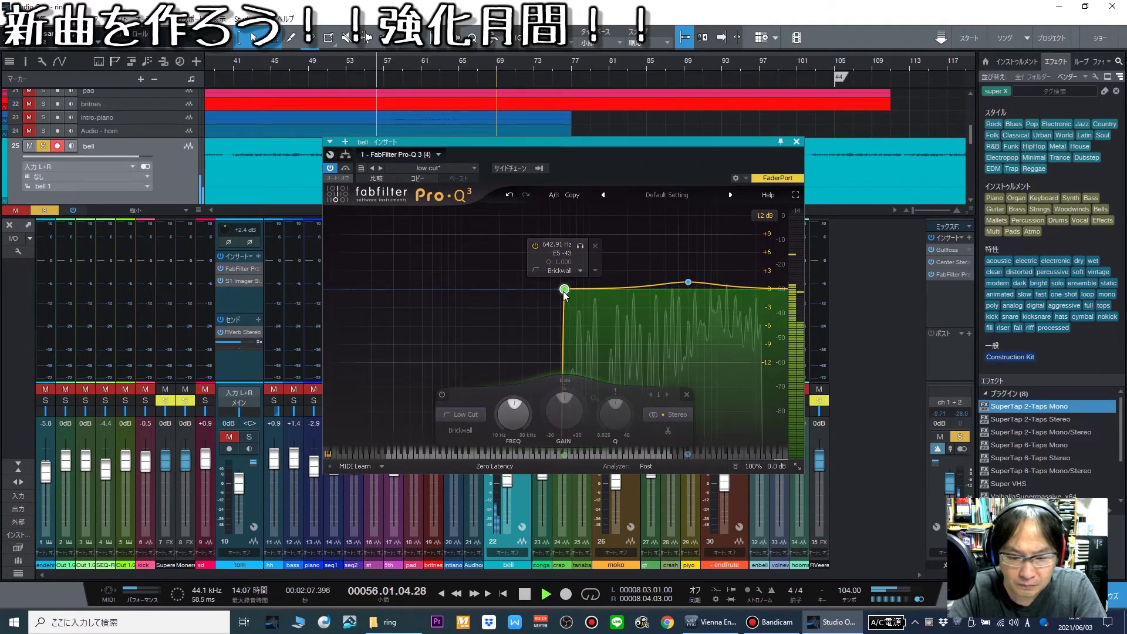
Set the bell EQ's boost band to 4642.7 Hz and +2.30 dB, and replay the track from bar 8.
key("space")
left_click_drag(688, 282, 676, 276)
key("KP_1")
key("space")
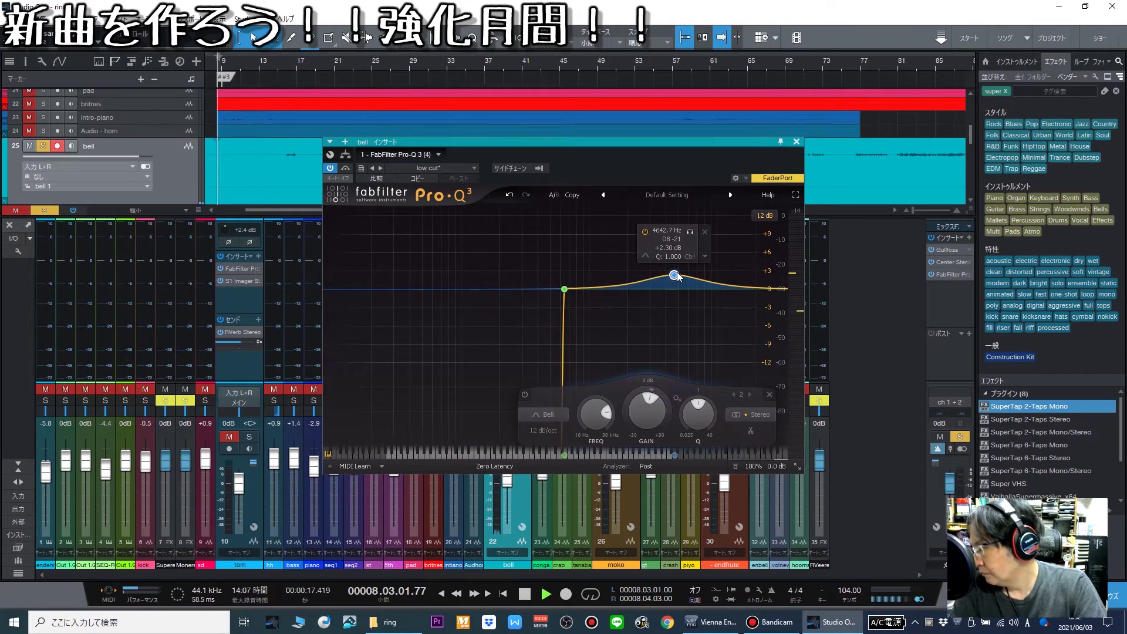
key("space")
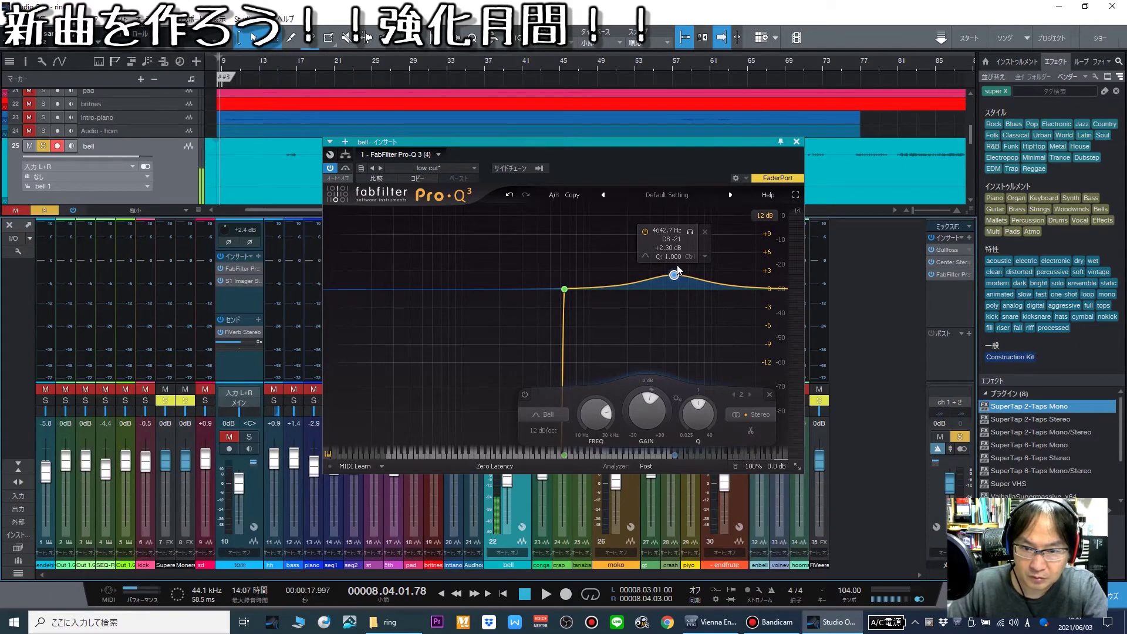
left_click(625, 324)
mouse_move(566, 288)
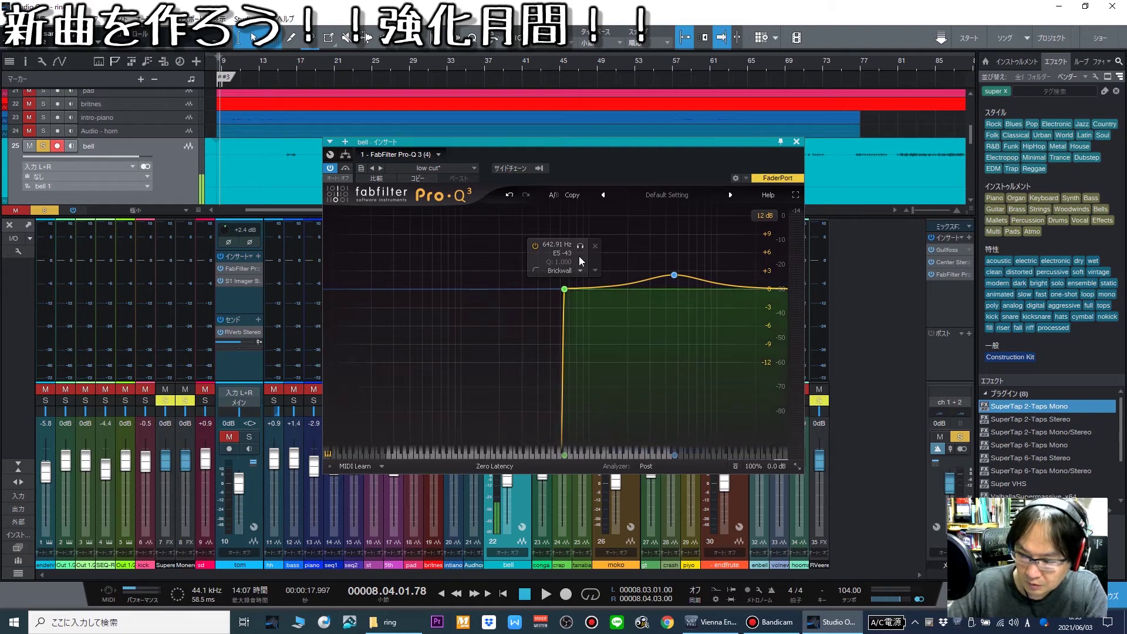
key("space")
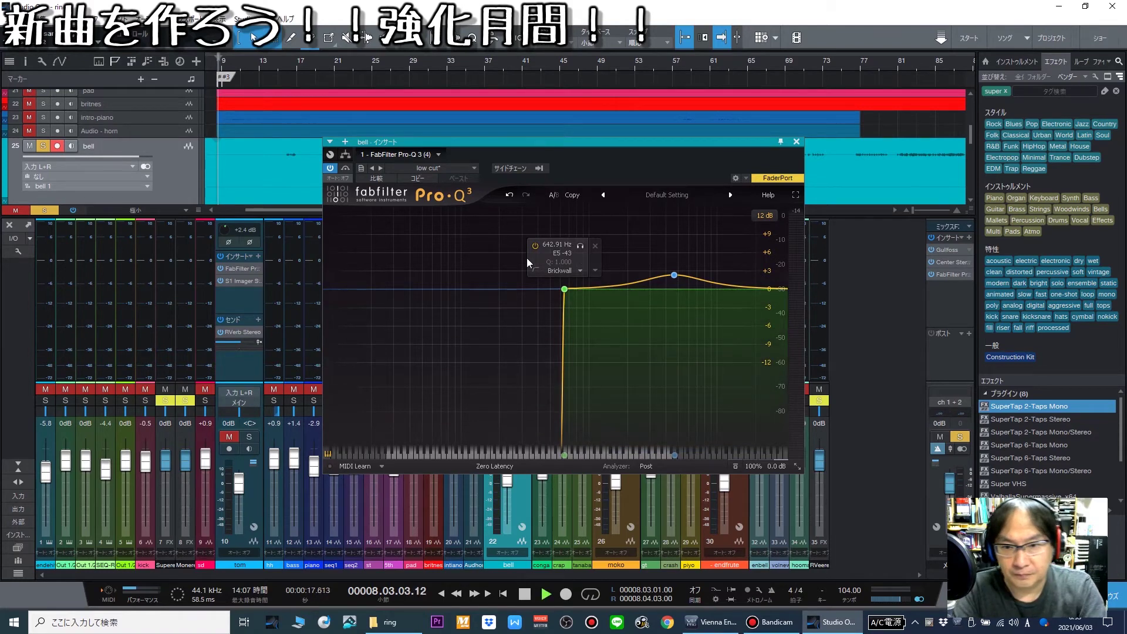
Close the bell EQ, play from around bar 41, and lower the bell fader to +4.7 dB.
left_click(796, 141)
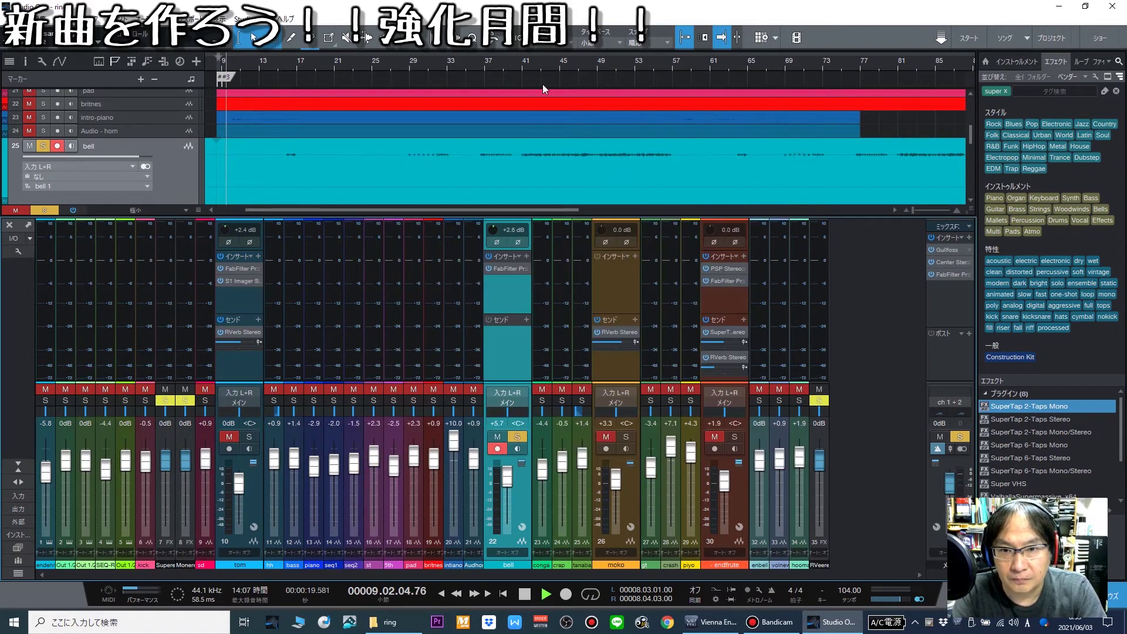
left_click(521, 62)
key("space")
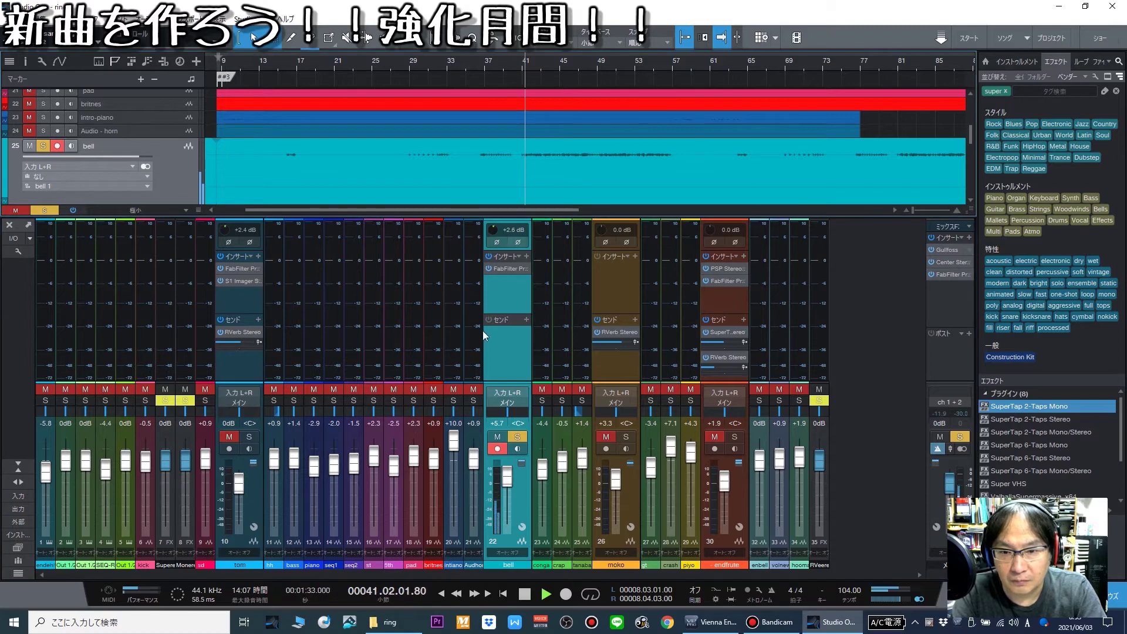
scroll(507, 484, "down", 1)
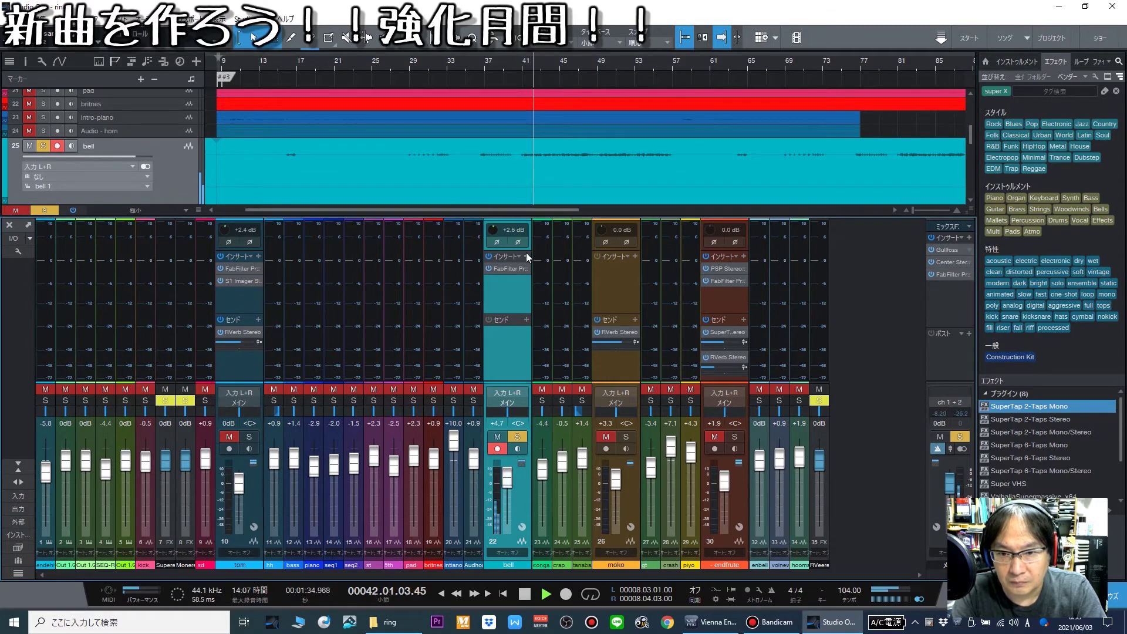
Add a high shelf at 14037 Hz with -8.83 dB to the bell's FabFilter Pro-Q 3 and replay from bar 8.
left_click(525, 268)
left_click(552, 283)
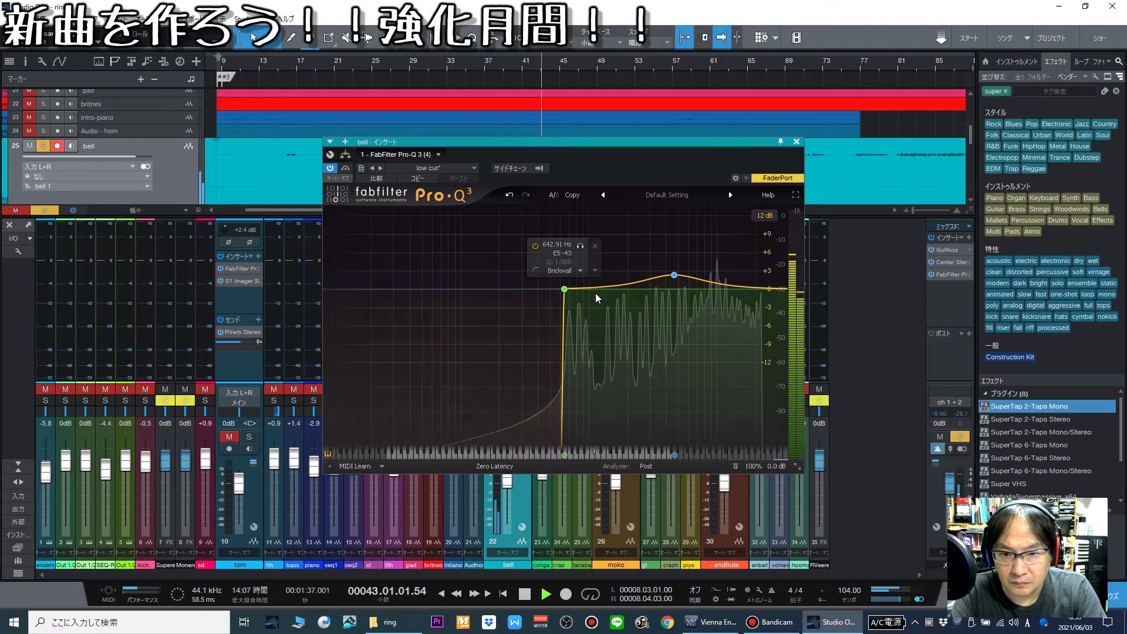
left_click_drag(757, 288, 737, 317)
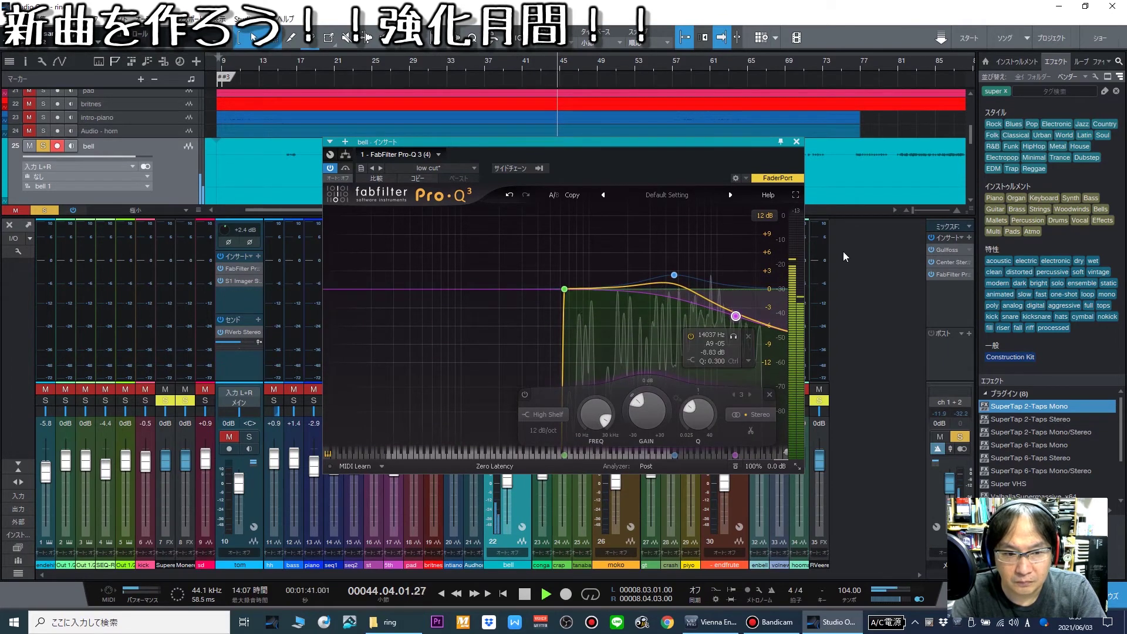
left_click(797, 142)
key("space")
key("space")
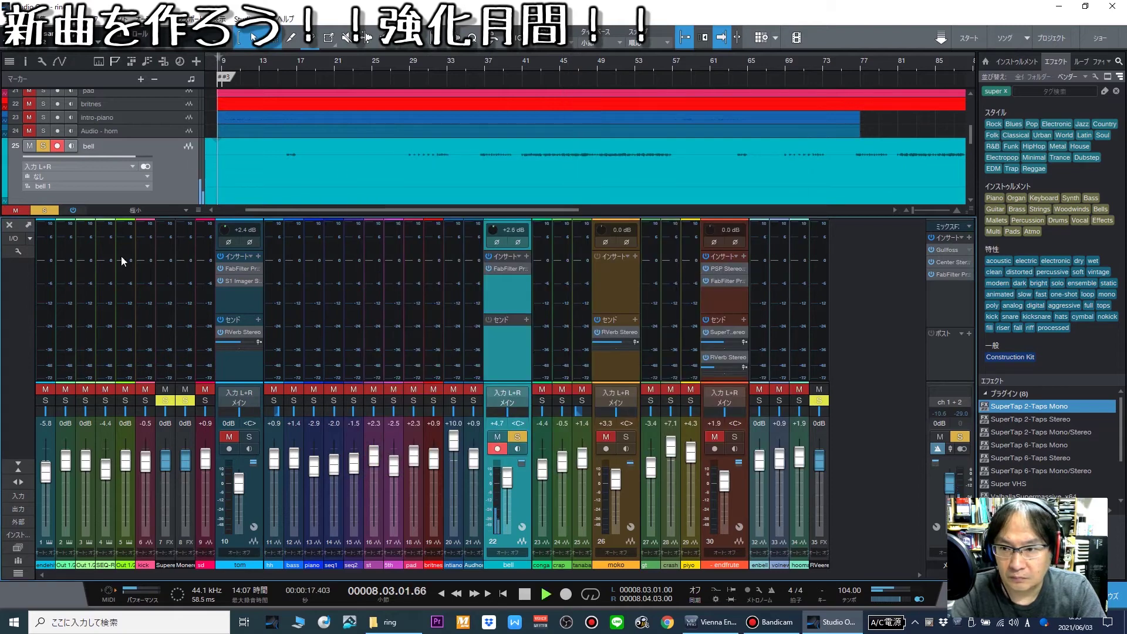
Close the mixer, clear the bell solo, and play the full mix from bar 8 with the whole arrangement in view.
left_click(9, 227)
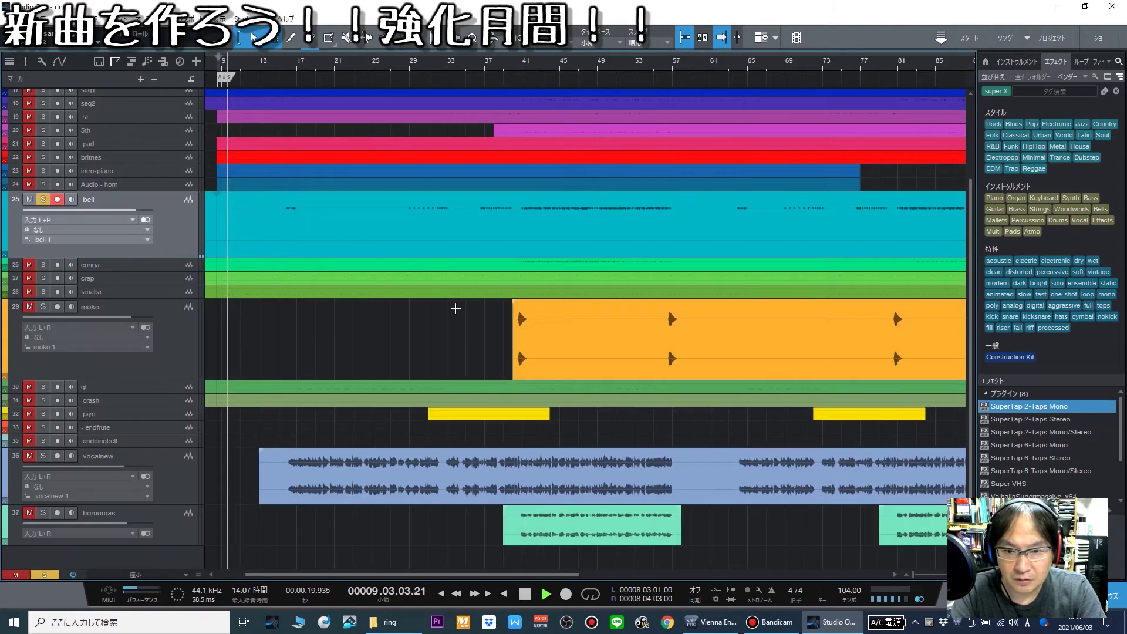
scroll(457, 338, "down", 3)
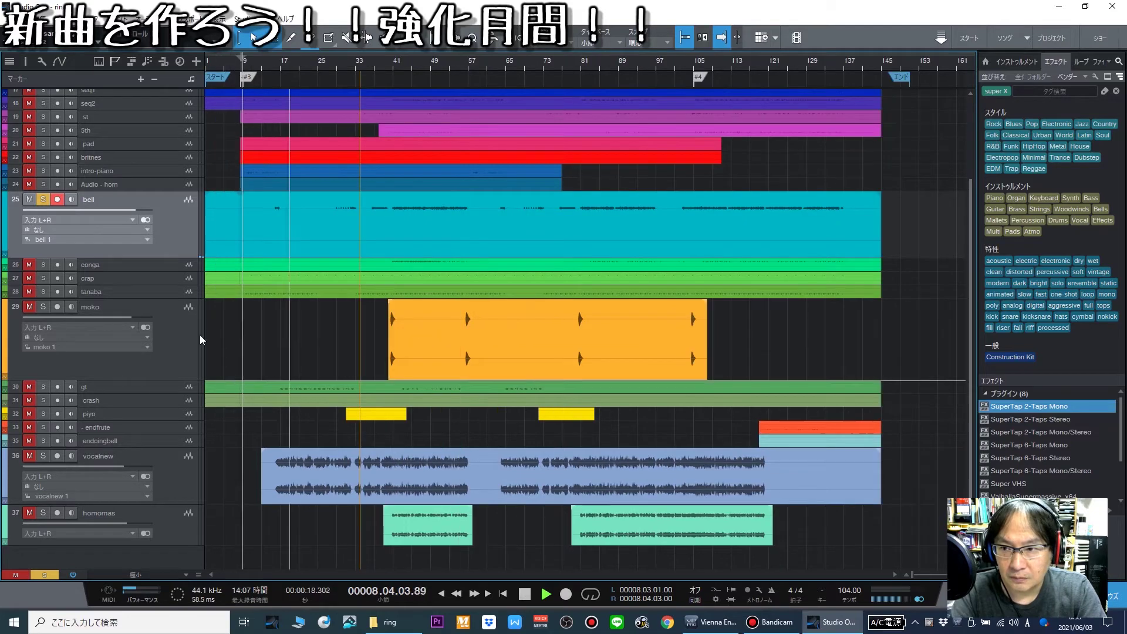
key("space")
left_click(54, 575)
key("space")
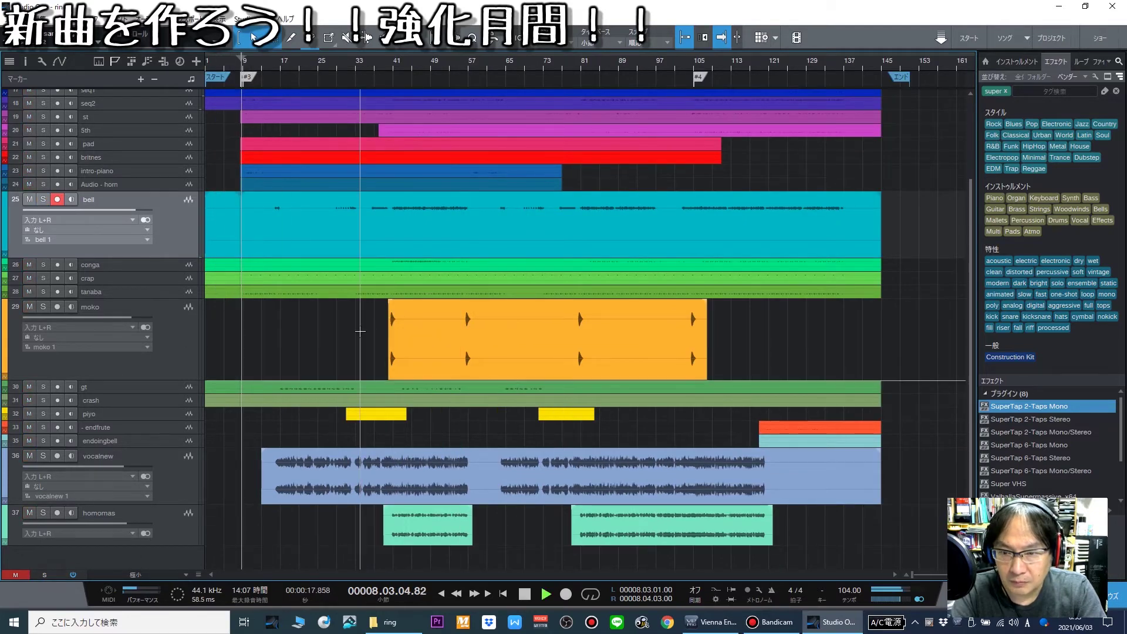
key("space")
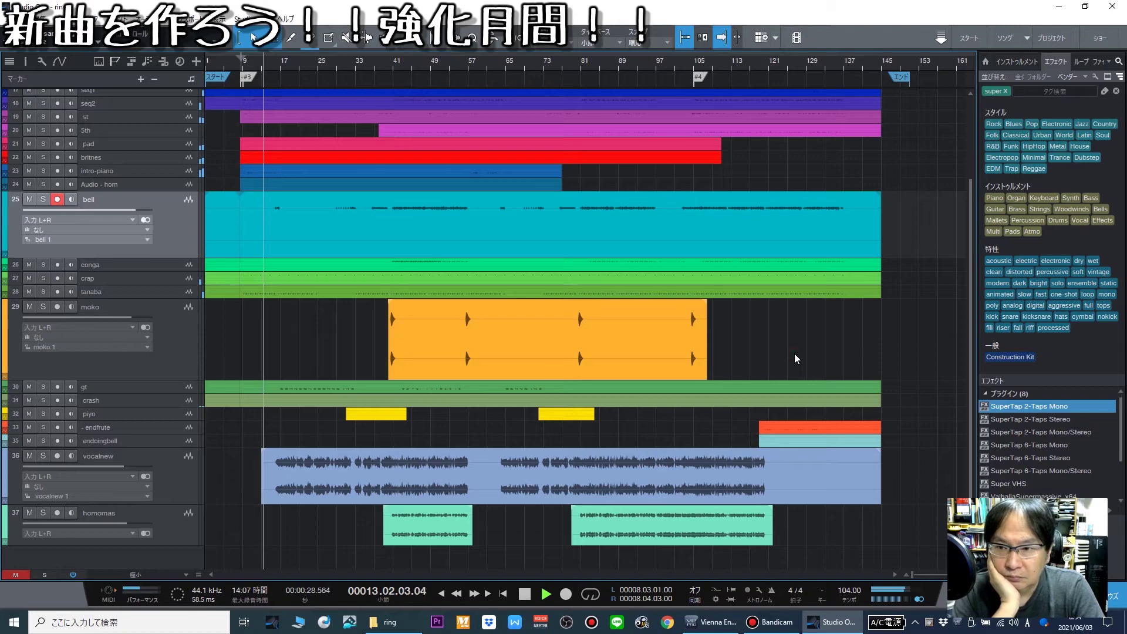
Set Gullfoss on the main output to 46% Recover and 58% Tame during playback.
key("F3")
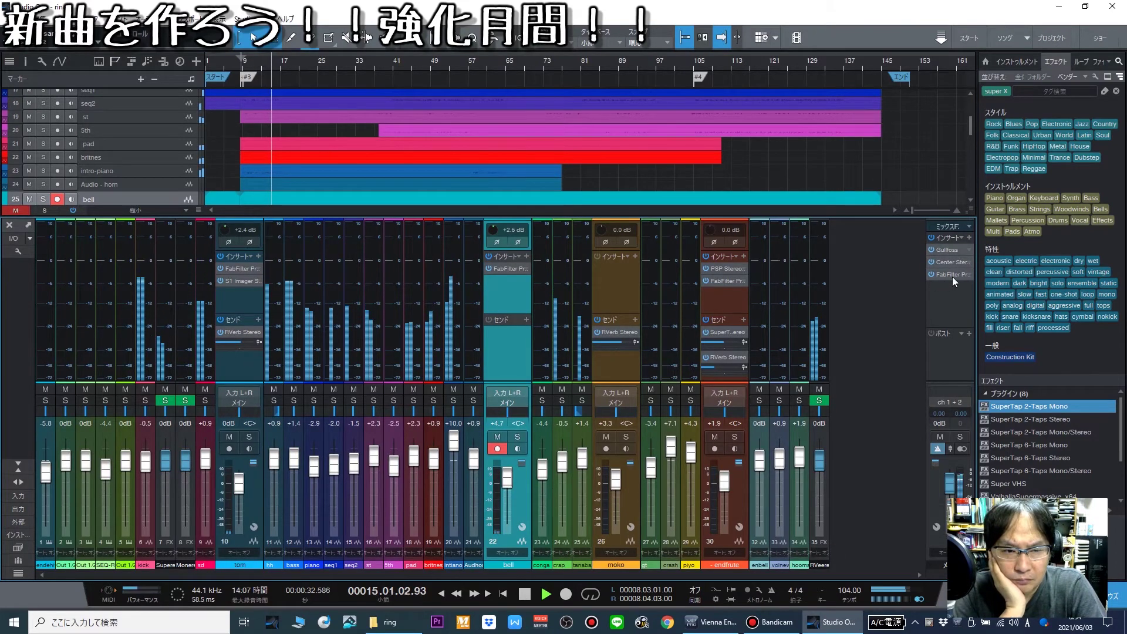
left_click(968, 263)
left_click(970, 263)
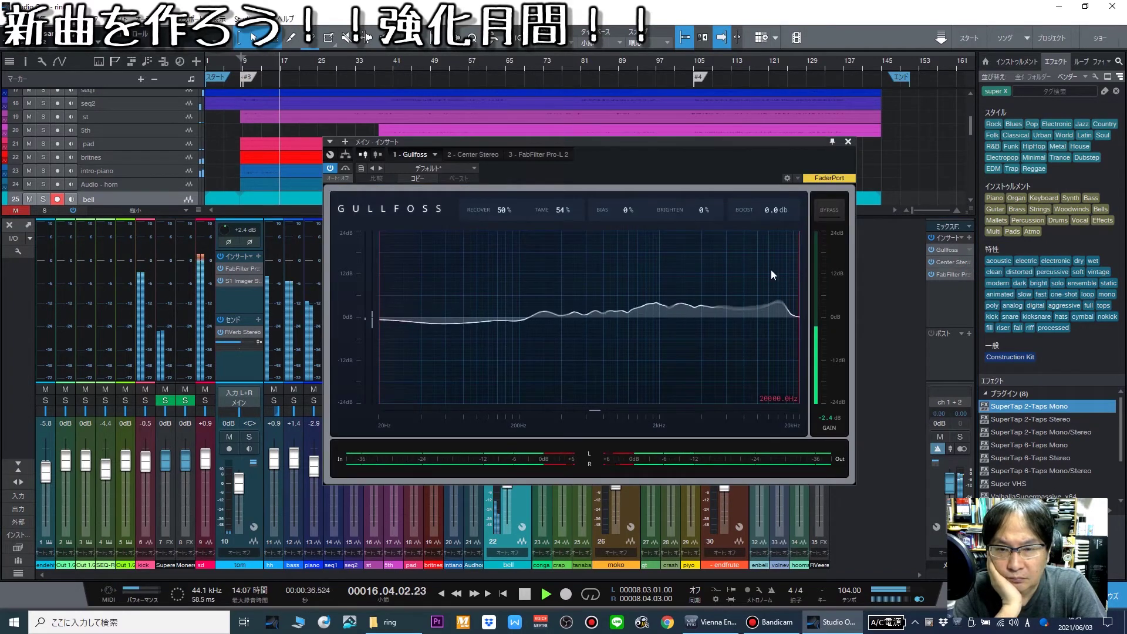
left_click_drag(555, 212, 499, 210)
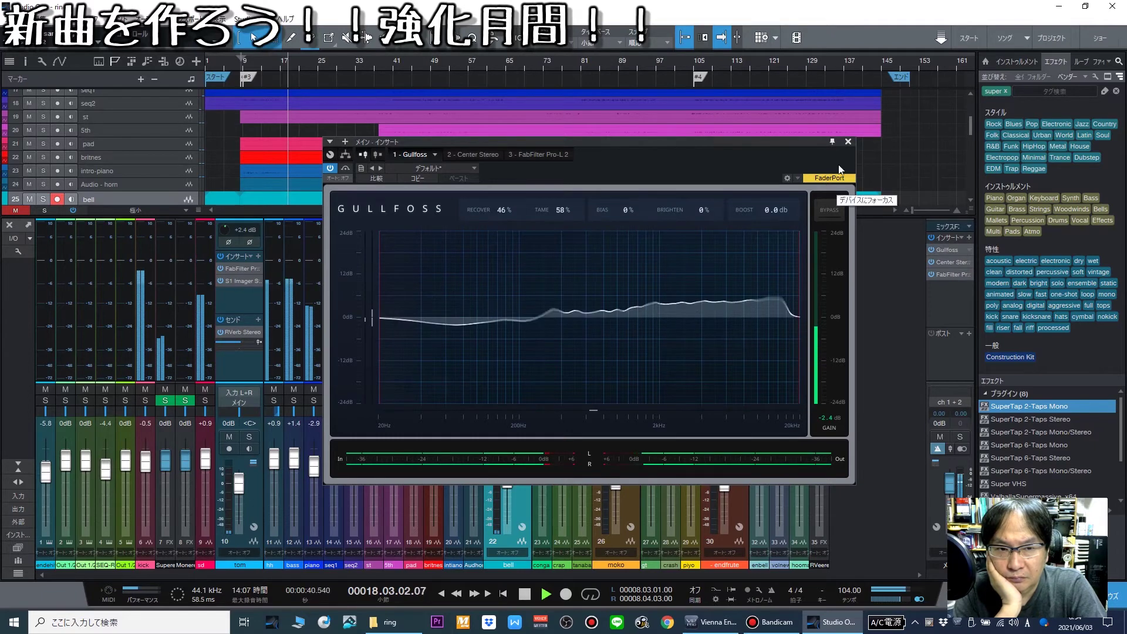
left_click(848, 142)
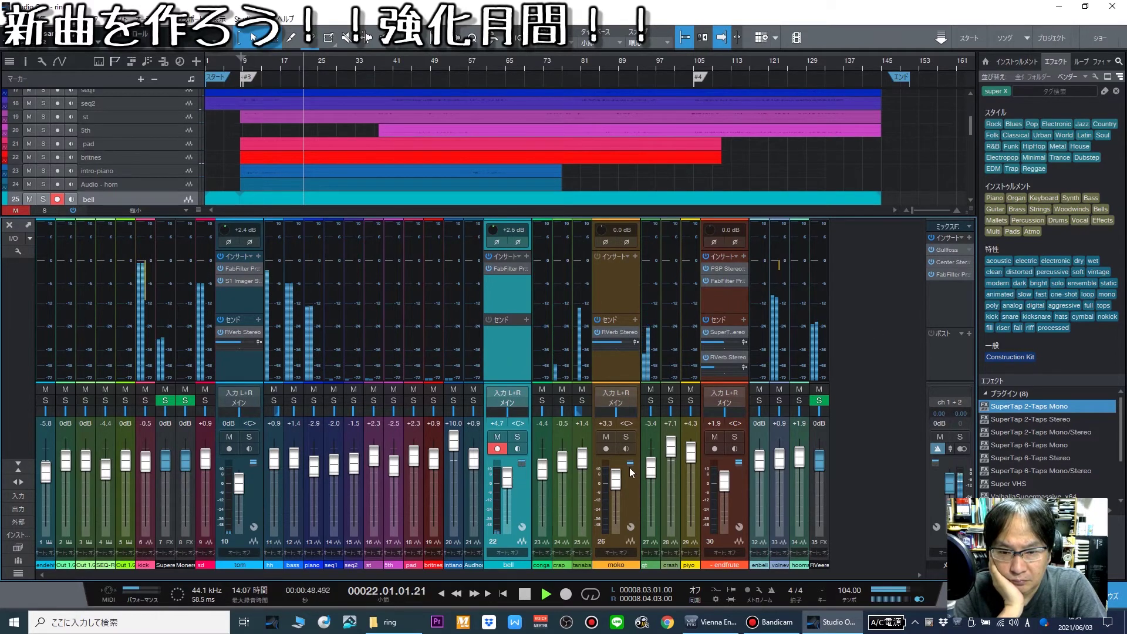
Lower the gt channel's fader to -4.9 dB while the mix plays.
scroll(649, 473, "down", 3)
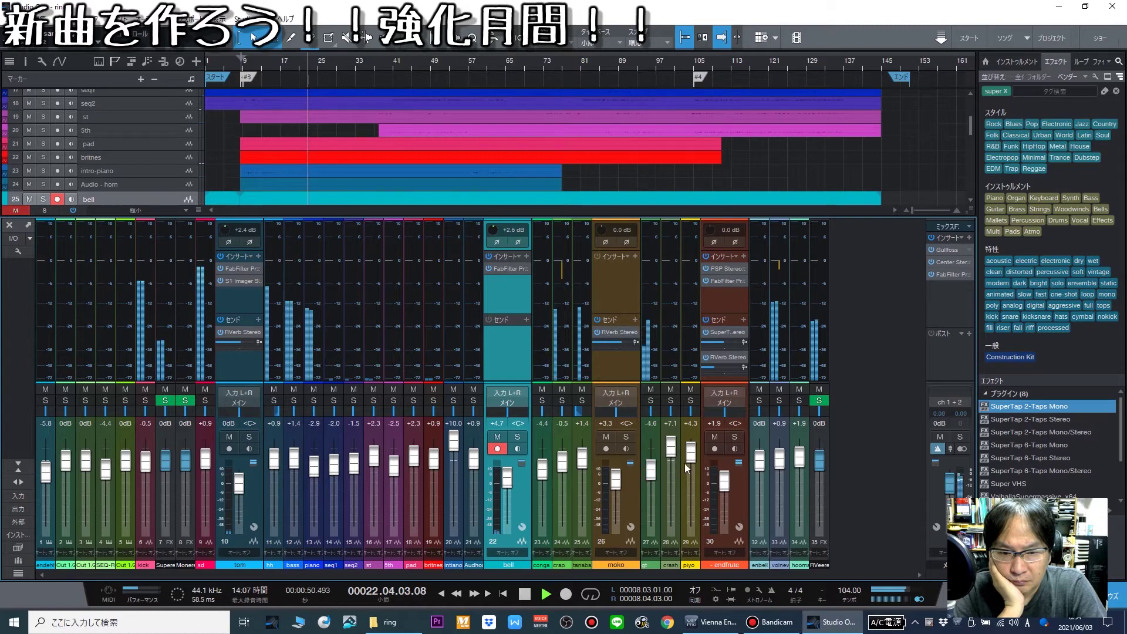
scroll(670, 459, "down", 3)
scroll(654, 474, "down", 1)
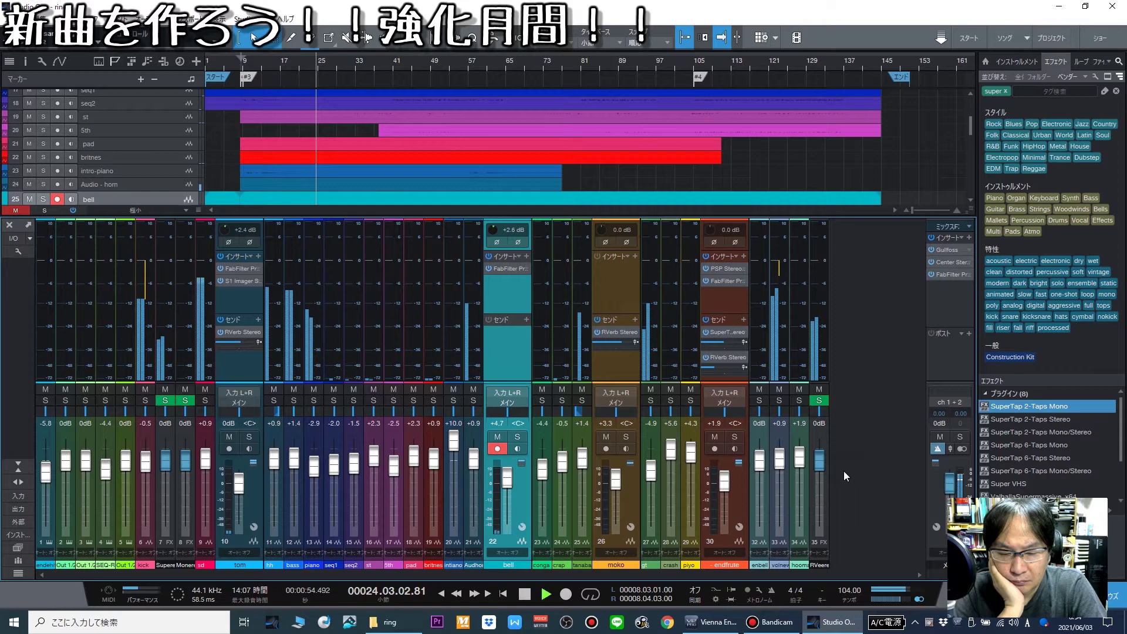
Expand all mixer channels, check the Audio - horn channel in solo, and pan it to L26.
left_click(17, 482)
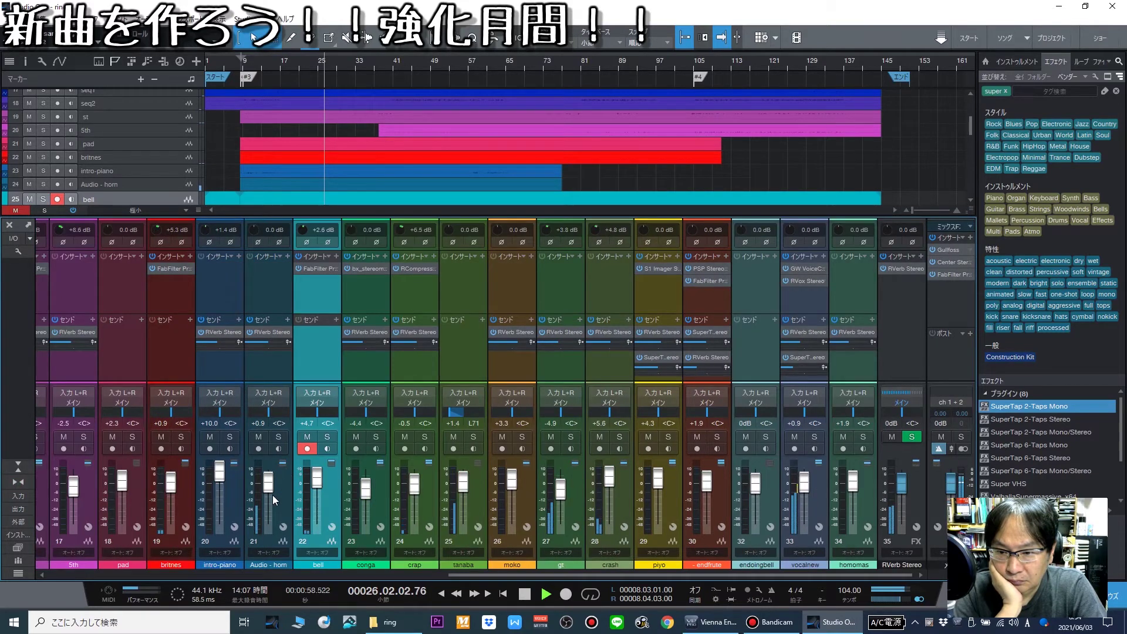
left_click(279, 438)
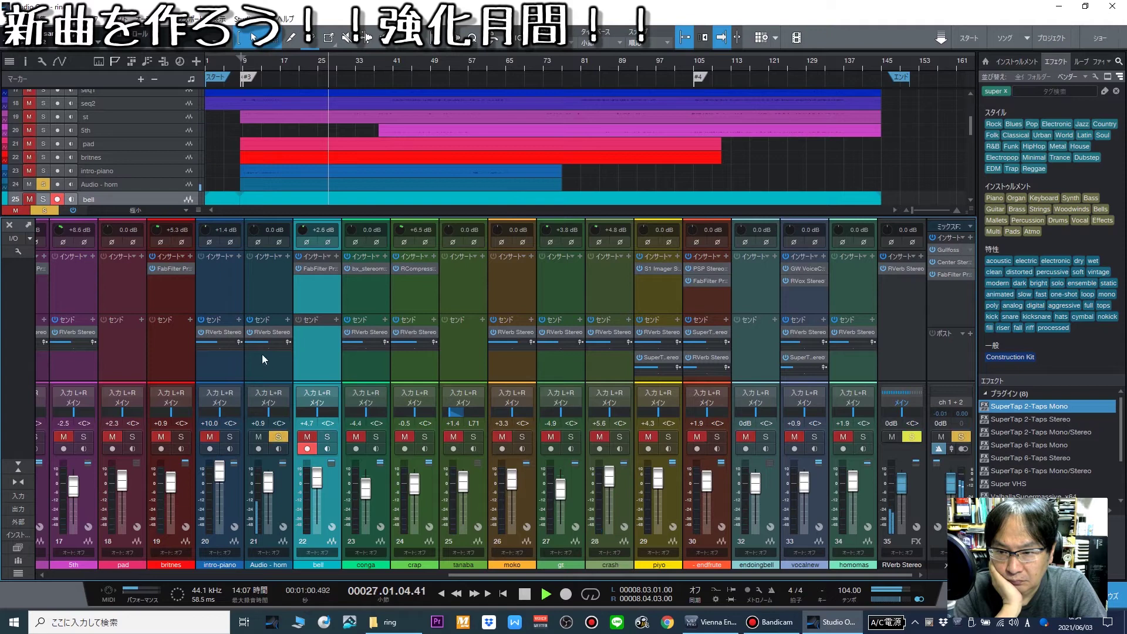
left_click(278, 437)
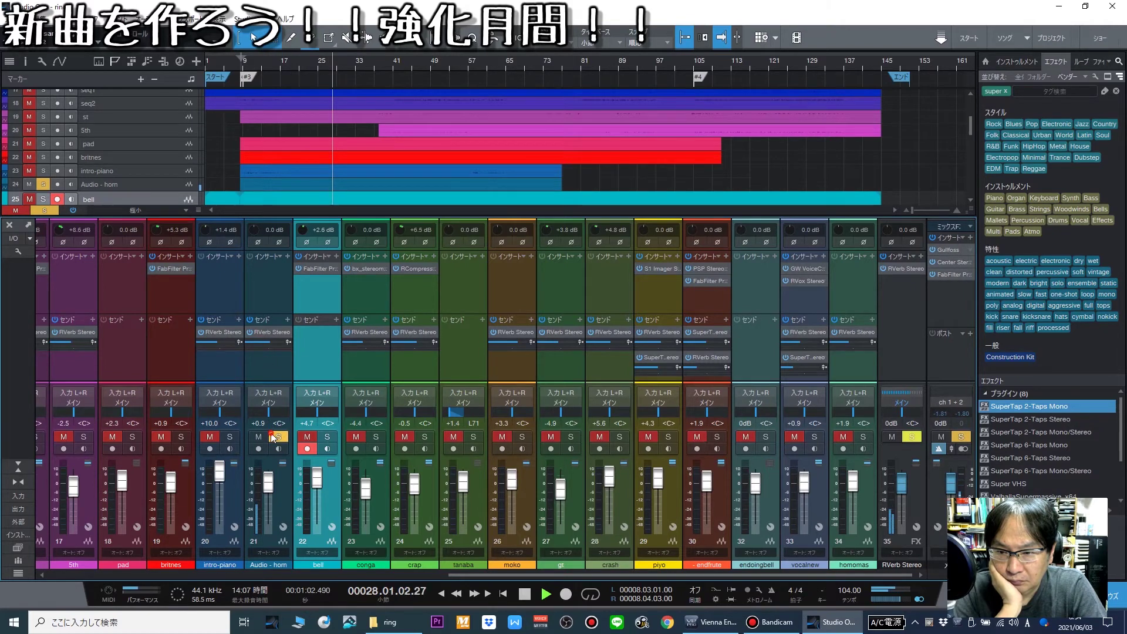
left_click_drag(268, 413, 266, 416)
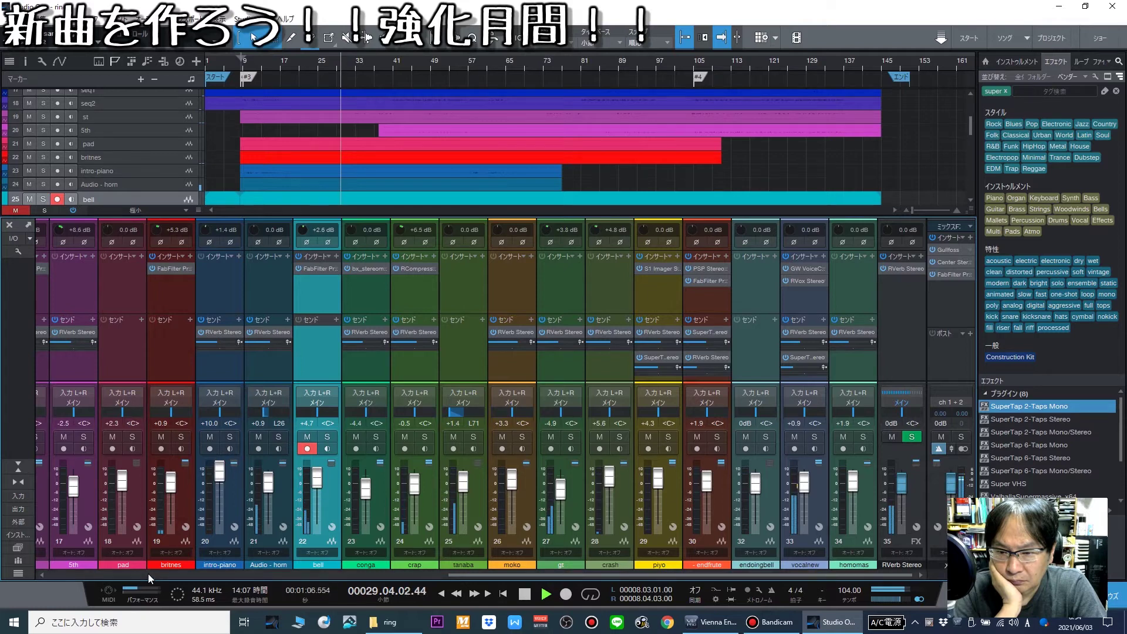
Raise the tanaba fader to +4.3 dB and pan the gt channel to R24.
left_click_drag(461, 495, 463, 484)
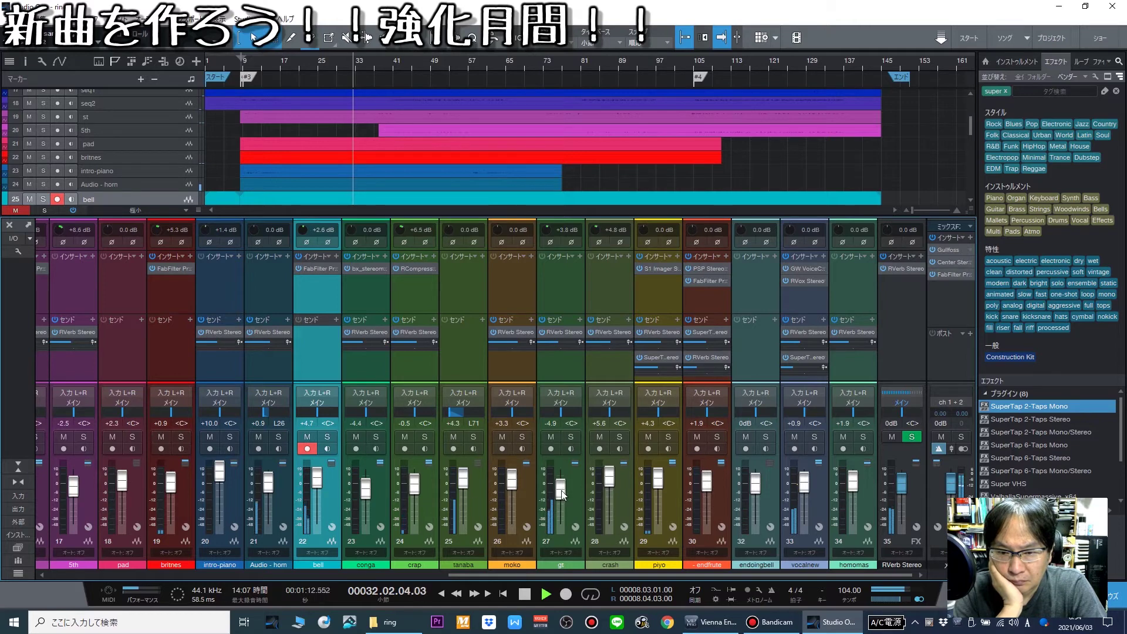
left_click(568, 413)
left_click_drag(568, 413, 566, 414)
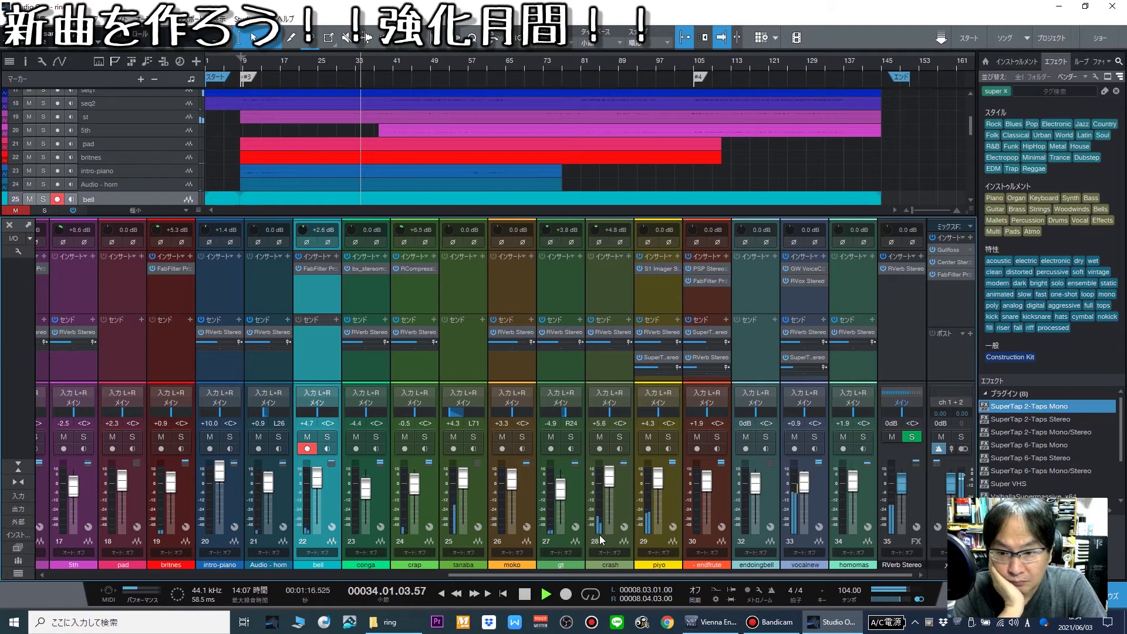
Lower the crap channel's fader to -3.4 dB.
left_click(434, 575)
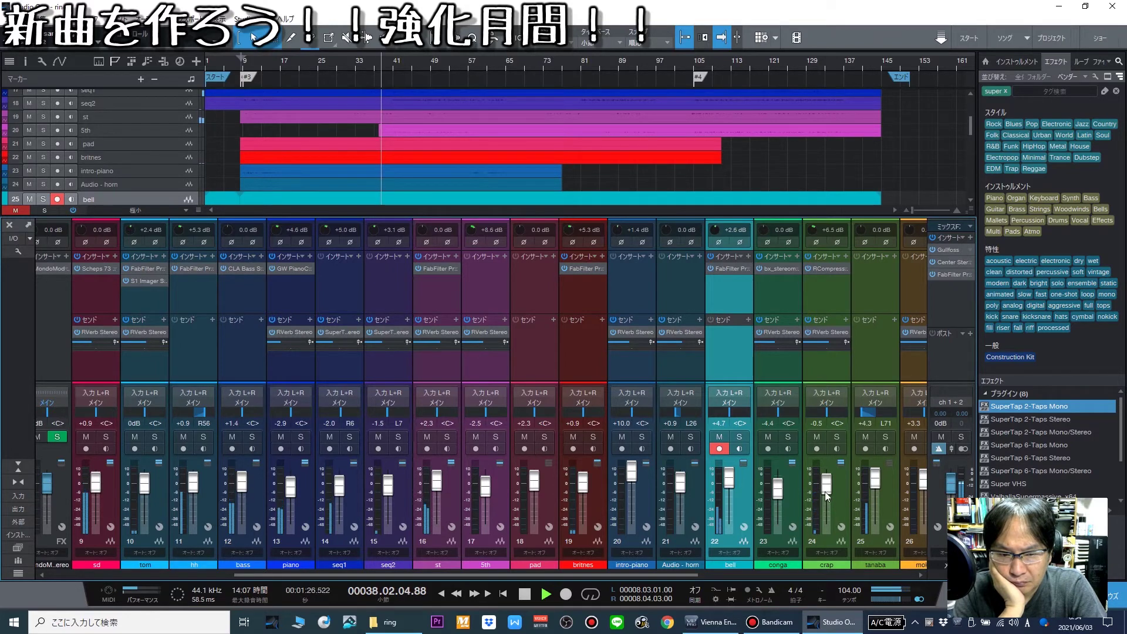
left_click_drag(825, 492, 826, 502)
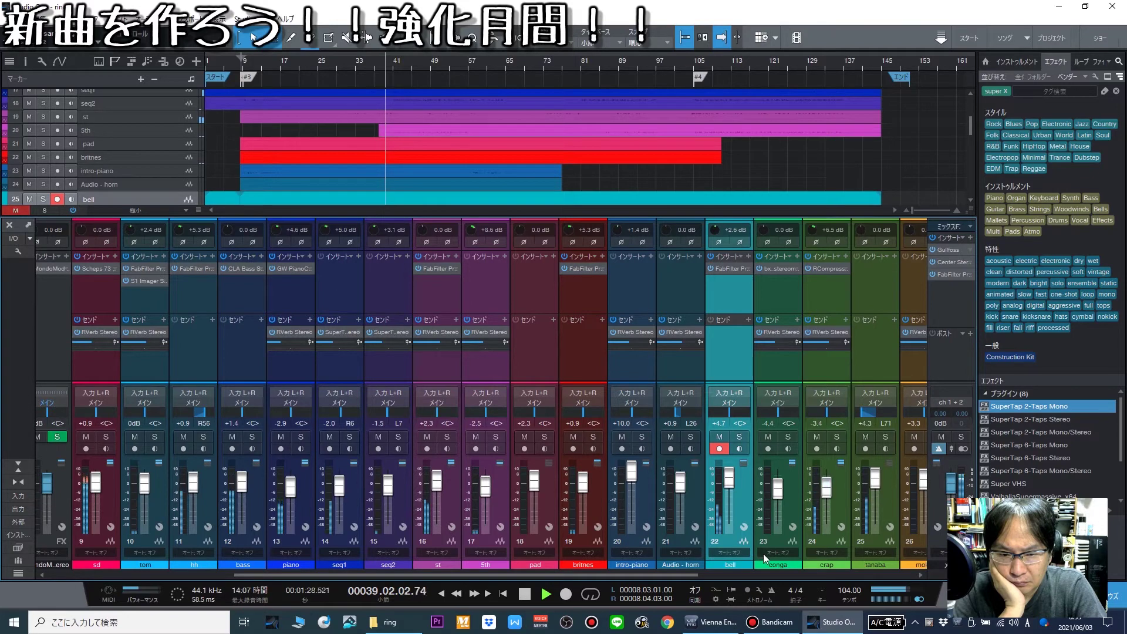
Lower the crash channel's fader to +1.4 dB.
left_click(708, 575)
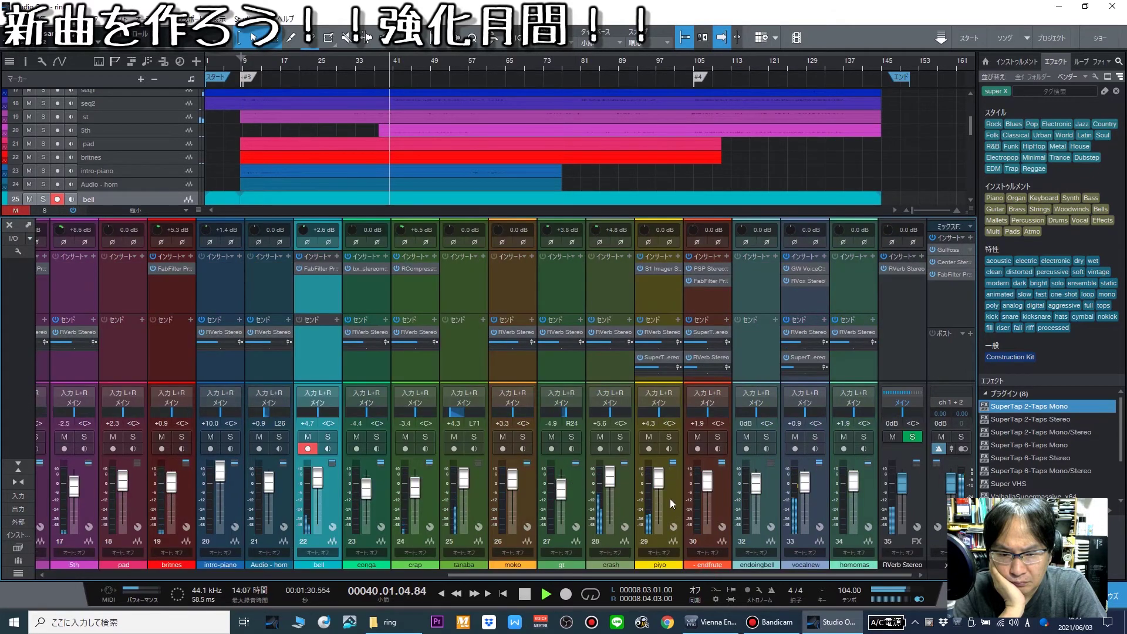
left_click_drag(610, 484, 609, 492)
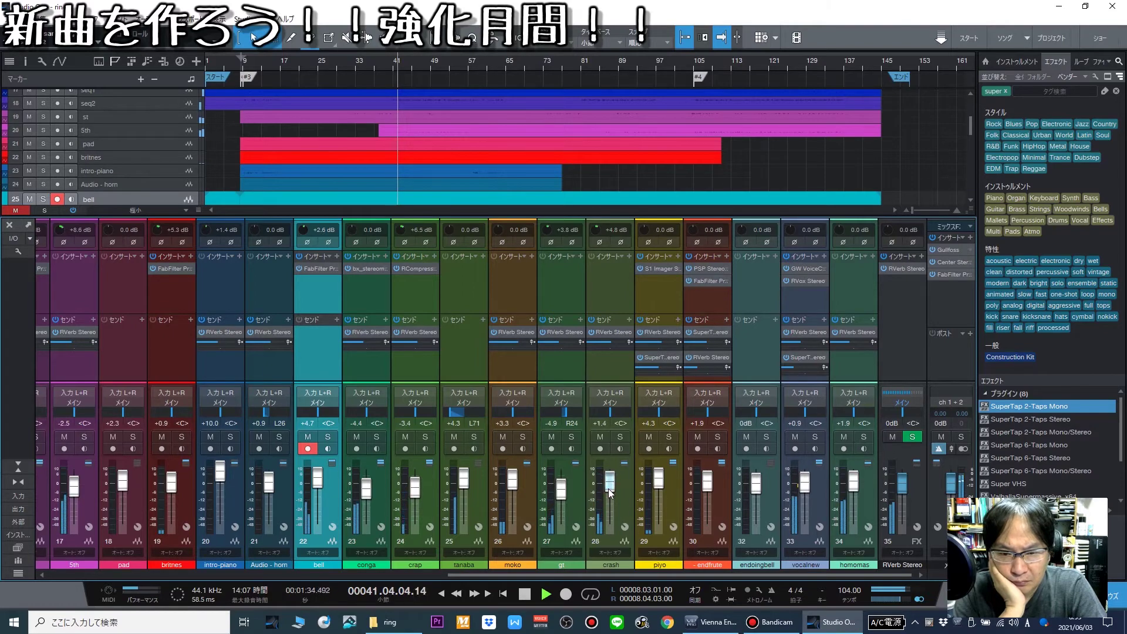
Solo the kick channel and add the RBass Stereo plug-in to its inserts.
left_click(200, 577)
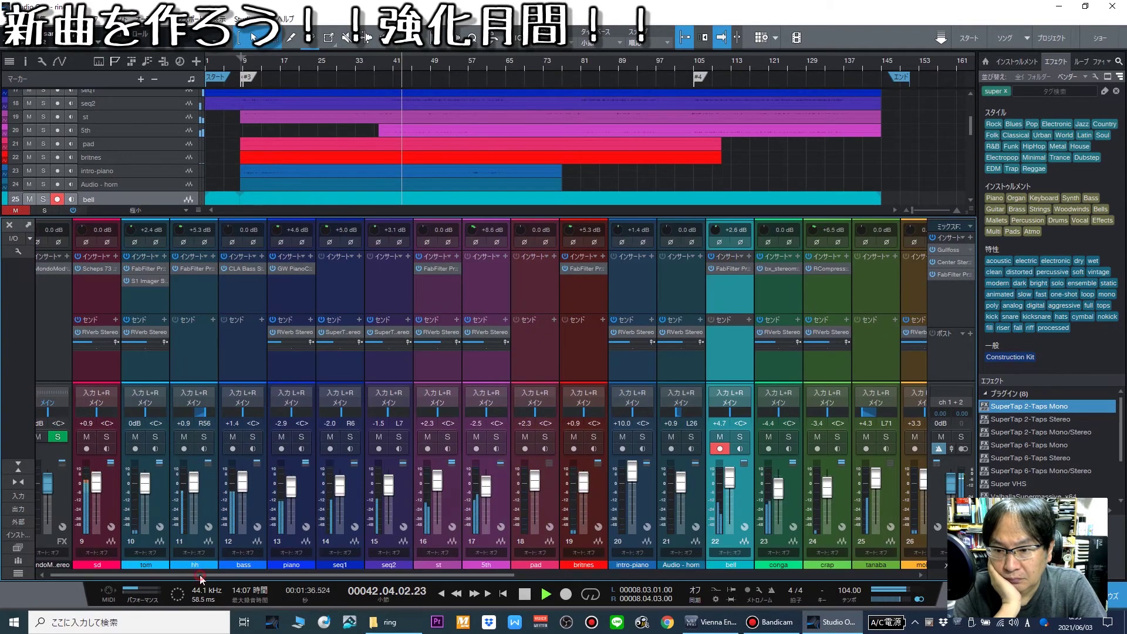
left_click(200, 576)
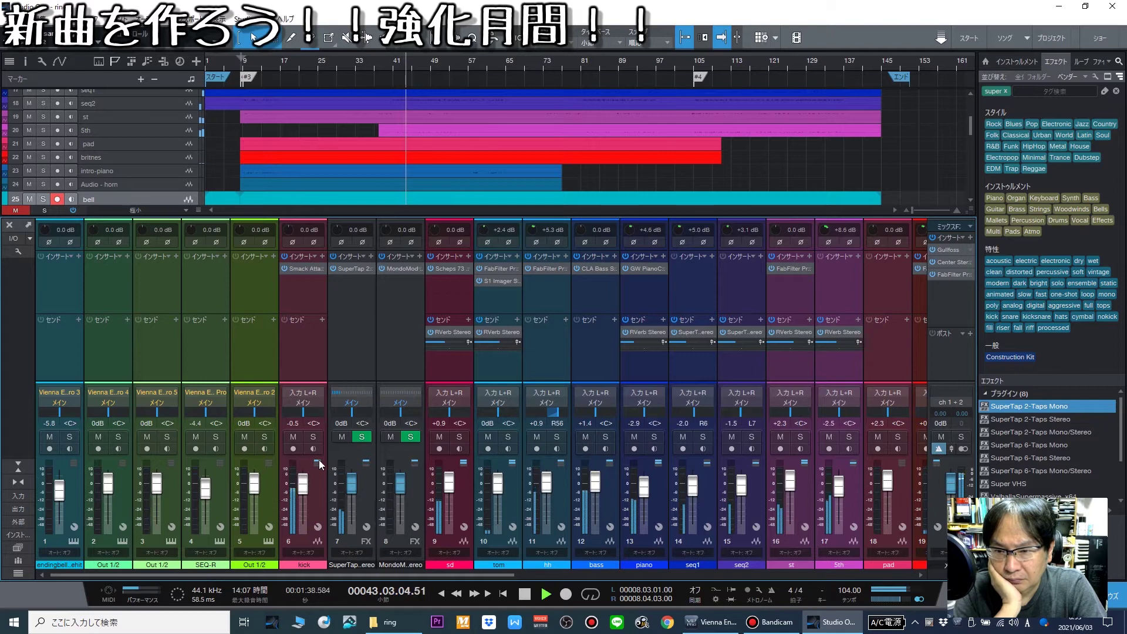
left_click(313, 437)
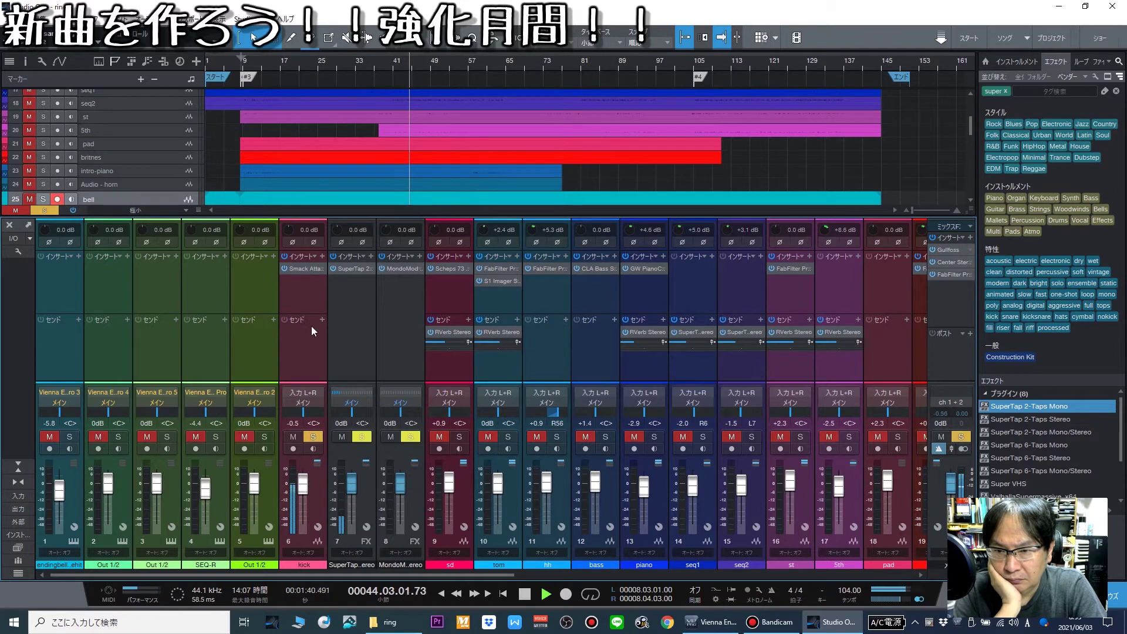
left_click(323, 257)
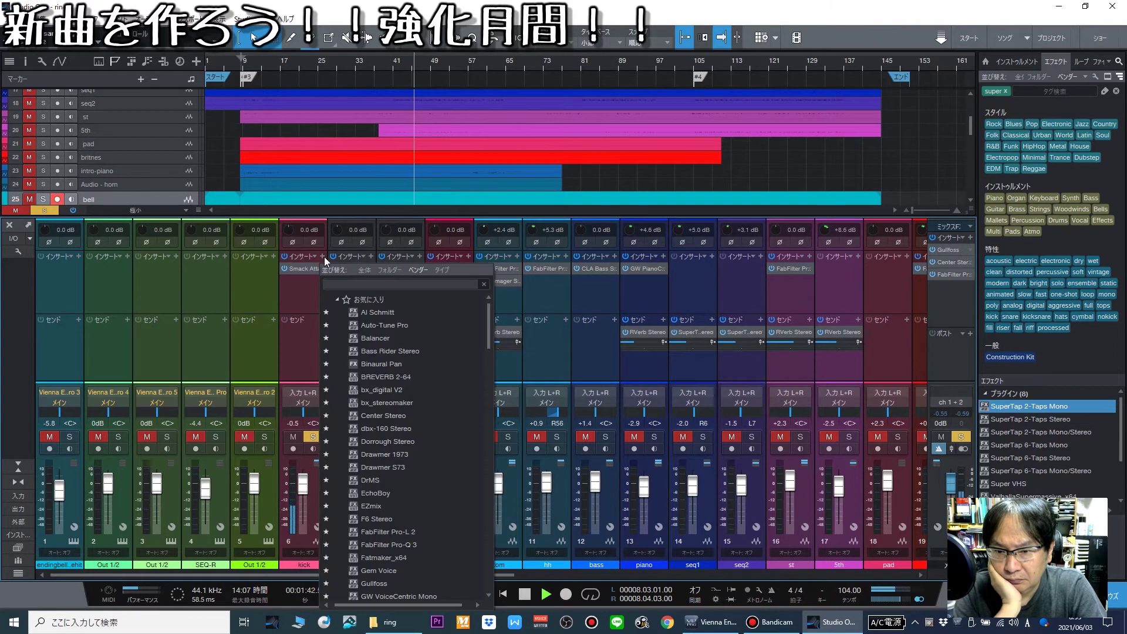
left_click(383, 284)
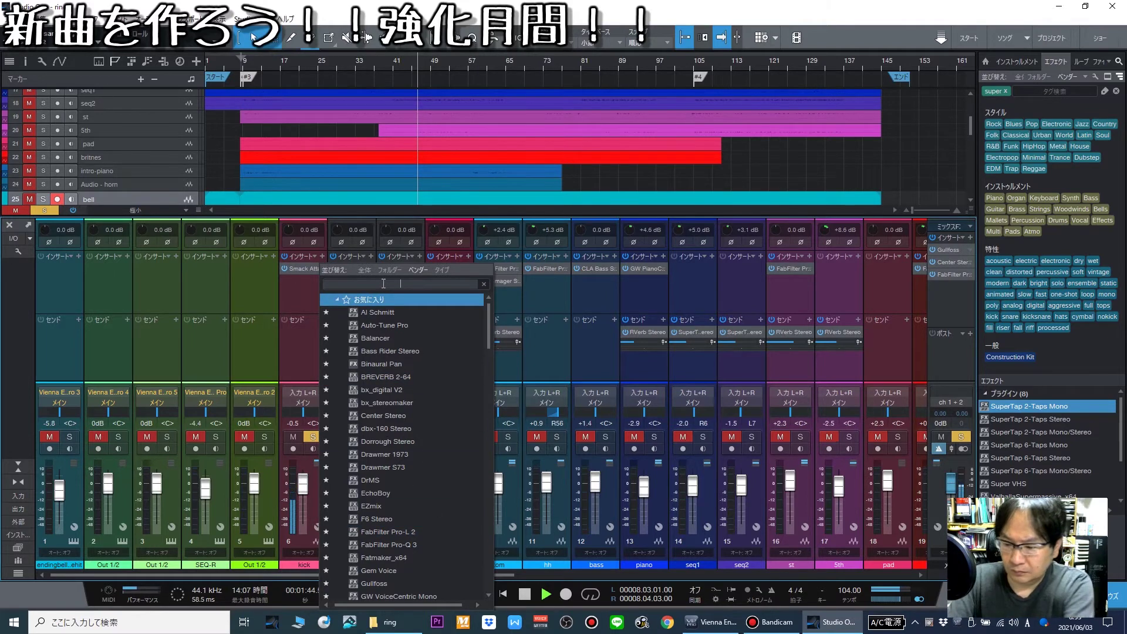
type("rbas")
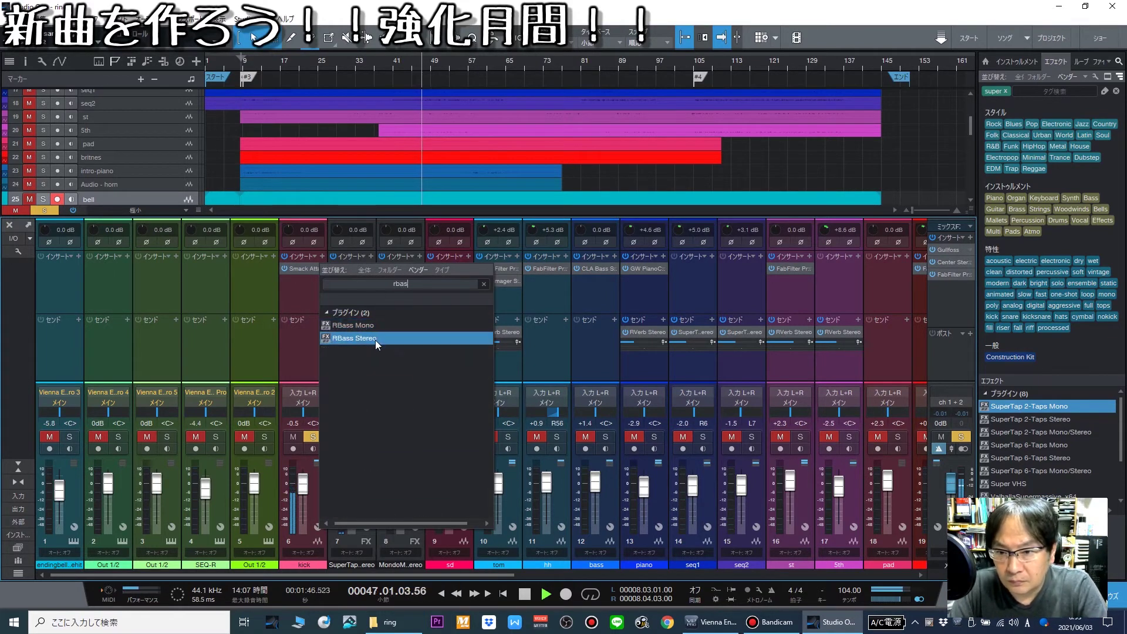
left_click(375, 339)
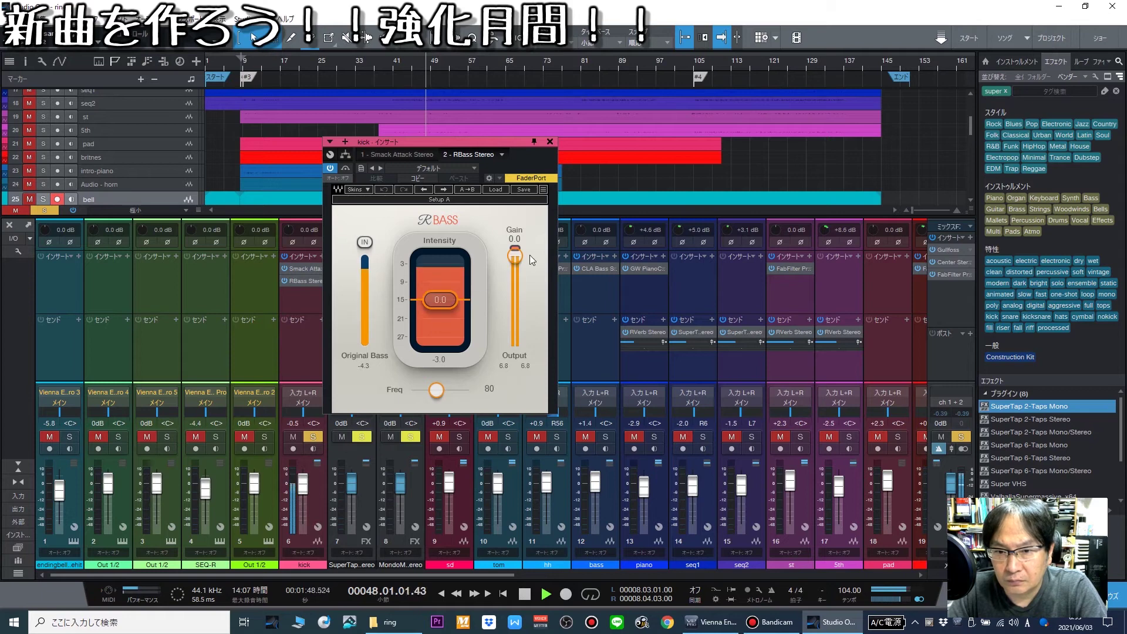
Set RBass on the kick to a gain of -9.1 and an intensity of 10.9, then end the channel's solo.
left_click_drag(515, 257, 518, 270)
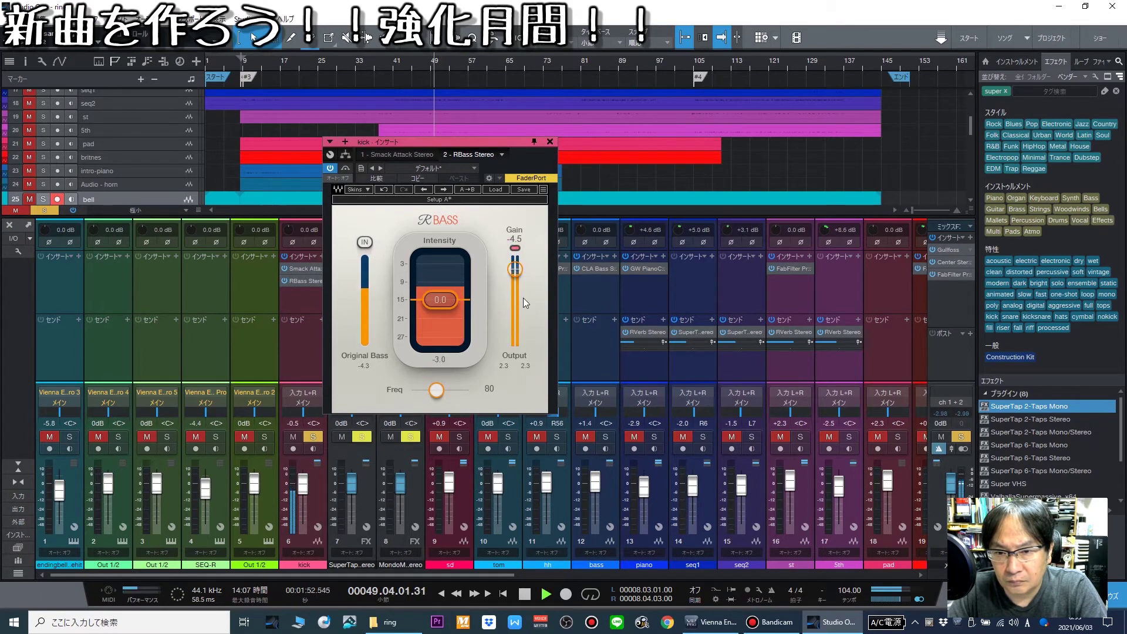
left_click_drag(515, 269, 515, 283)
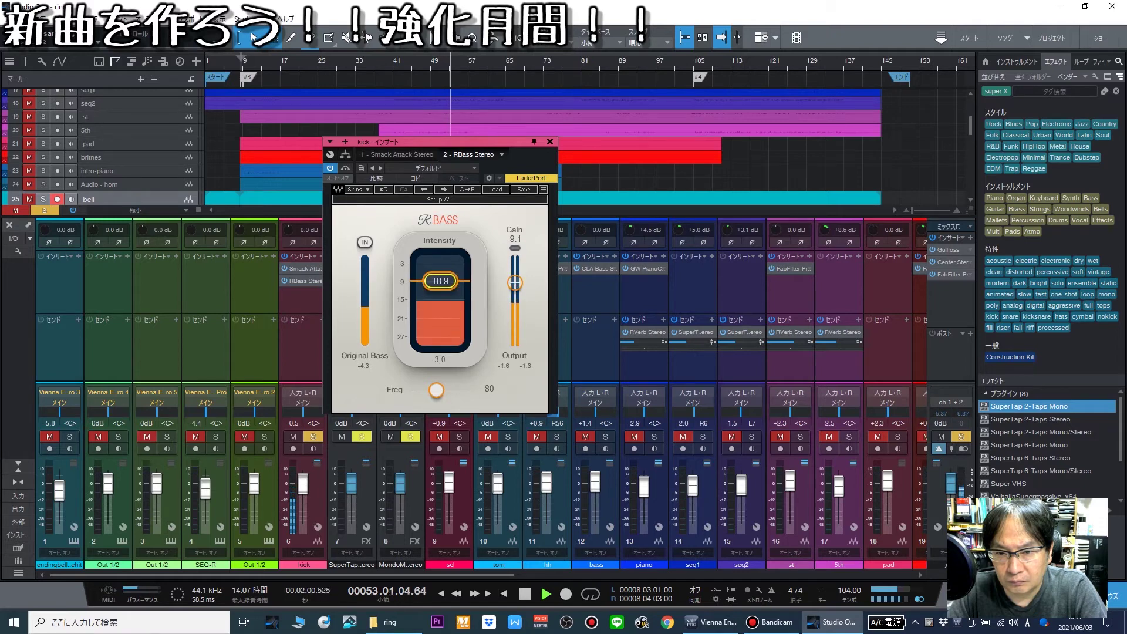
left_click(549, 142)
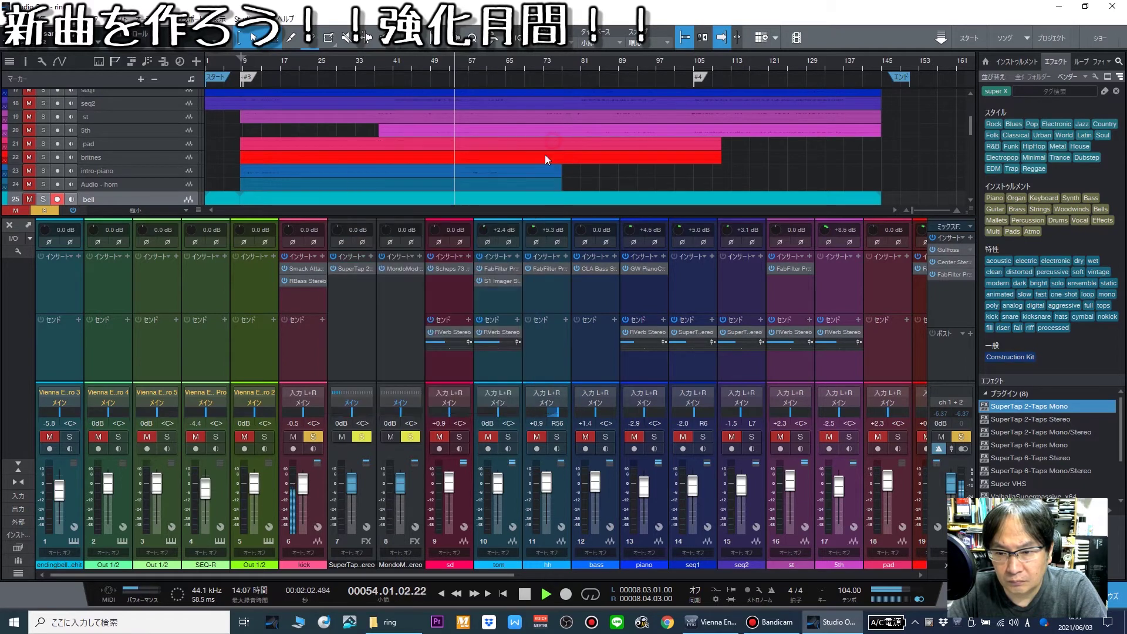
left_click(313, 439)
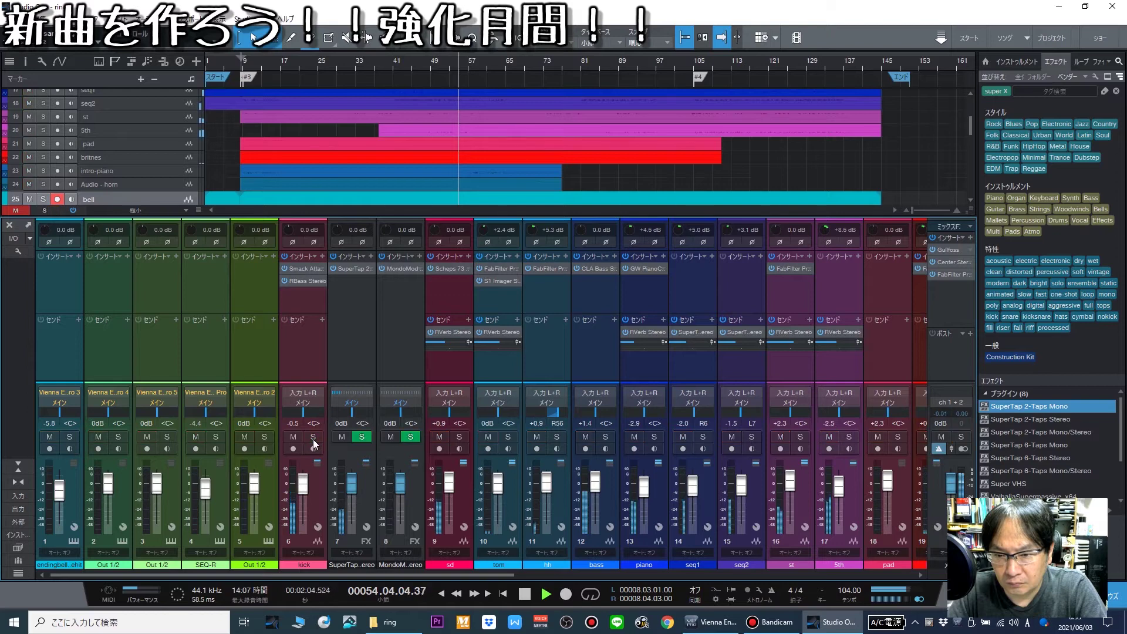
Raise the kick fader to +0.4 dB and lower the sd fader to -1.5 dB.
left_click_drag(303, 498, 302, 492)
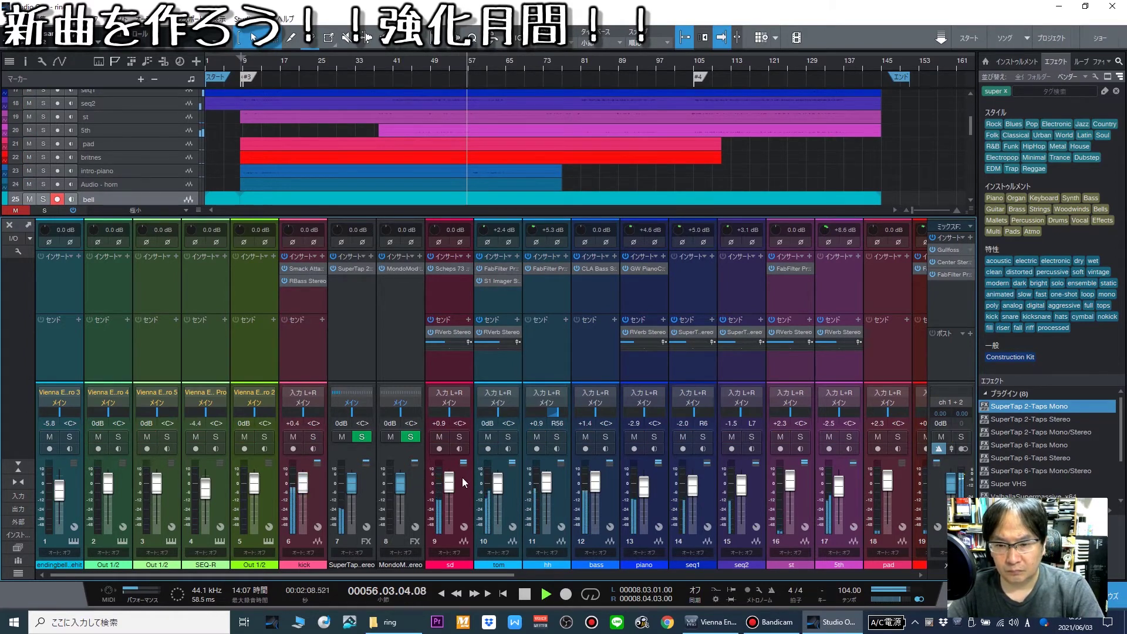
left_click_drag(447, 488, 447, 491)
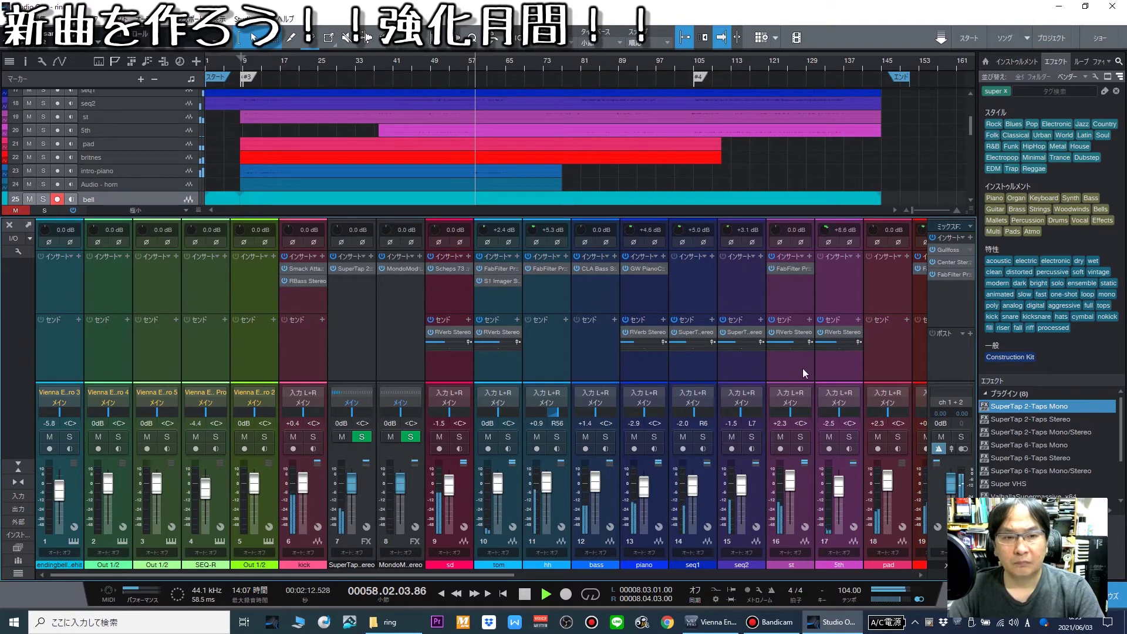
Adjust the gain of the FabFilter Pro-L 2 limiter on the main output to +1.4 dB.
right_click(971, 286)
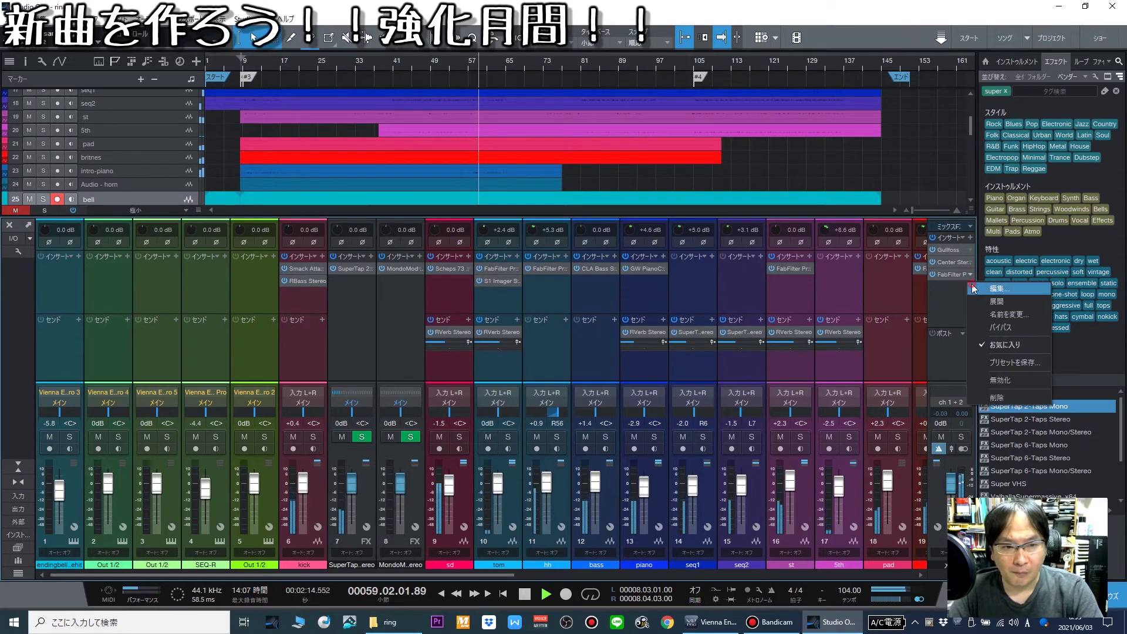
left_click(974, 288)
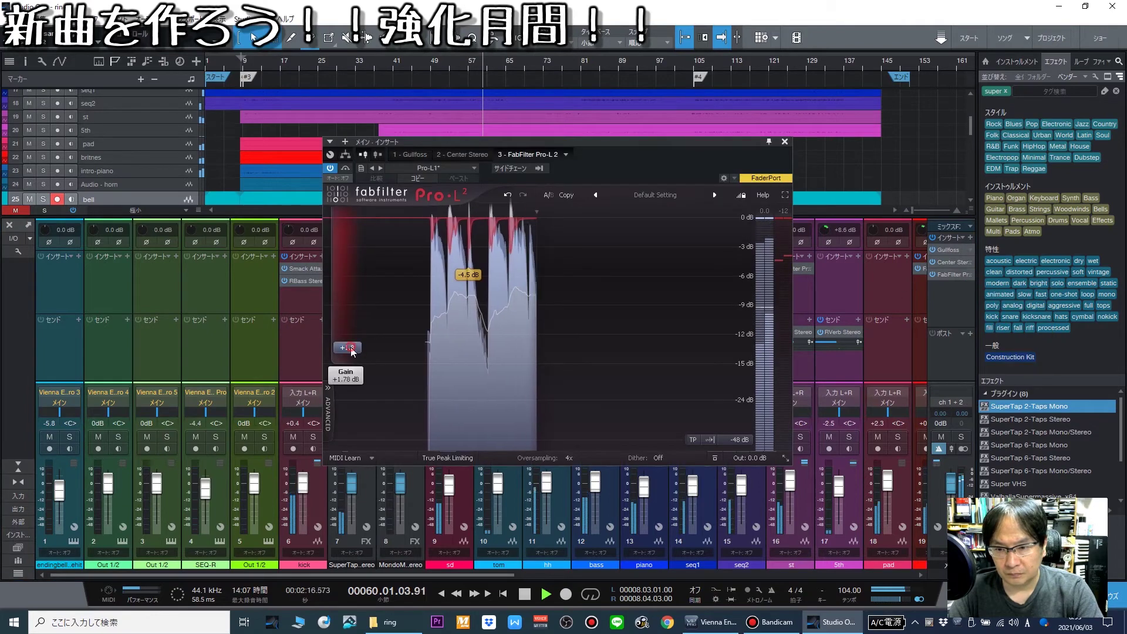
left_click(784, 141)
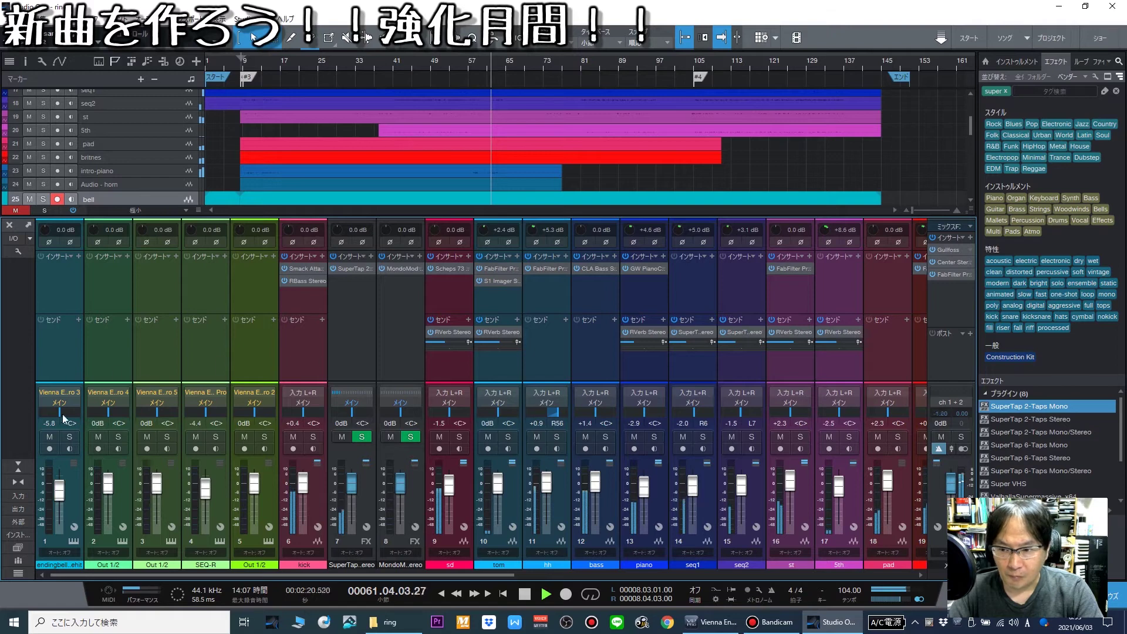
Collapse all mixer channels to the narrow view, including the tom, bell, moko and endfrute channels.
left_click(19, 481)
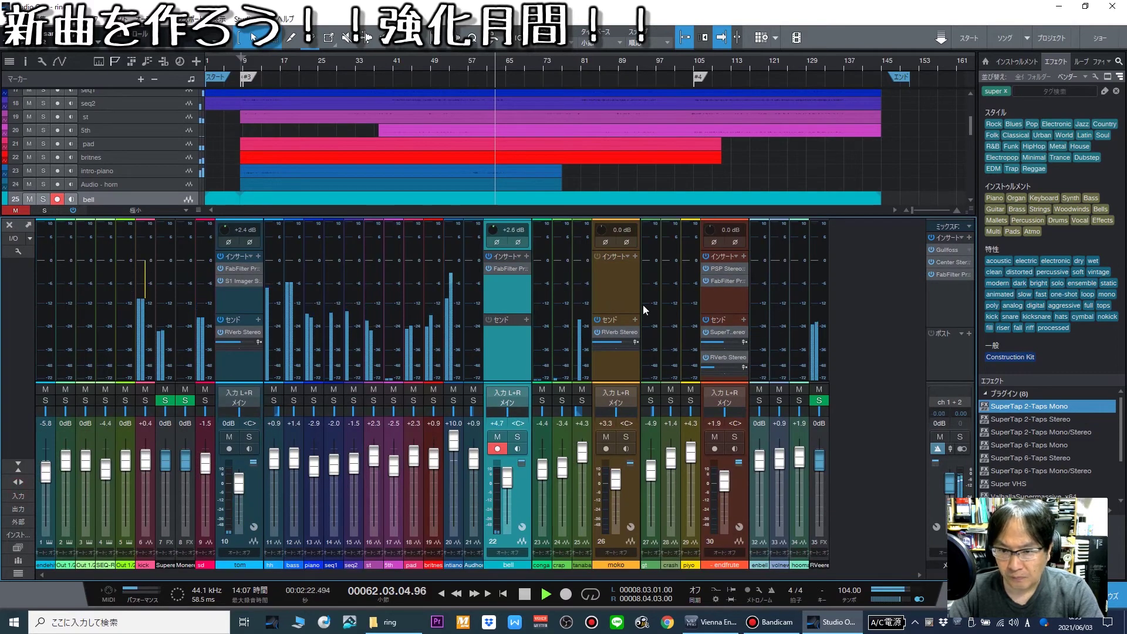
left_click(514, 292)
left_click(599, 290)
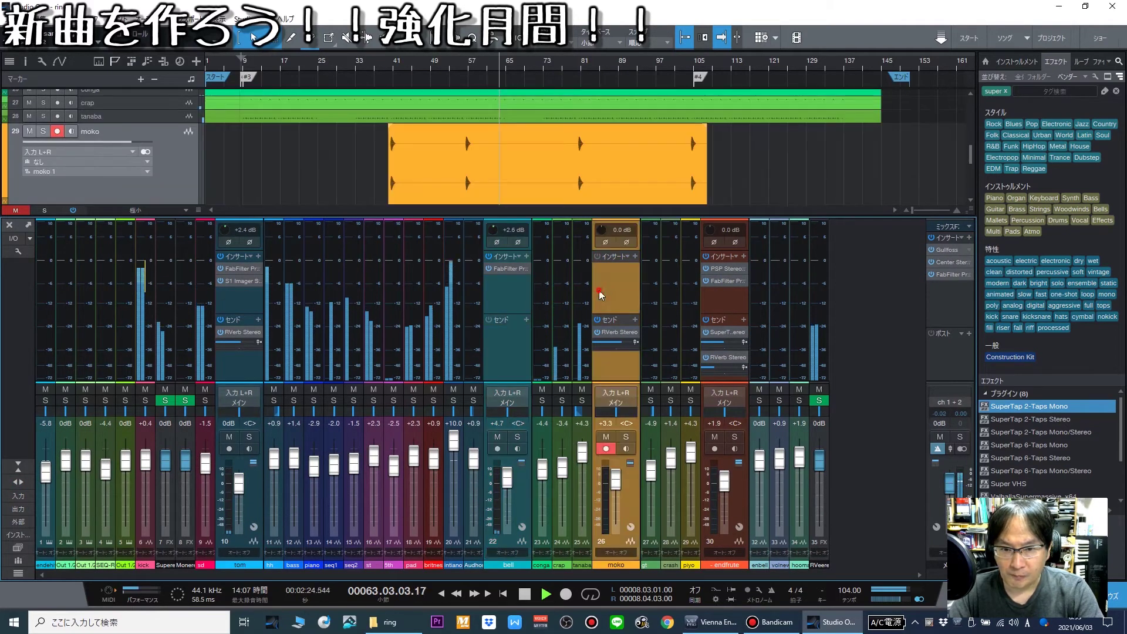
double_click(598, 290)
double_click(688, 300)
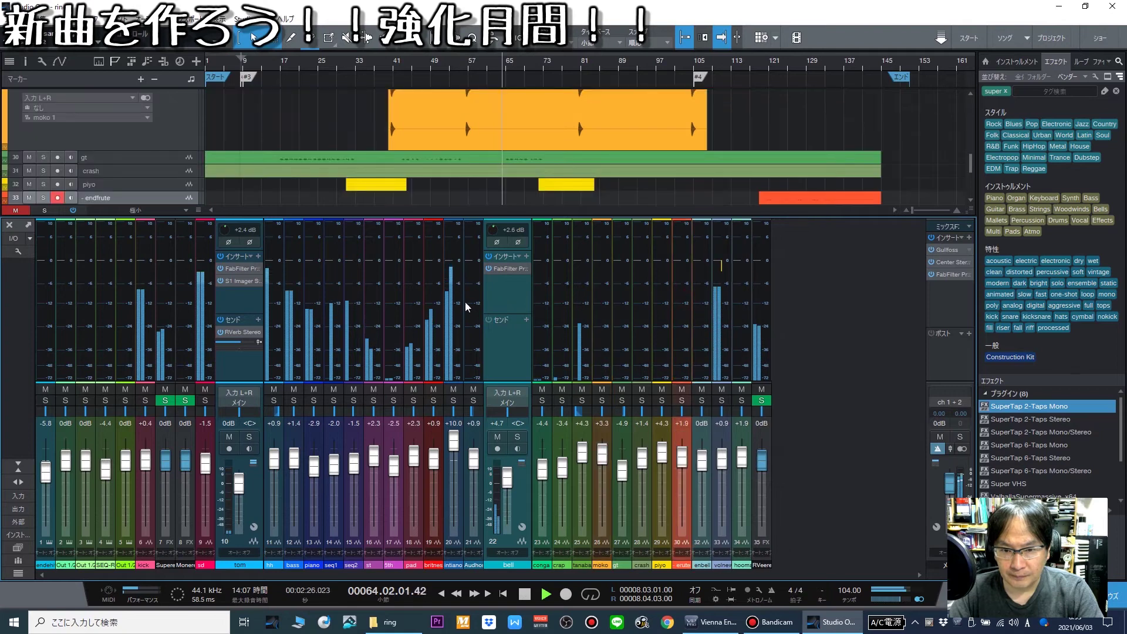
double_click(515, 300)
double_click(224, 304)
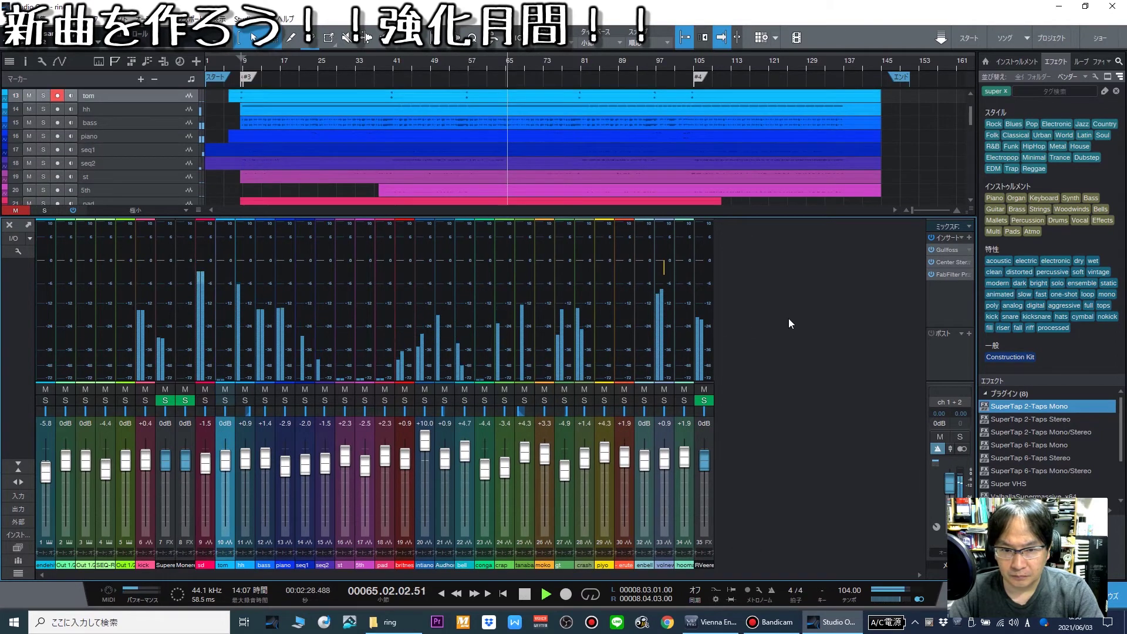
Check the gain reduction of the main output's FabFilter Pro-L 2 limiter during playback.
left_click(963, 274)
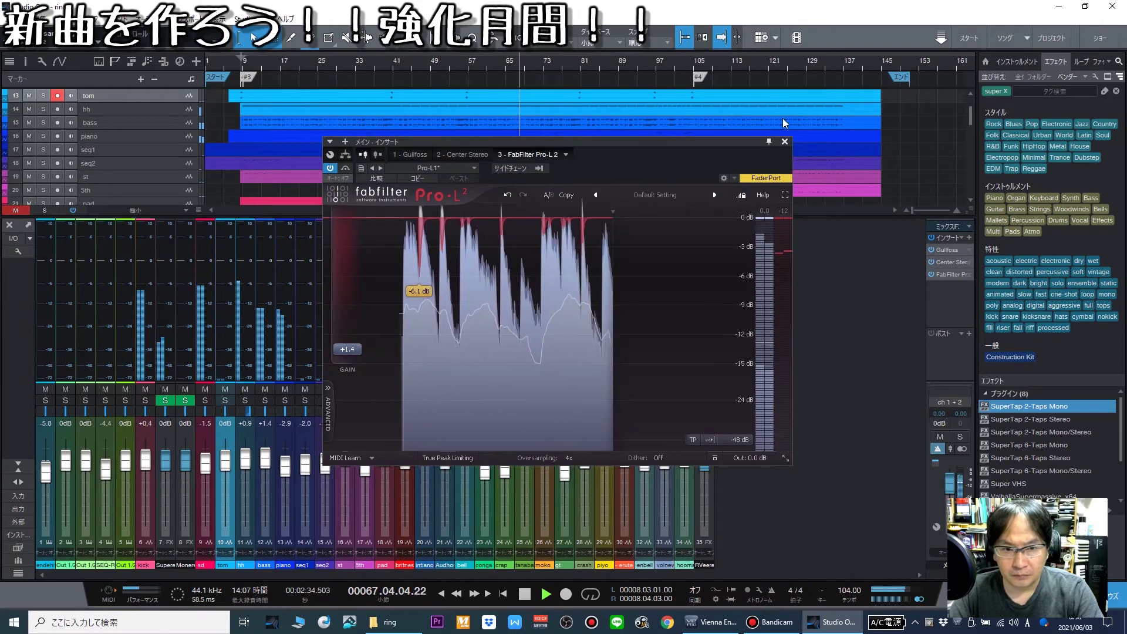
scroll(782, 118, "down", 1)
left_click(784, 141)
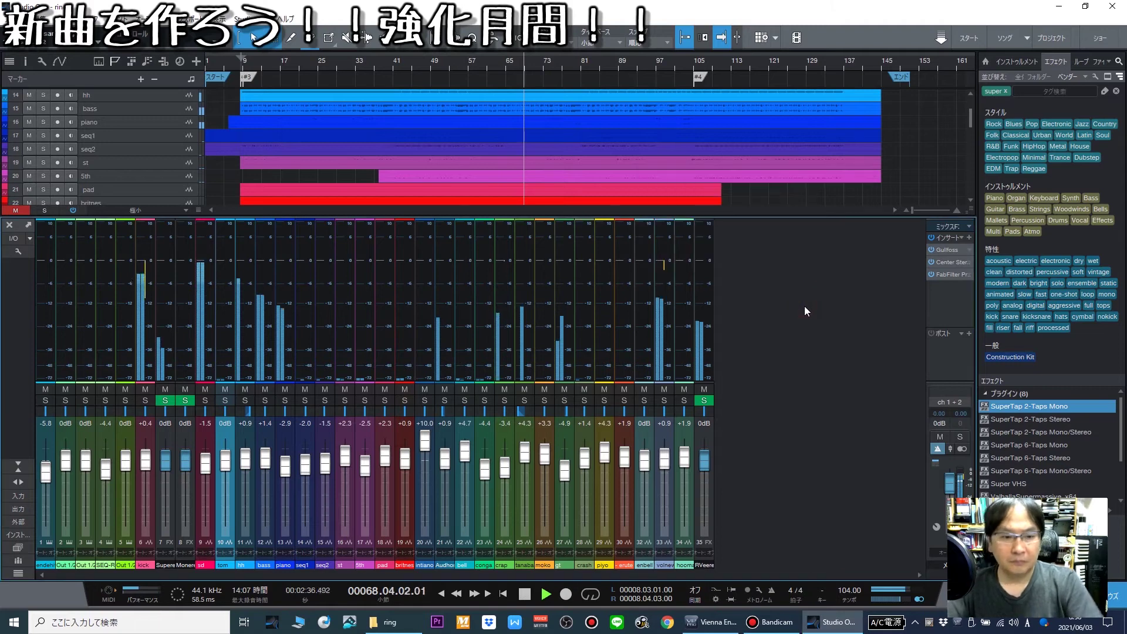
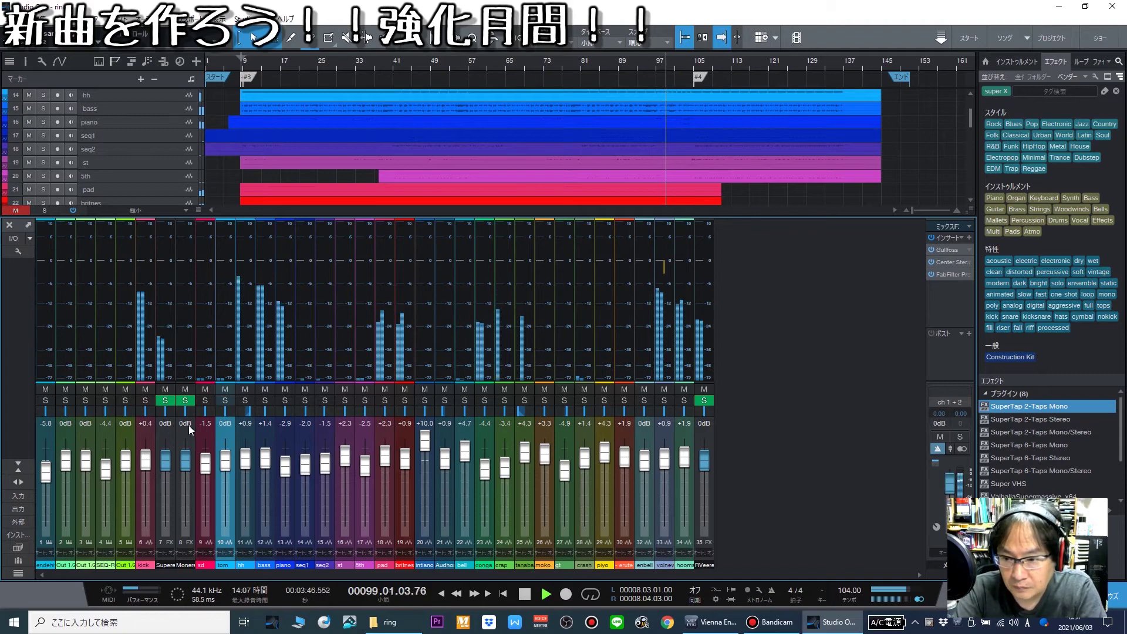
Expand the mixer channels to full width, review them through to the last channels, and save the song.
left_click(18, 481)
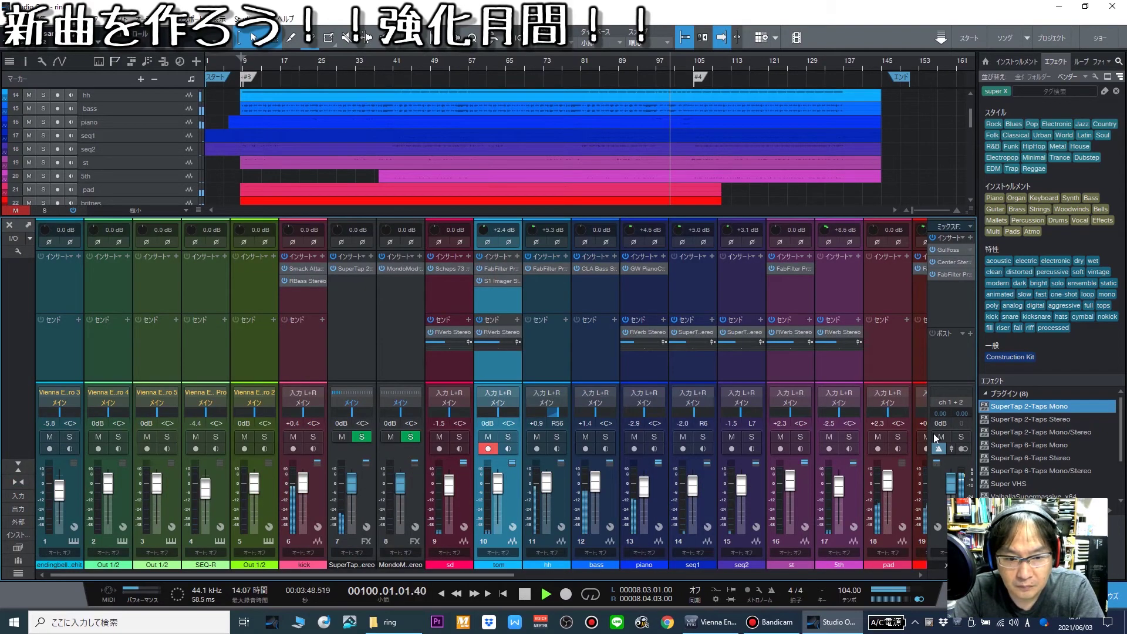
left_click(545, 576)
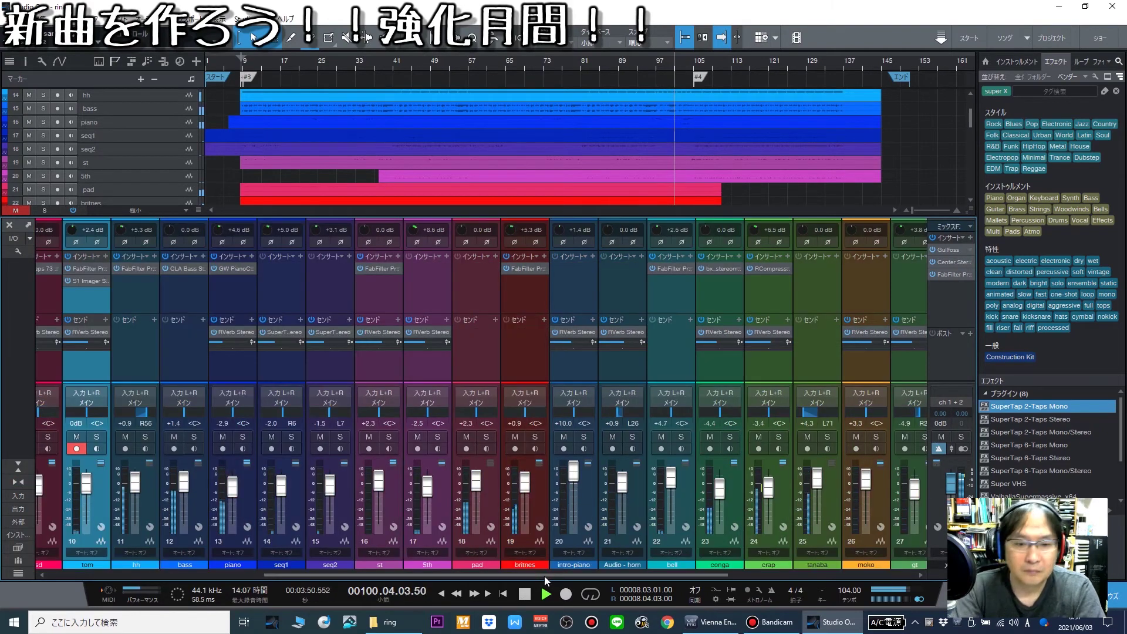
left_click(747, 576)
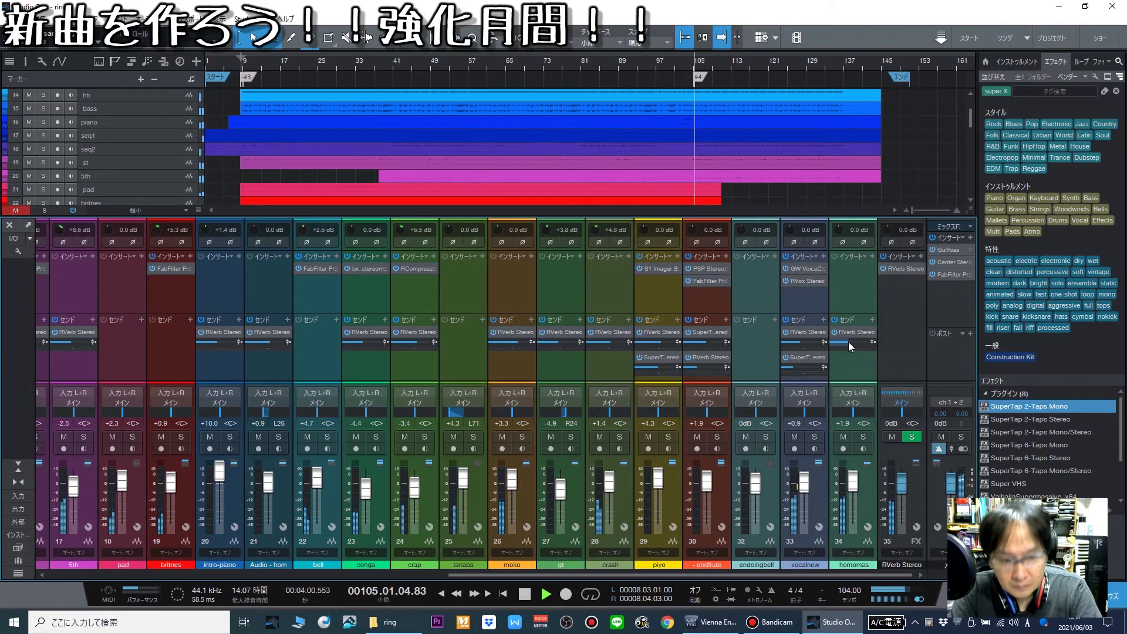
key("ctrl+s")
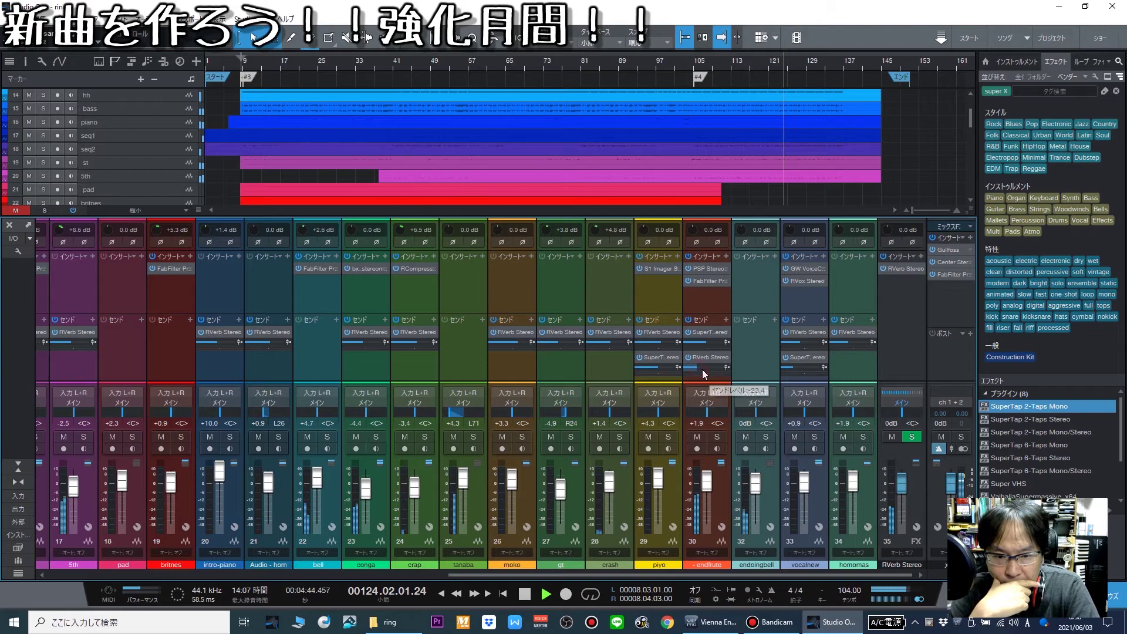
Set the endfrute channel's input gain to +0.7 dB and close the mixer to show the full arrangement.
left_click(699, 292)
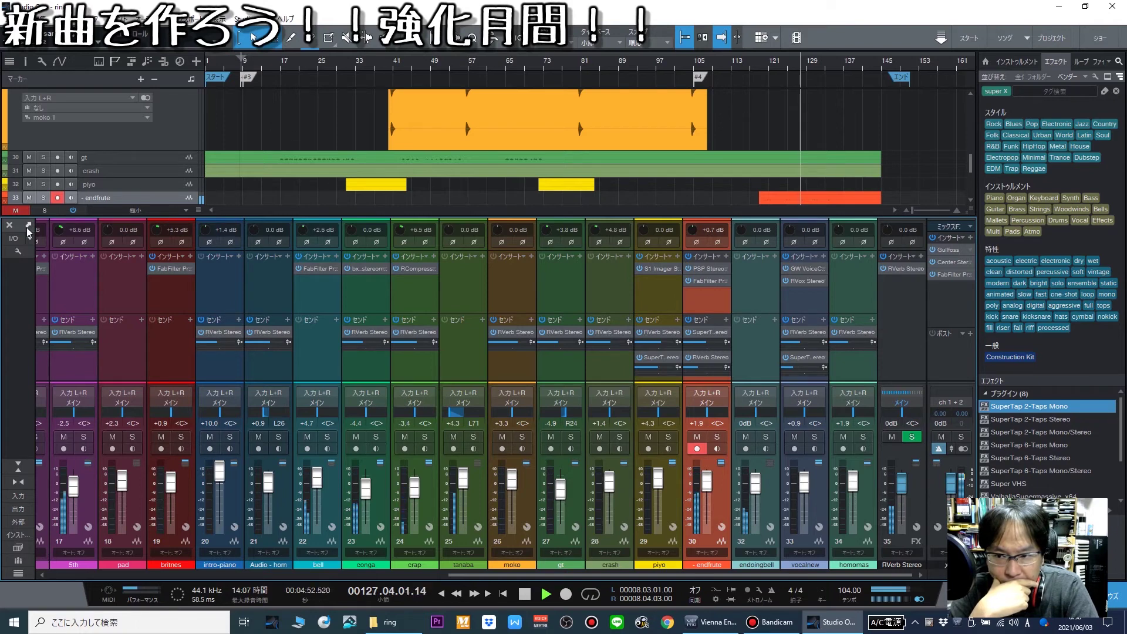
left_click(9, 226)
left_click(285, 337)
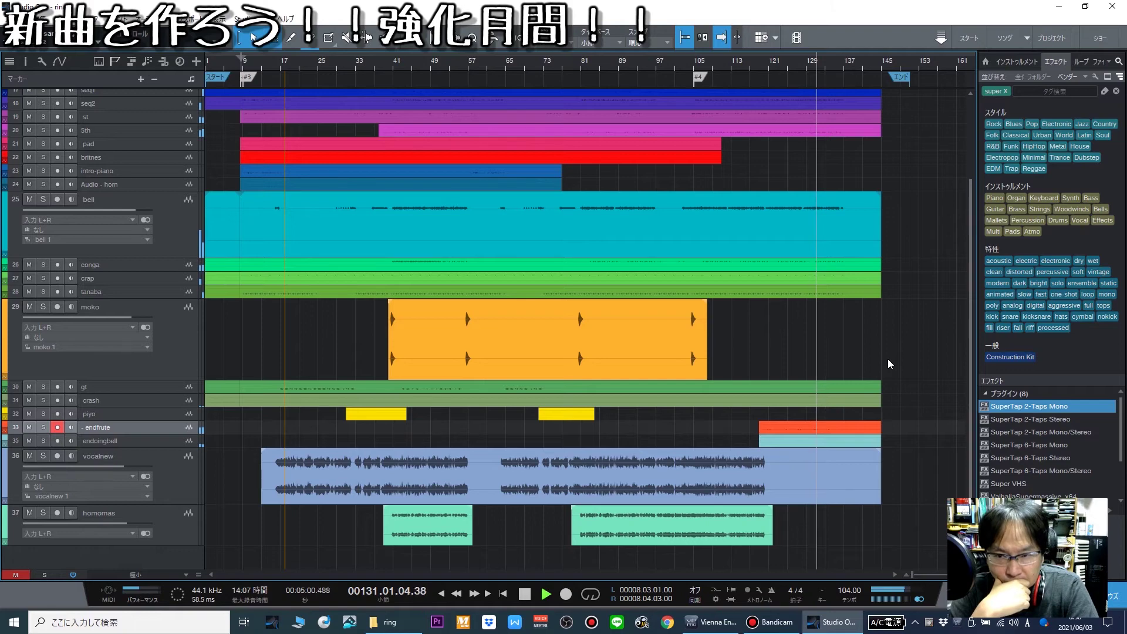
Stop playback, return to the loop start at bar 8, and select the crap track in the arrangement.
scroll(887, 358, "up", 3)
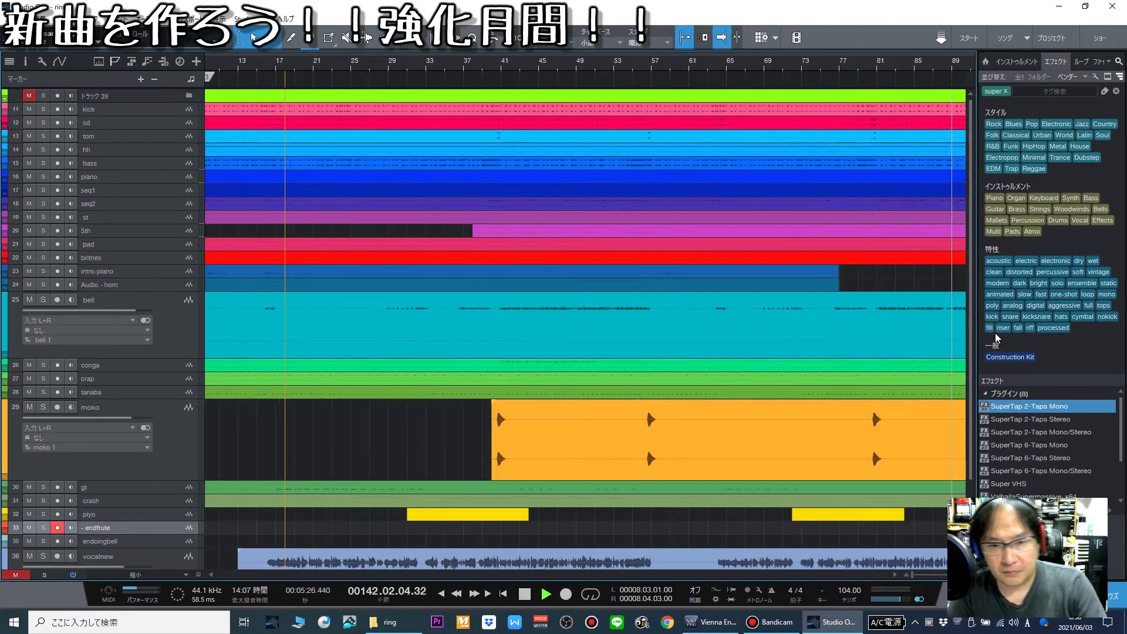
key("space")
key("KP_1")
key("e")
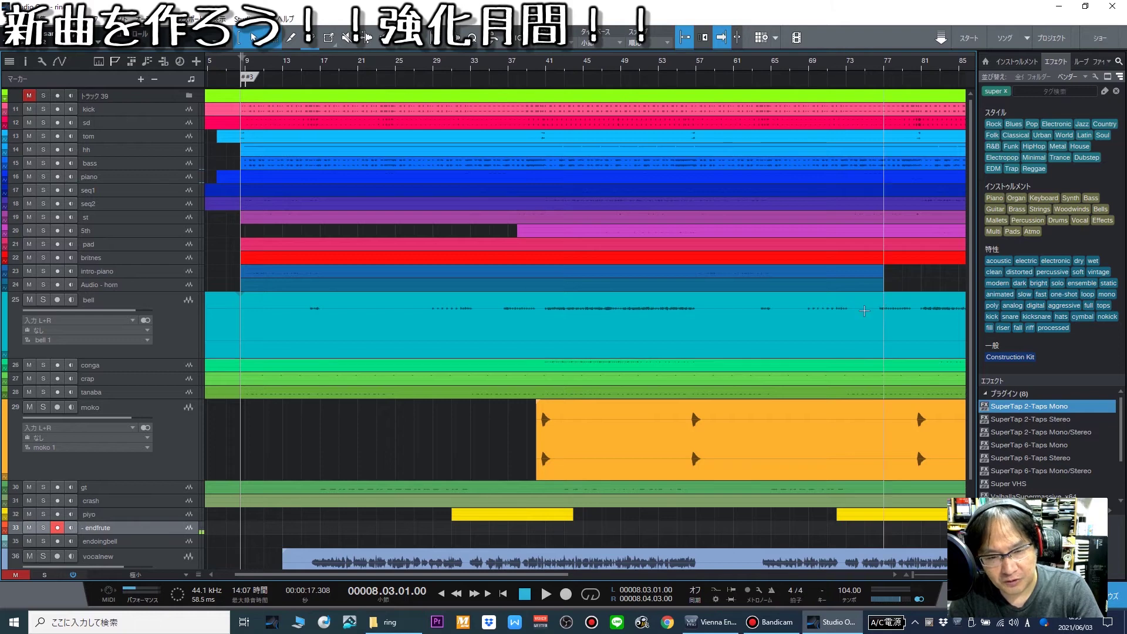
left_click(179, 388)
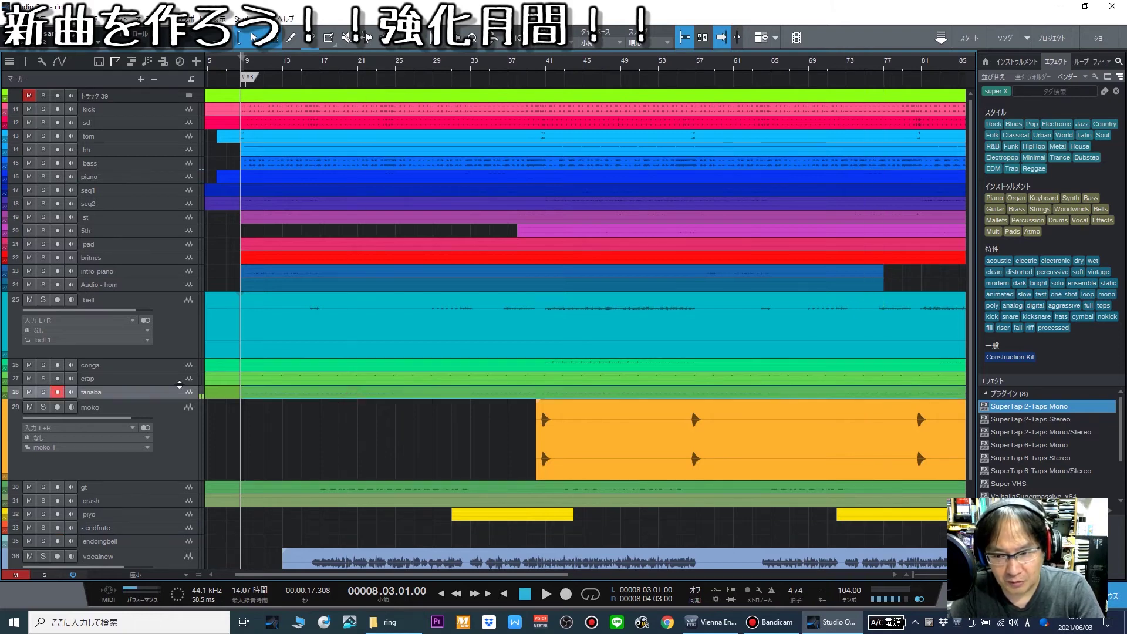
left_click(170, 380)
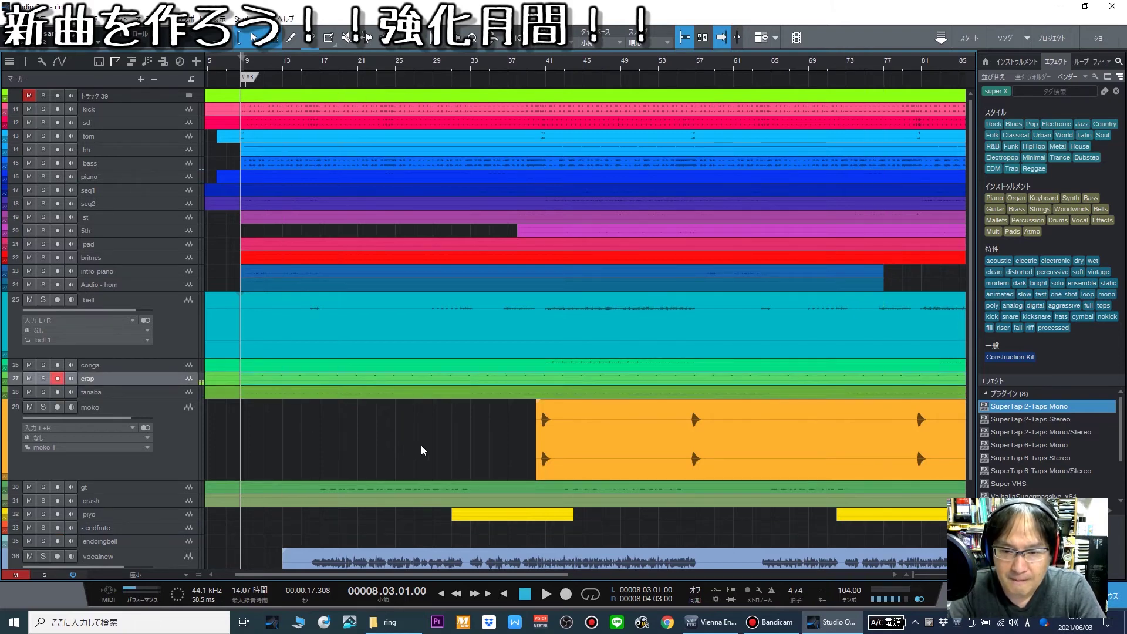
left_click(543, 461)
key("z")
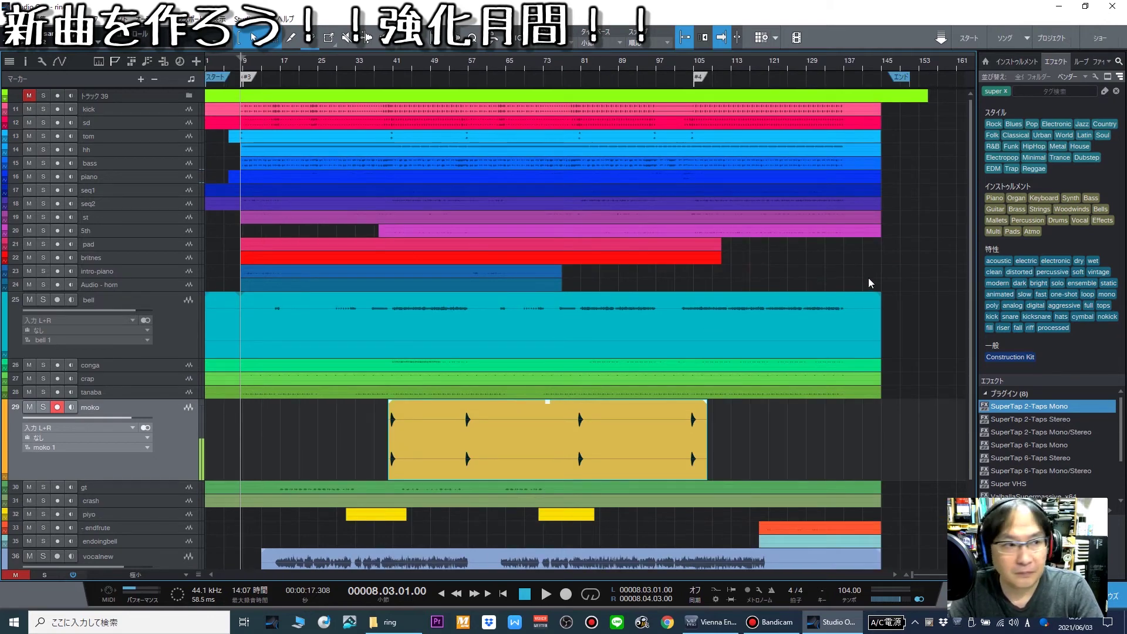
left_click(546, 236)
key("z")
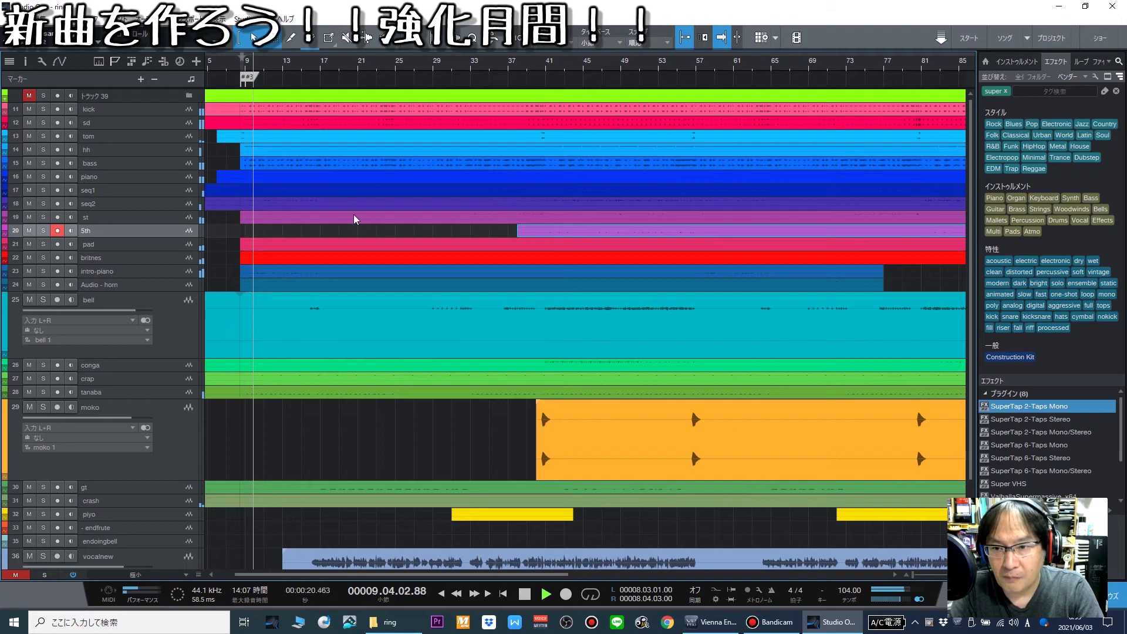
Solo the st track, set its input gain to +1.0 dB in the mixer, and unsolo it.
left_click(141, 221)
left_click(43, 216)
key("F3")
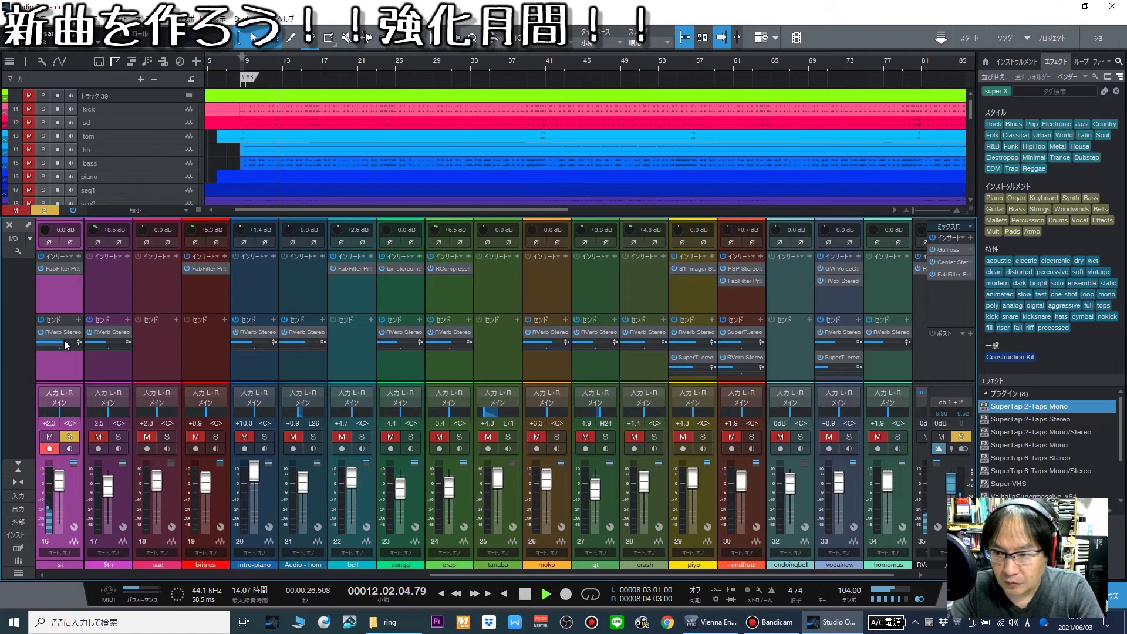
left_click_drag(42, 226, 42, 222)
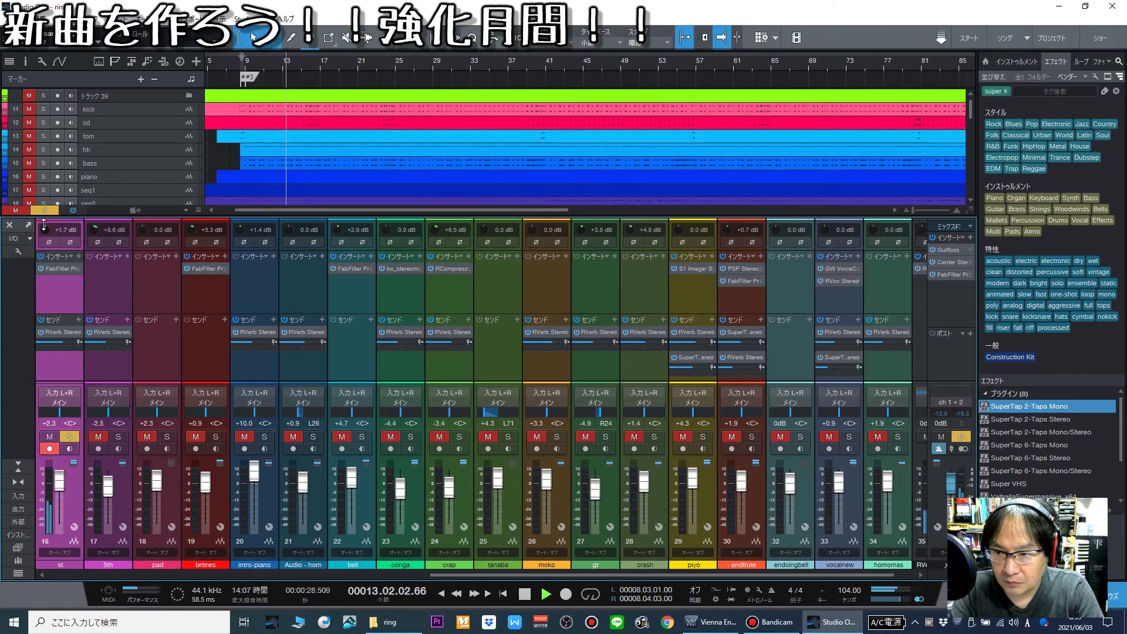
left_click(69, 437)
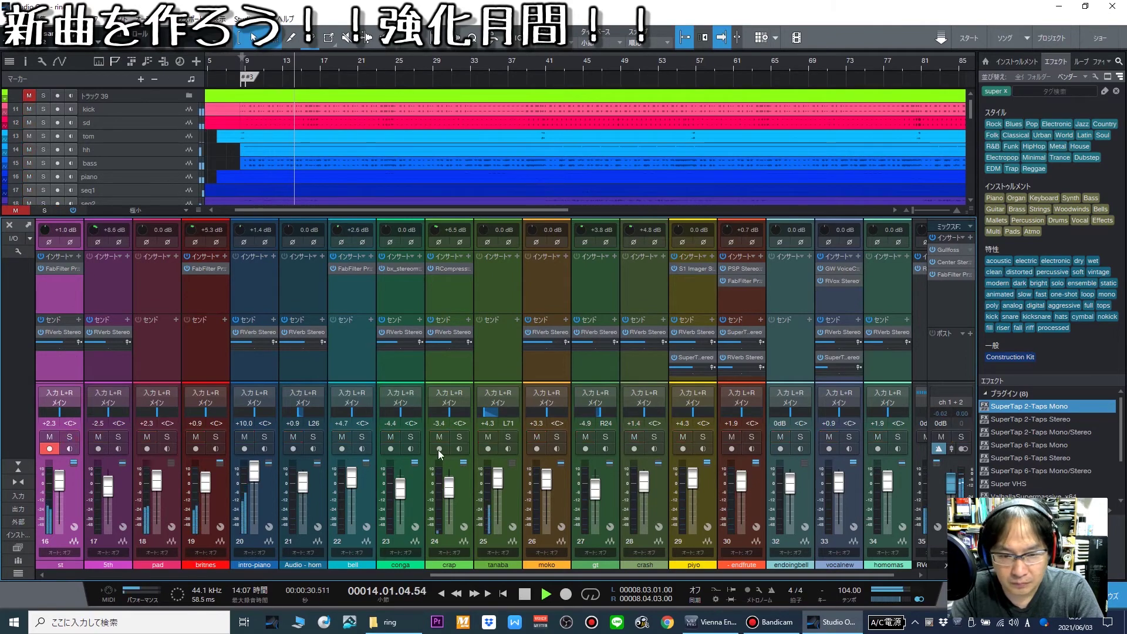
Check the full arrangement during playback, and raise the vocalnew channel's level to +2.3 dB in the mixer.
left_click(9, 226)
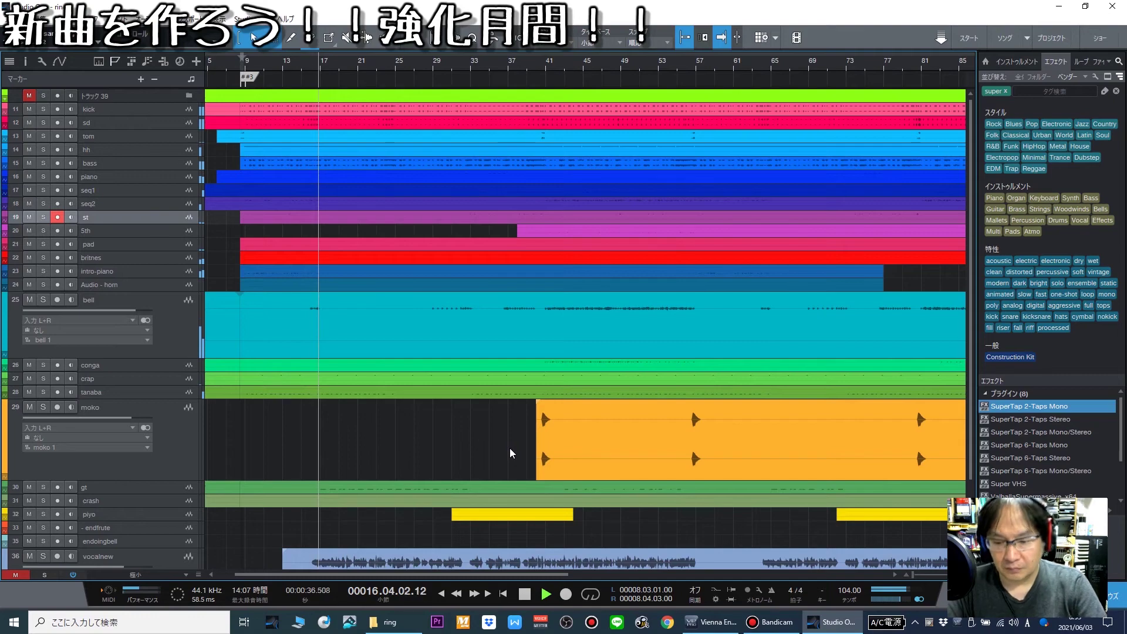
key("F3")
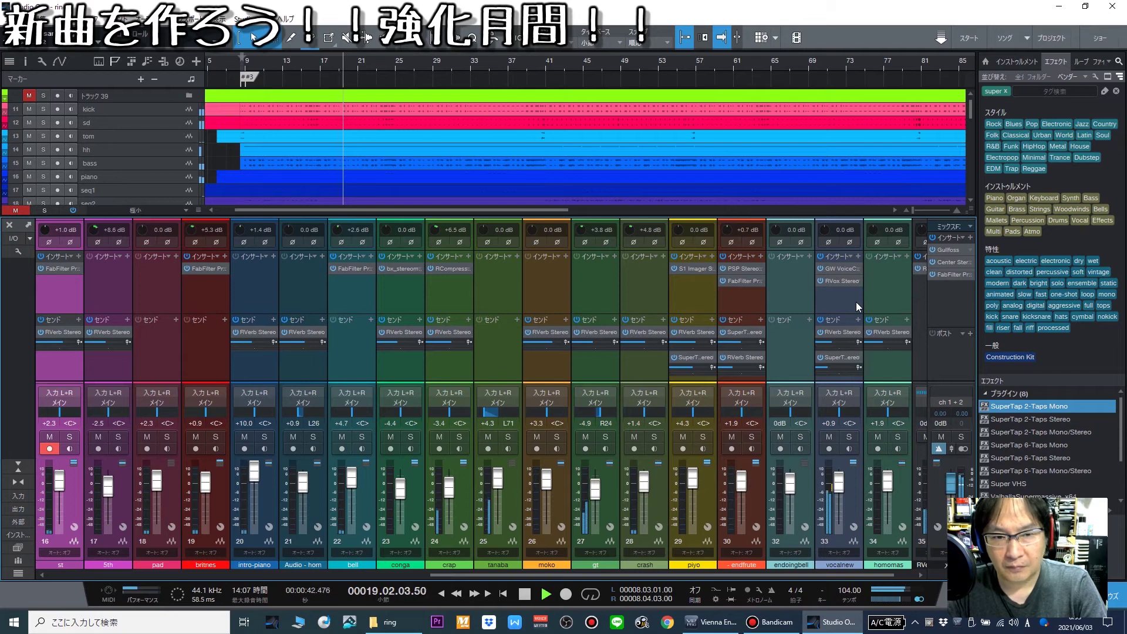
left_click_drag(835, 491, 835, 489)
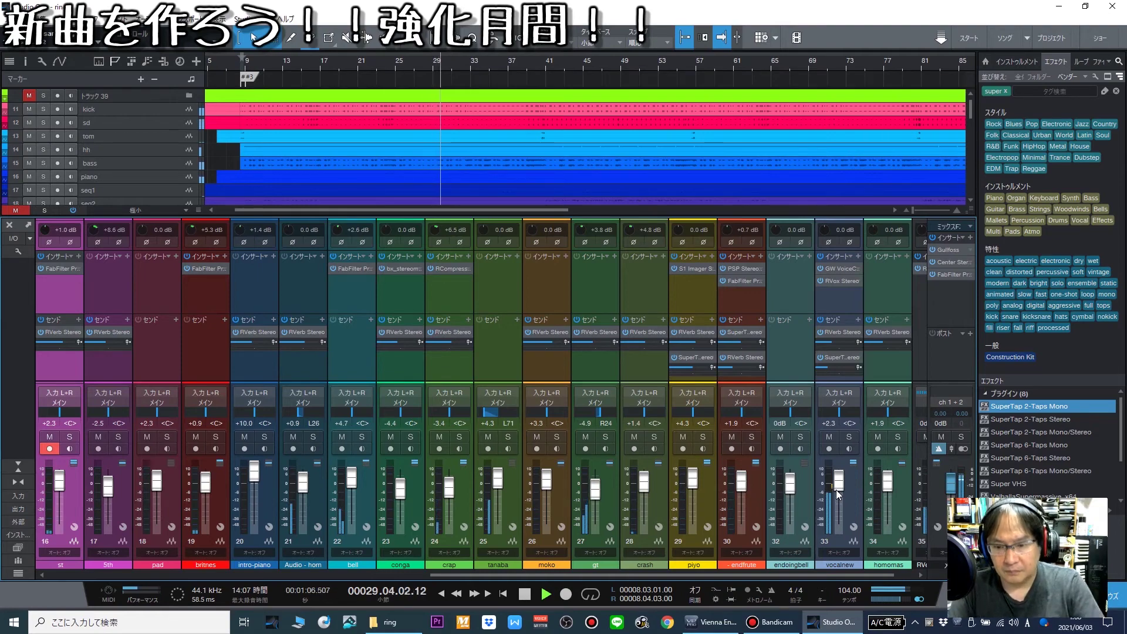
Pan the bell channel to L18, set its input gain to +3.6 dB, and lower its level to +2.8 dB.
left_click_drag(352, 413, 348, 413)
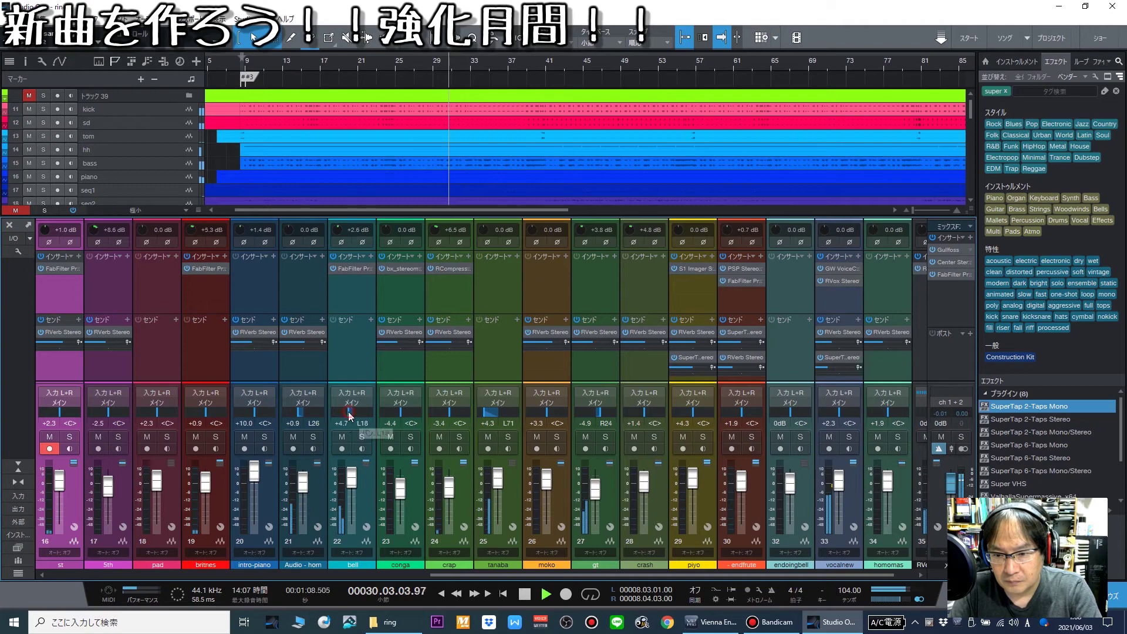
scroll(340, 233, "up", 2)
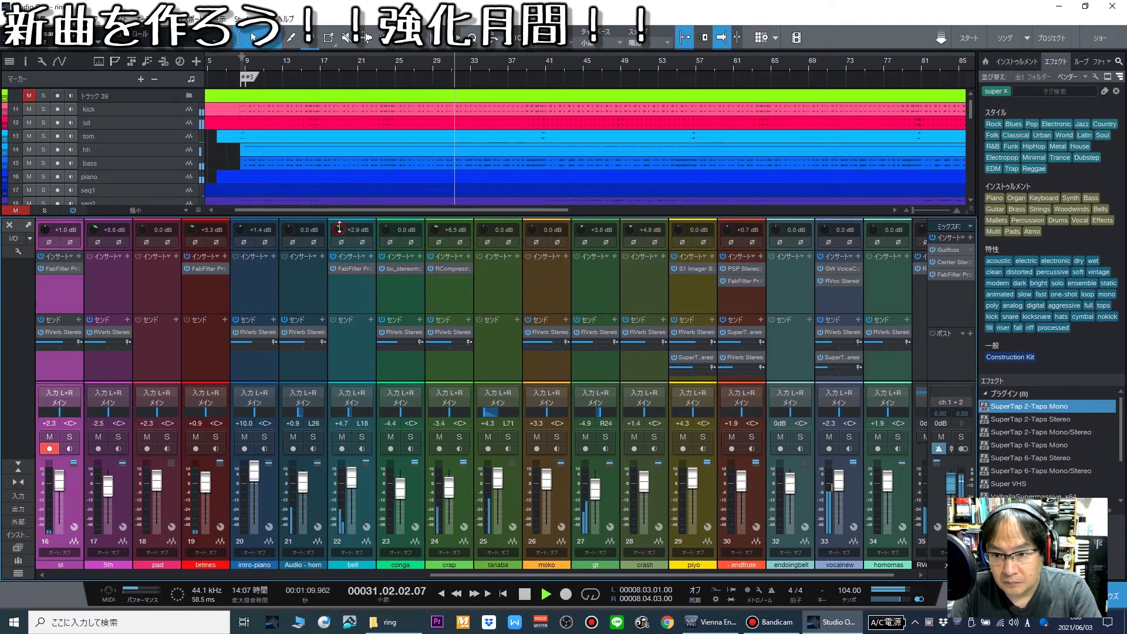
left_click(331, 298)
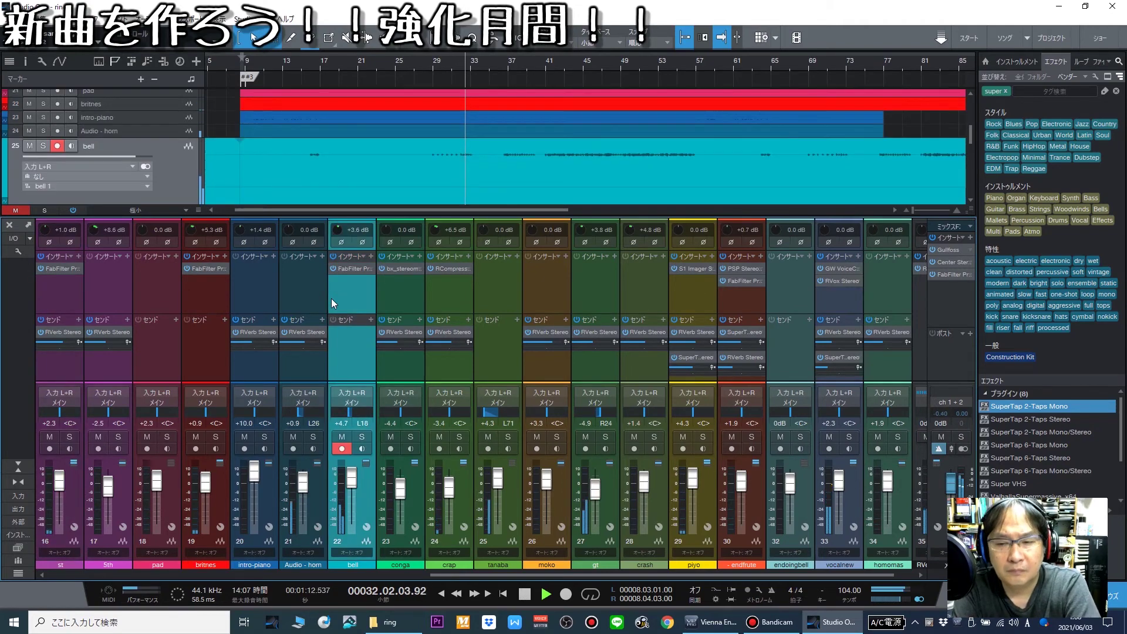
left_click_drag(350, 479, 348, 485)
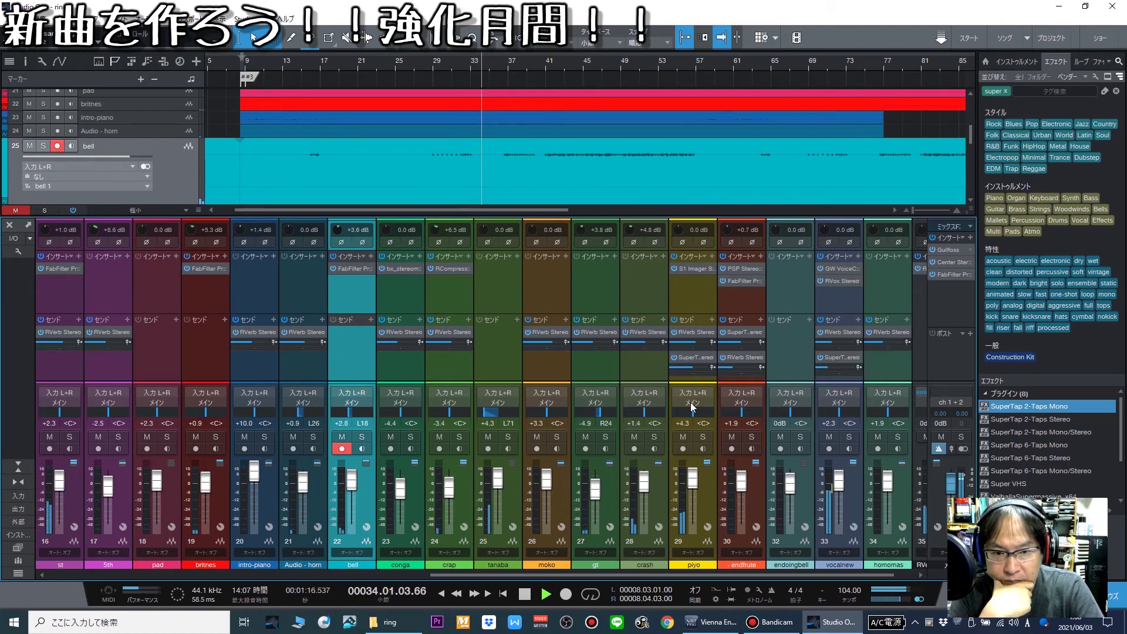
Set the piyo channel's input gain to +1.2 dB and level to +2.8 dB, select vocalnew, and save the song.
left_click_drag(678, 230, 679, 227)
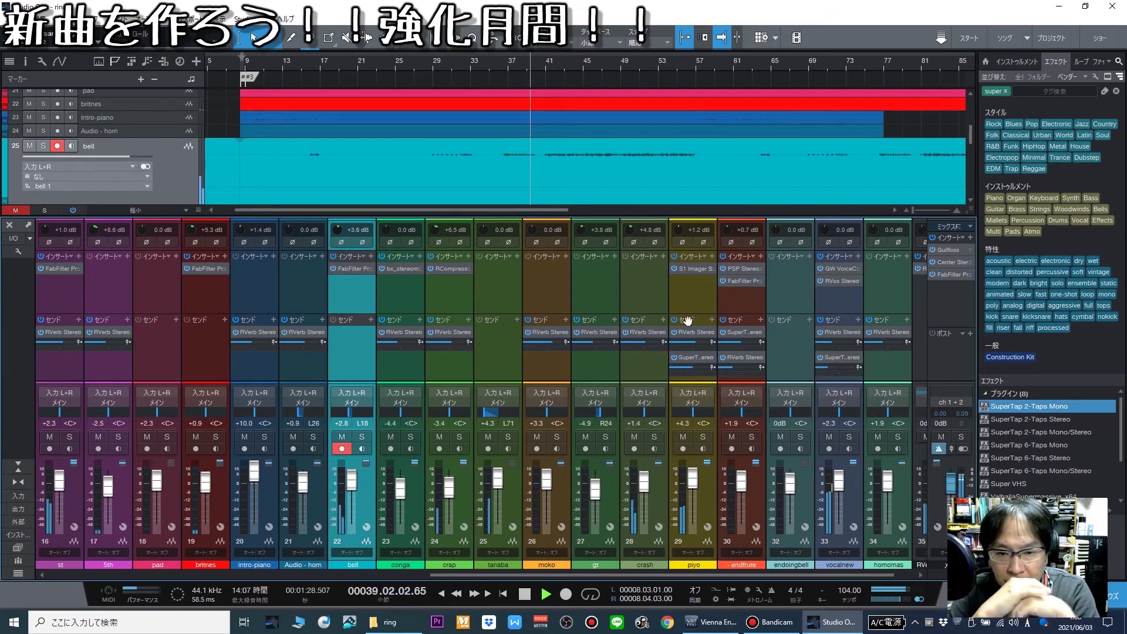
left_click_drag(694, 476, 696, 478)
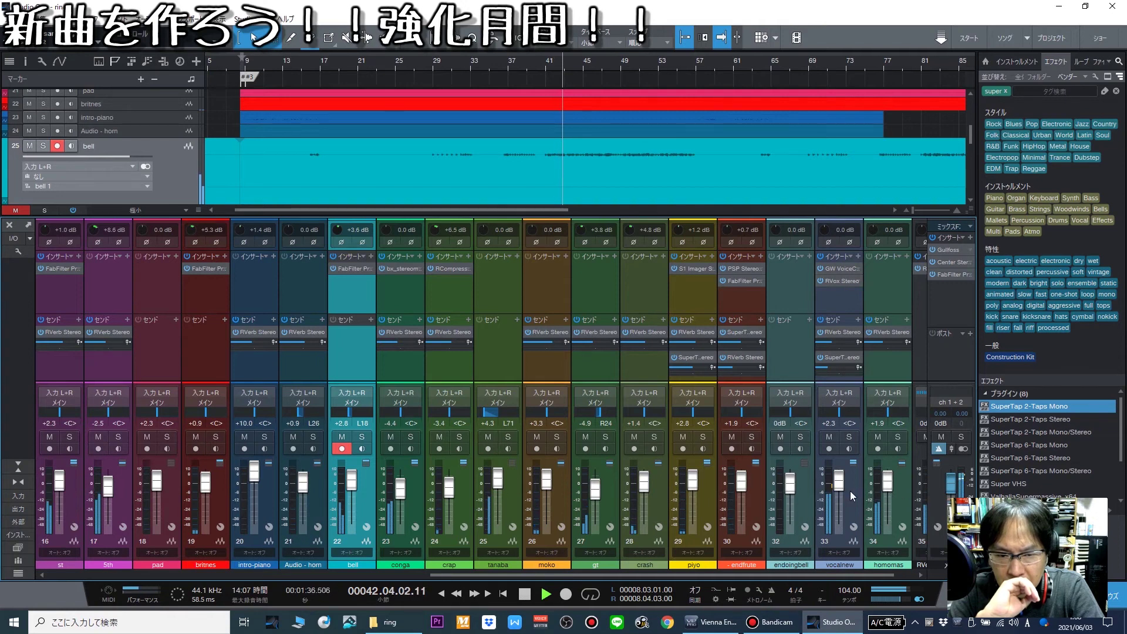
left_click(847, 307)
key("ctrl+s")
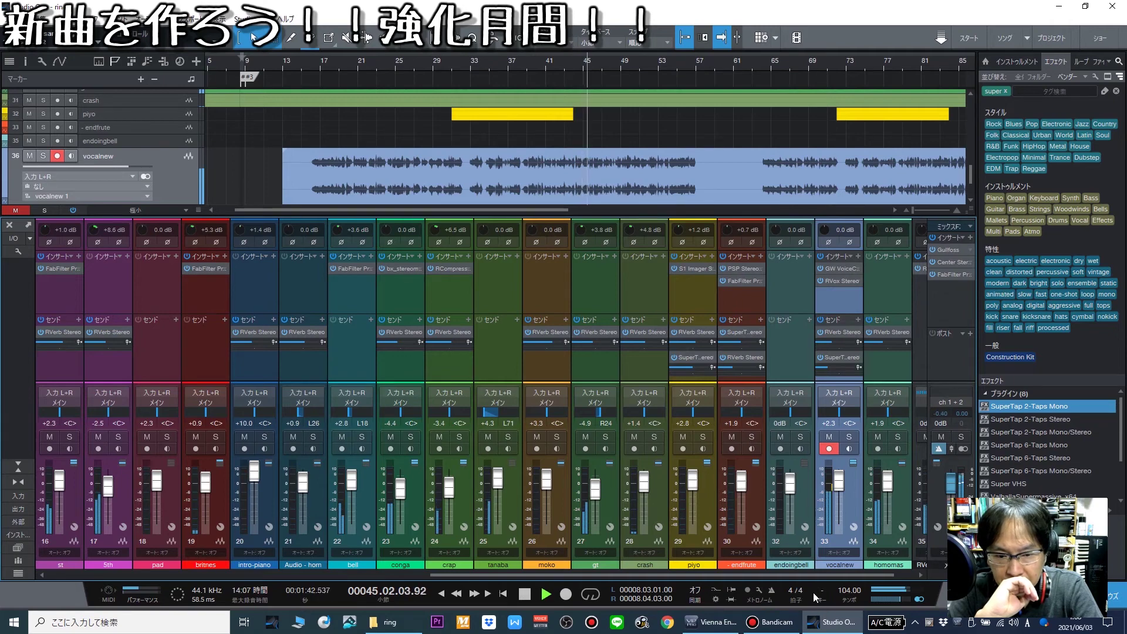
Raise the gt channel's level to -3.9 dB while the song plays through.
left_click_drag(818, 573, 853, 574)
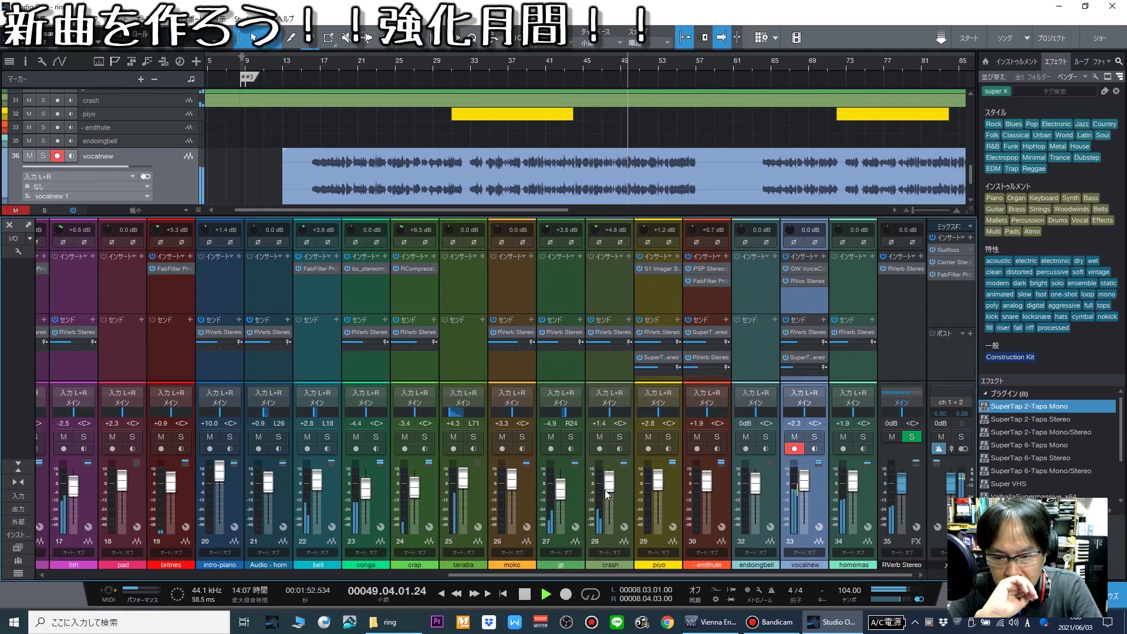
scroll(558, 494, "up", 1)
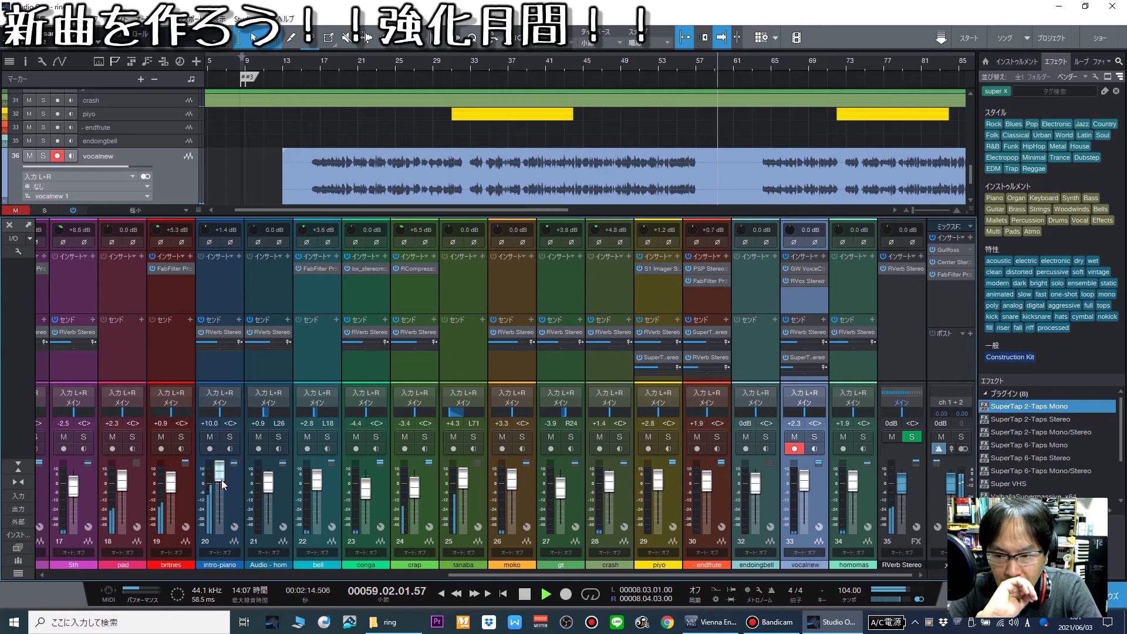
scroll(221, 480, "down", 1)
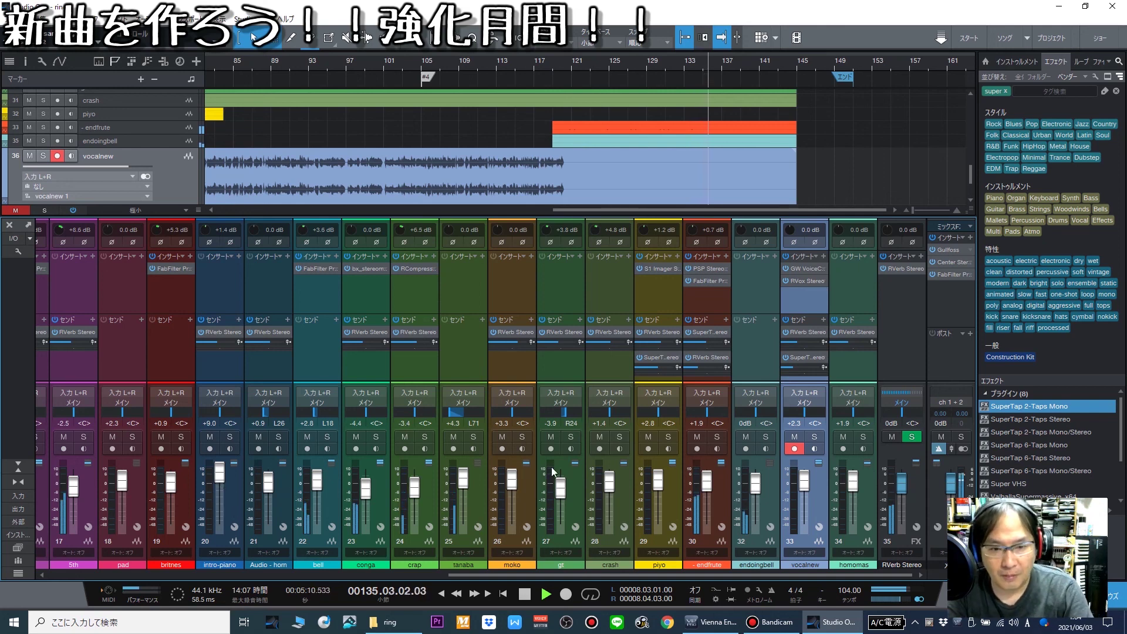
Close the mixer, stop playback, and move the song's end marker back to where the audio clips end.
left_click(881, 176)
key("w")
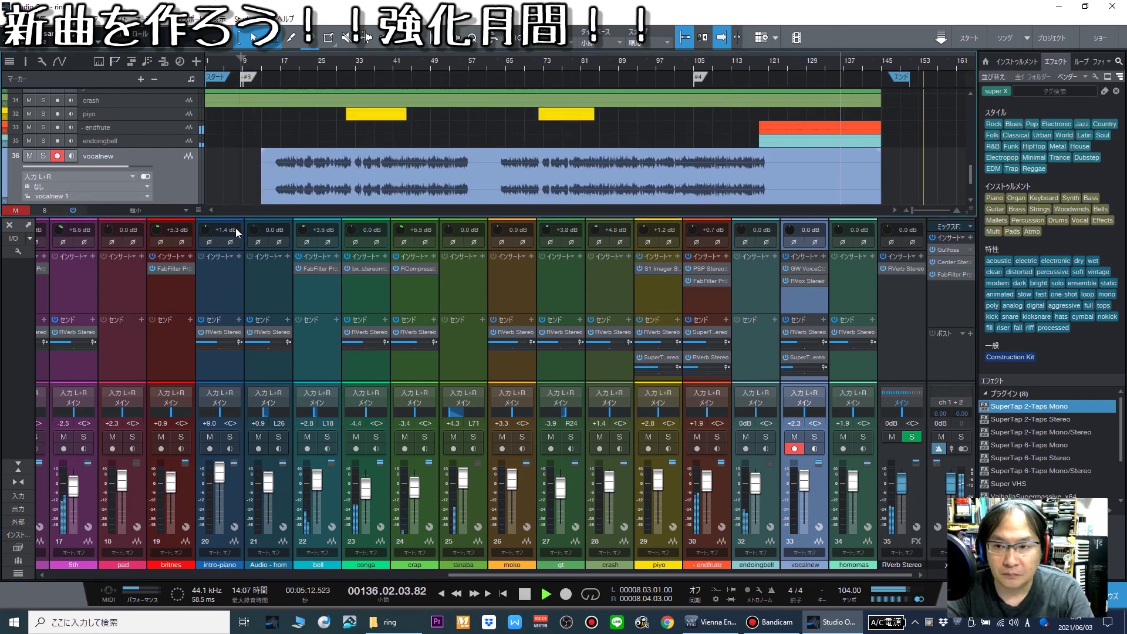
key("F3")
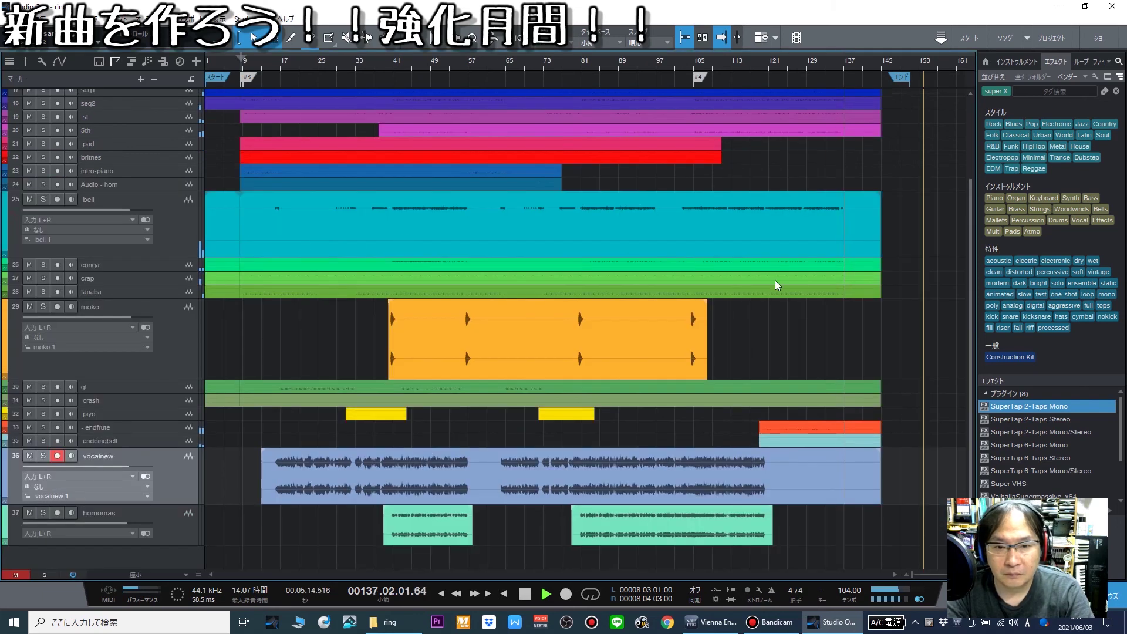
key("space")
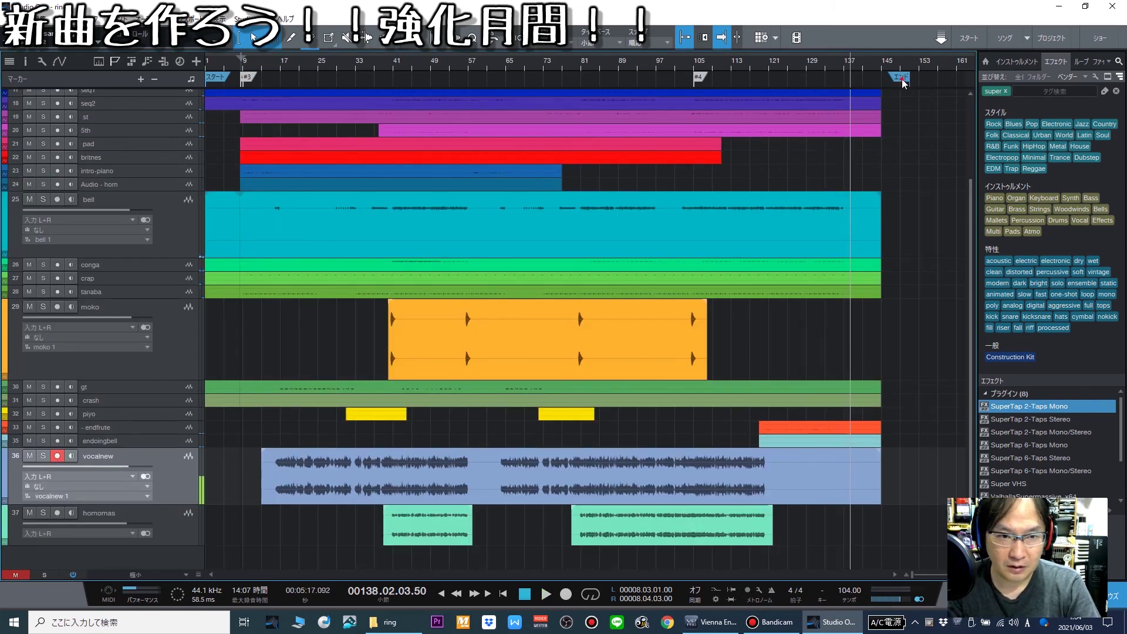
left_click_drag(902, 77, 882, 79)
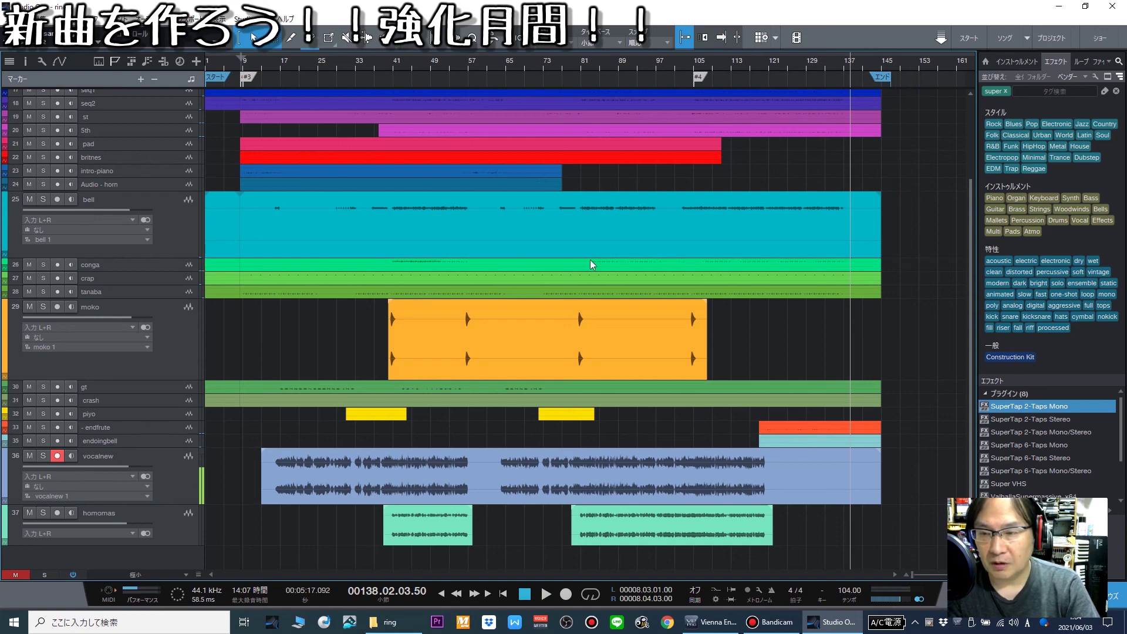
Expand the folder track above kick, rename it midi, and collapse it.
scroll(407, 255, "up", 5)
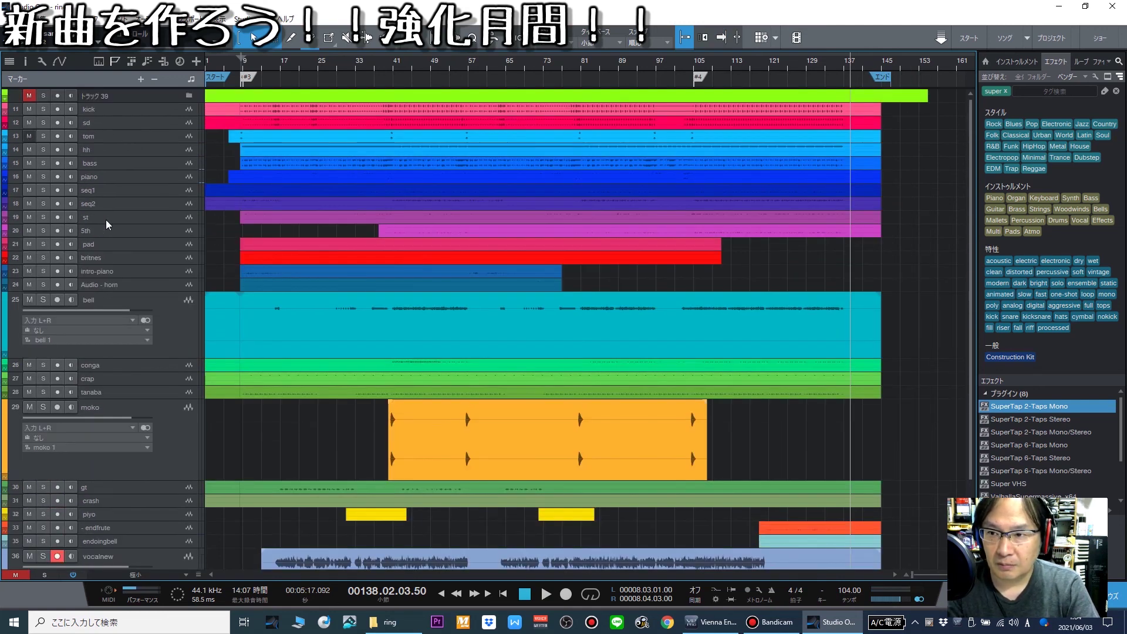
left_click(4, 99)
double_click(98, 95)
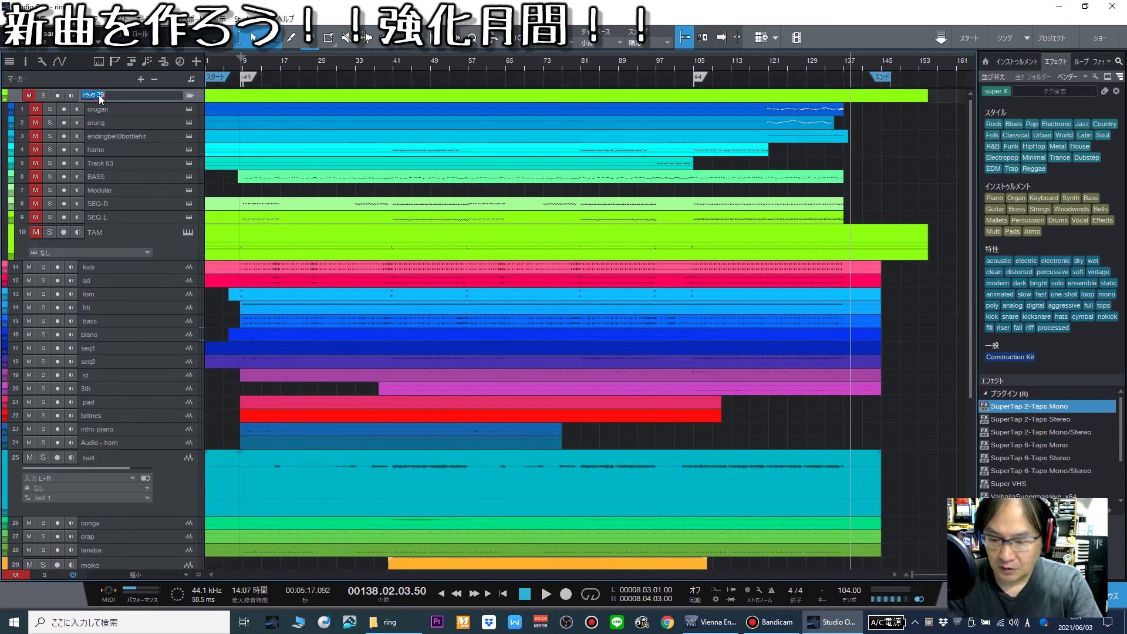
type("midi")
key("Return")
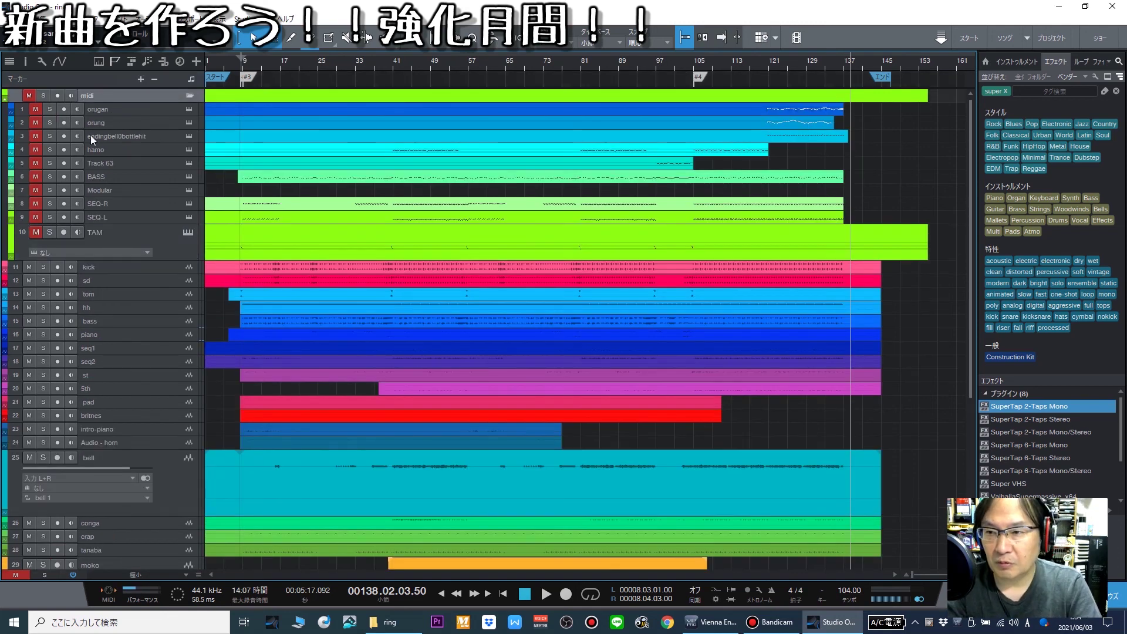
left_click(5, 99)
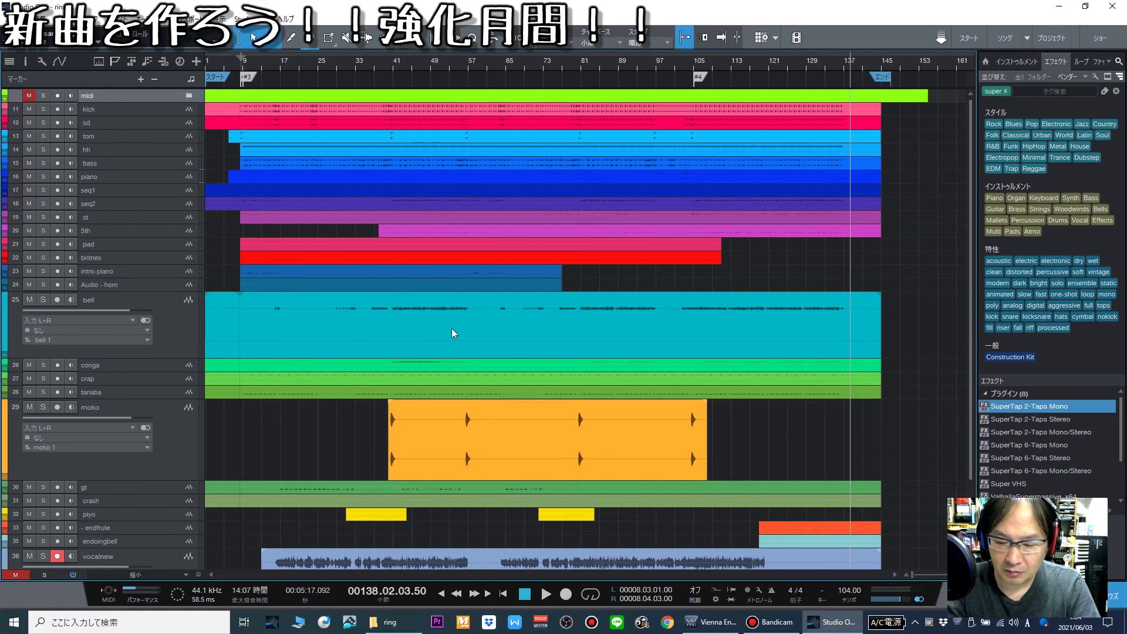
Reduce all tracks to the same compact height and save the song under the new name 2021 ring.
scroll(451, 330, "down", 2)
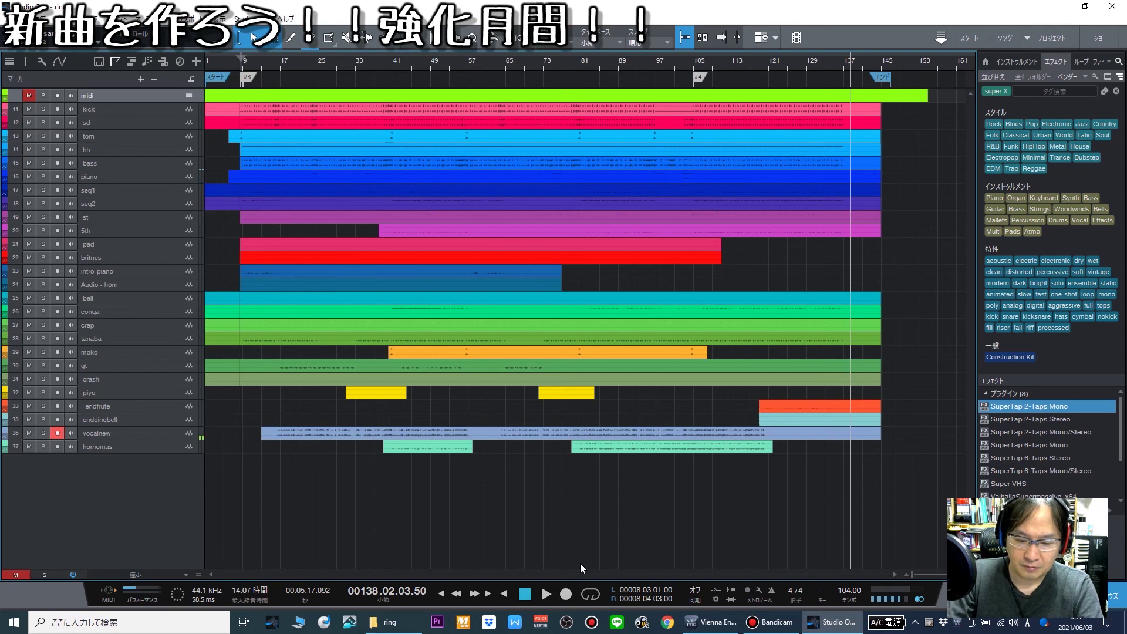
key("ctrl+shift+s")
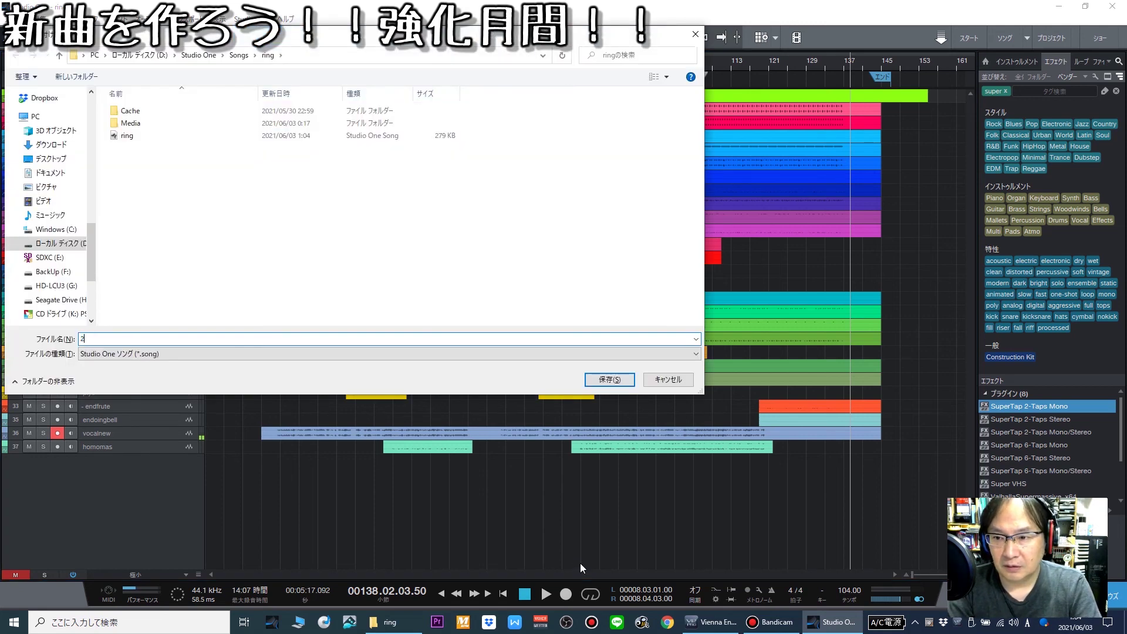
type("2021 ring")
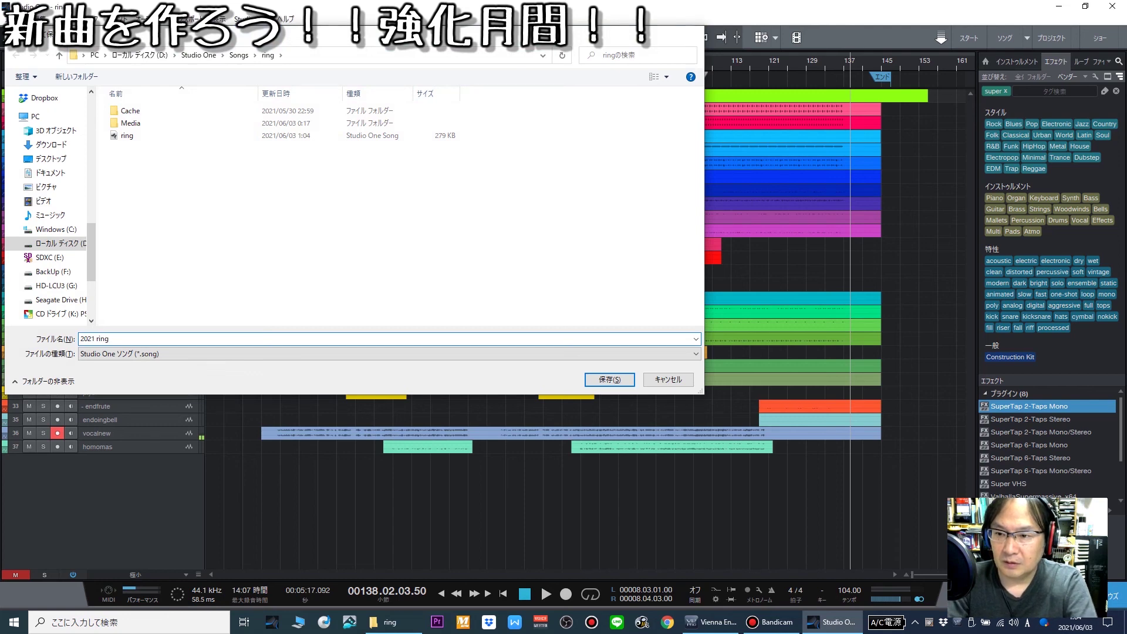
key("Return")
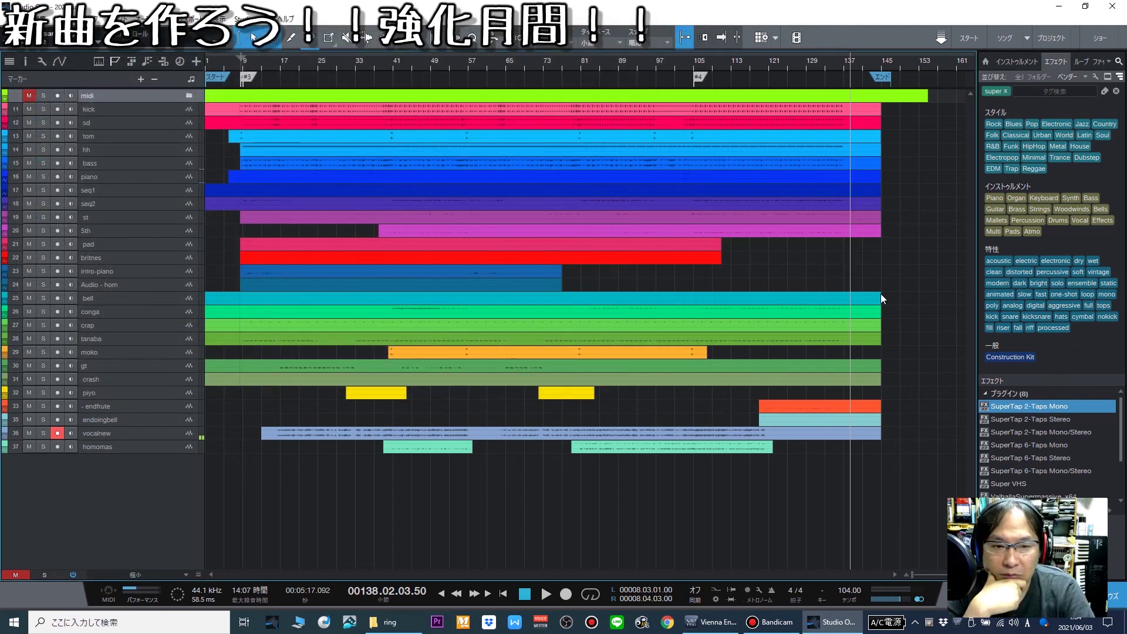